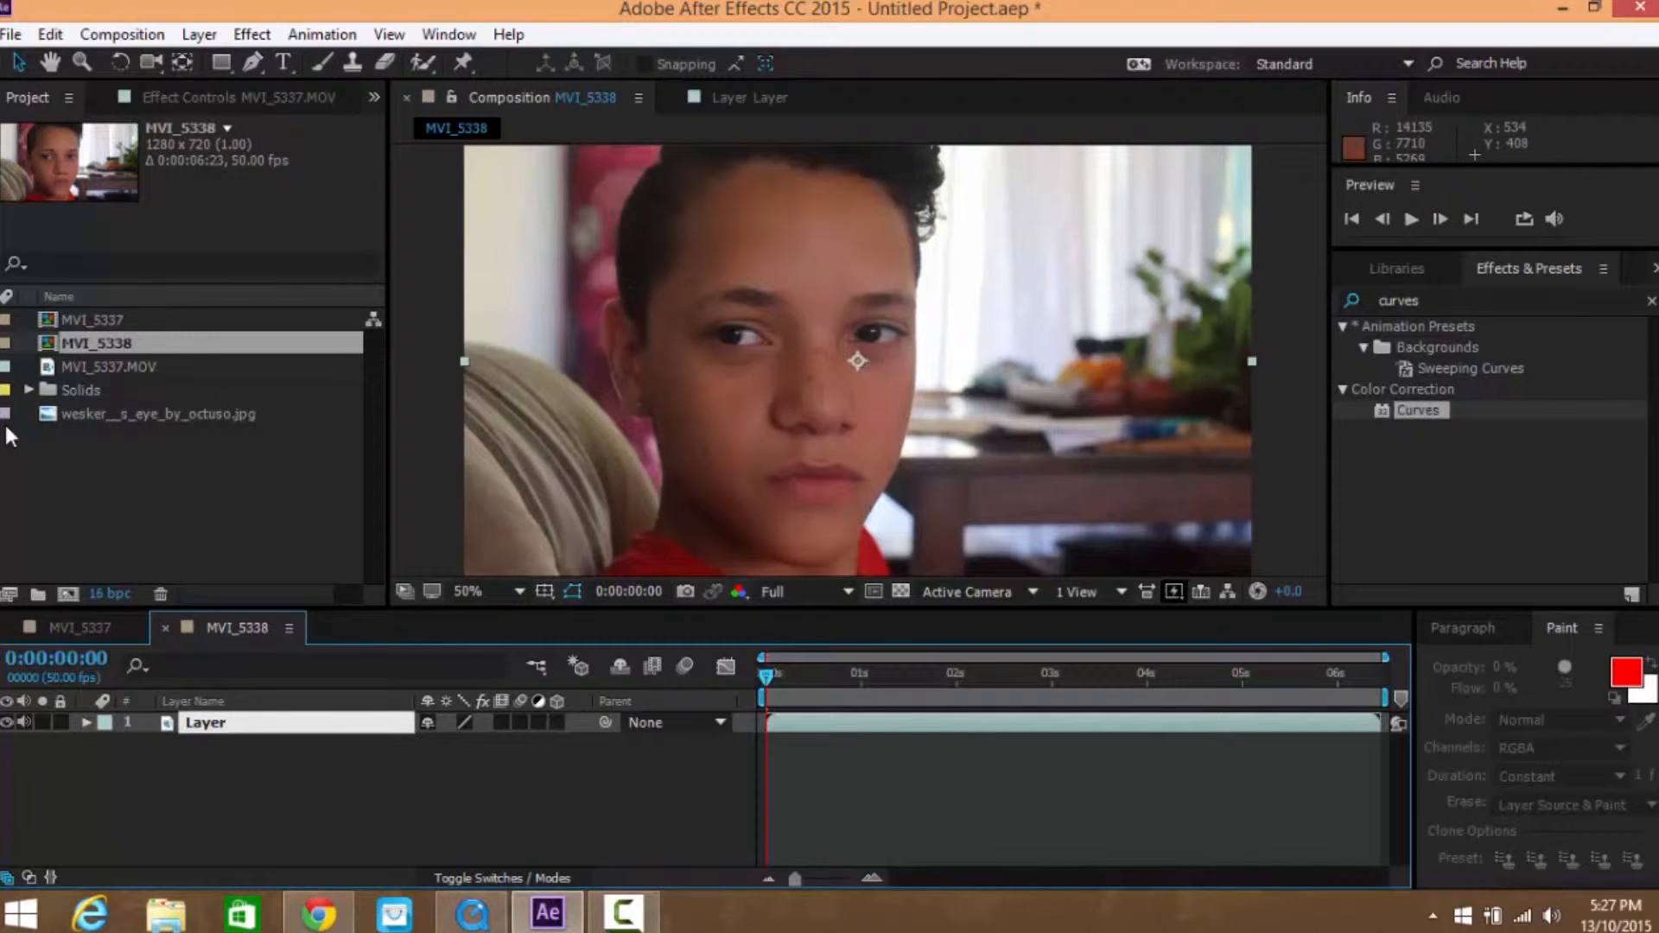
Add wesker__s_eye_by_octuso.jpg above the footage layer in the MVI_5338 composition and rename its layer to Left eye
key(Return)
key(ctrl+shift+a)
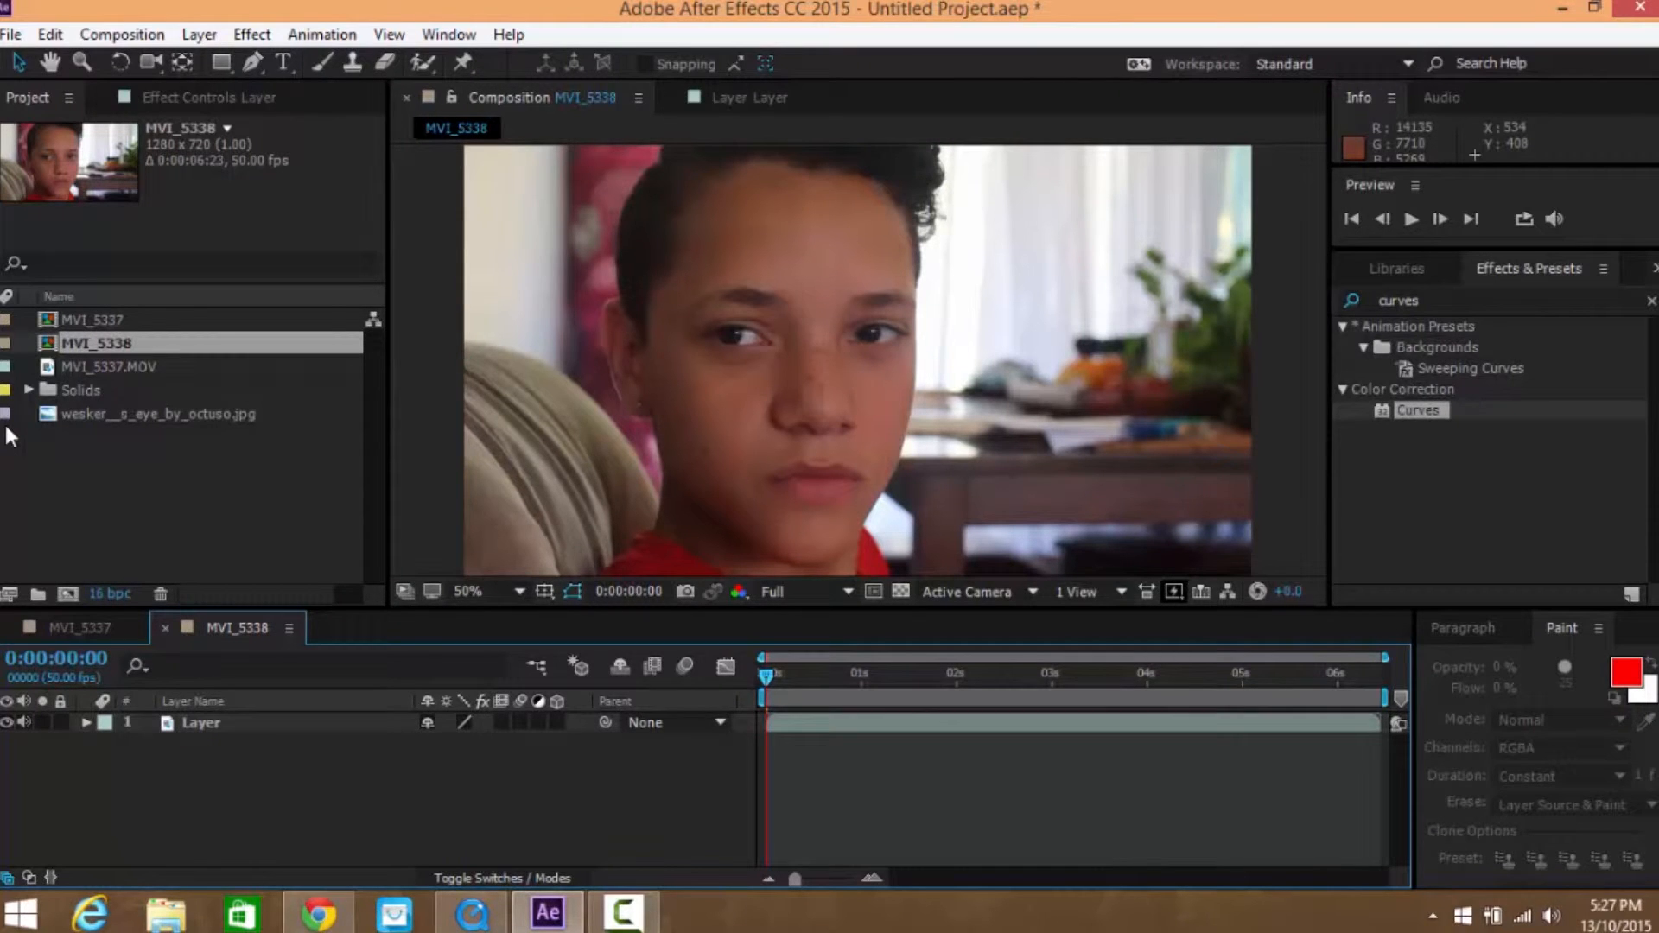
click(8, 424)
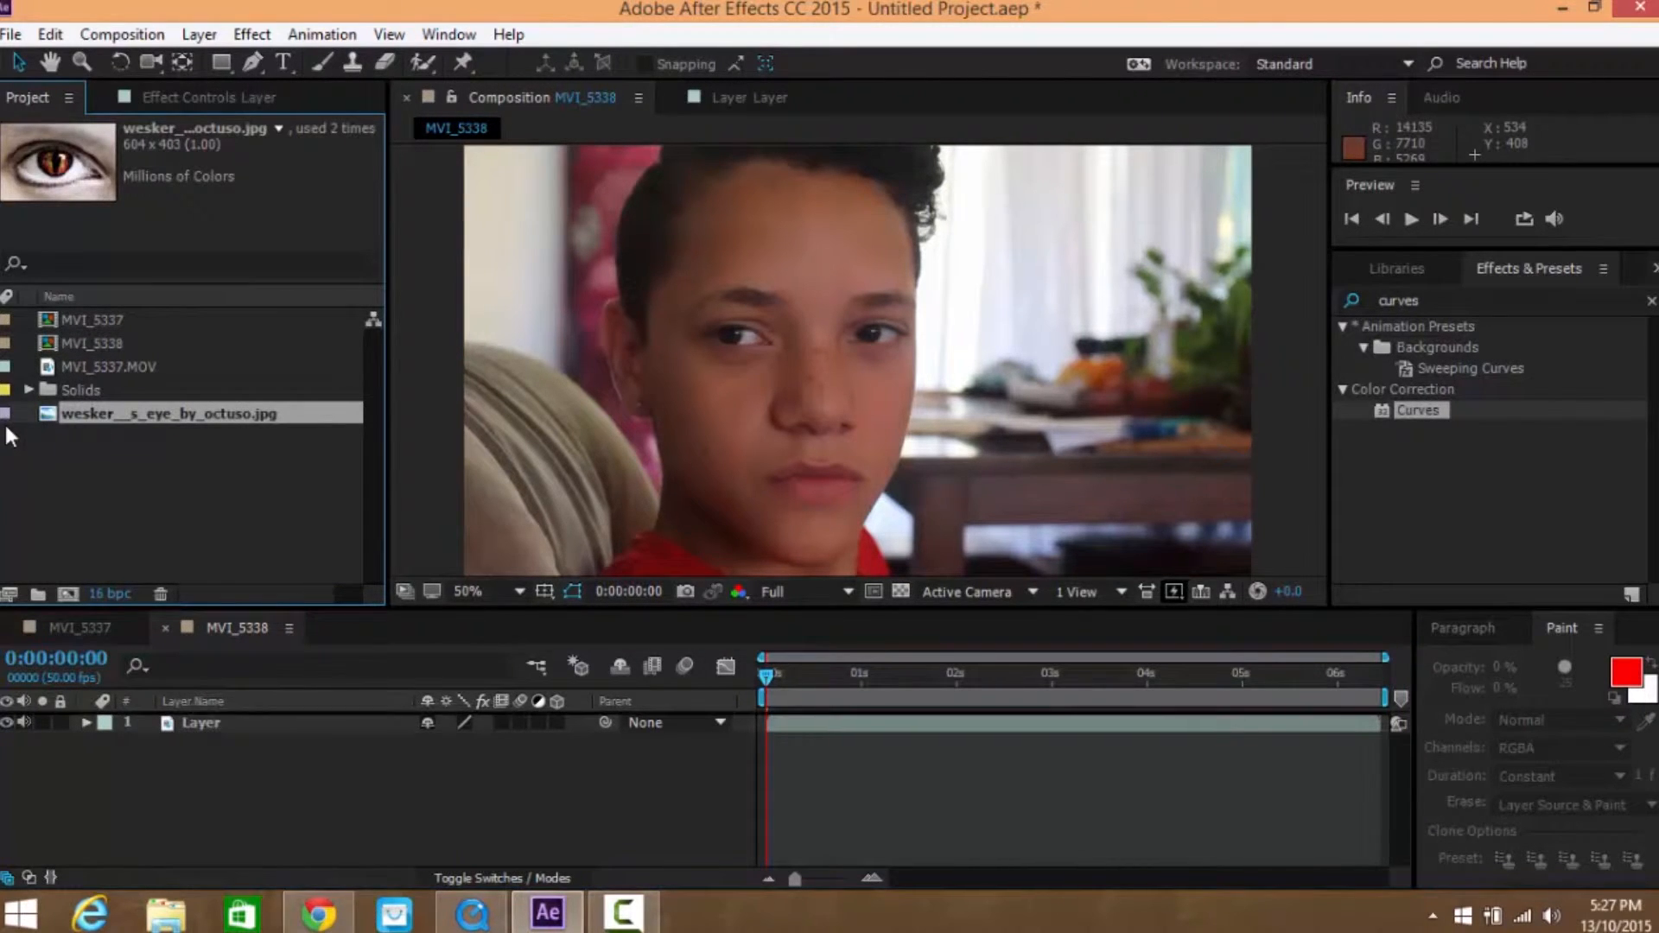
key(ctrl+slash)
key(Return)
text(Left eye)
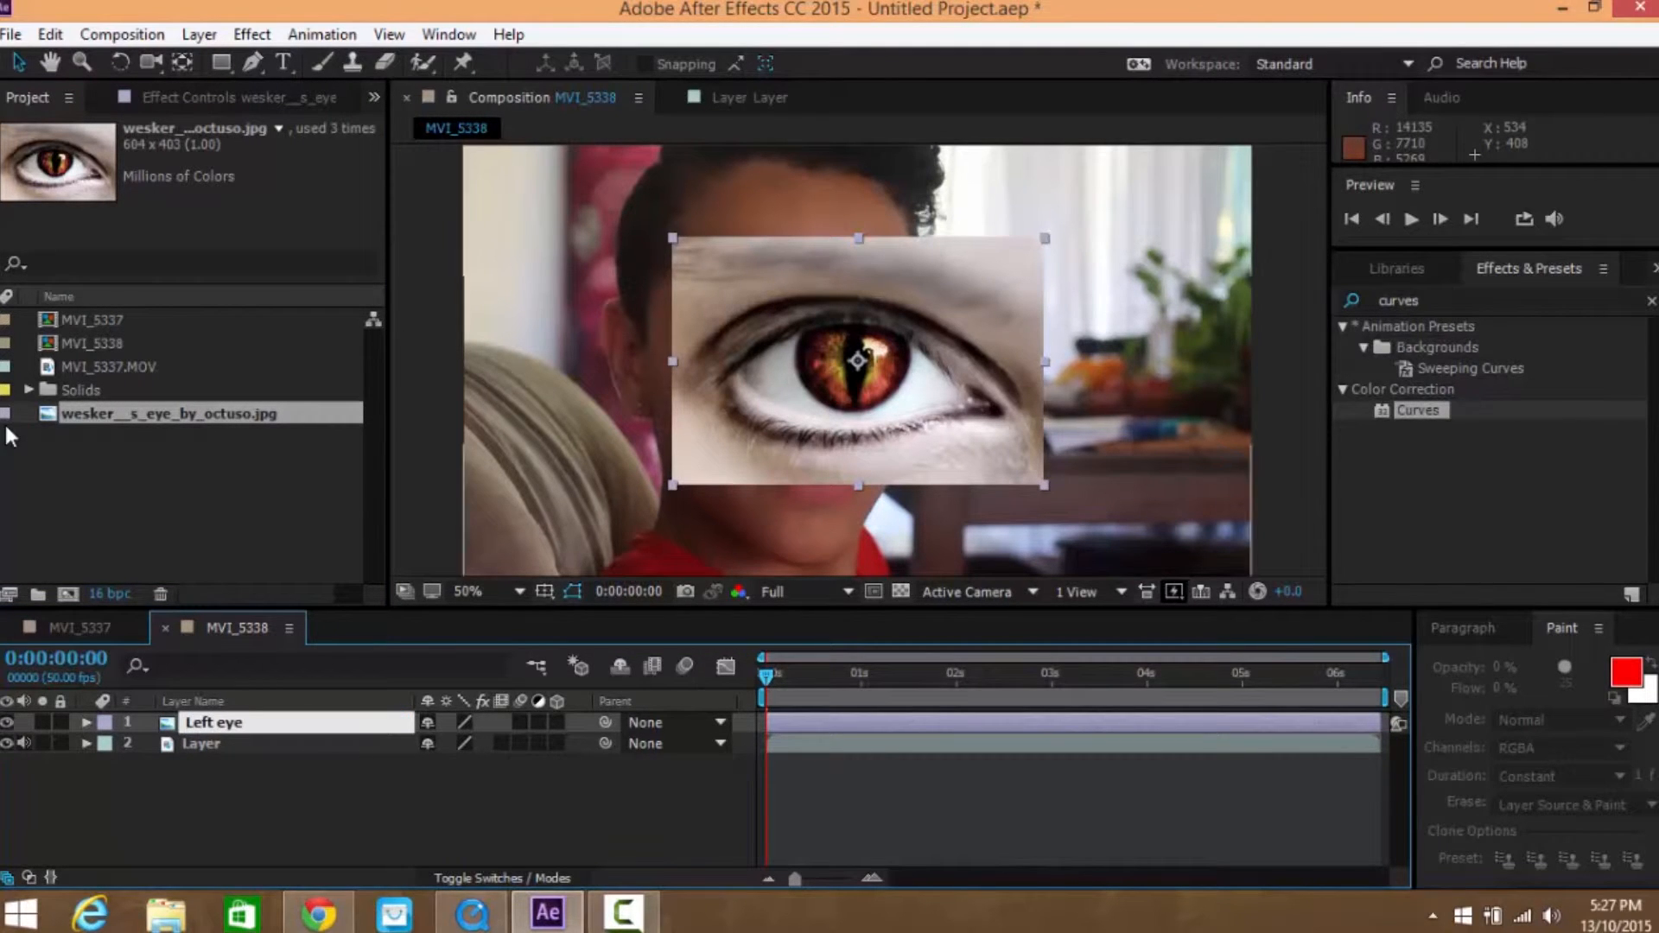
key(Return)
key(ctrl+shift+a)
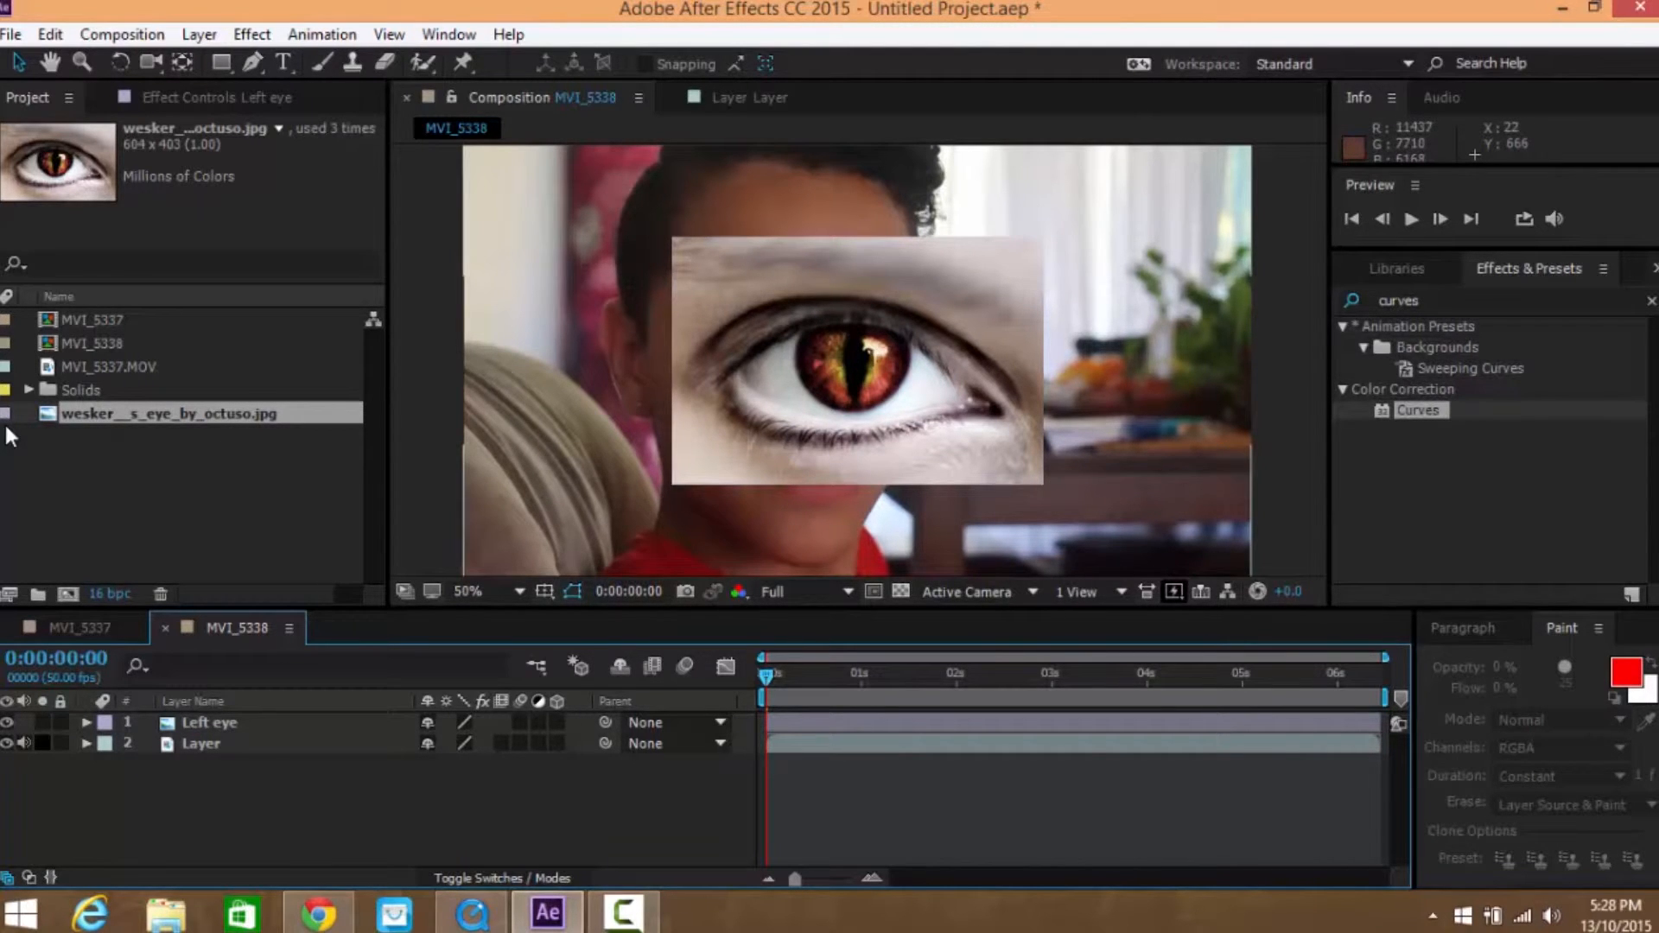
Temporarily solo the footage layer to find a frame with open eyes, and place composition marker 8 at 0:00:03:39
click(42, 743)
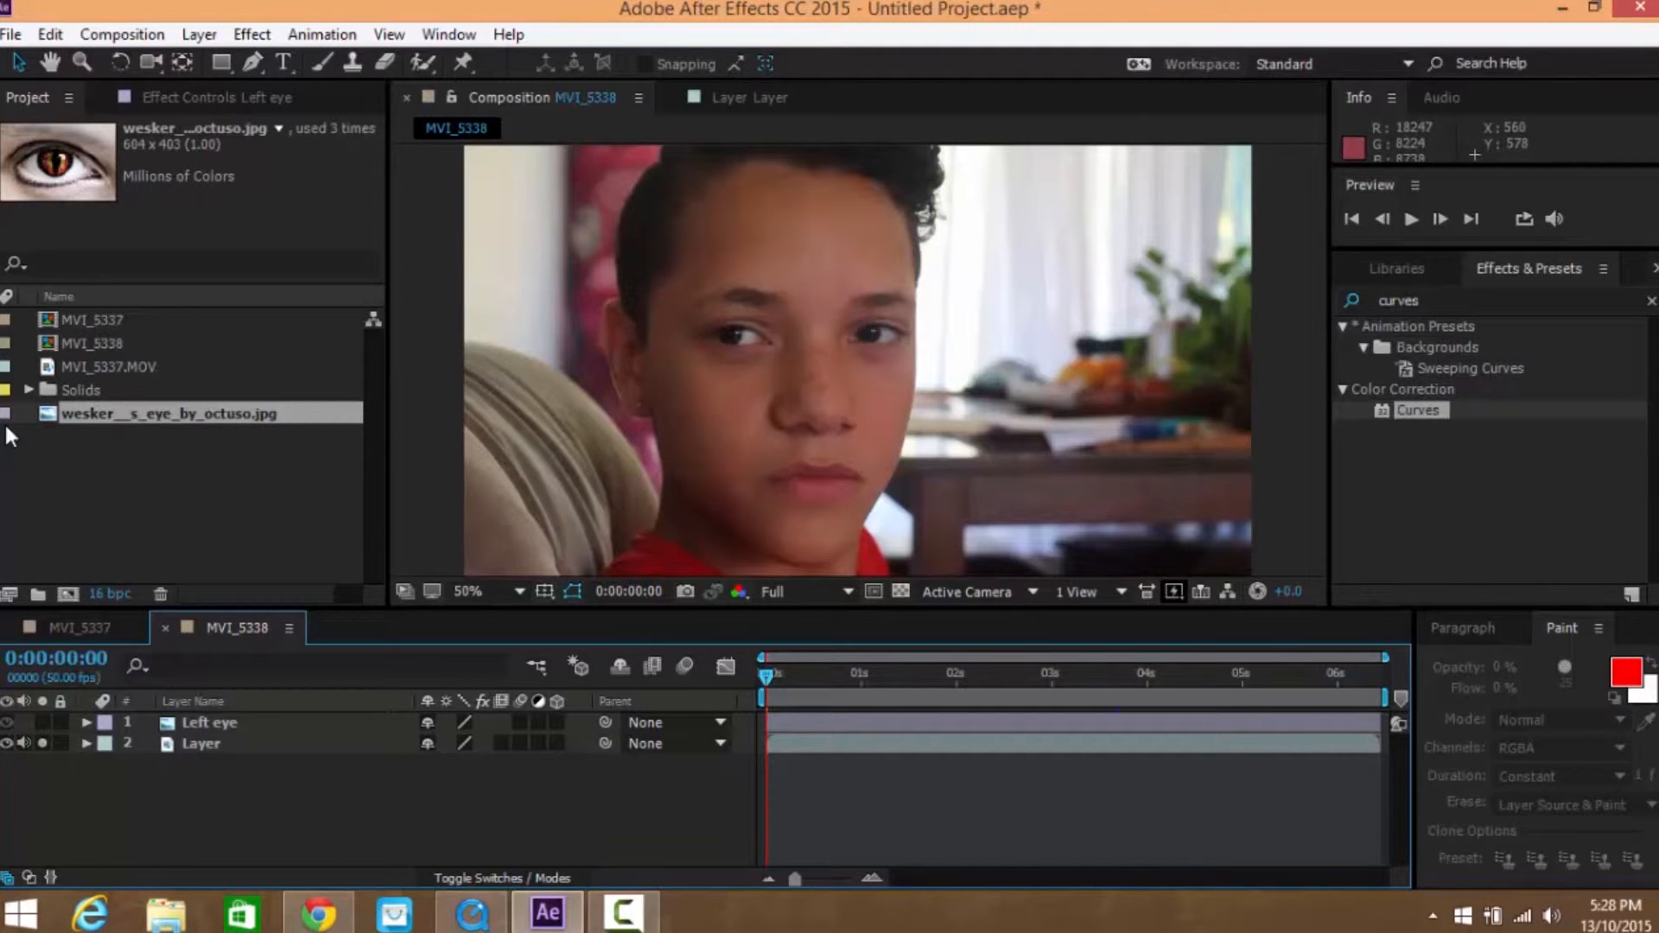
click(1109, 675)
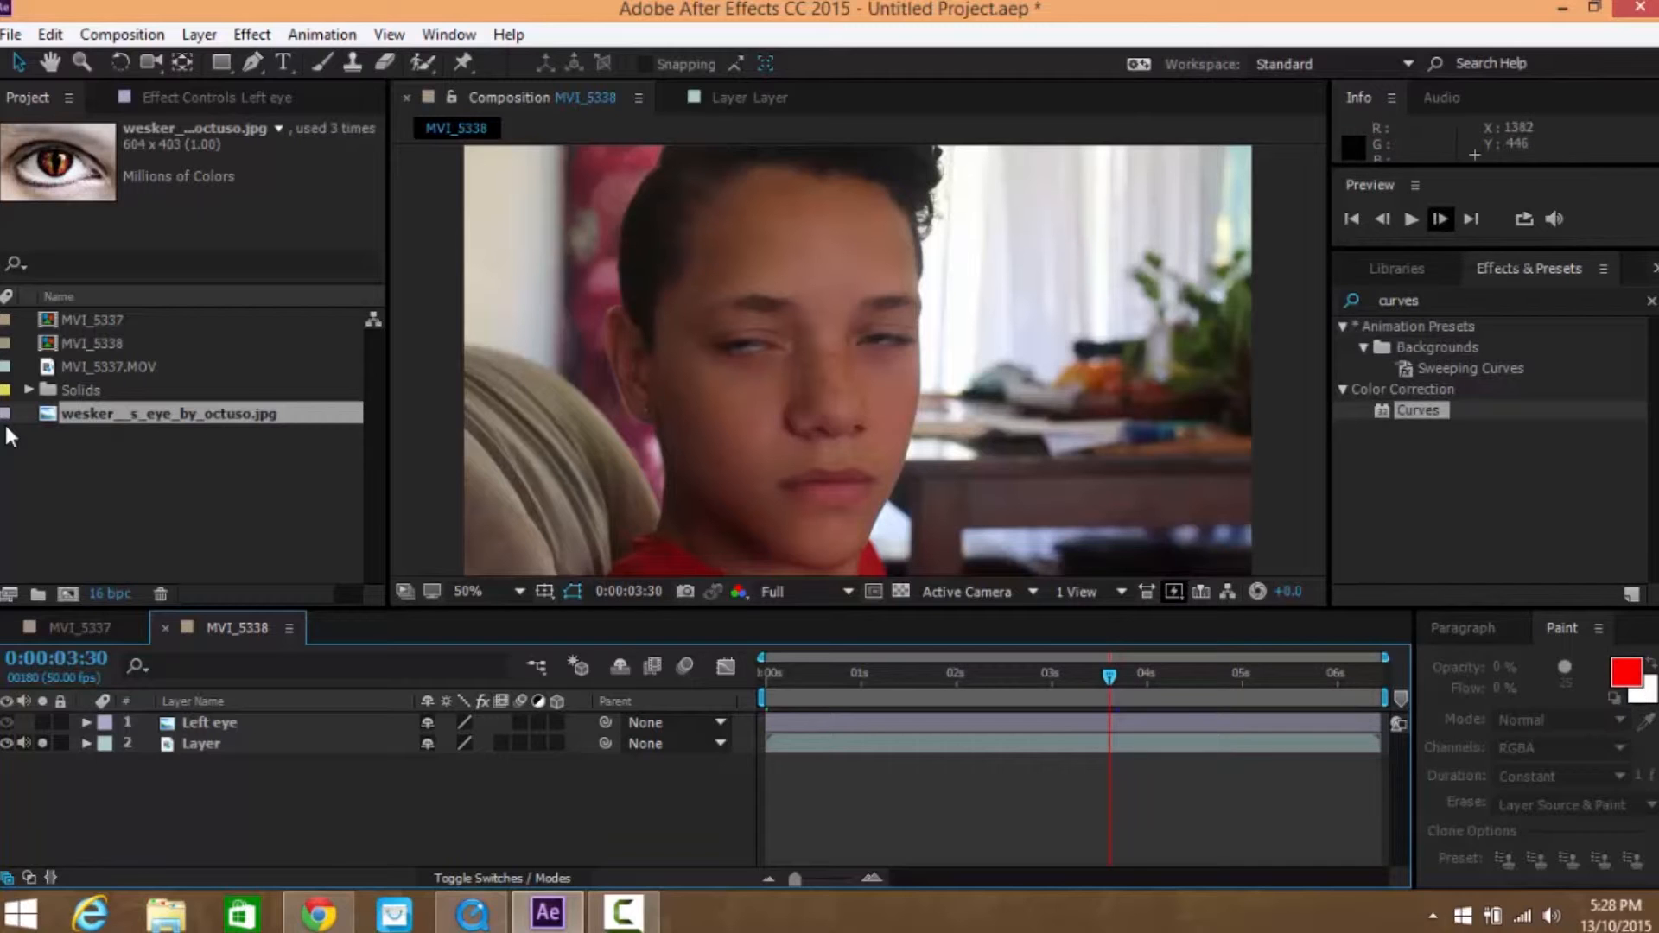
key(space)
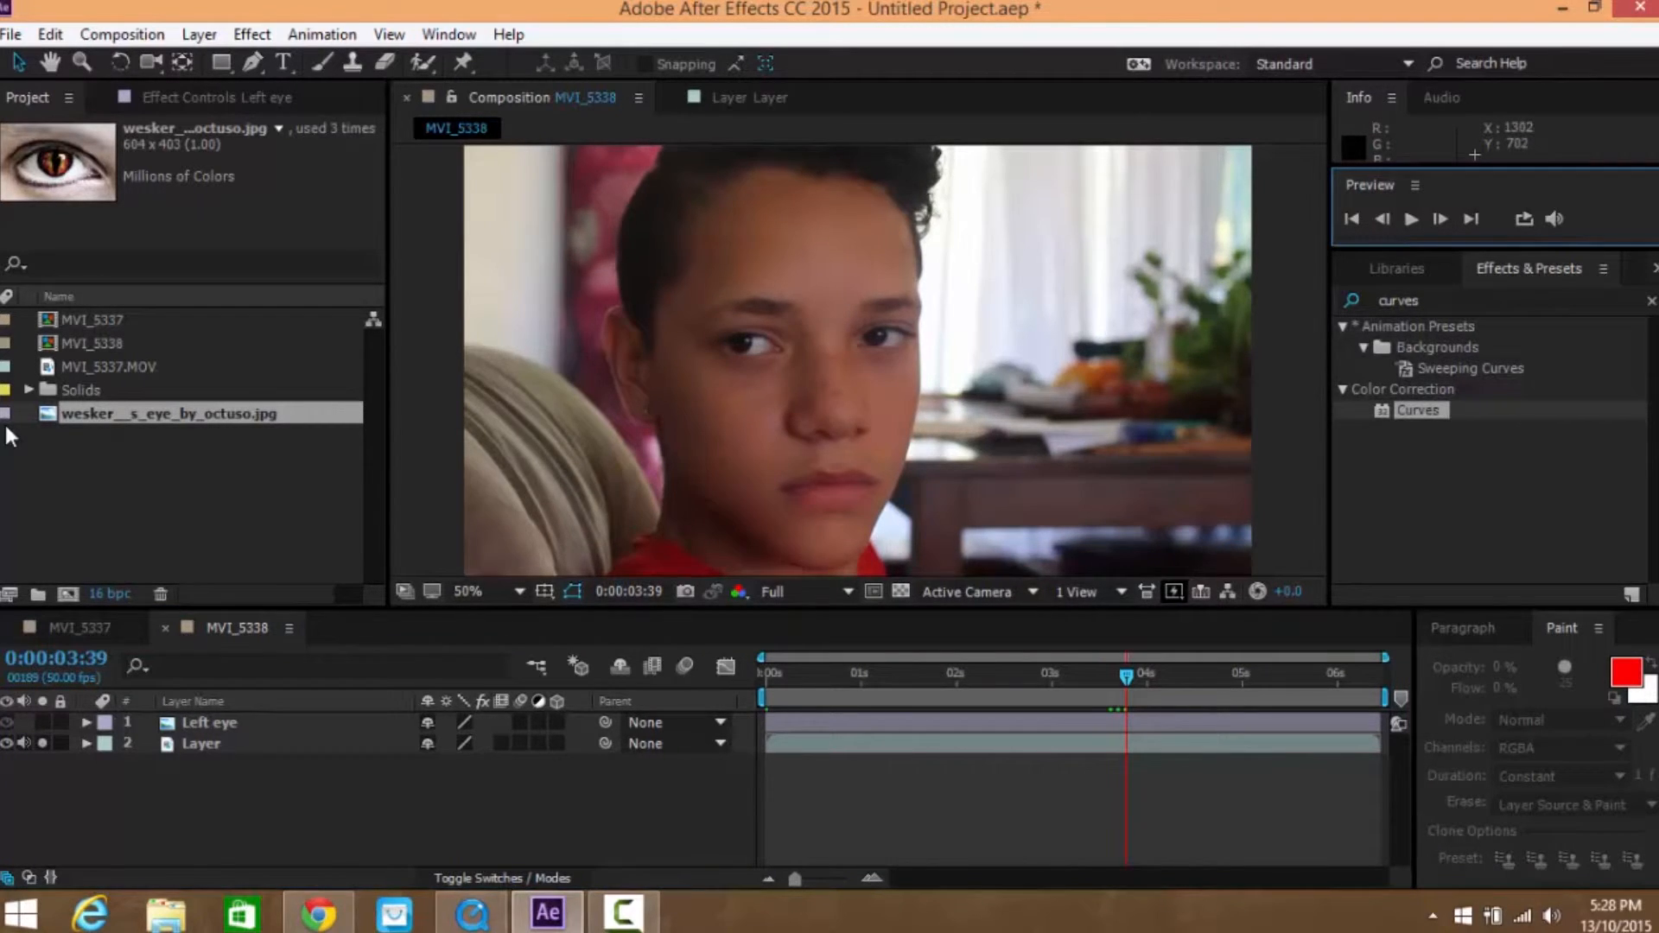
key(shift+8)
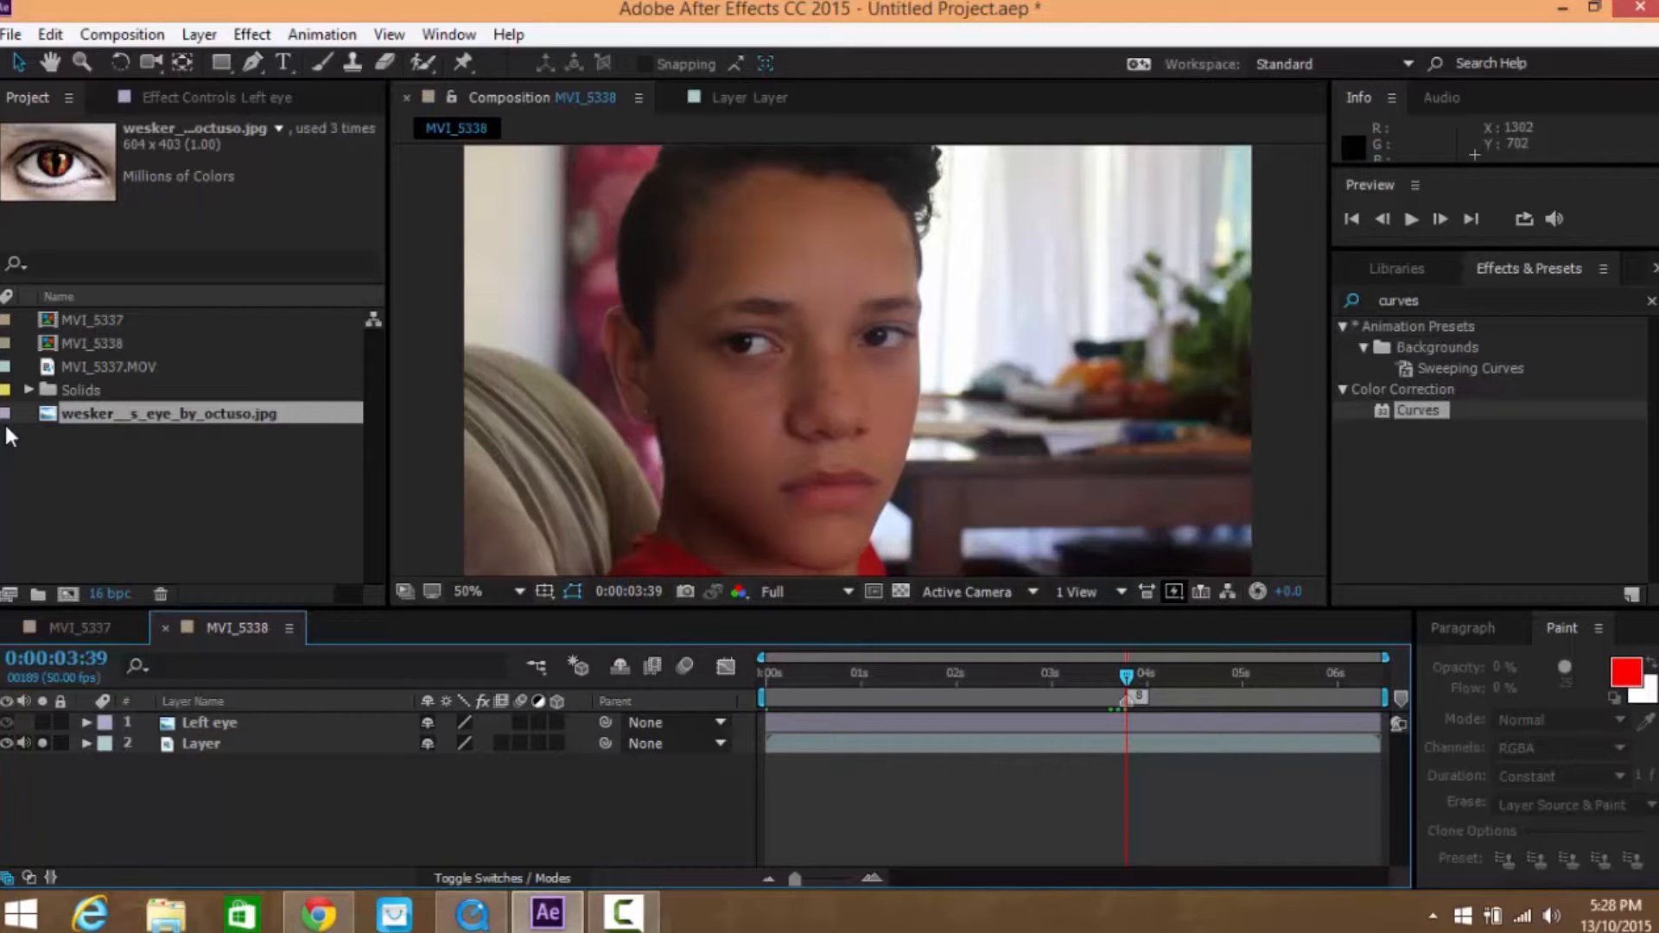
click(42, 743)
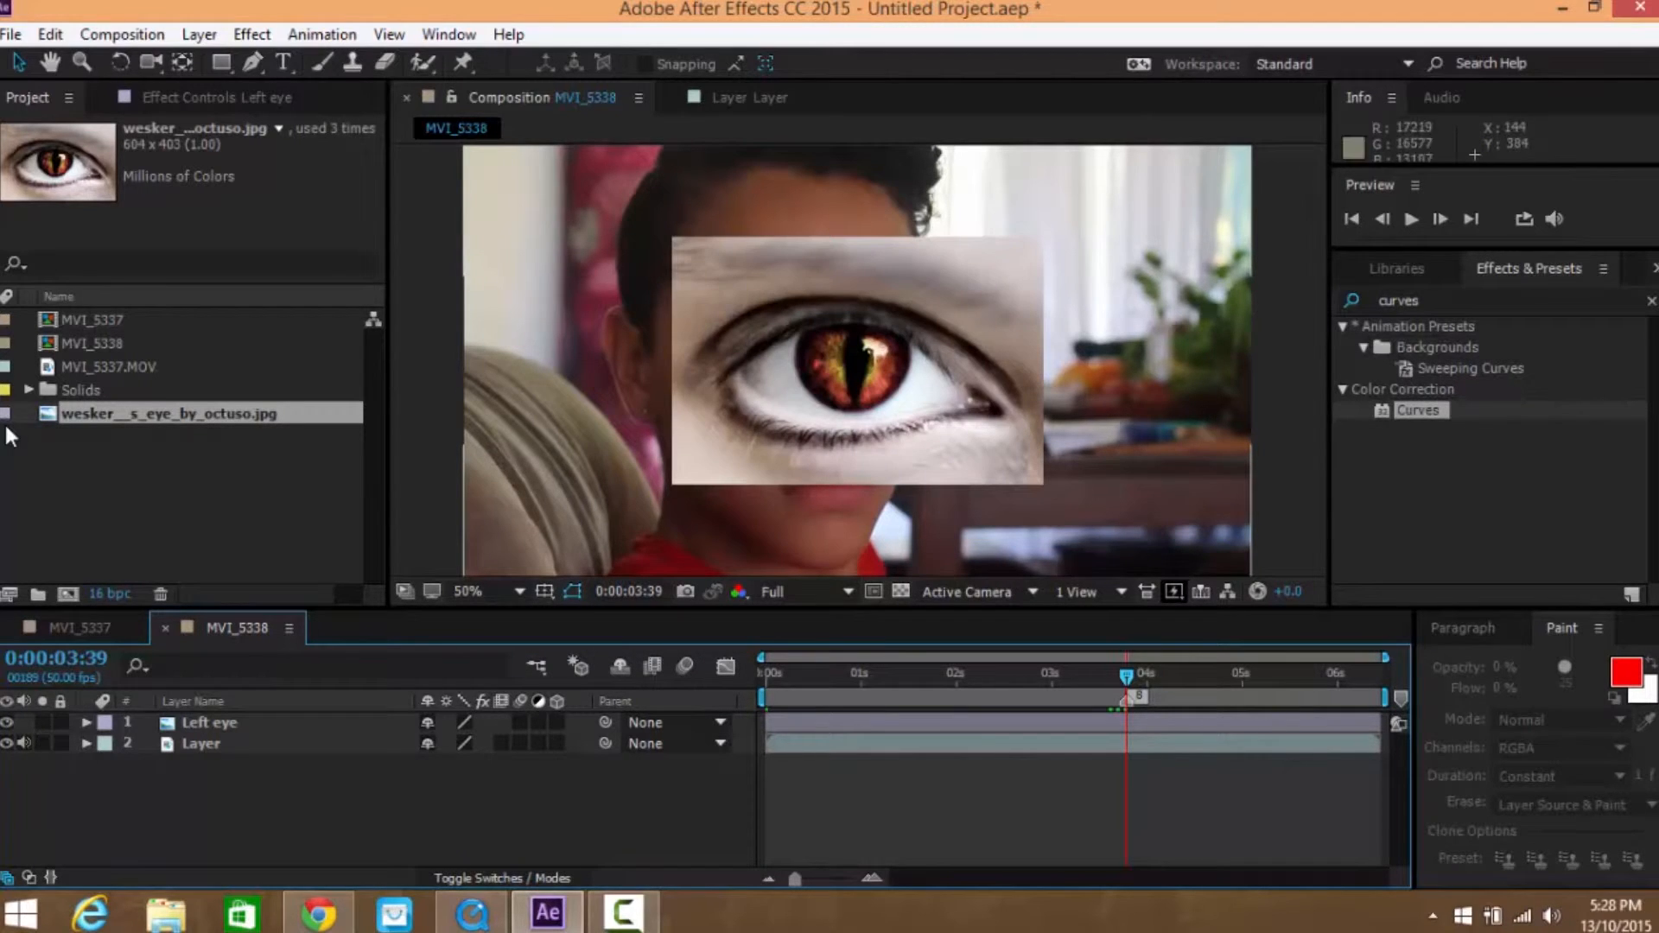
Draw a closed curved mask around the red iris on the Left eye layer with the Pen tool
key(slash)
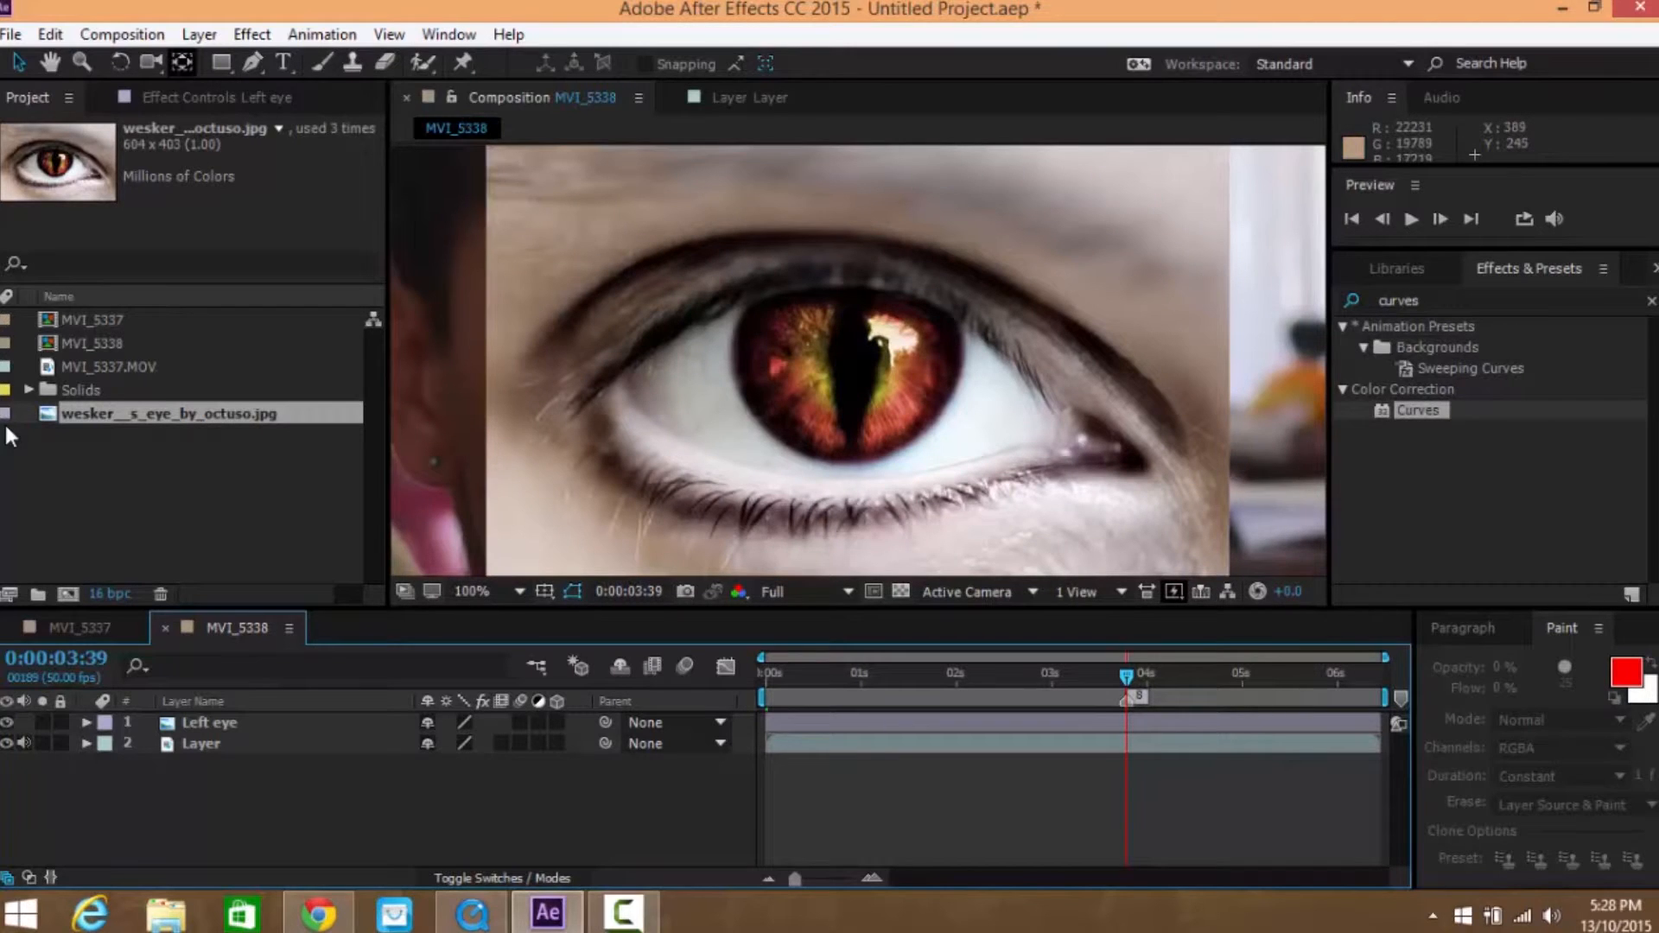
key(g)
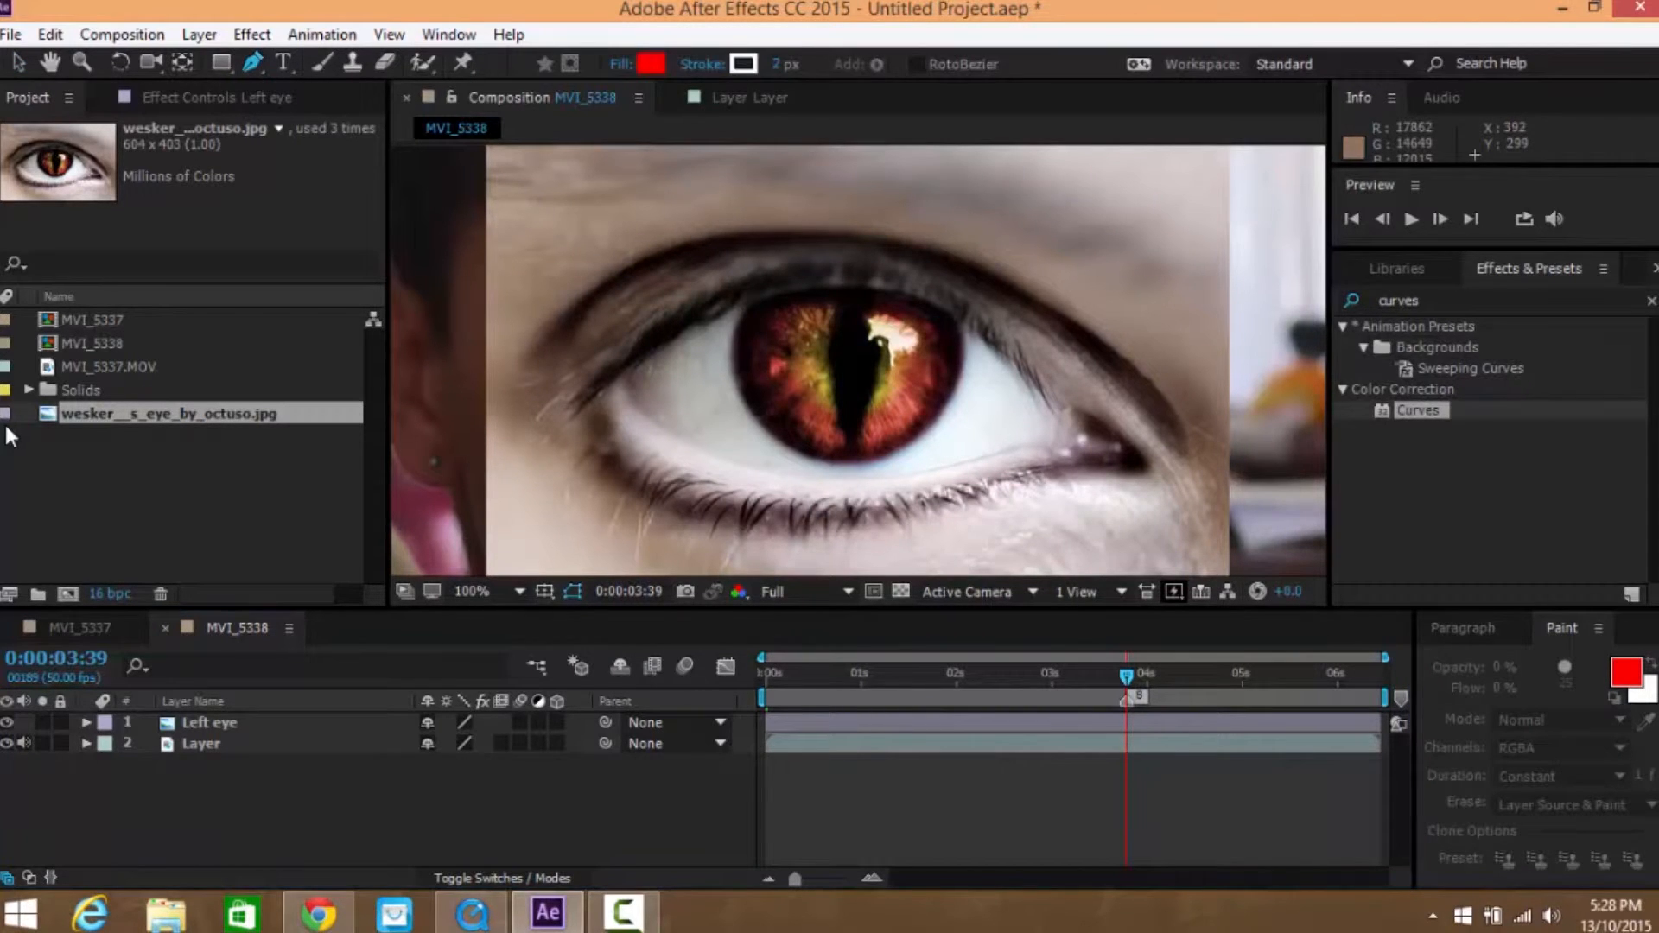
click(209, 724)
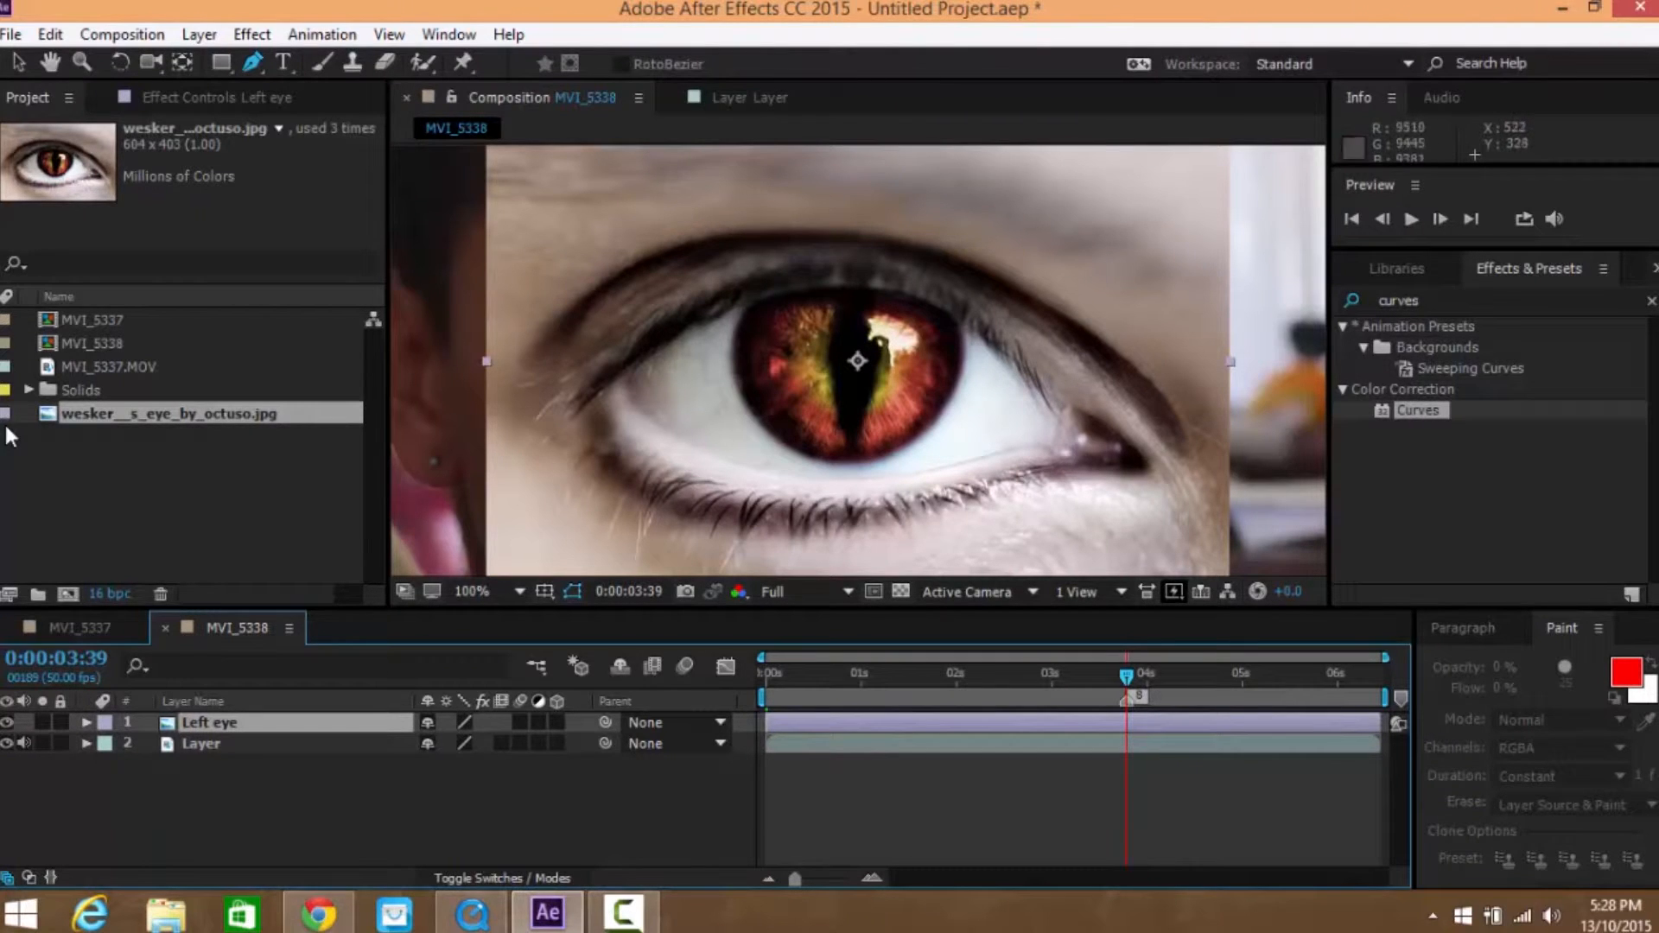
click(759, 299)
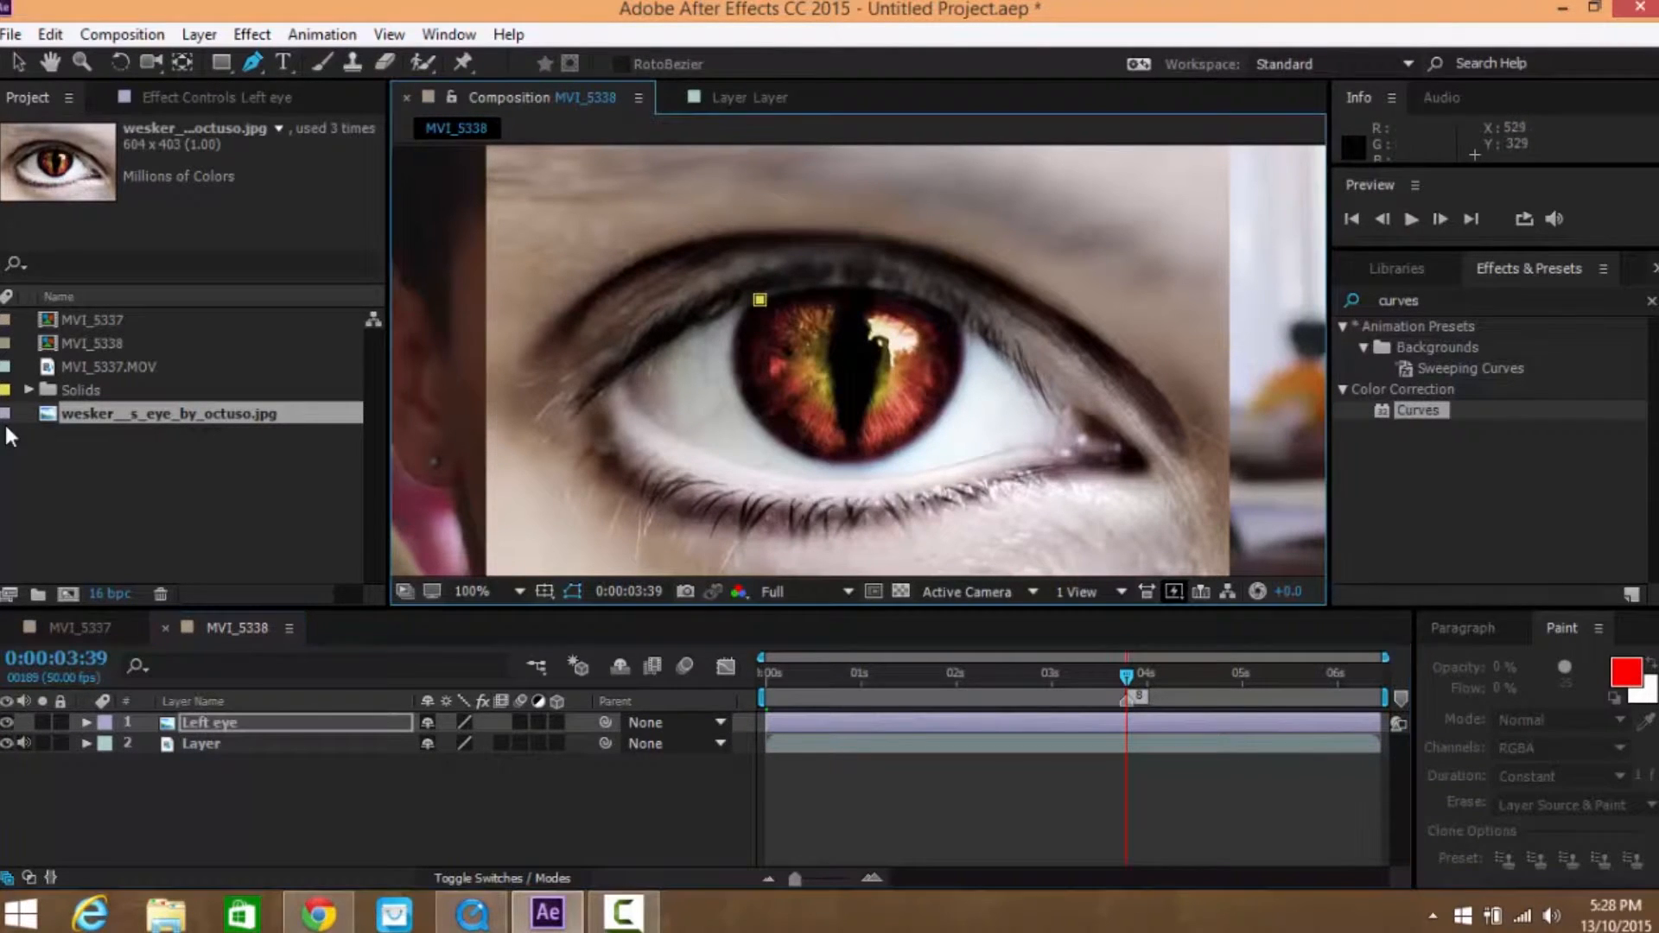
drag(743, 391, 767, 444)
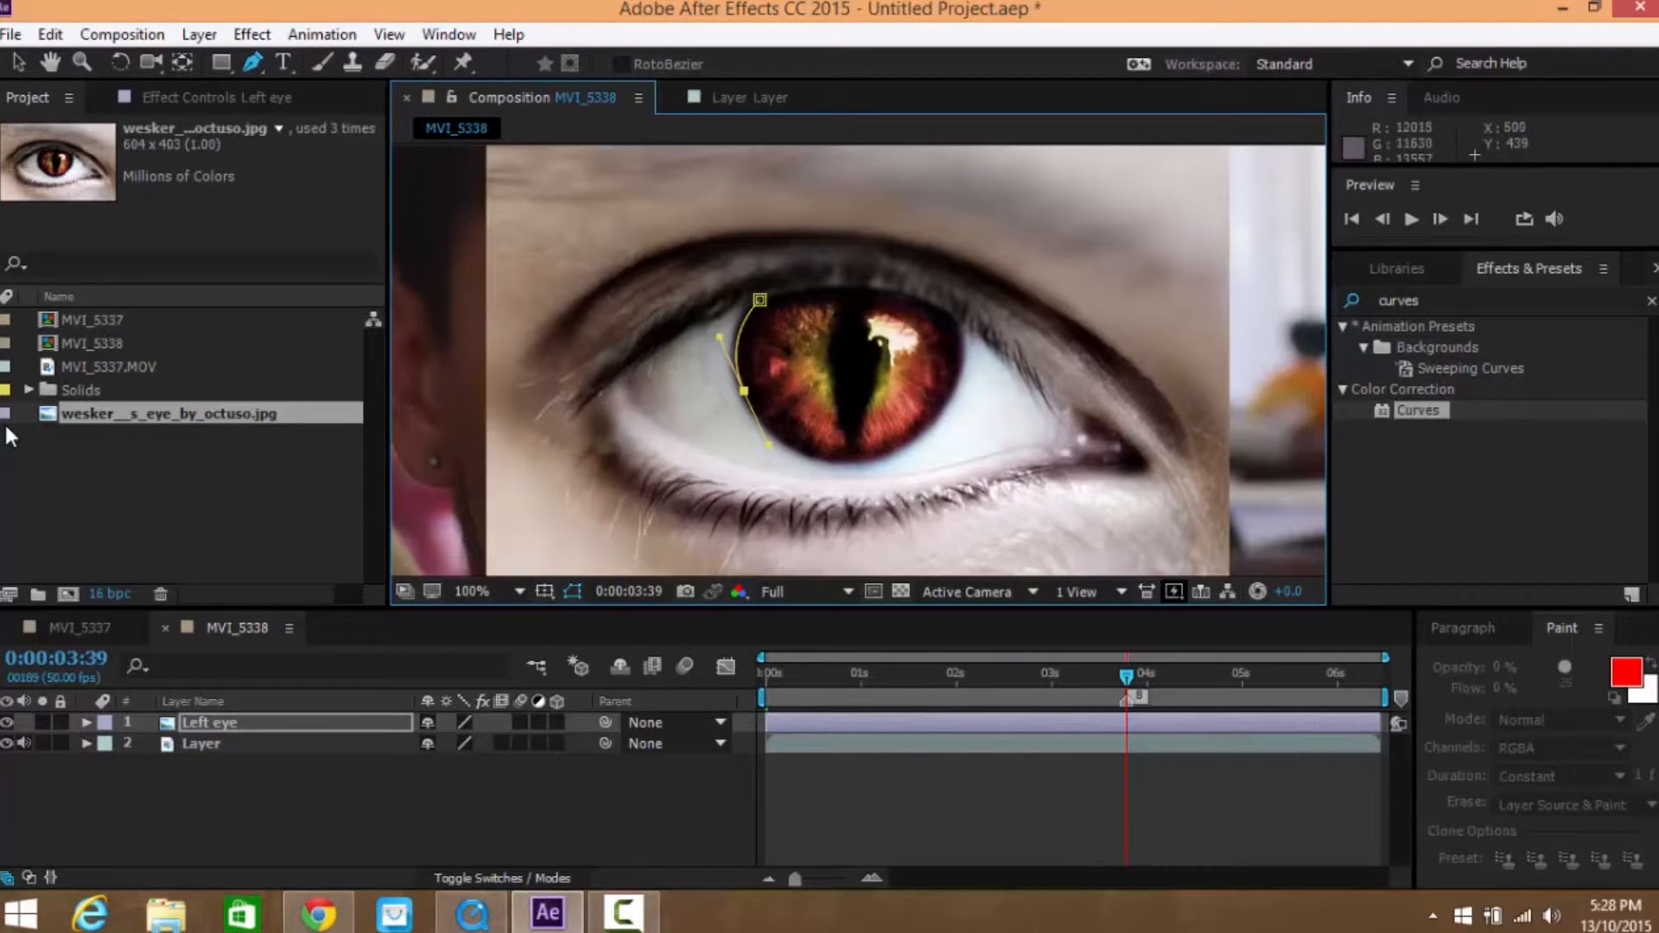
mouse_move(810, 454)
mouse_down()
mouse_move(912, 434)
mouse_move(962, 329)
mouse_up()
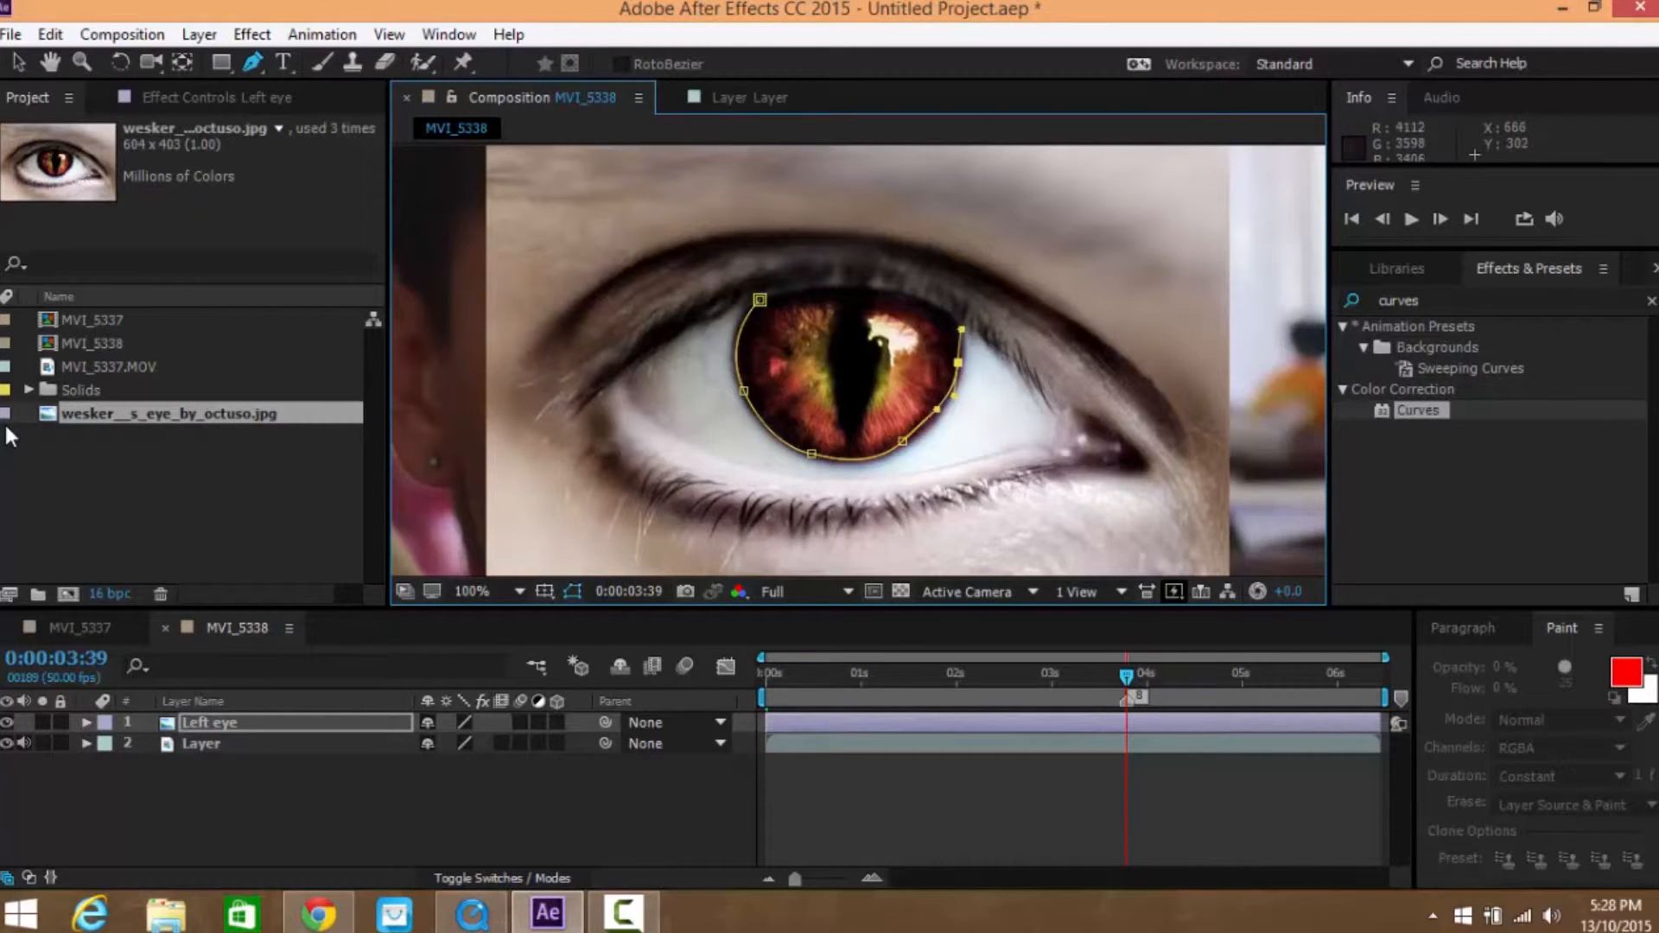
drag(881, 288, 948, 304)
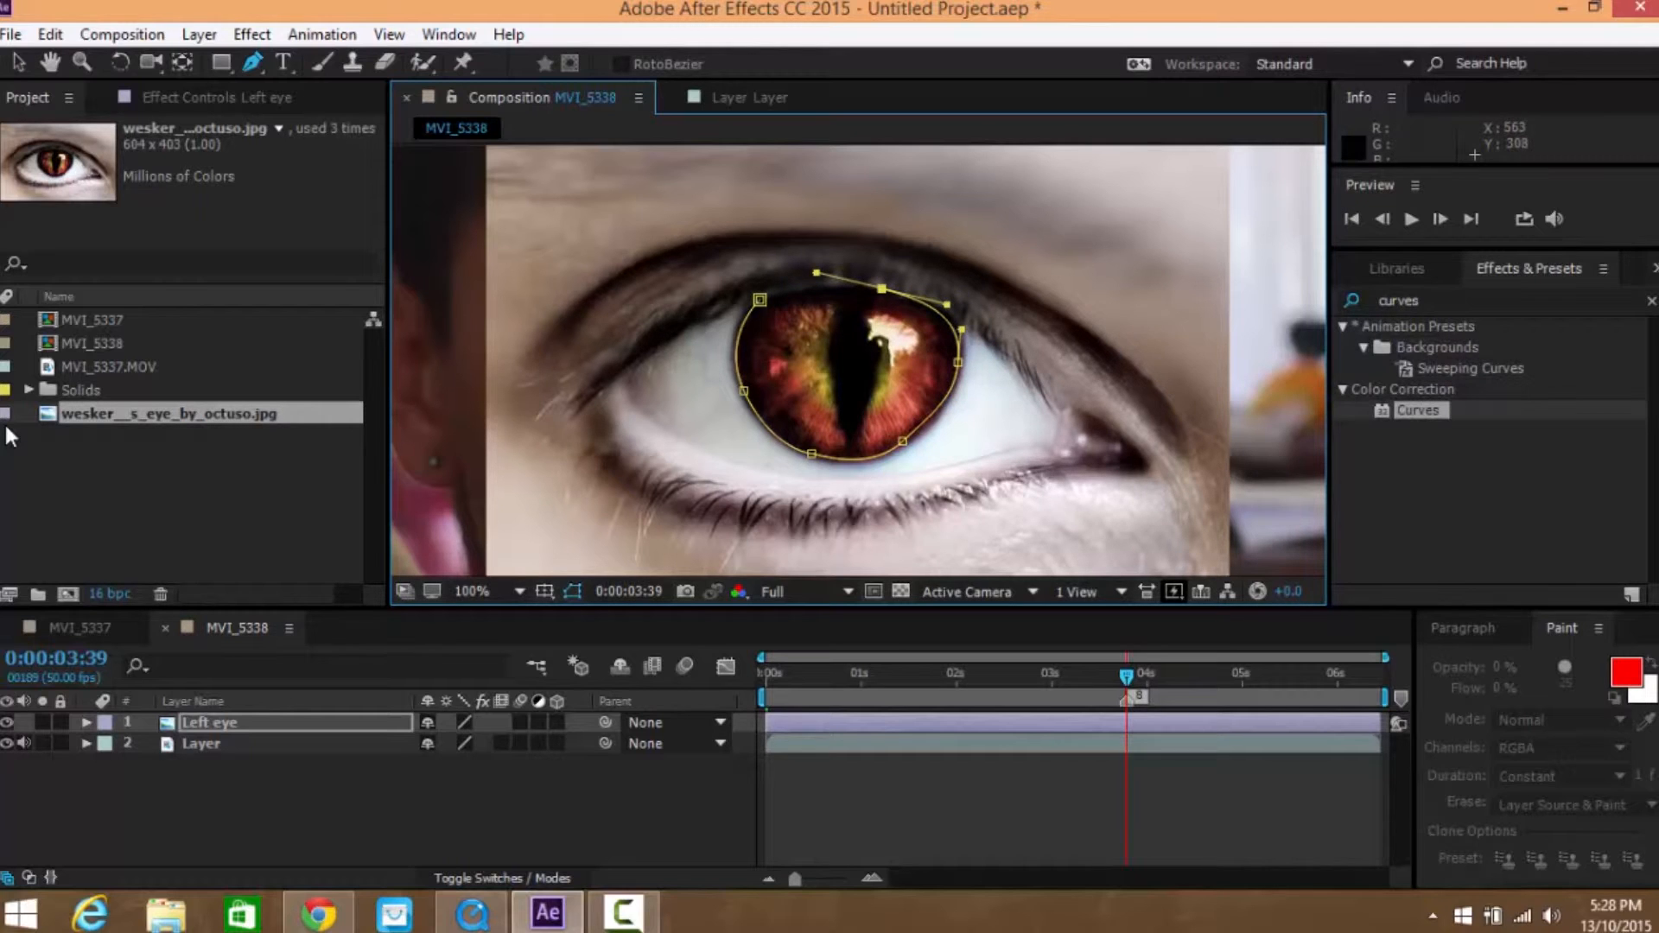
click(760, 300)
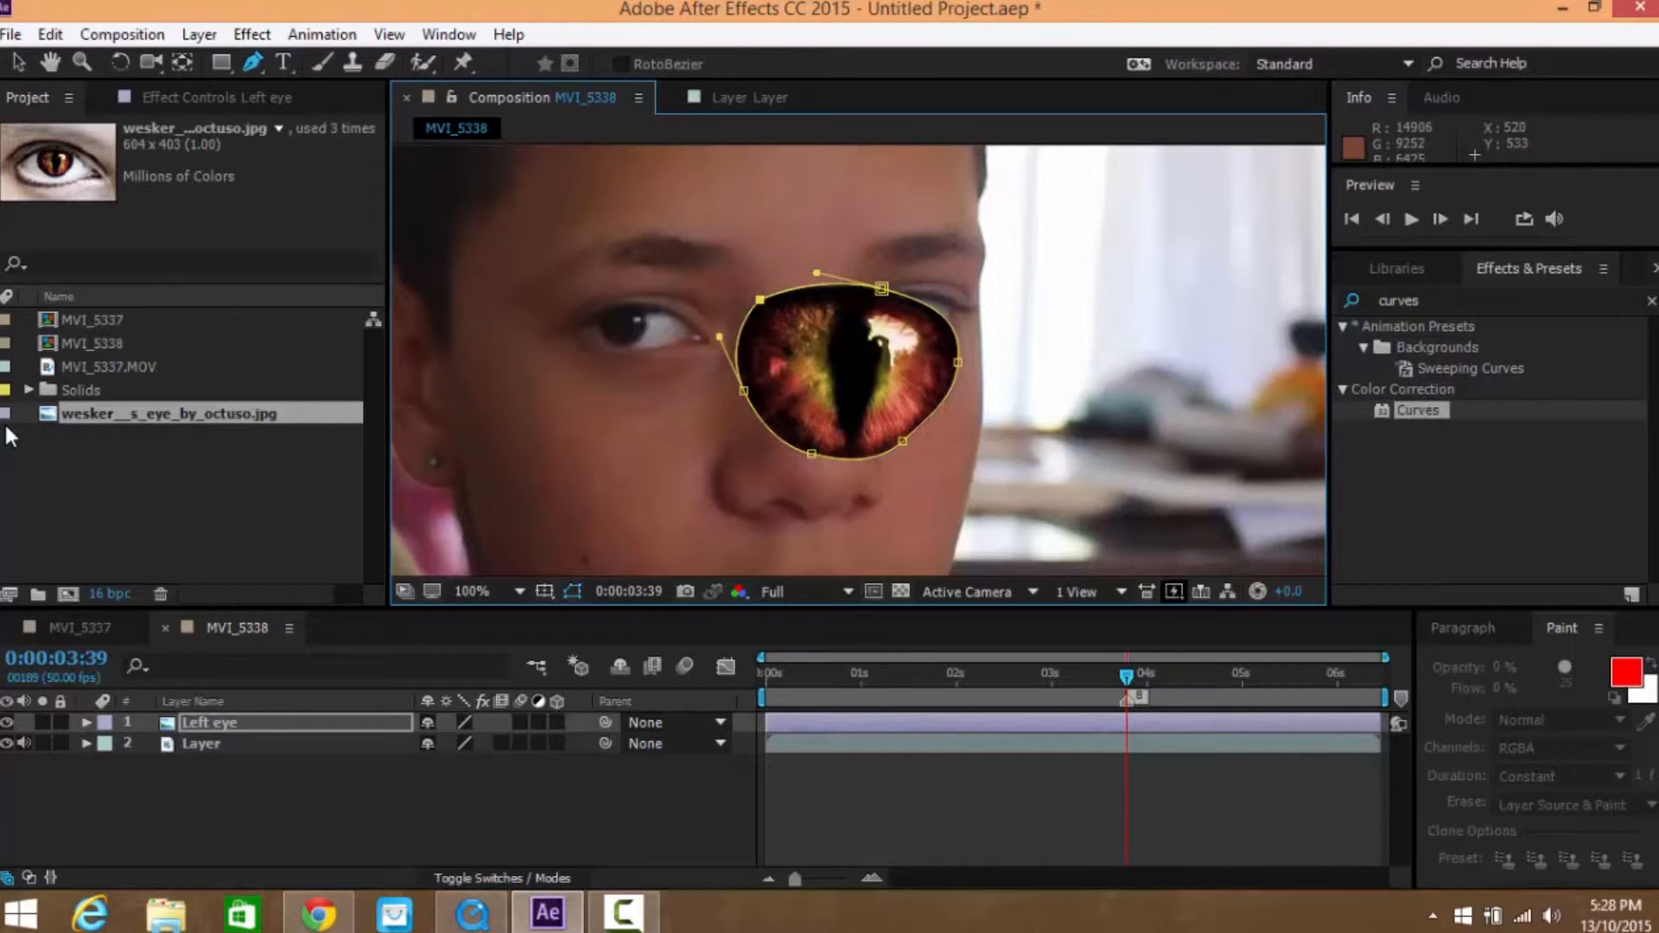
click(678, 804)
key(v)
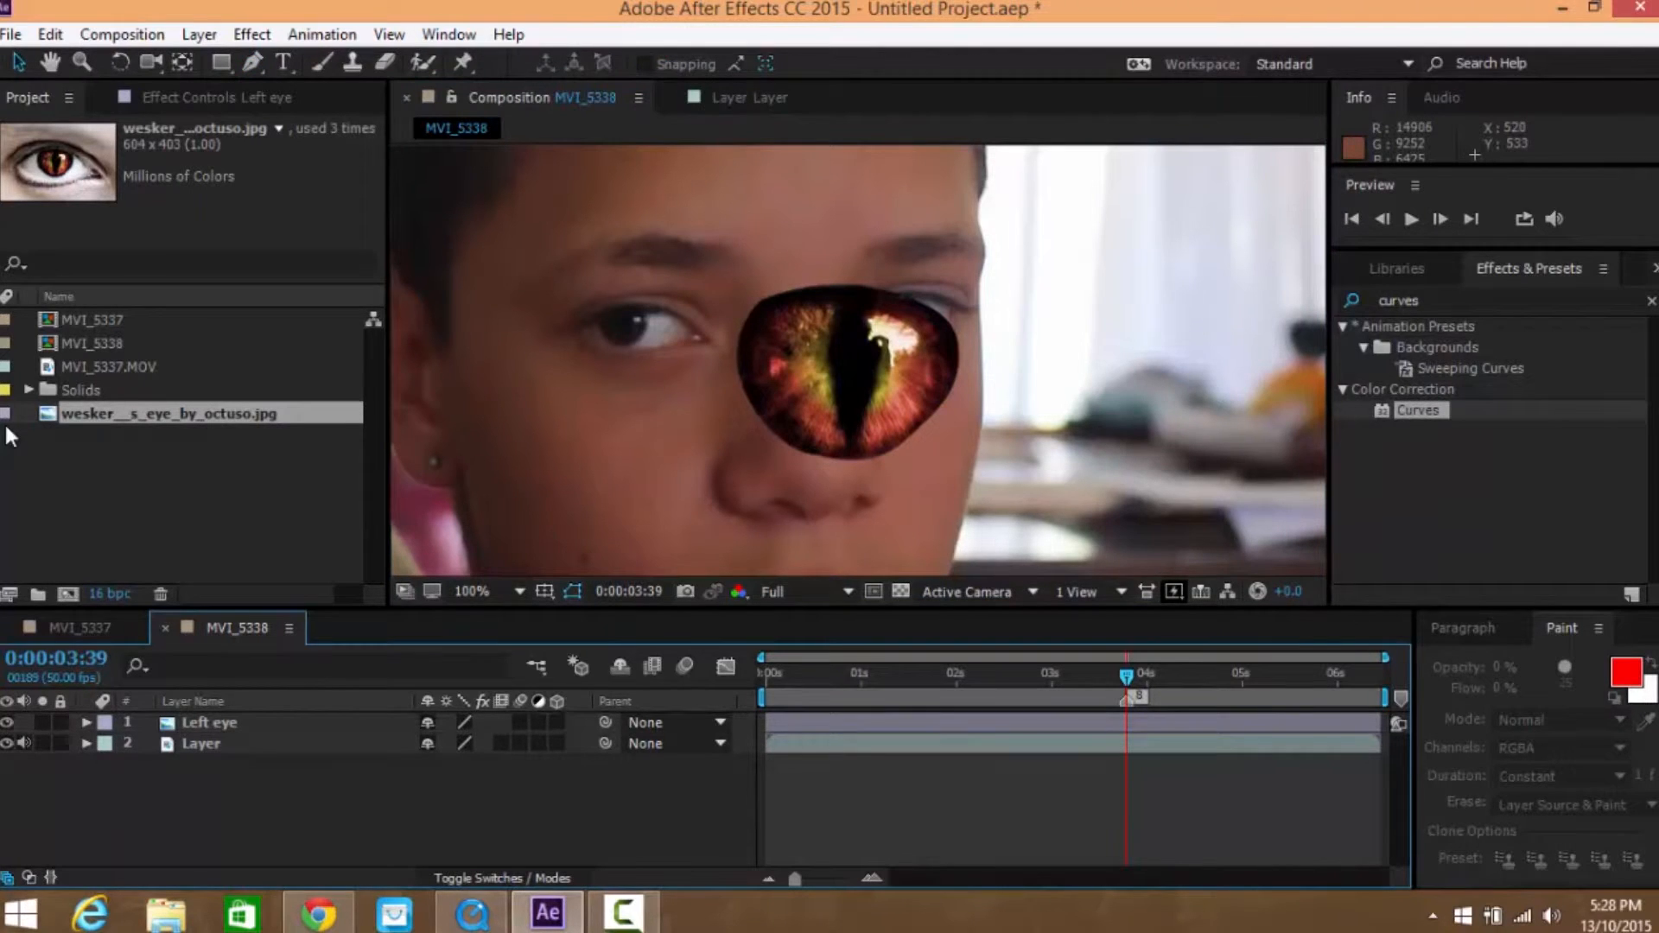
Set the mask feather on the Left eye layer to 90 pixels
click(193, 700)
click(192, 701)
click(209, 722)
key(f)
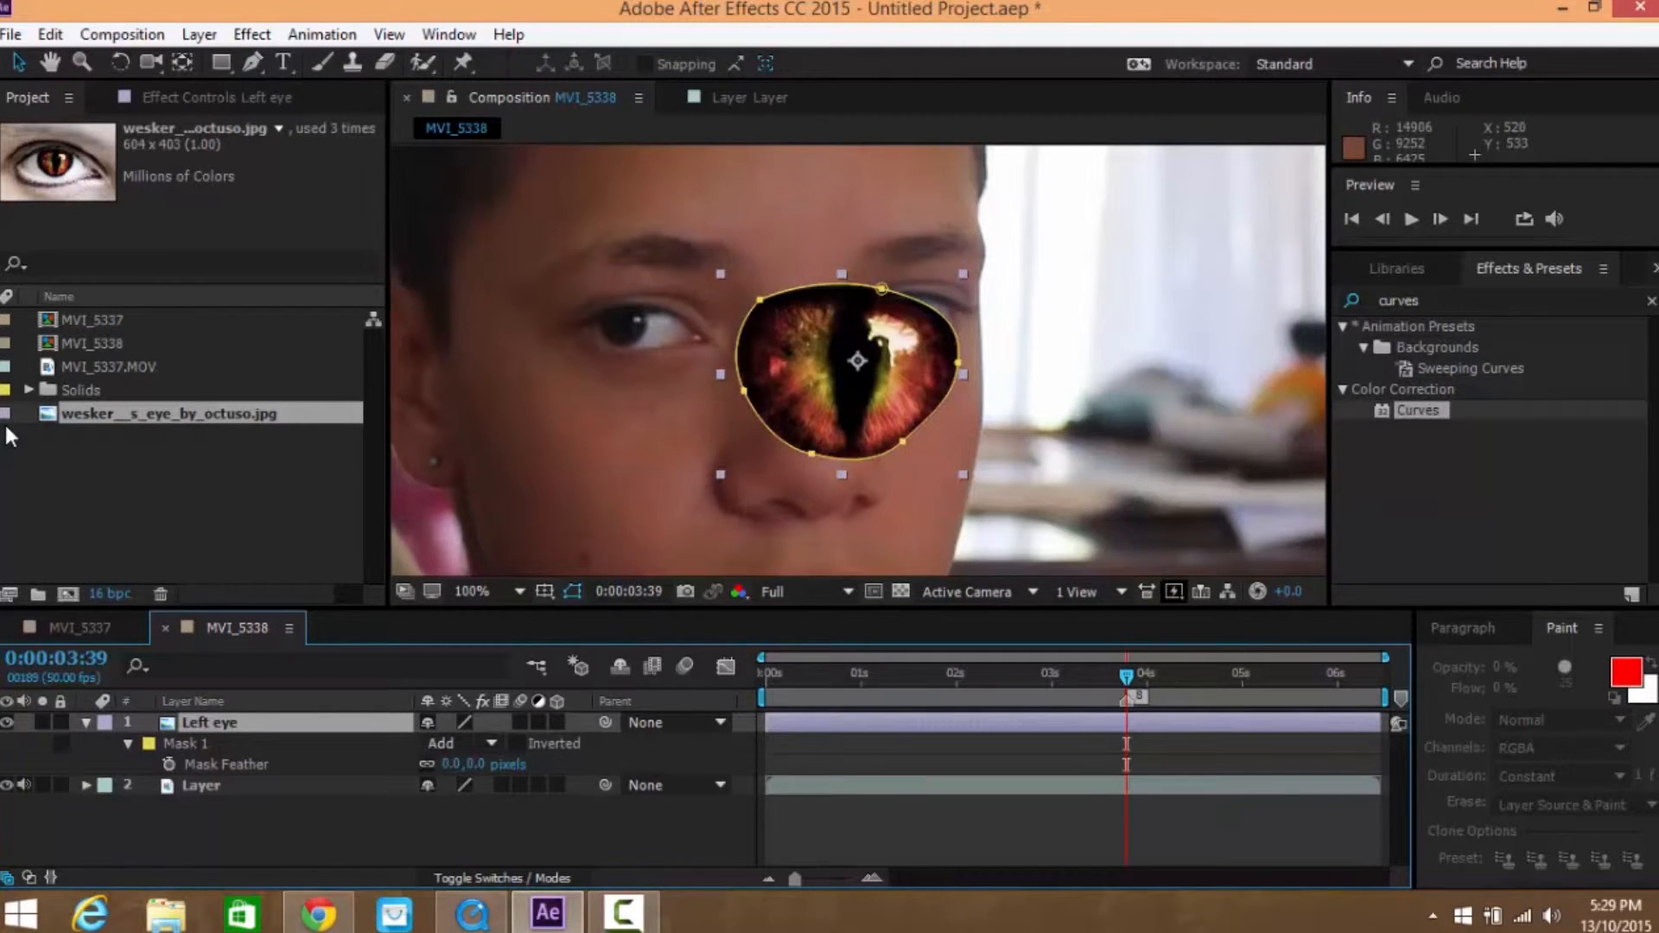
click(451, 765)
text(90)
key(Return)
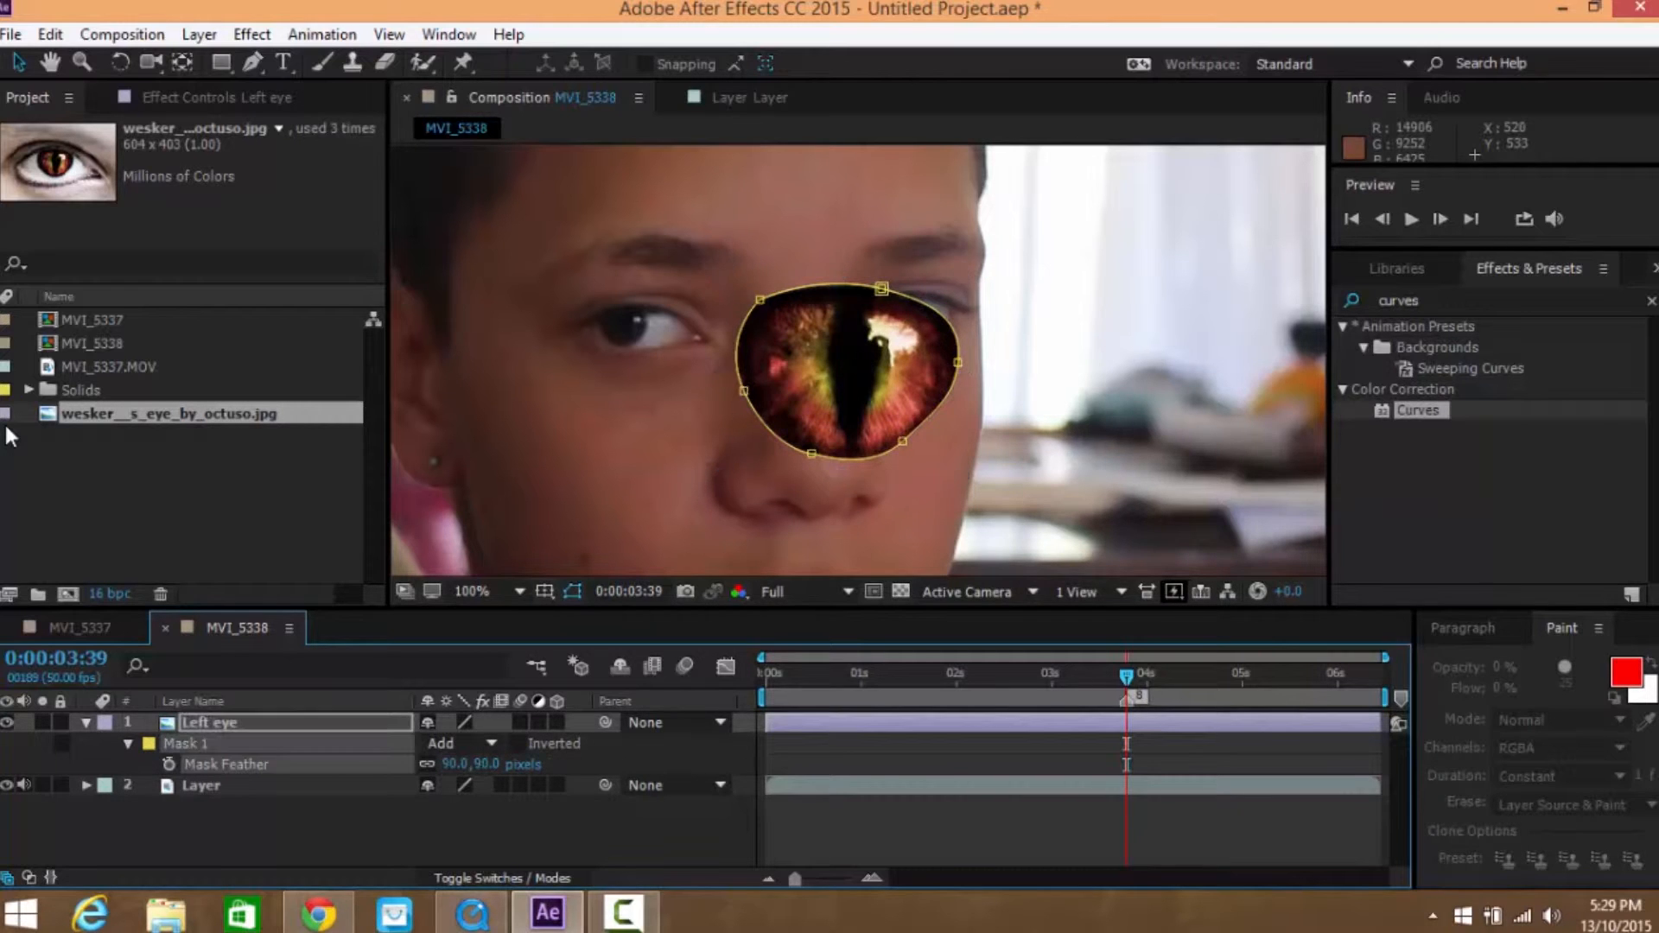
key(F2)
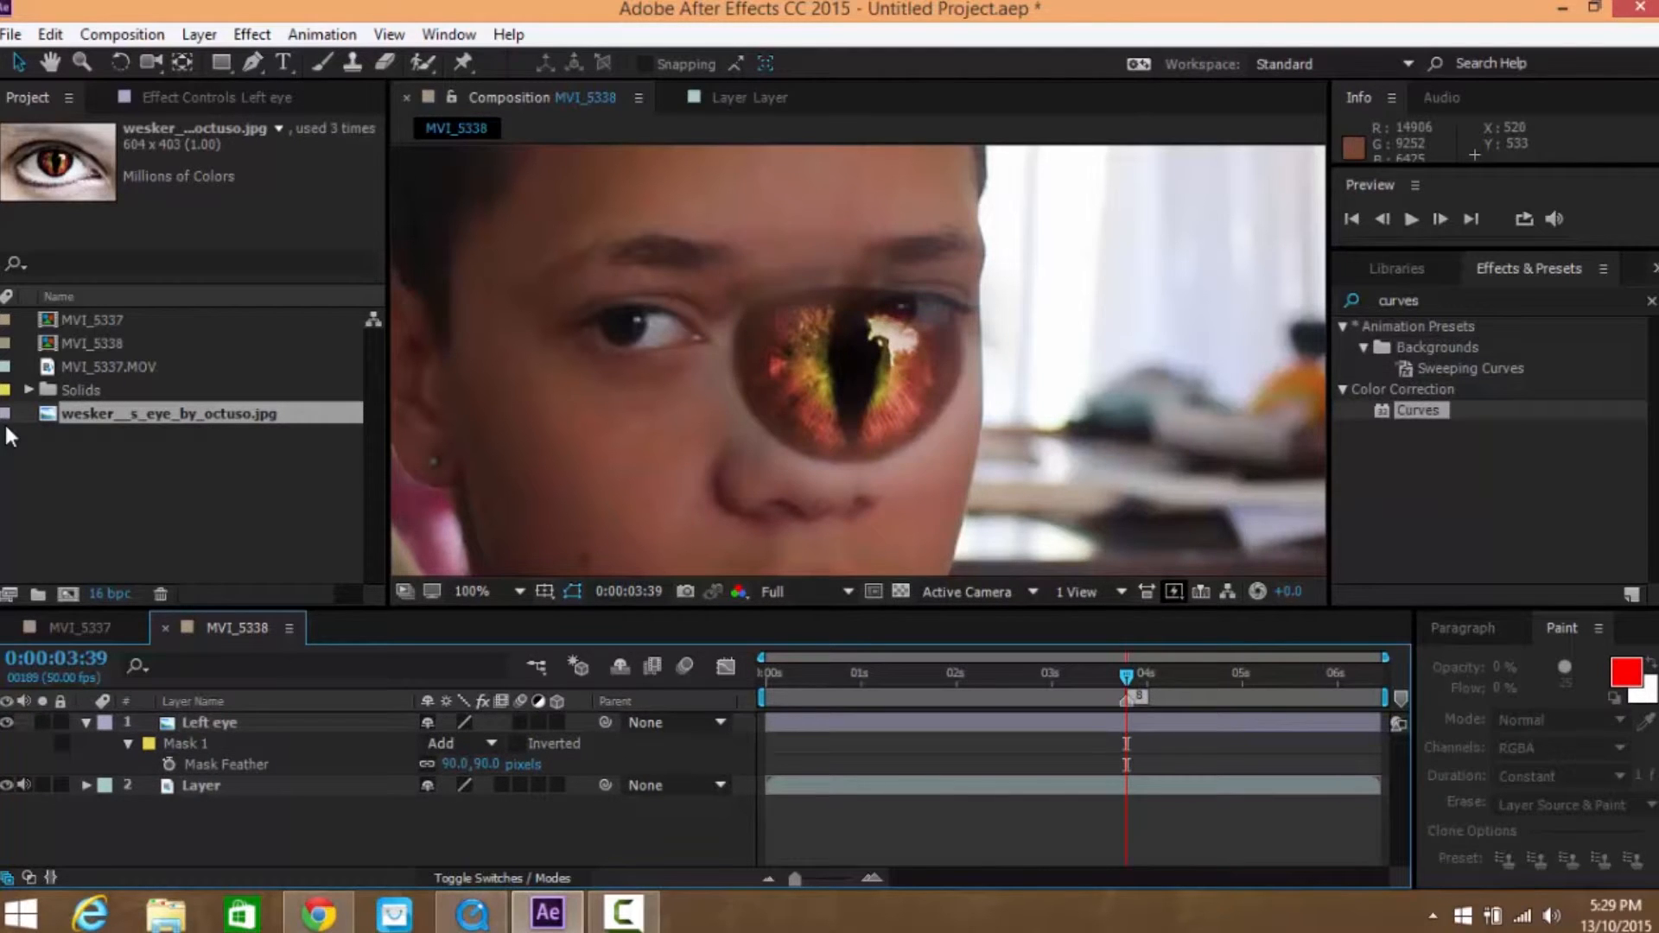
Reduce the Left eye mask's feather to 60 pixels
click(456, 764)
text(60)
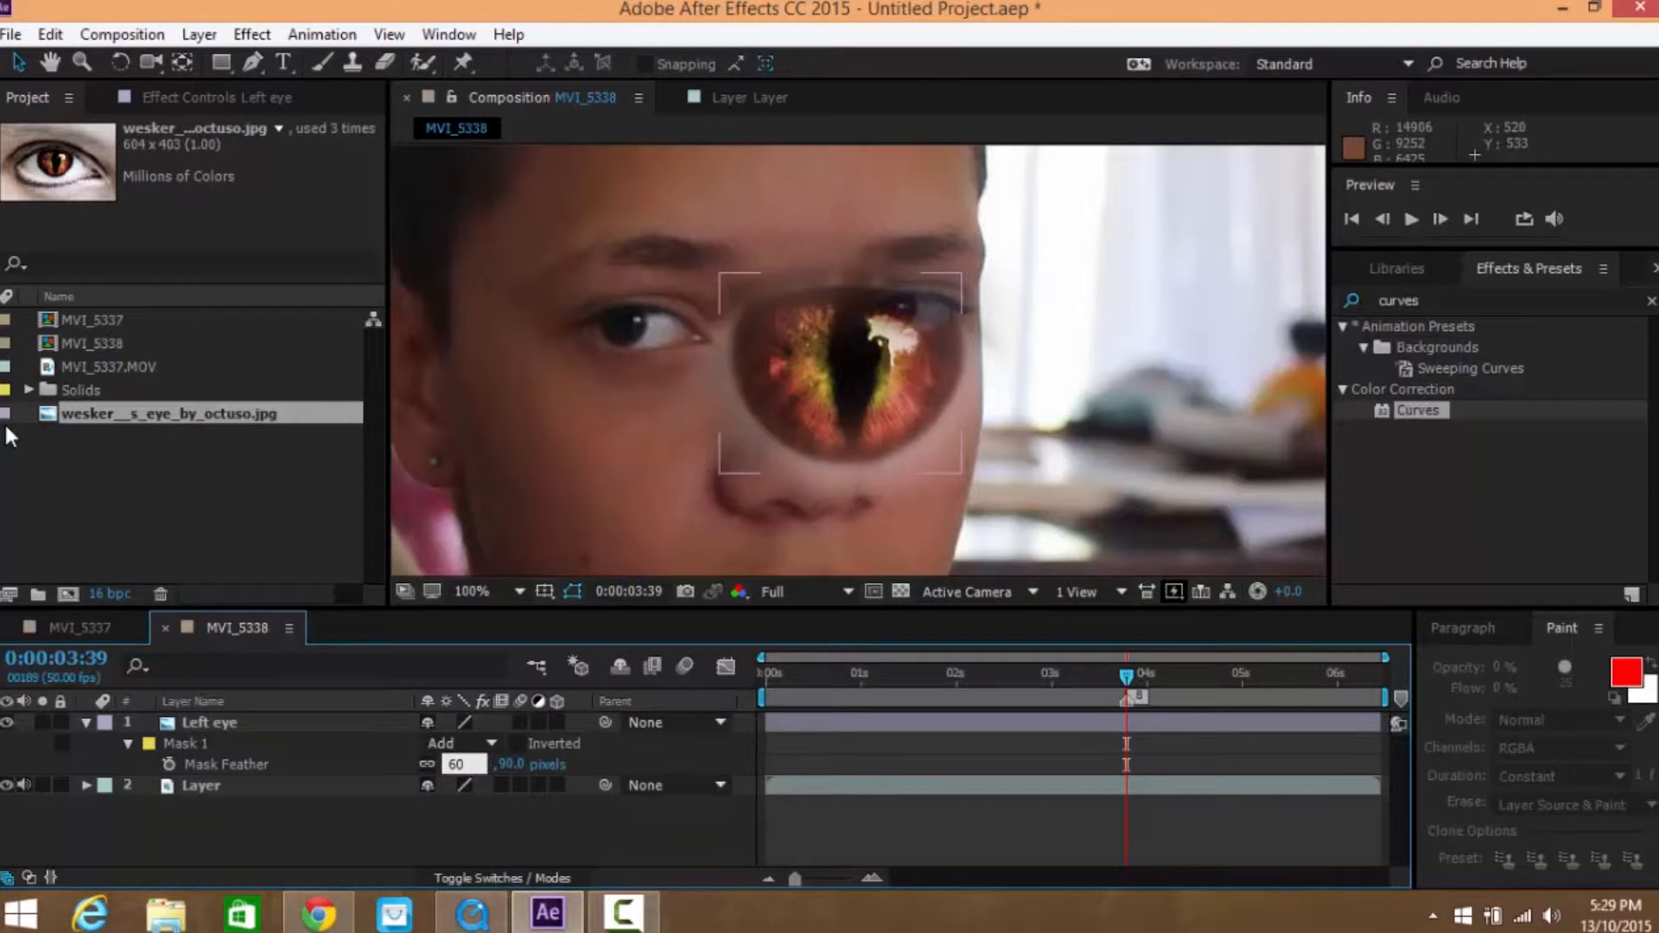
key(Return)
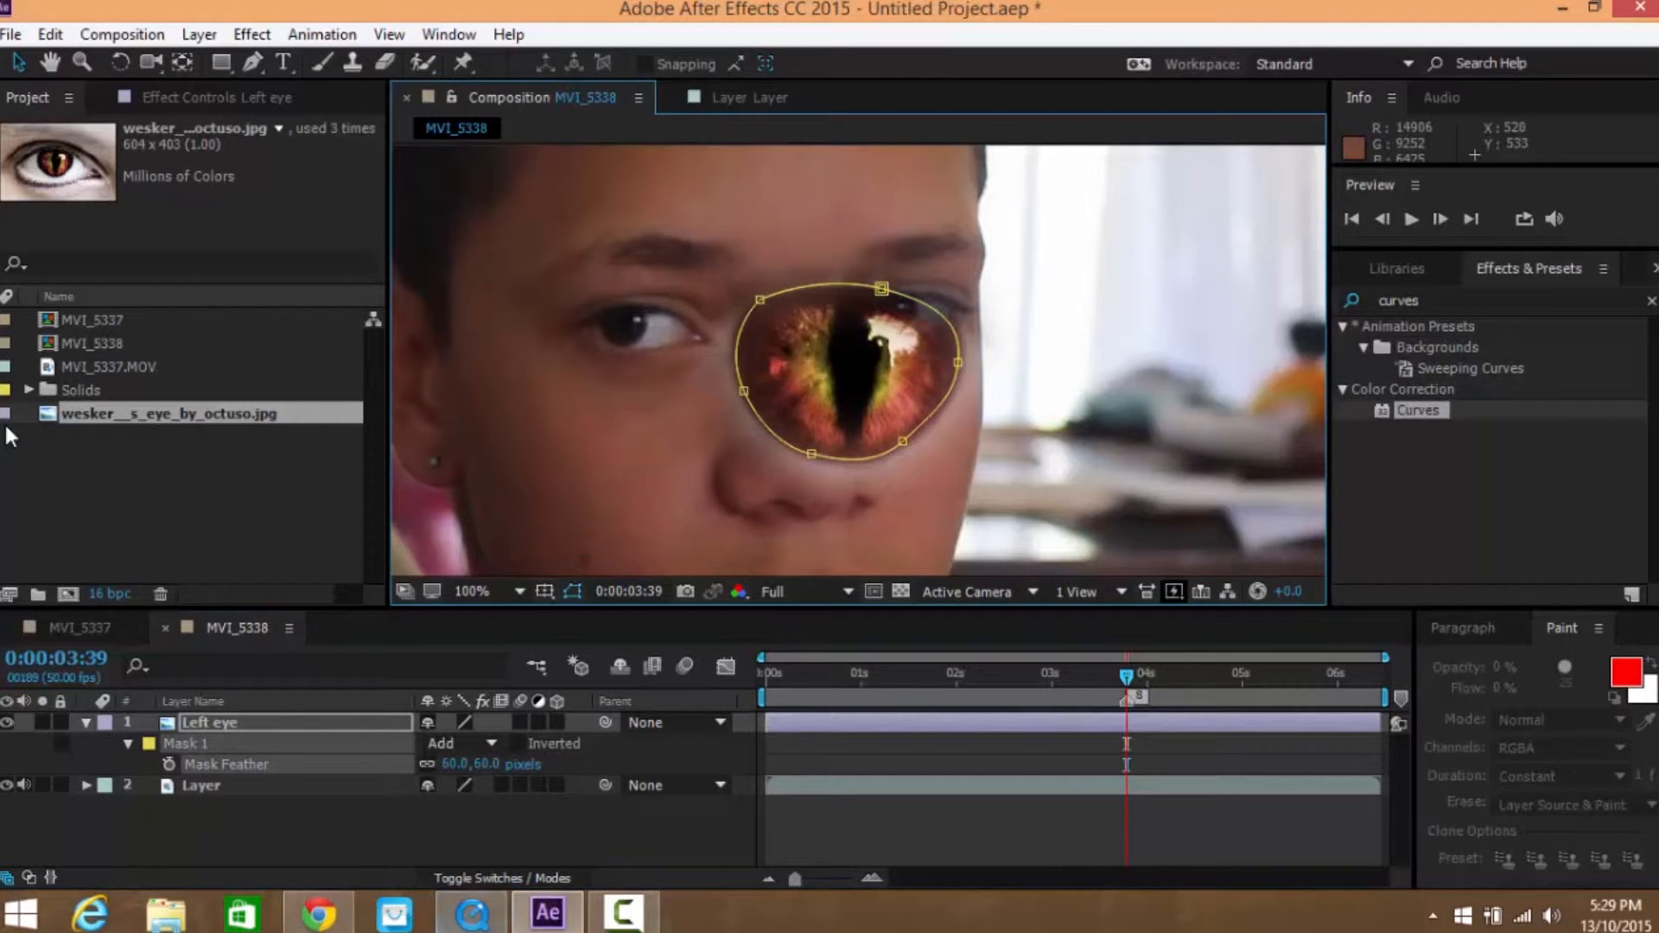
key(F2)
Reveal all mask properties of the Left eye layer and set Mask Expansion to -11 pixels
key(ctrl+Down)
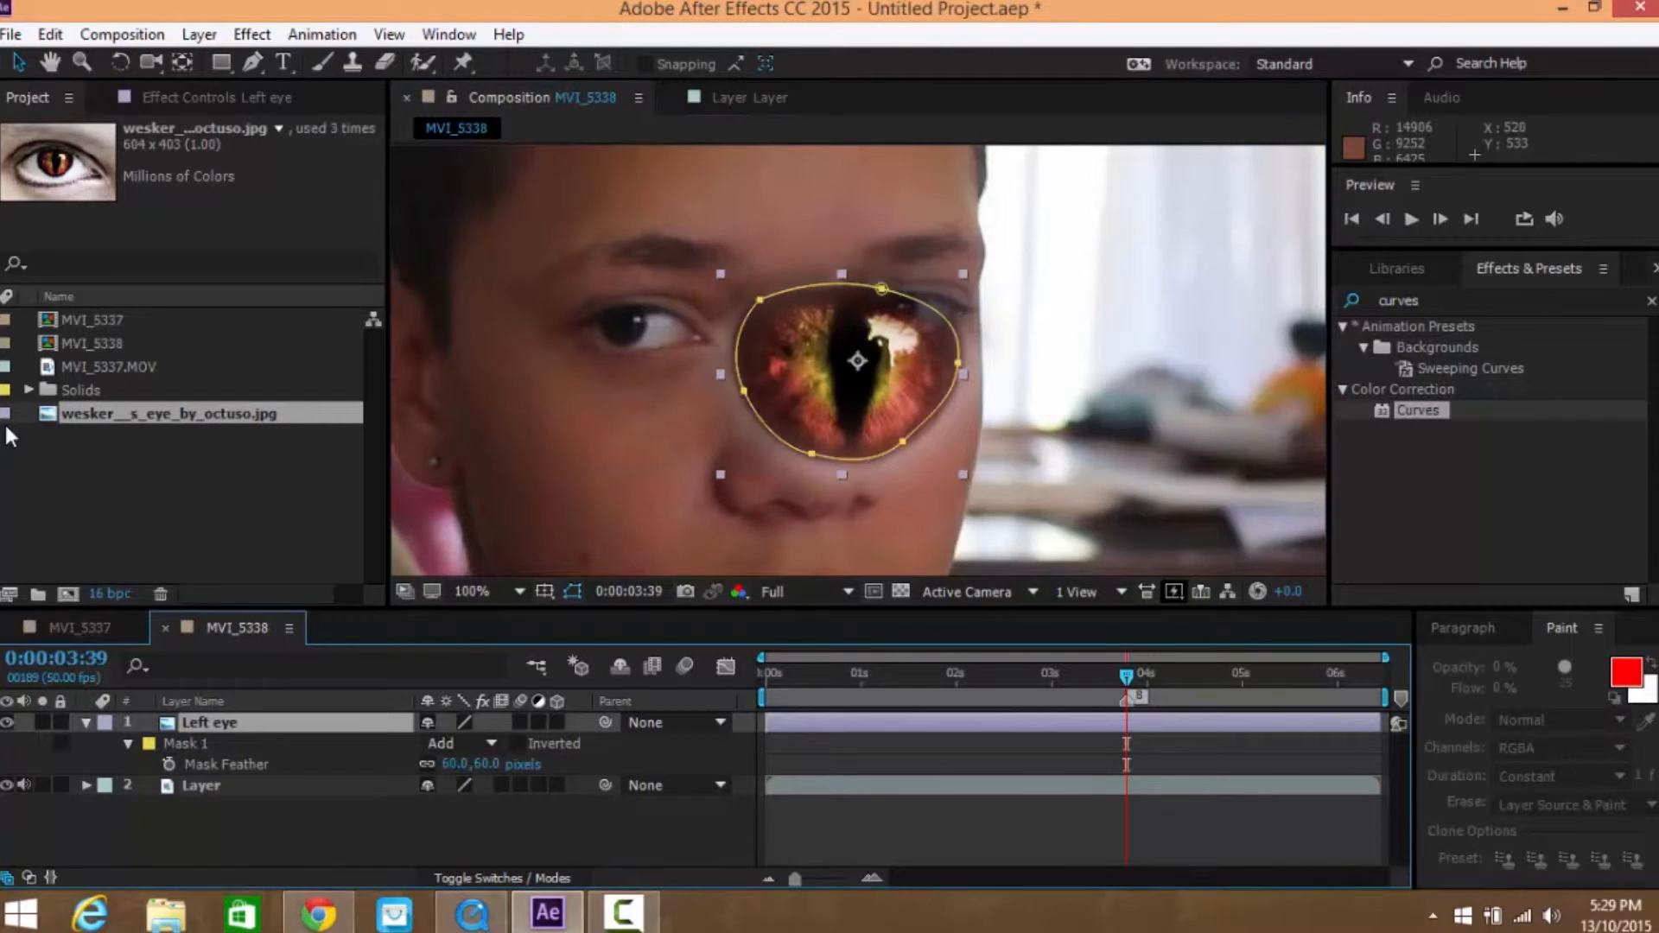
key(f)
key(m)
key(m)
key(m)
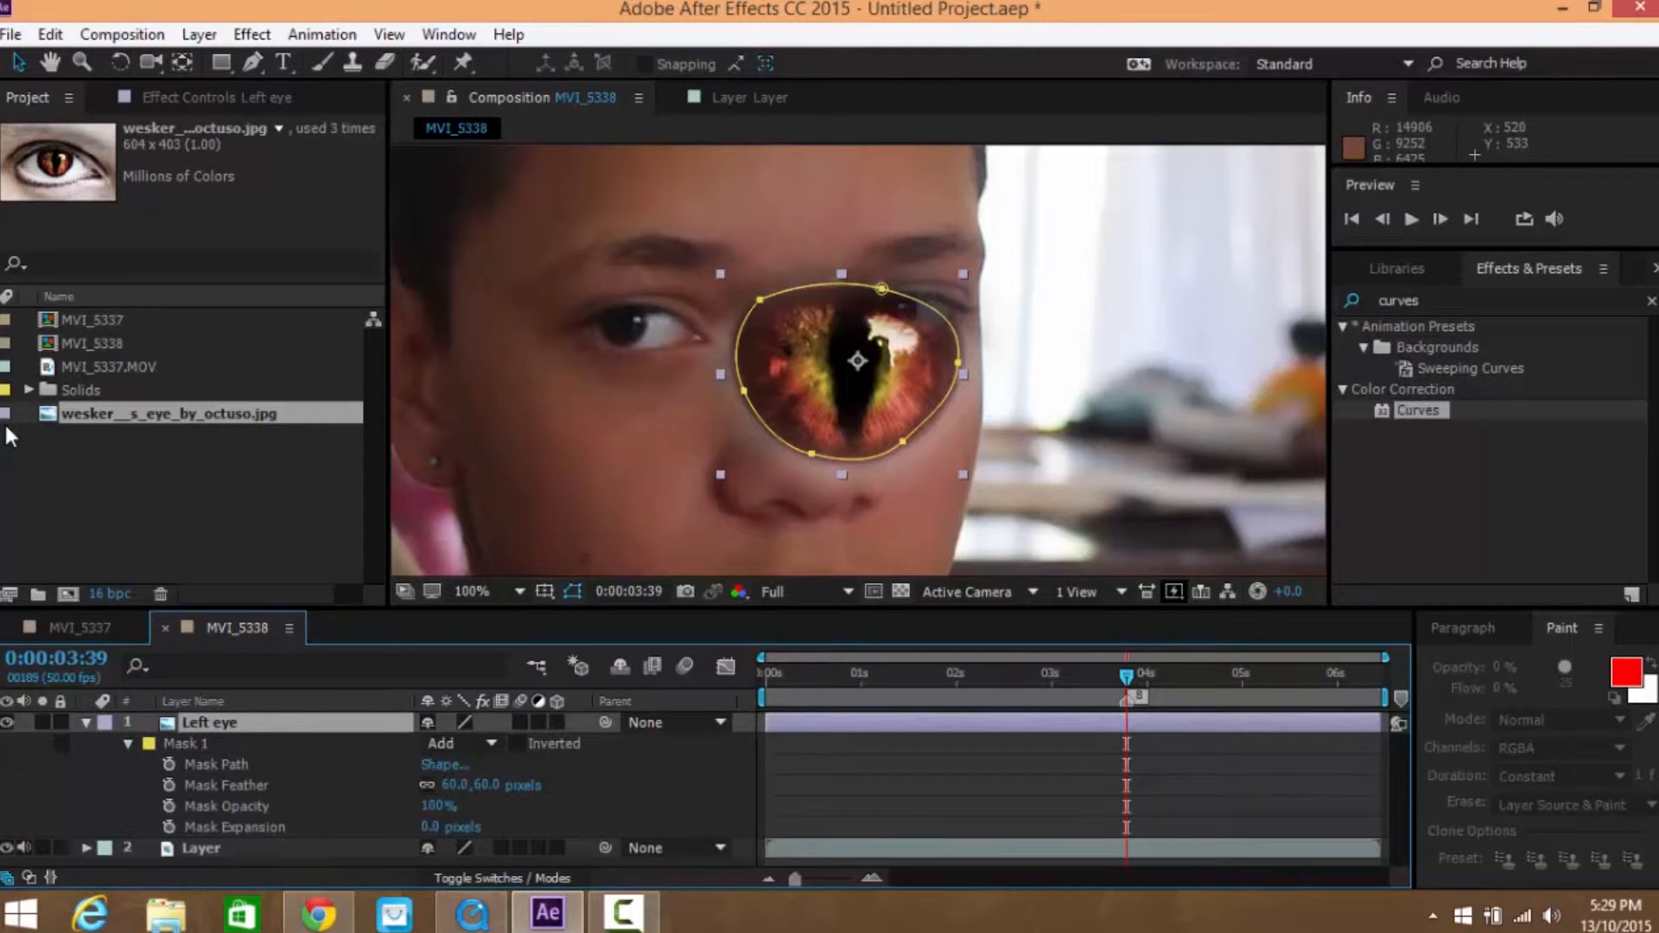
click(226, 806)
click(234, 827)
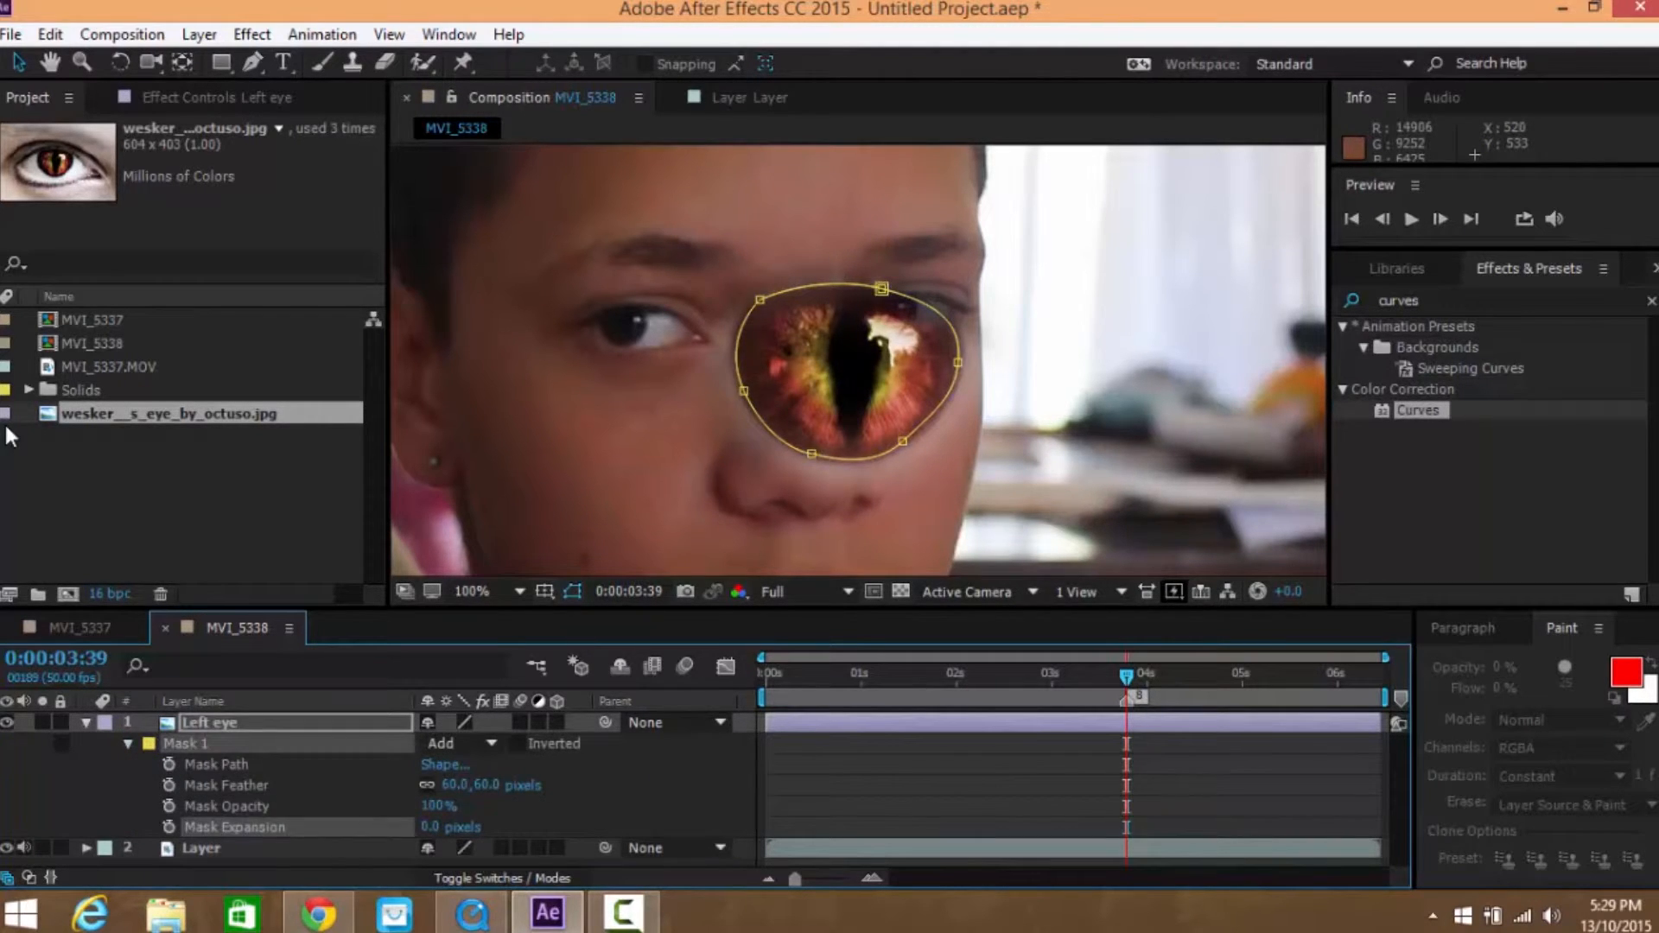
click(431, 827)
key(Return)
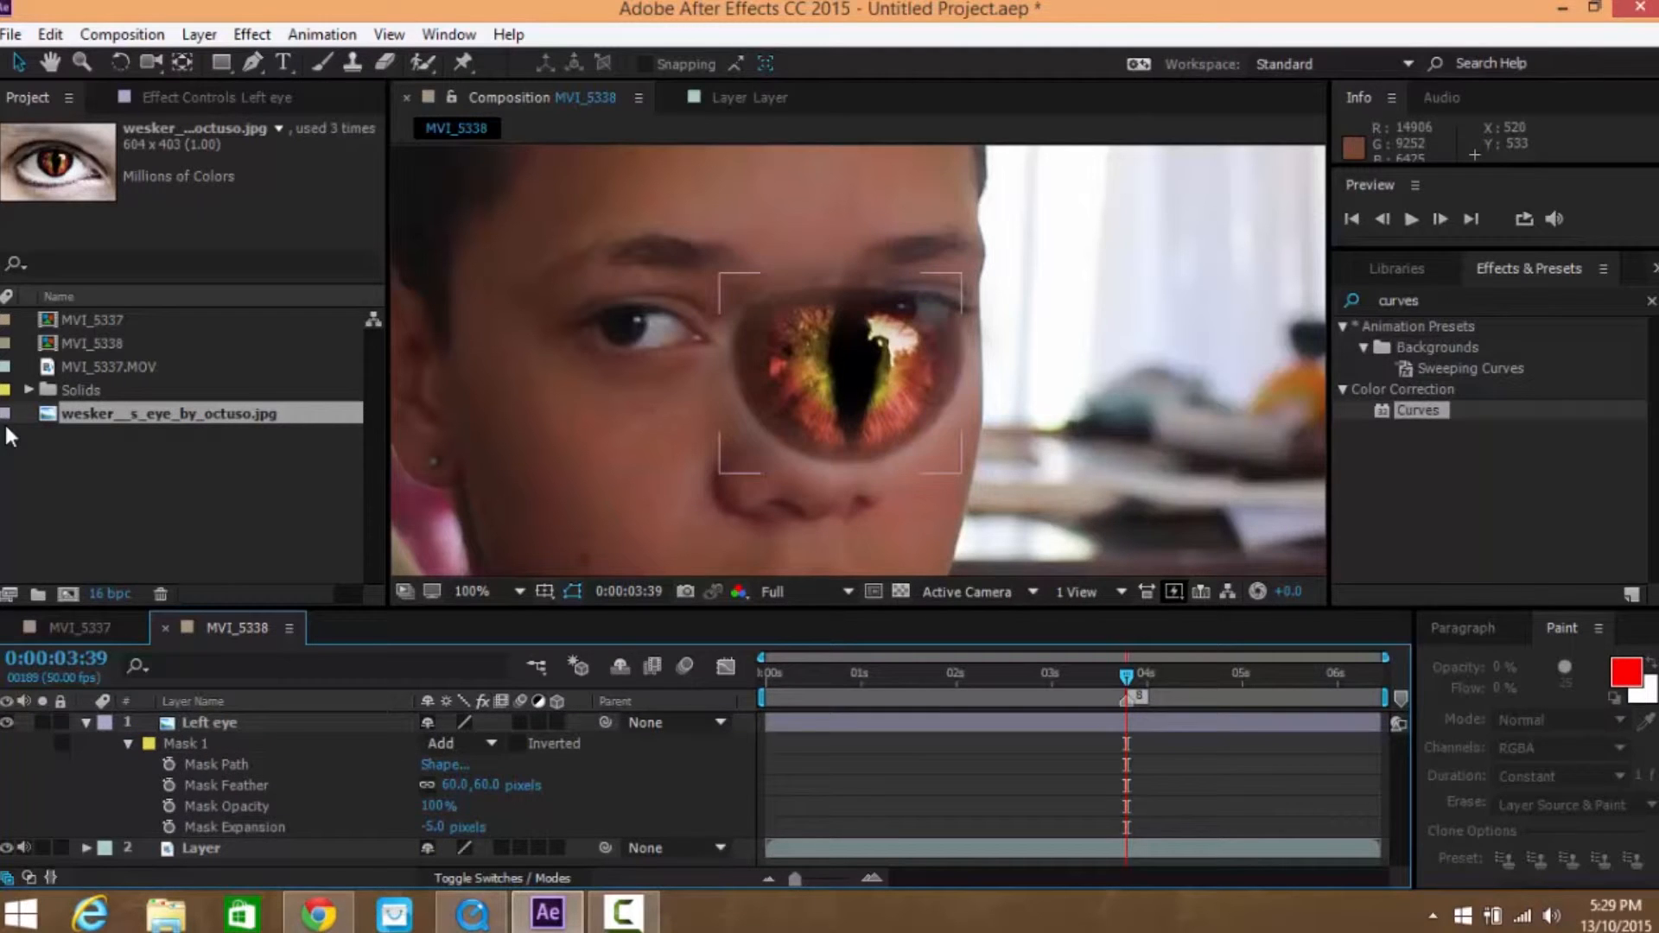
mouse_move(430, 826)
mouse_down()
mouse_move(457, 827)
mouse_move(427, 827)
mouse_up()
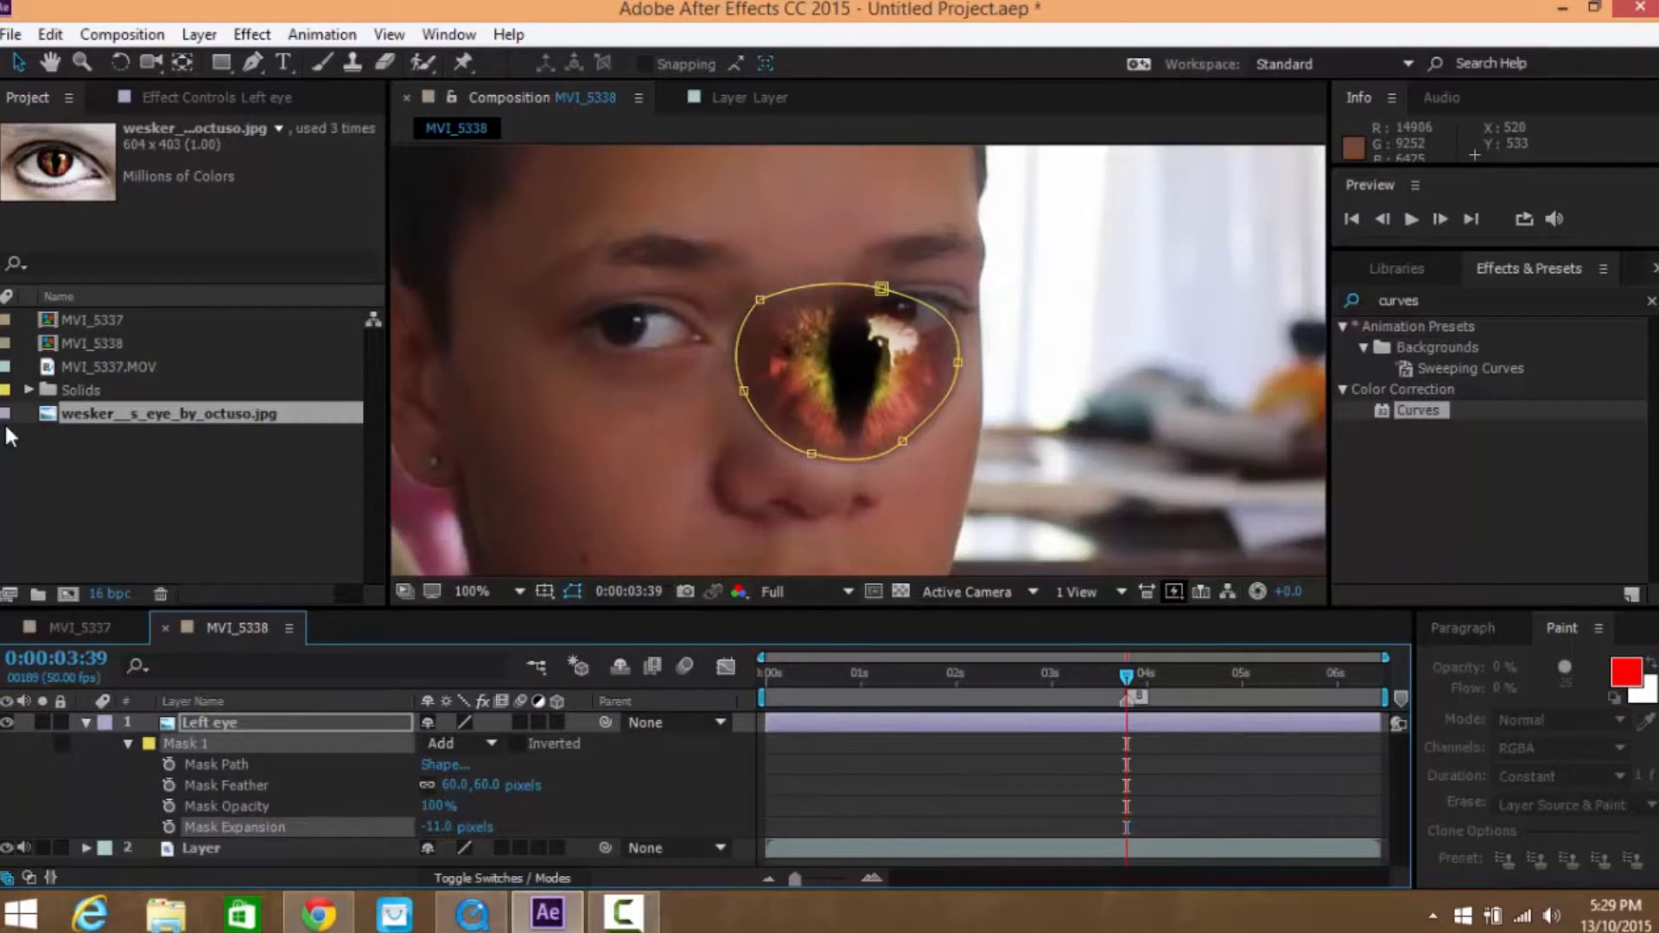
Set the Left eye layer's Mask Feather to 20 pixels and collapse its properties
drag(458, 786, 452, 786)
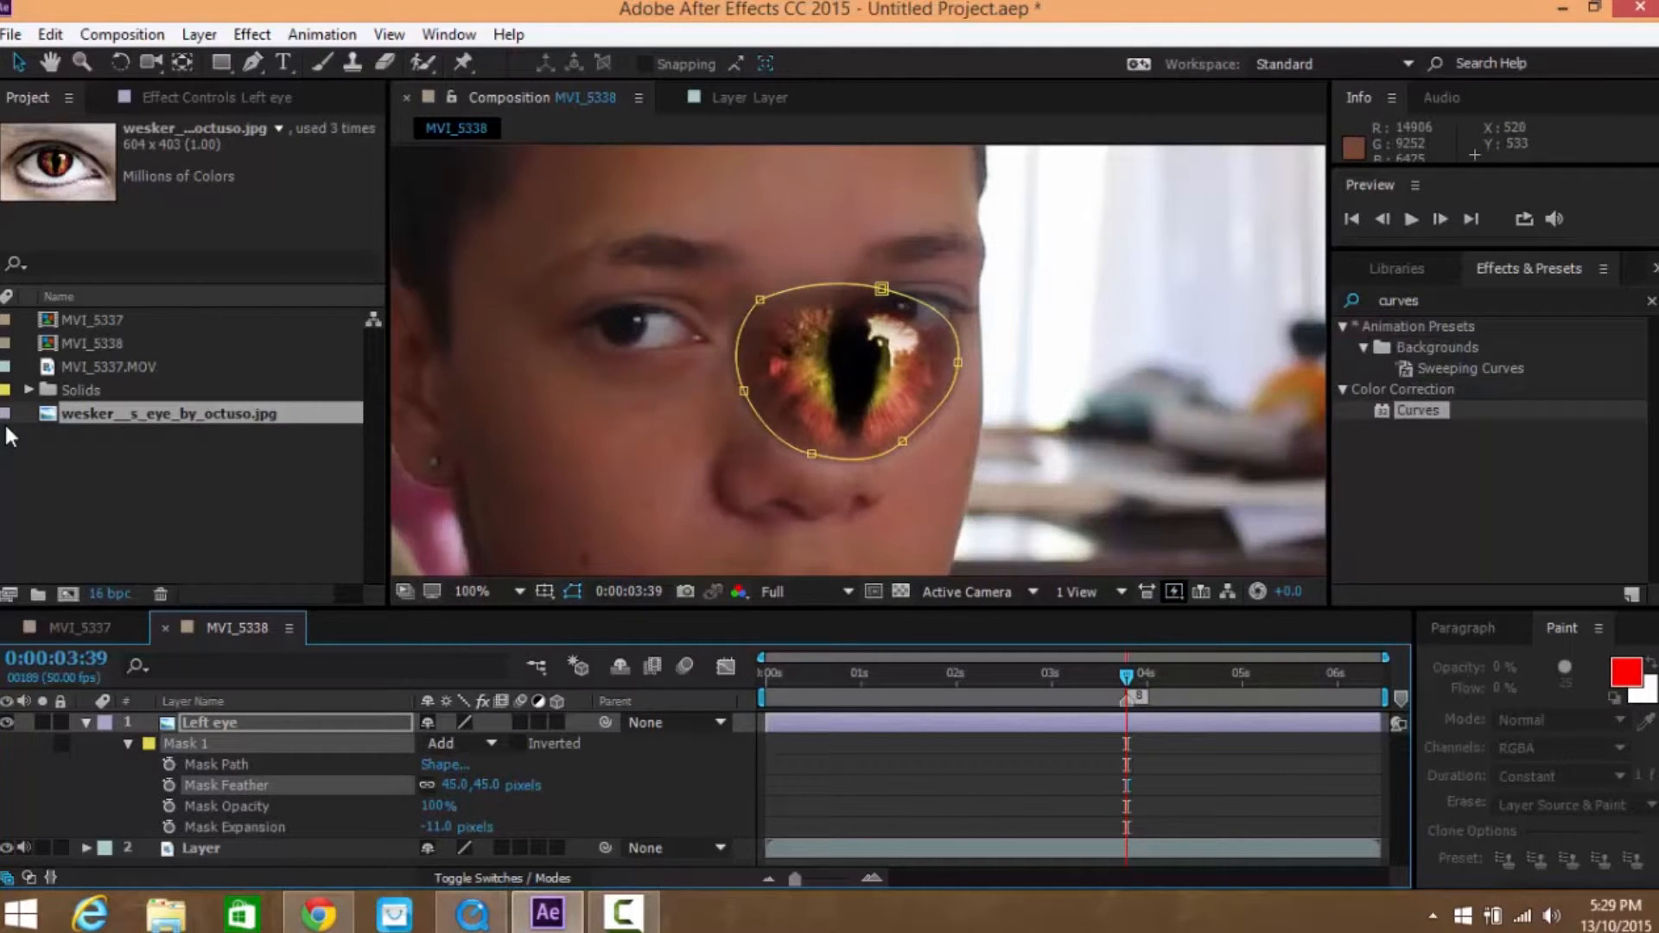
key(F2)
click(457, 785)
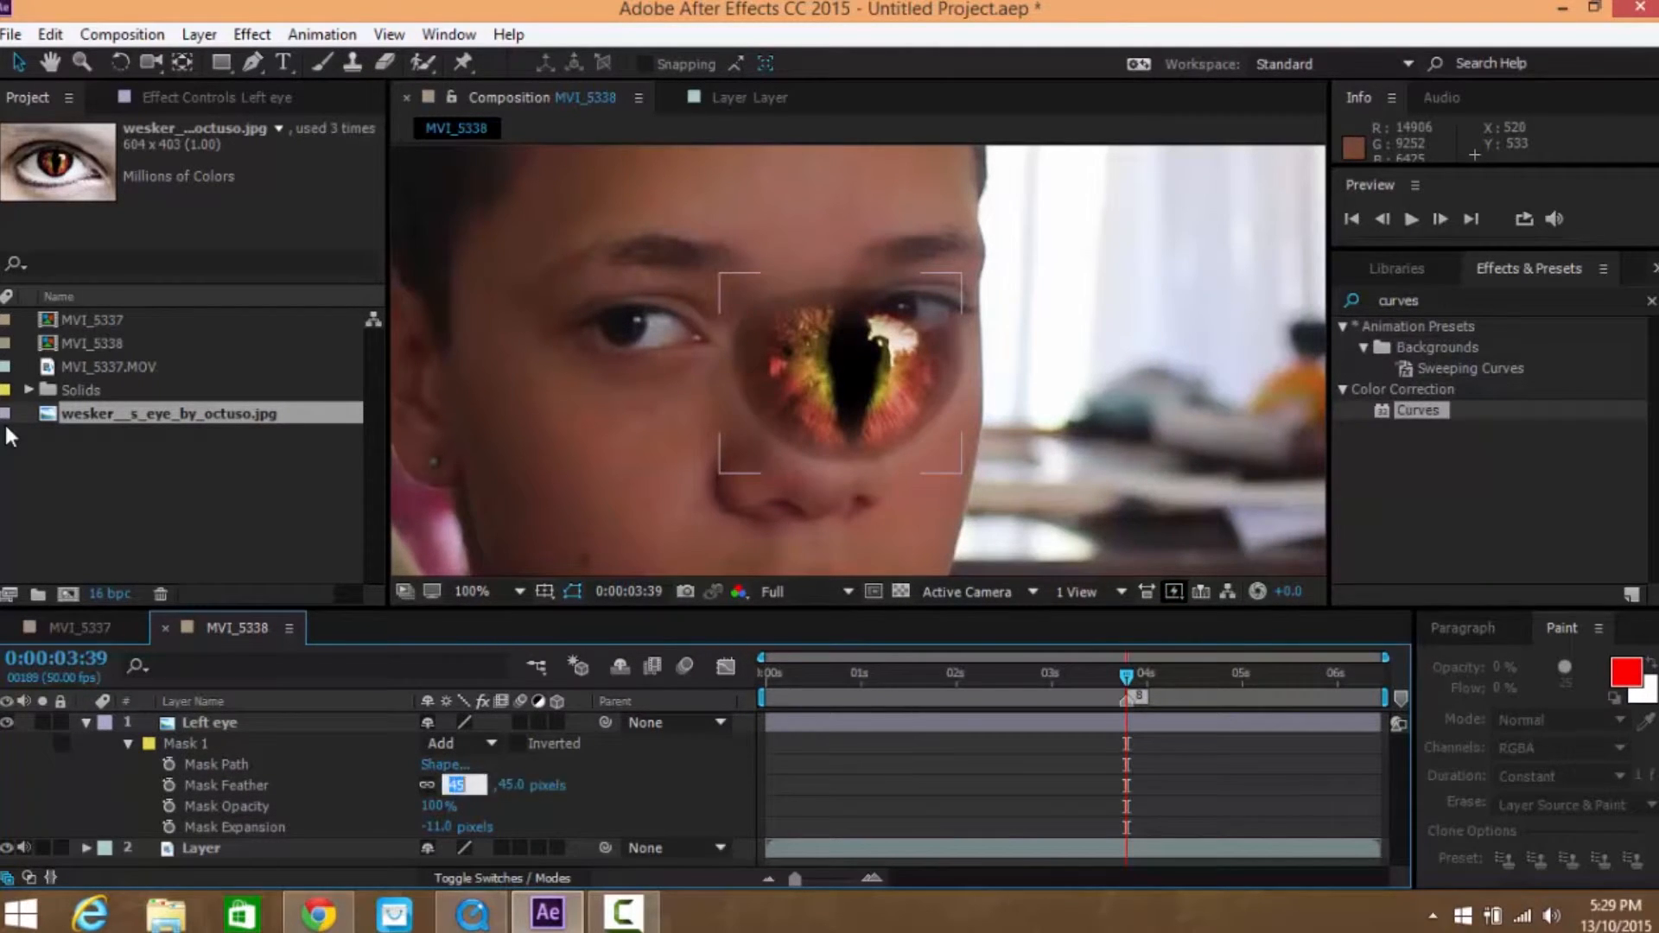
text(20)
key(Return)
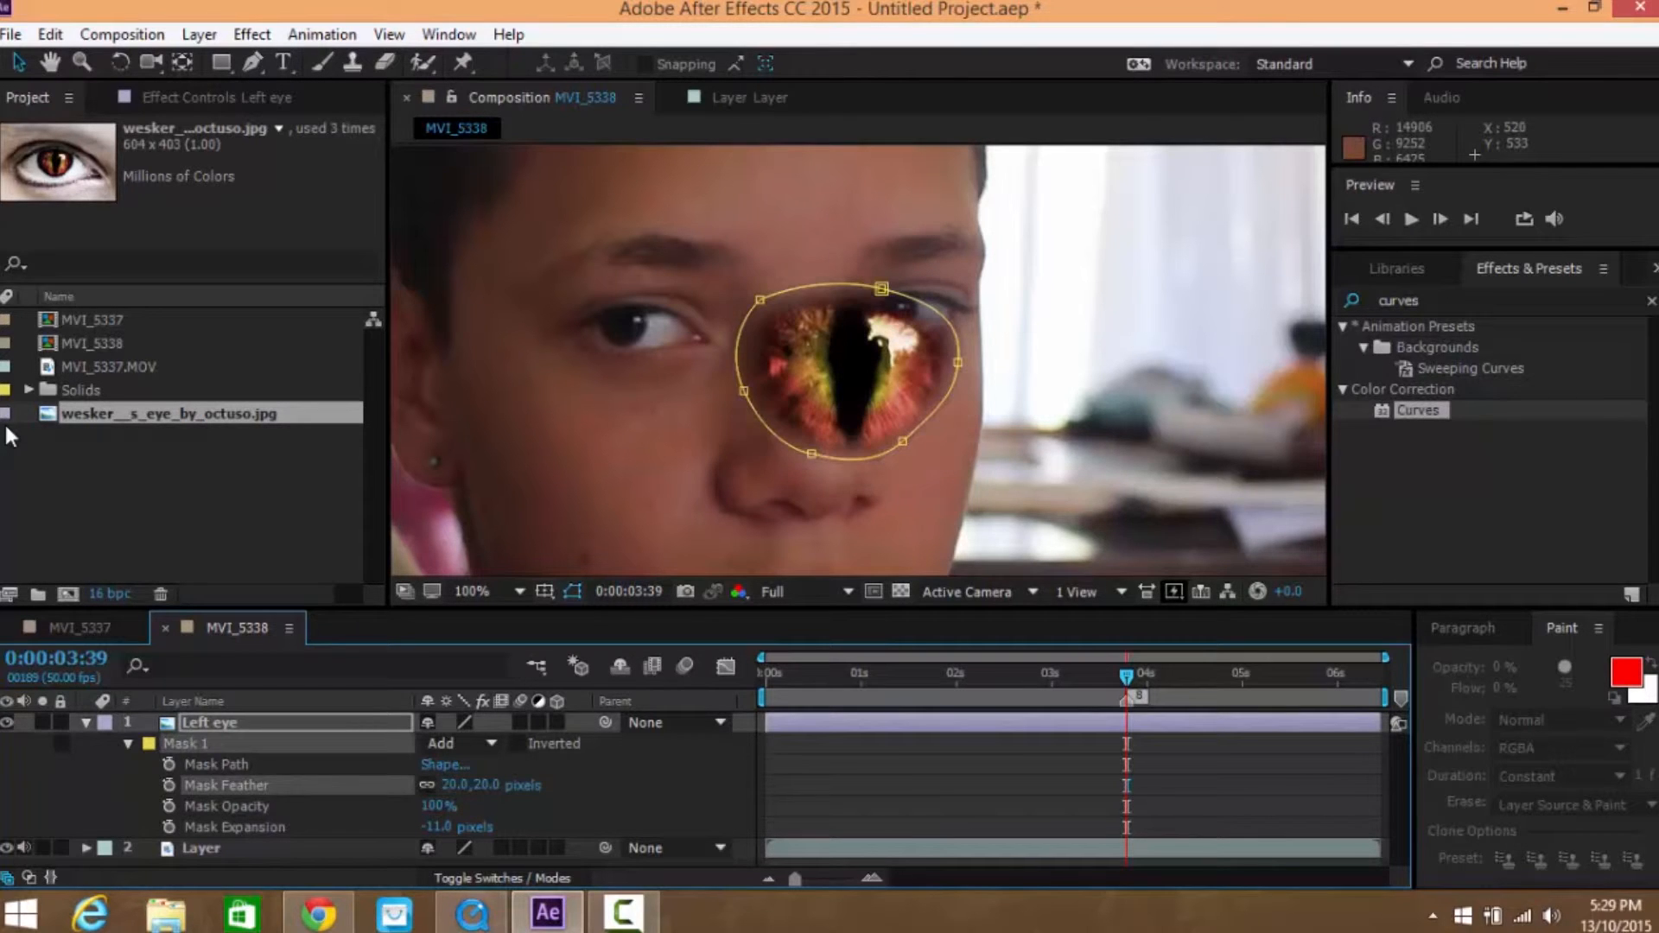
key(F2)
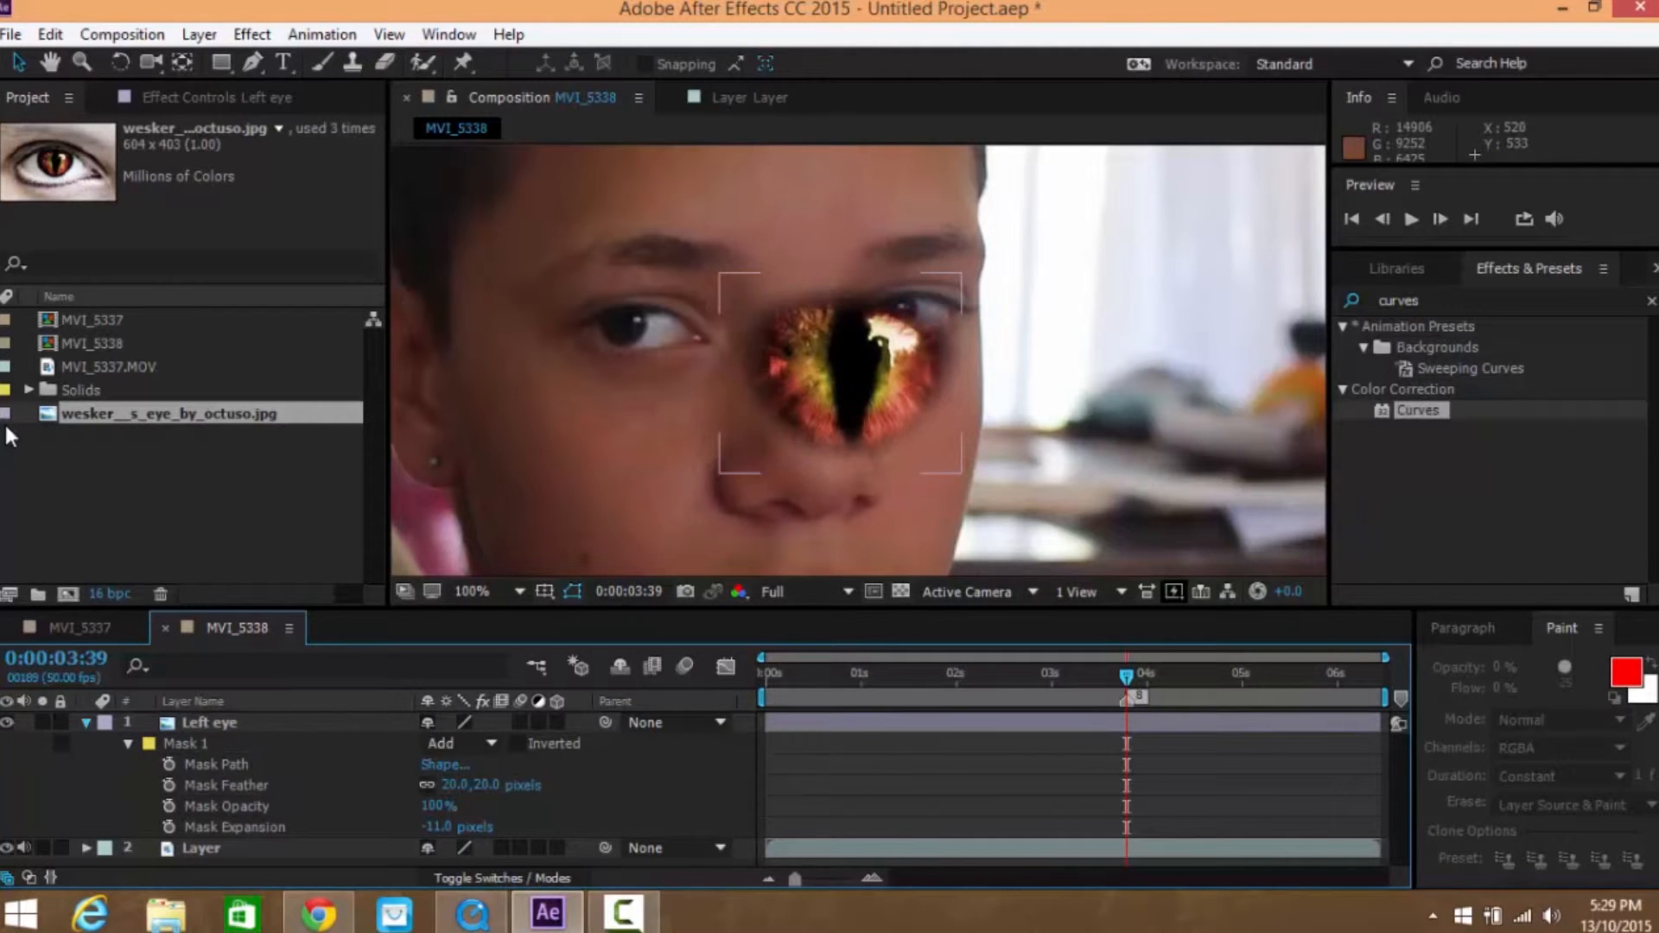
click(86, 722)
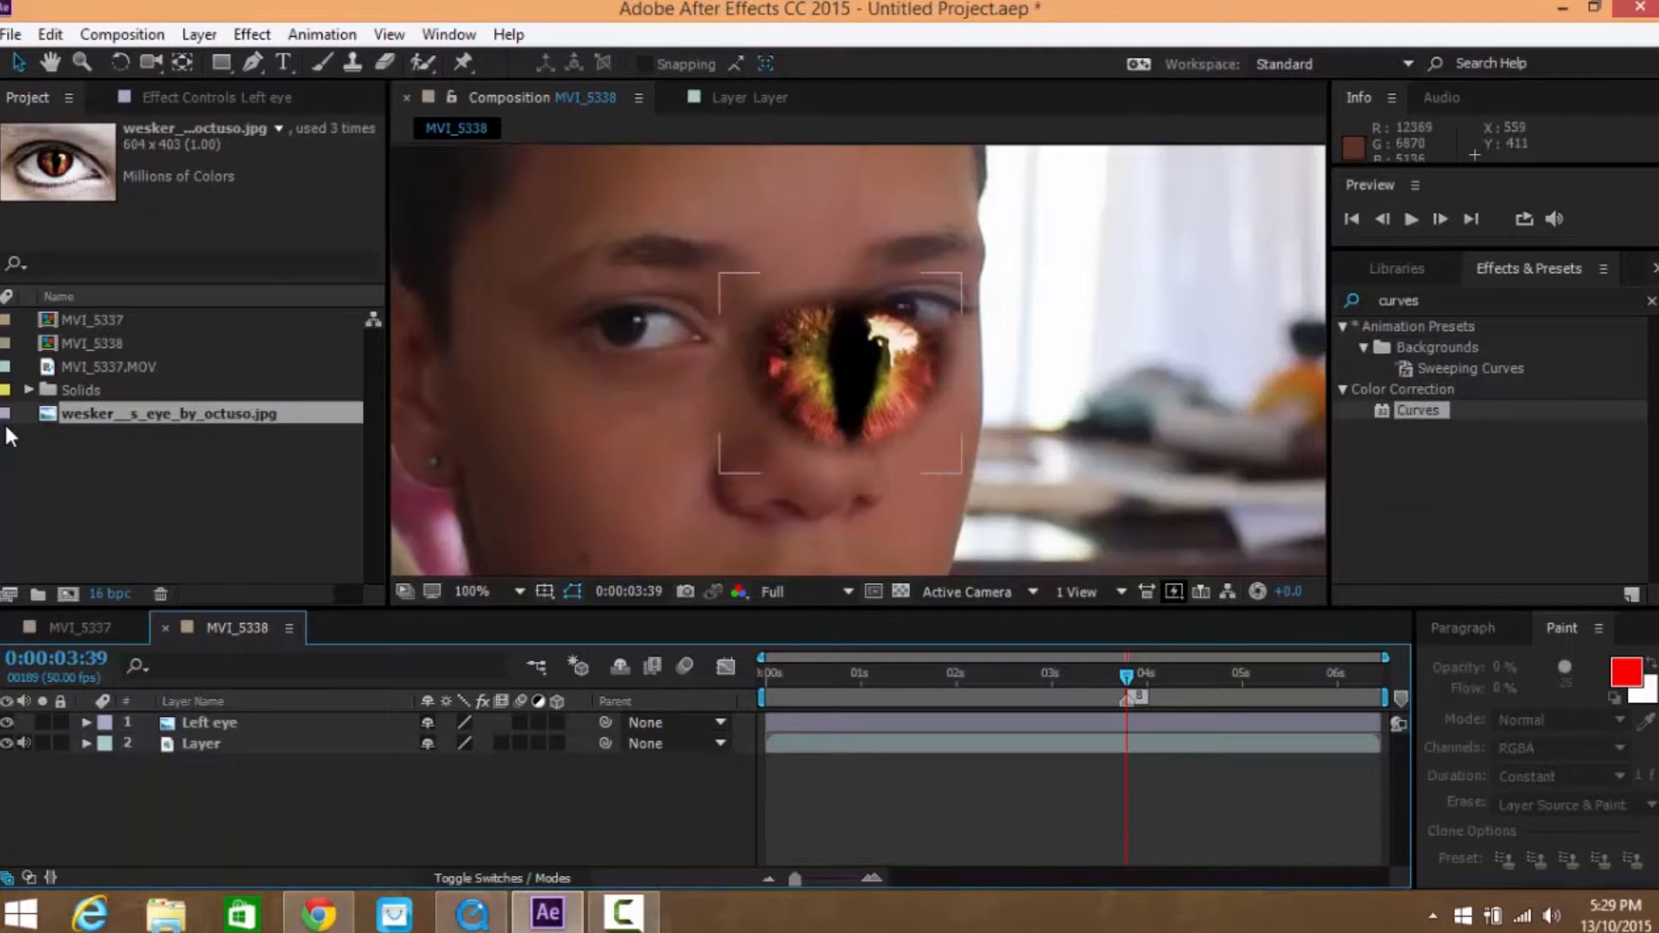
Set the Left eye layer's Scale to 23.5%
key(1)
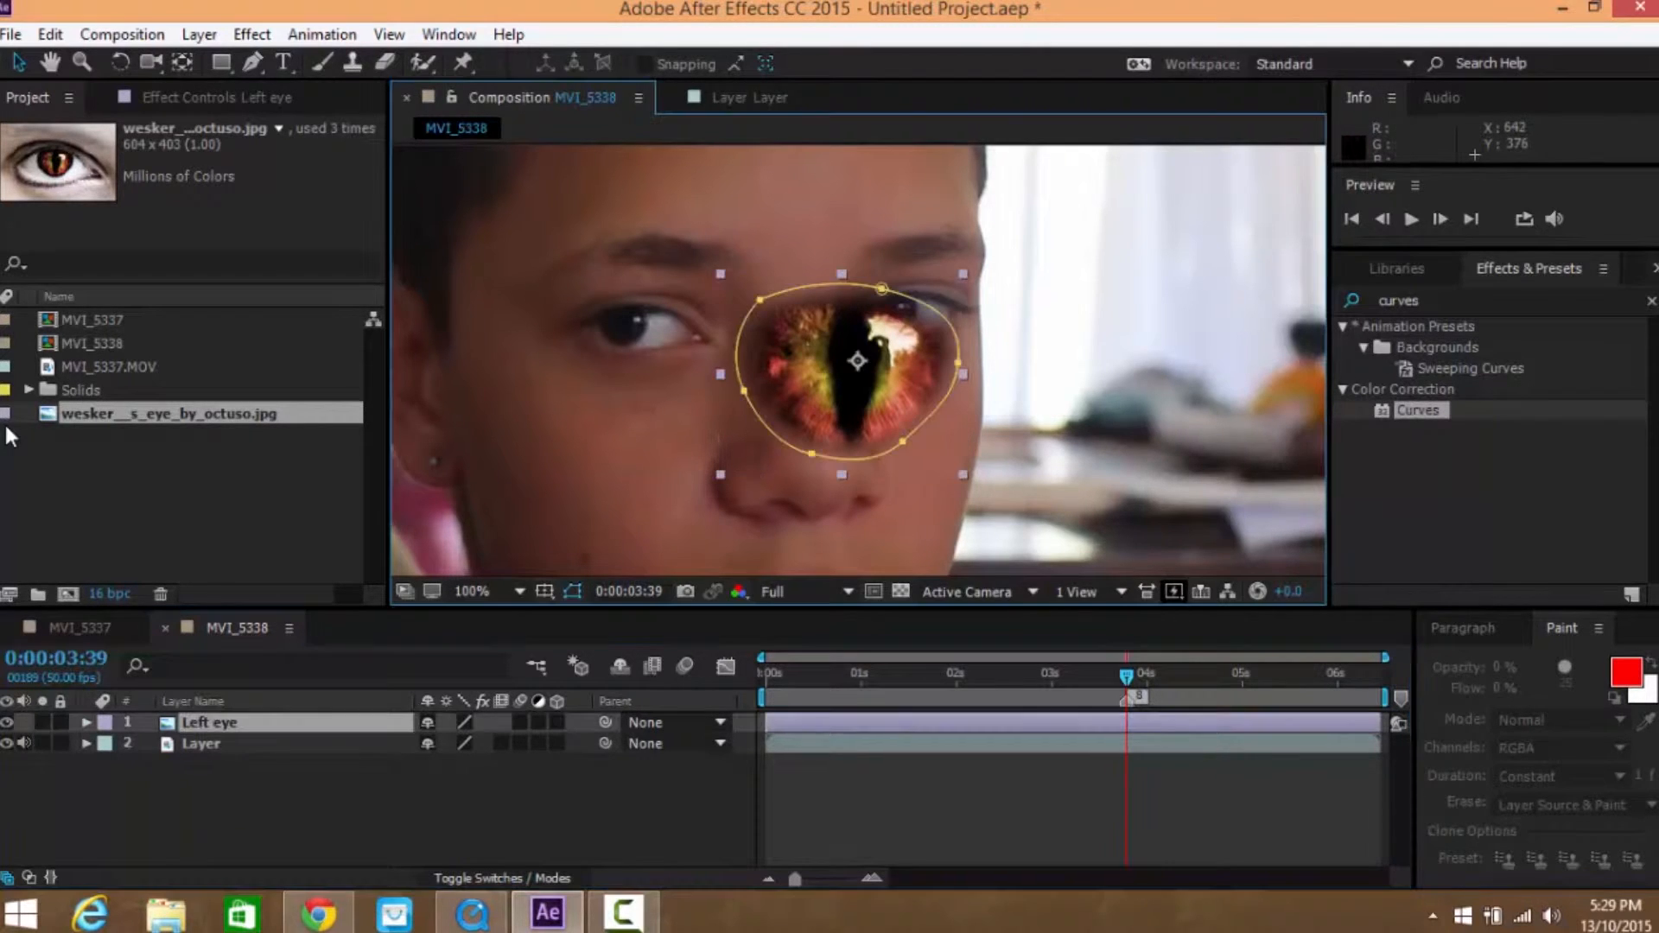
key(s)
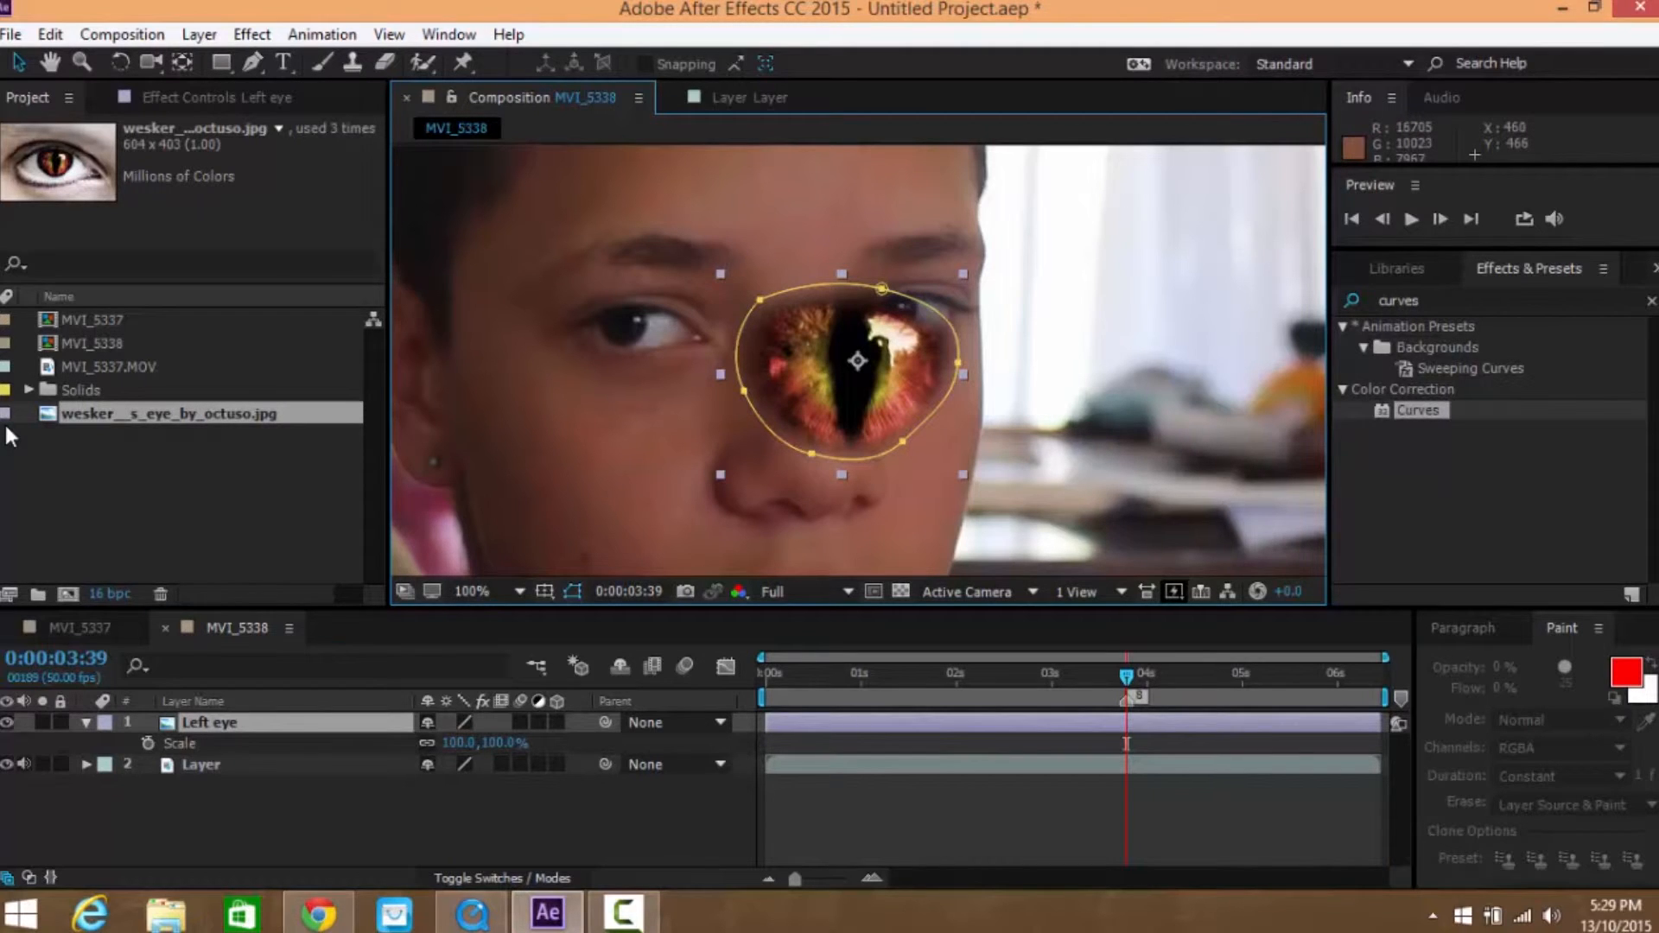
click(461, 743)
text(23.5)
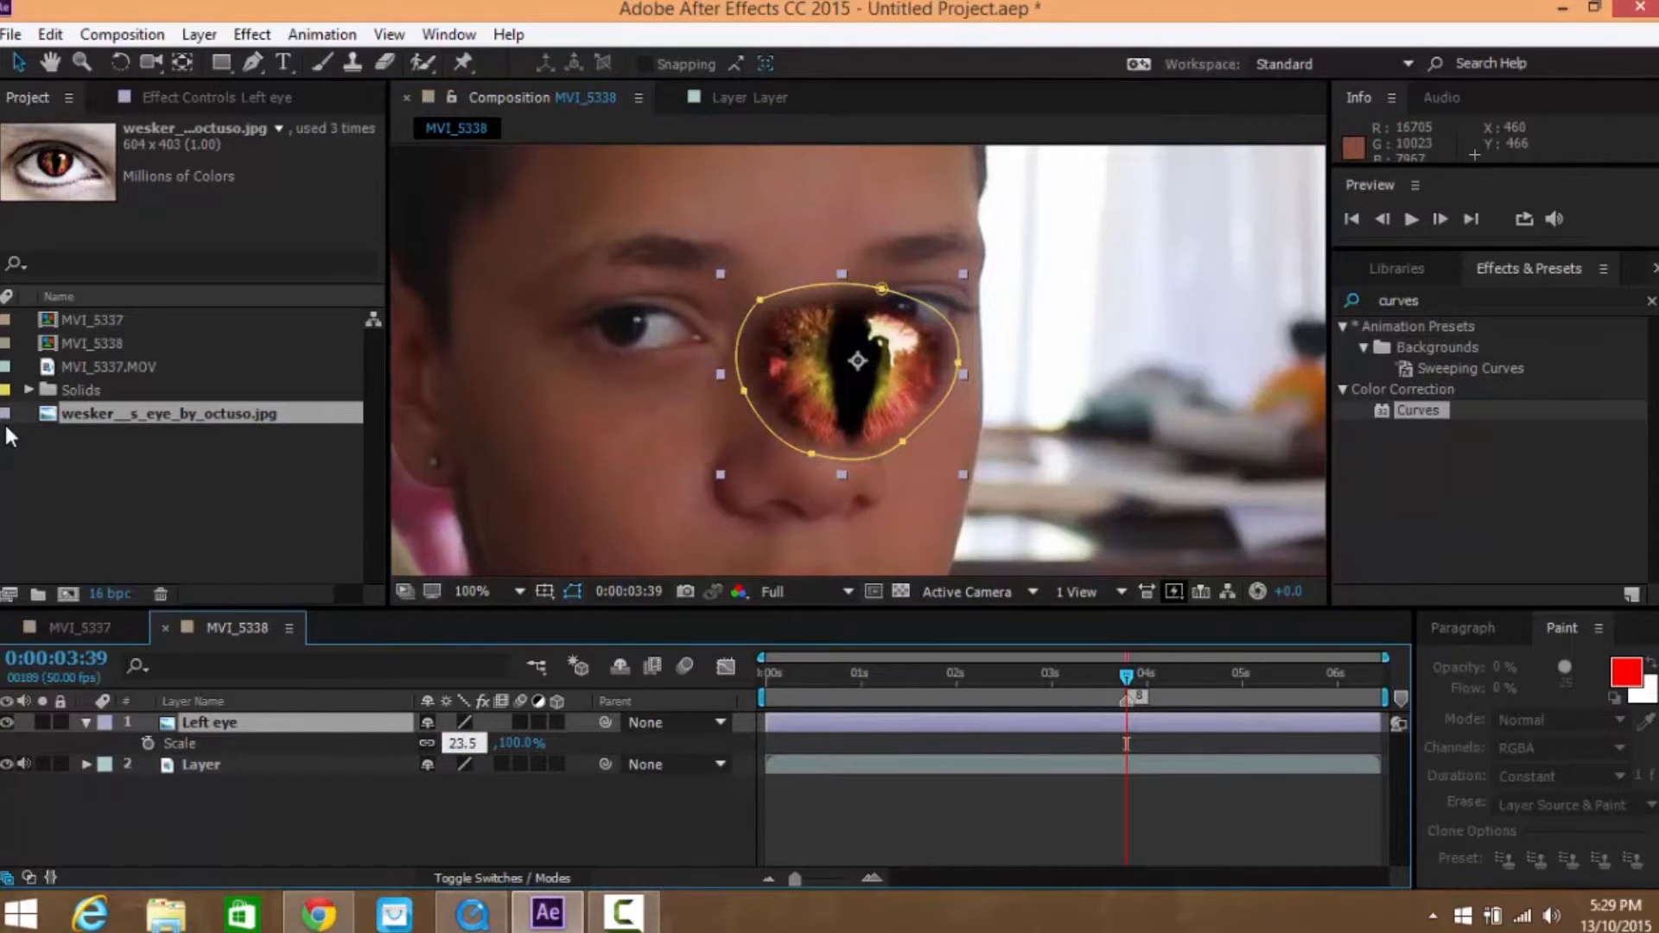
key(Return)
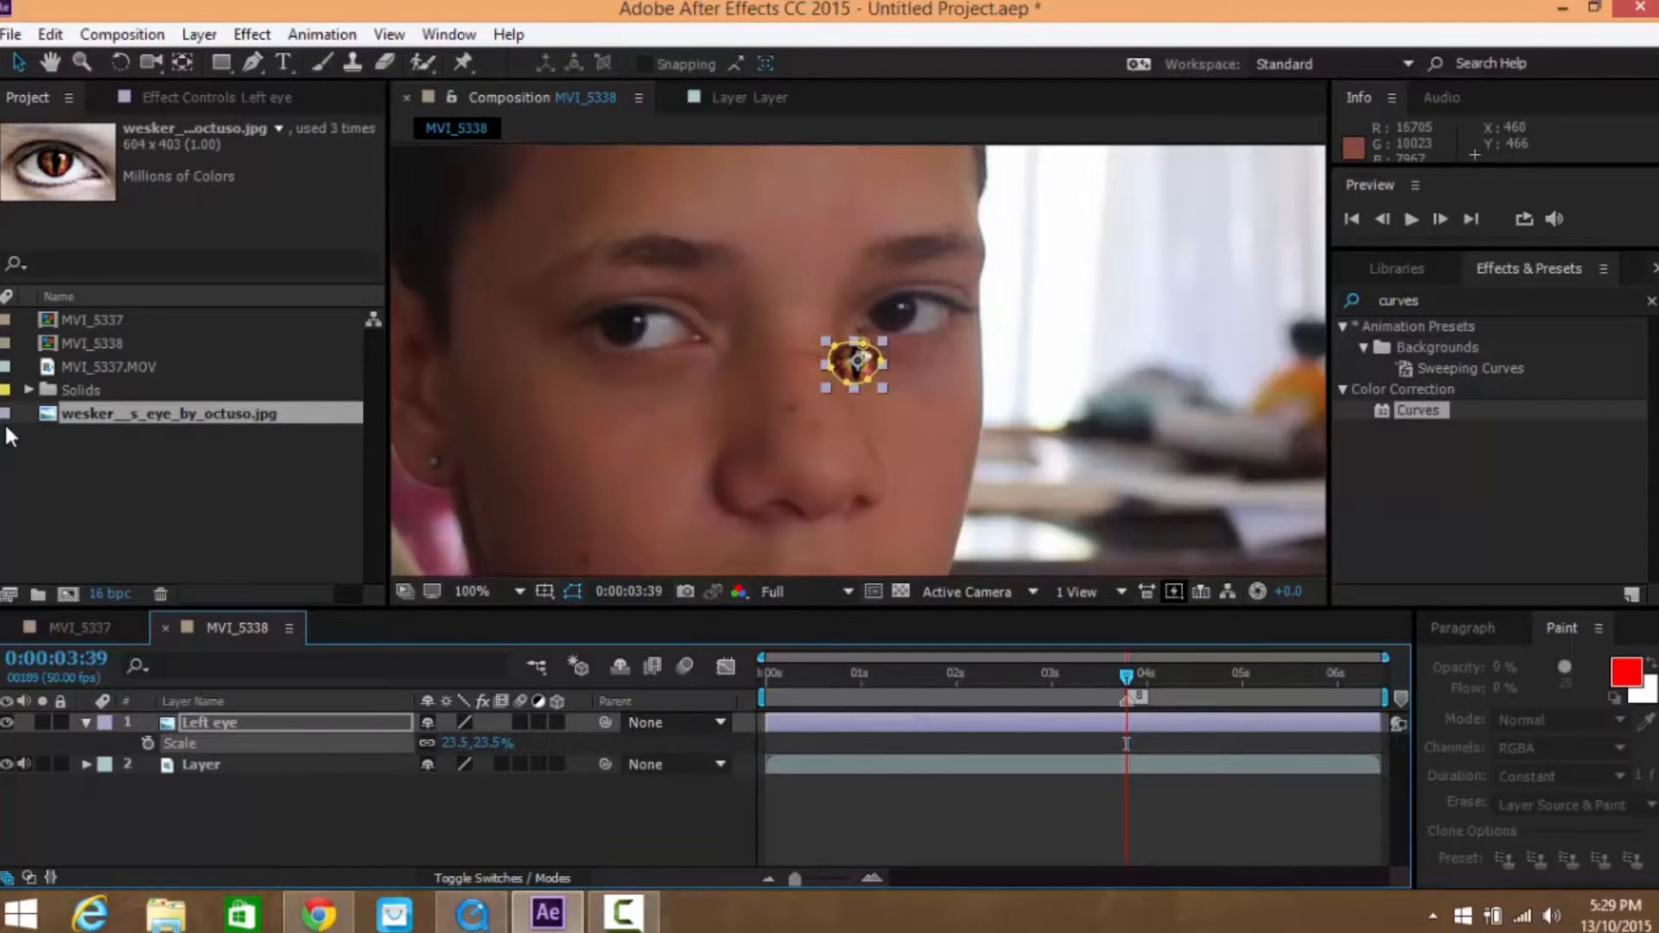
Move the Left eye layer across the face until the slit-pupil iris covers the iris of the eye nearest the visible ear
key(period)
key(period)
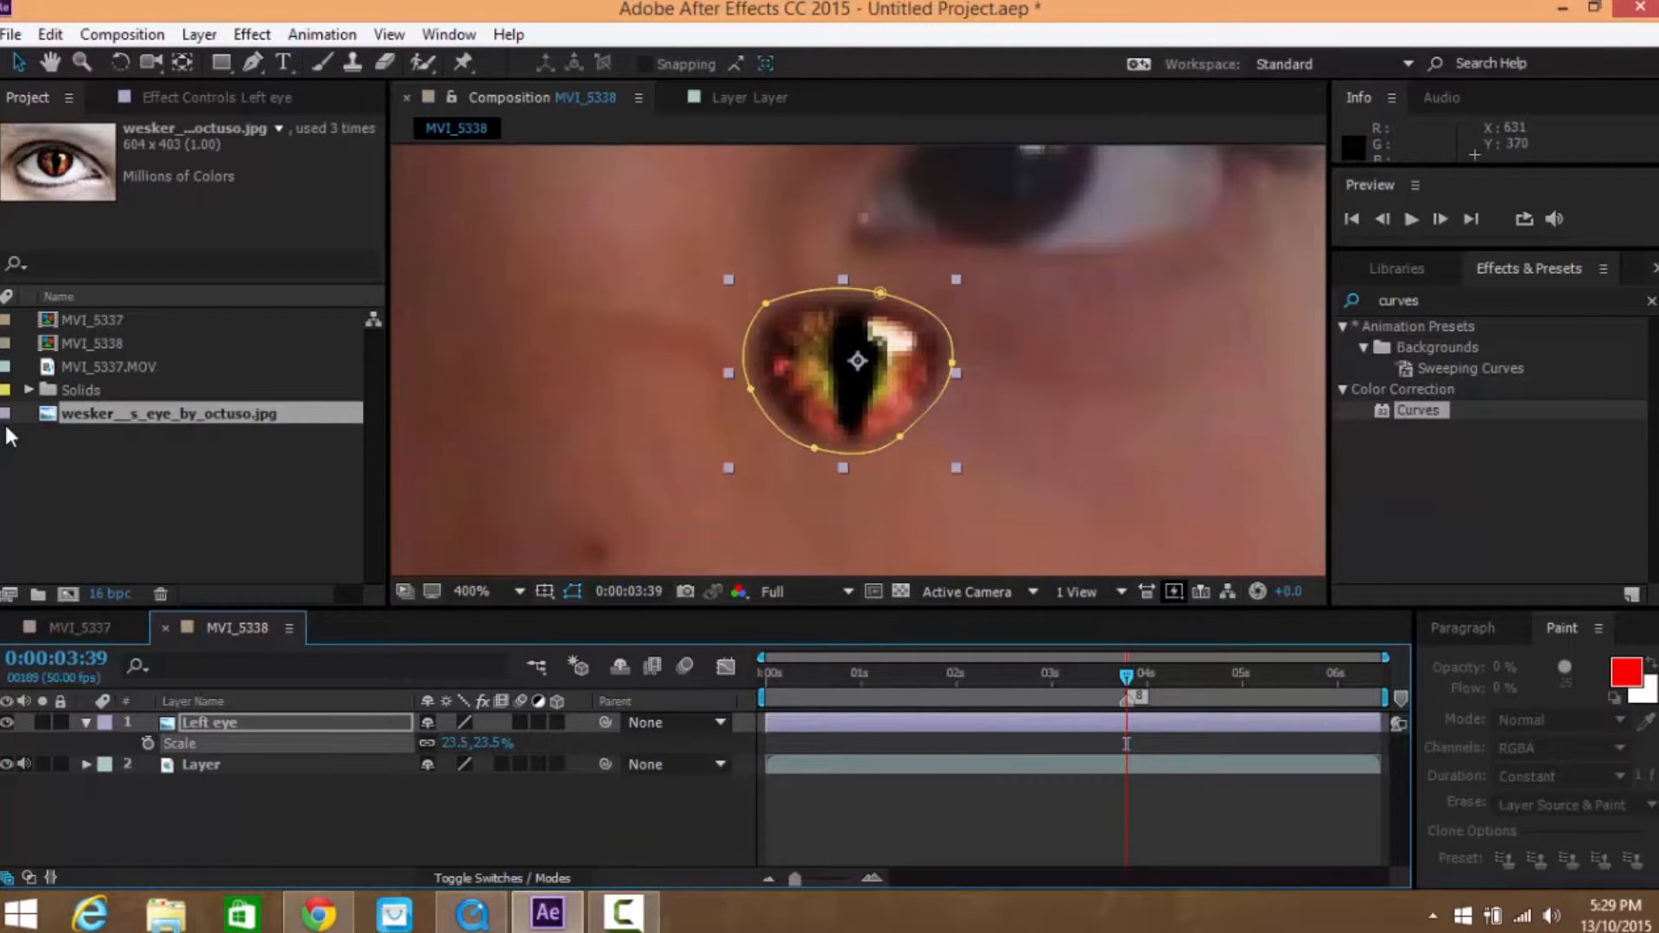
key(space)
drag(653, 395, 899, 454)
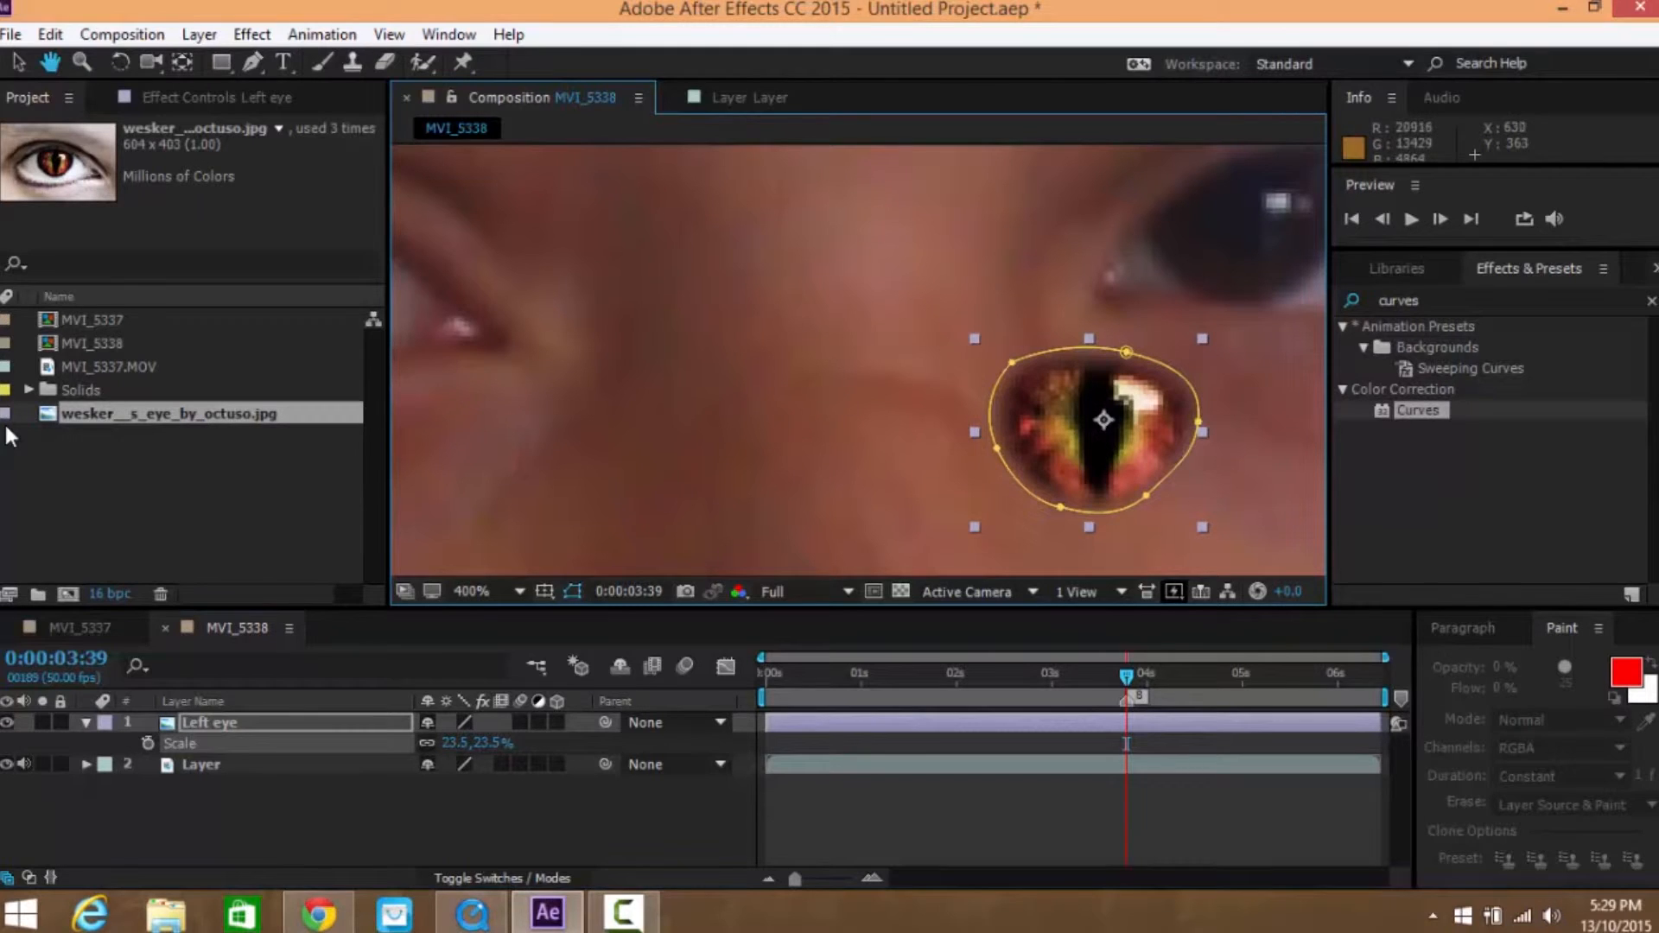
key(v)
drag(1130, 450, 536, 356)
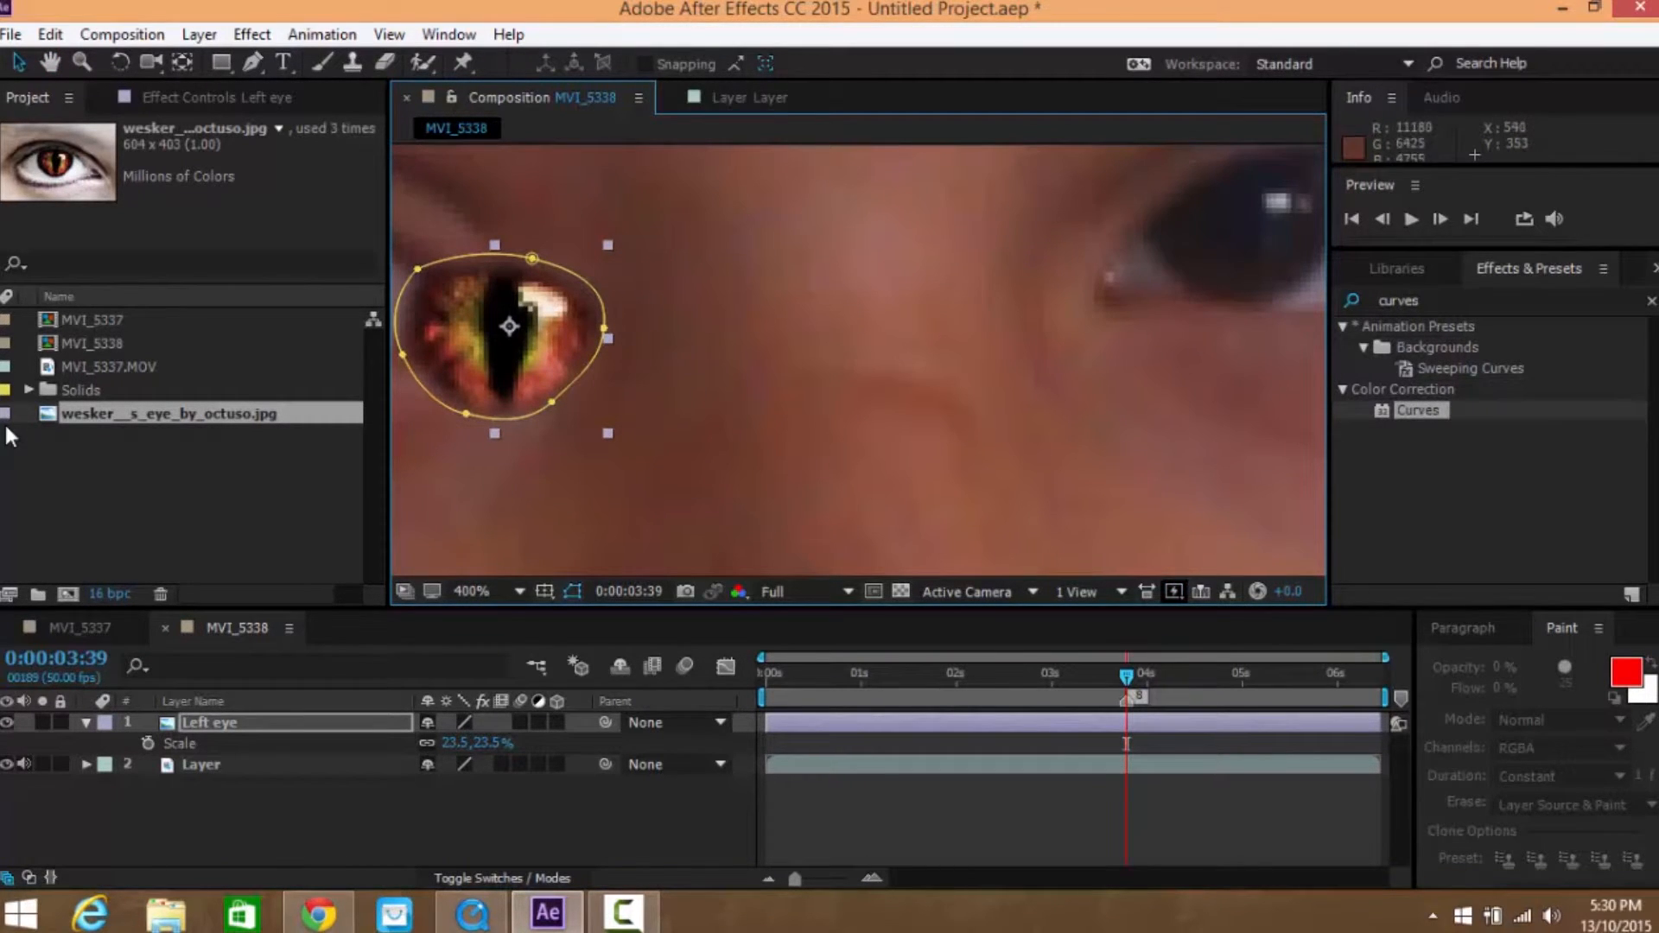
key(h)
drag(638, 337, 1153, 364)
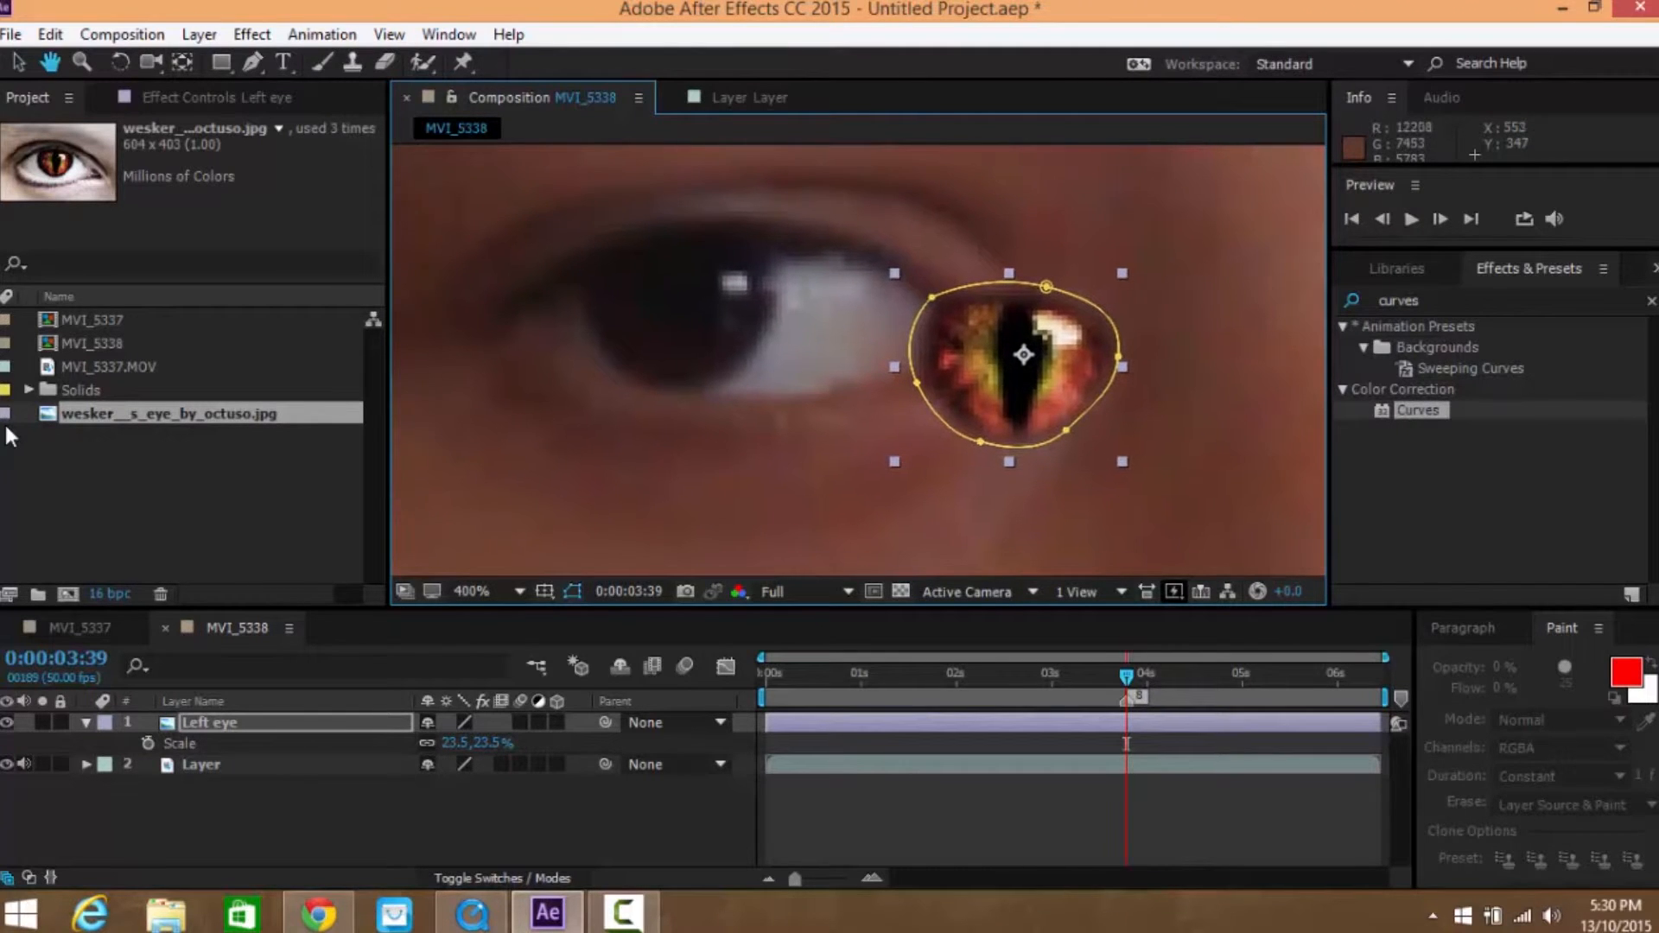
key(v)
drag(1024, 355, 687, 298)
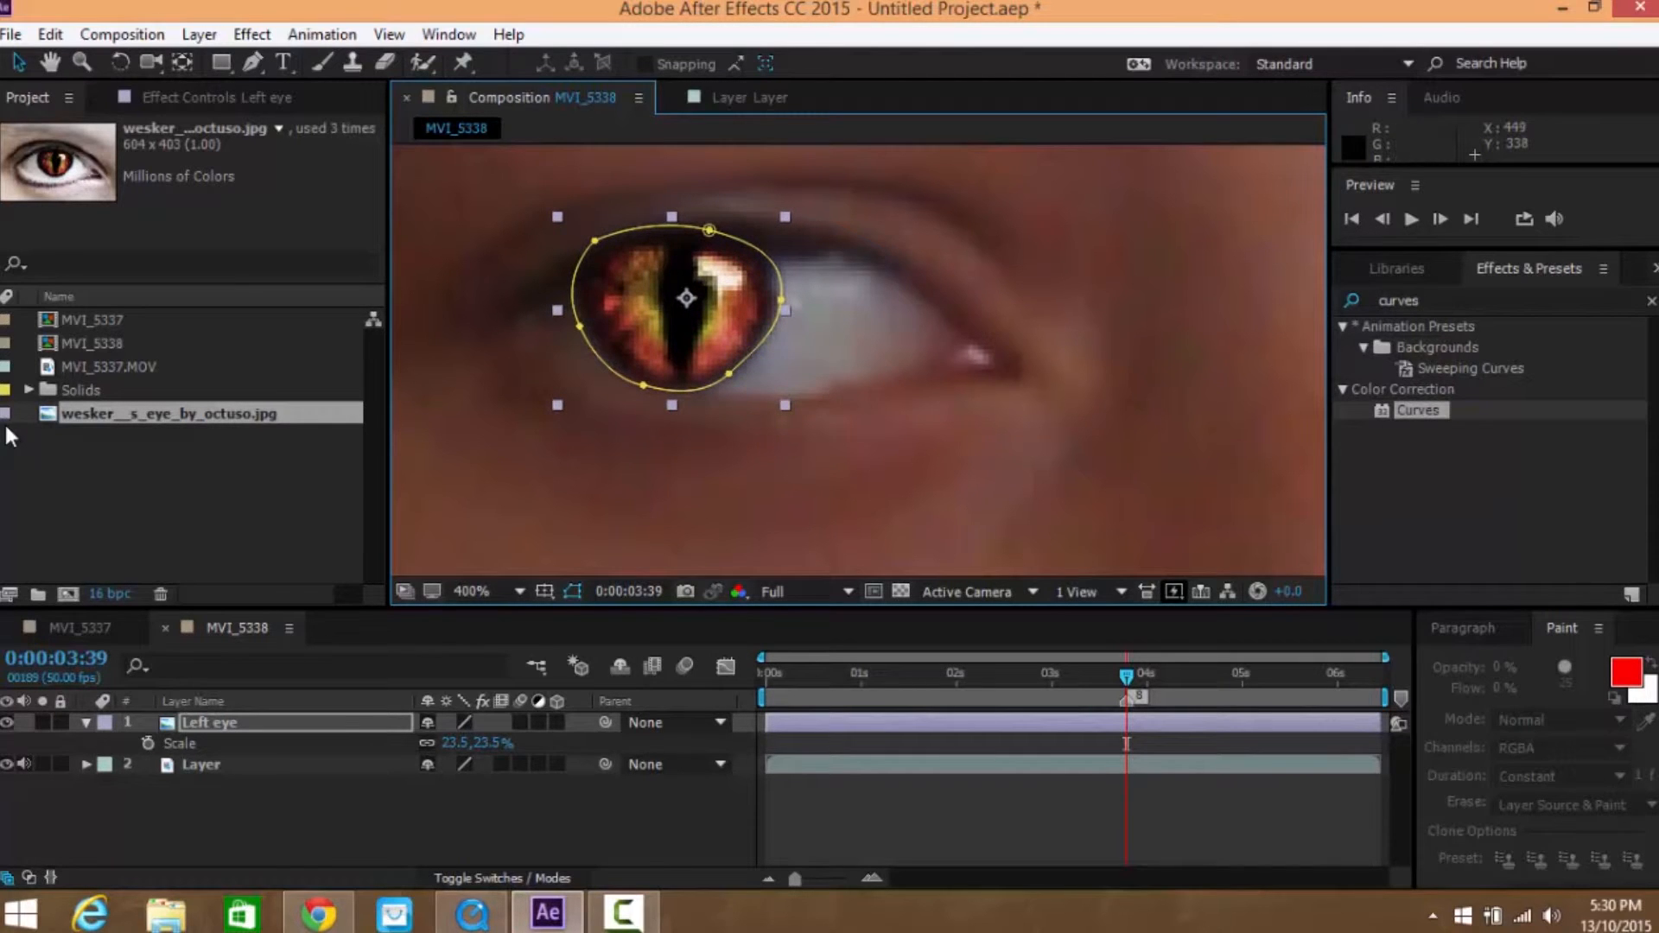
Rotate the Left eye layer to -12 degrees, deselect it and check the fit against the whole face
key(r)
drag(454, 743, 416, 742)
key(F2)
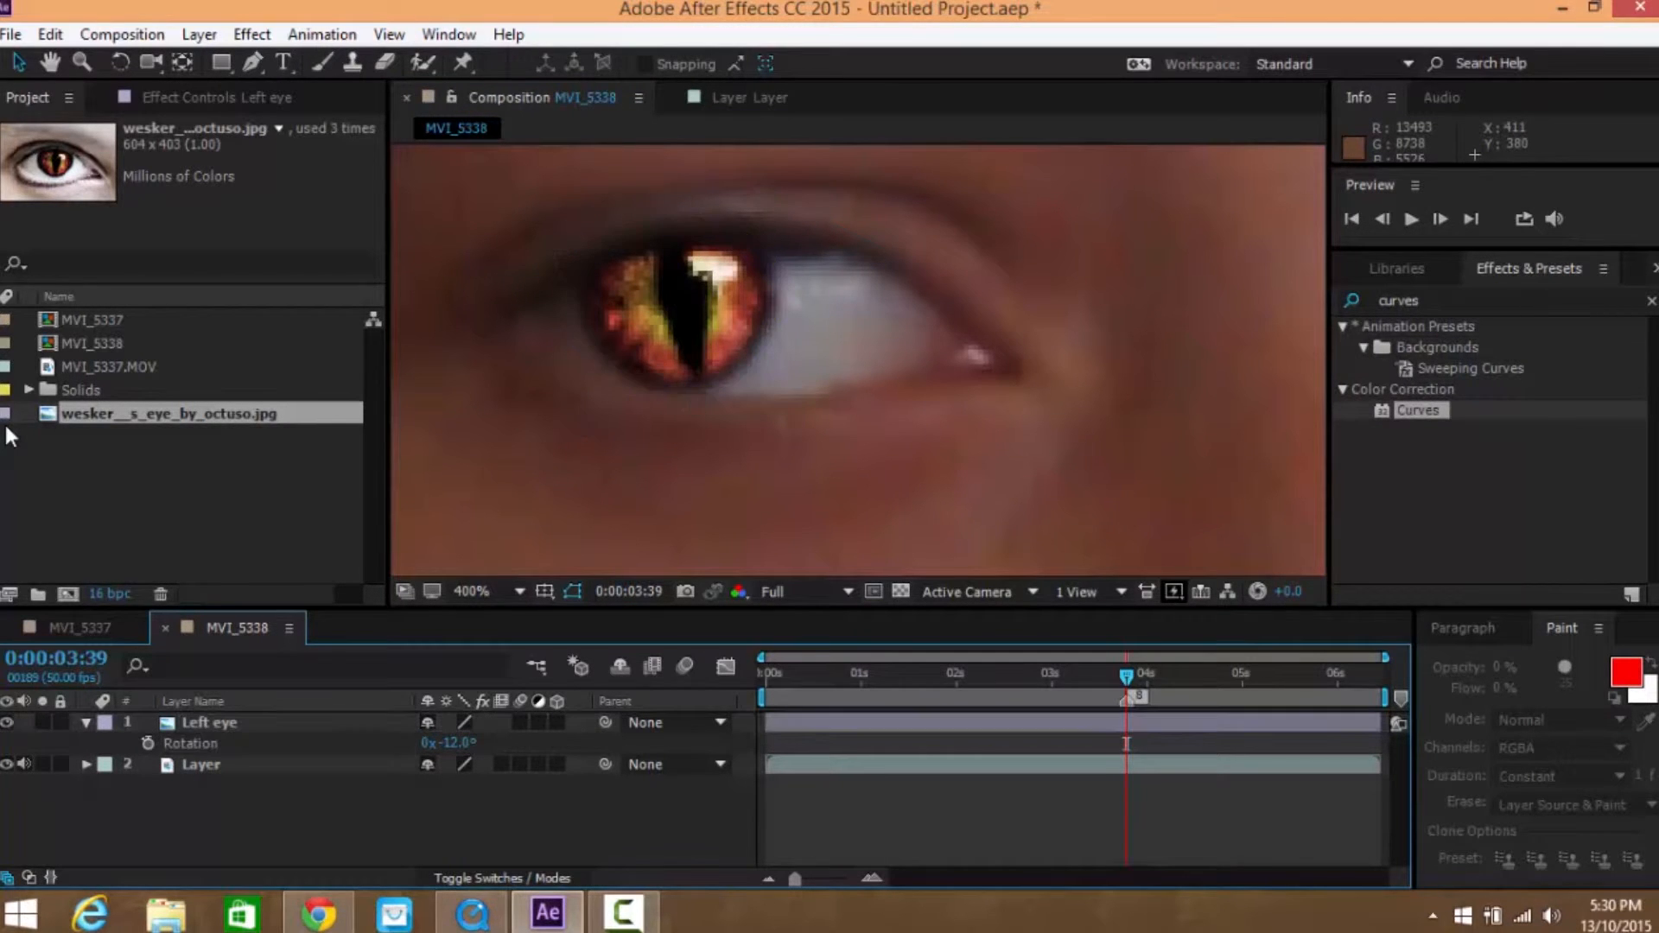
key(comma)
key(comma)
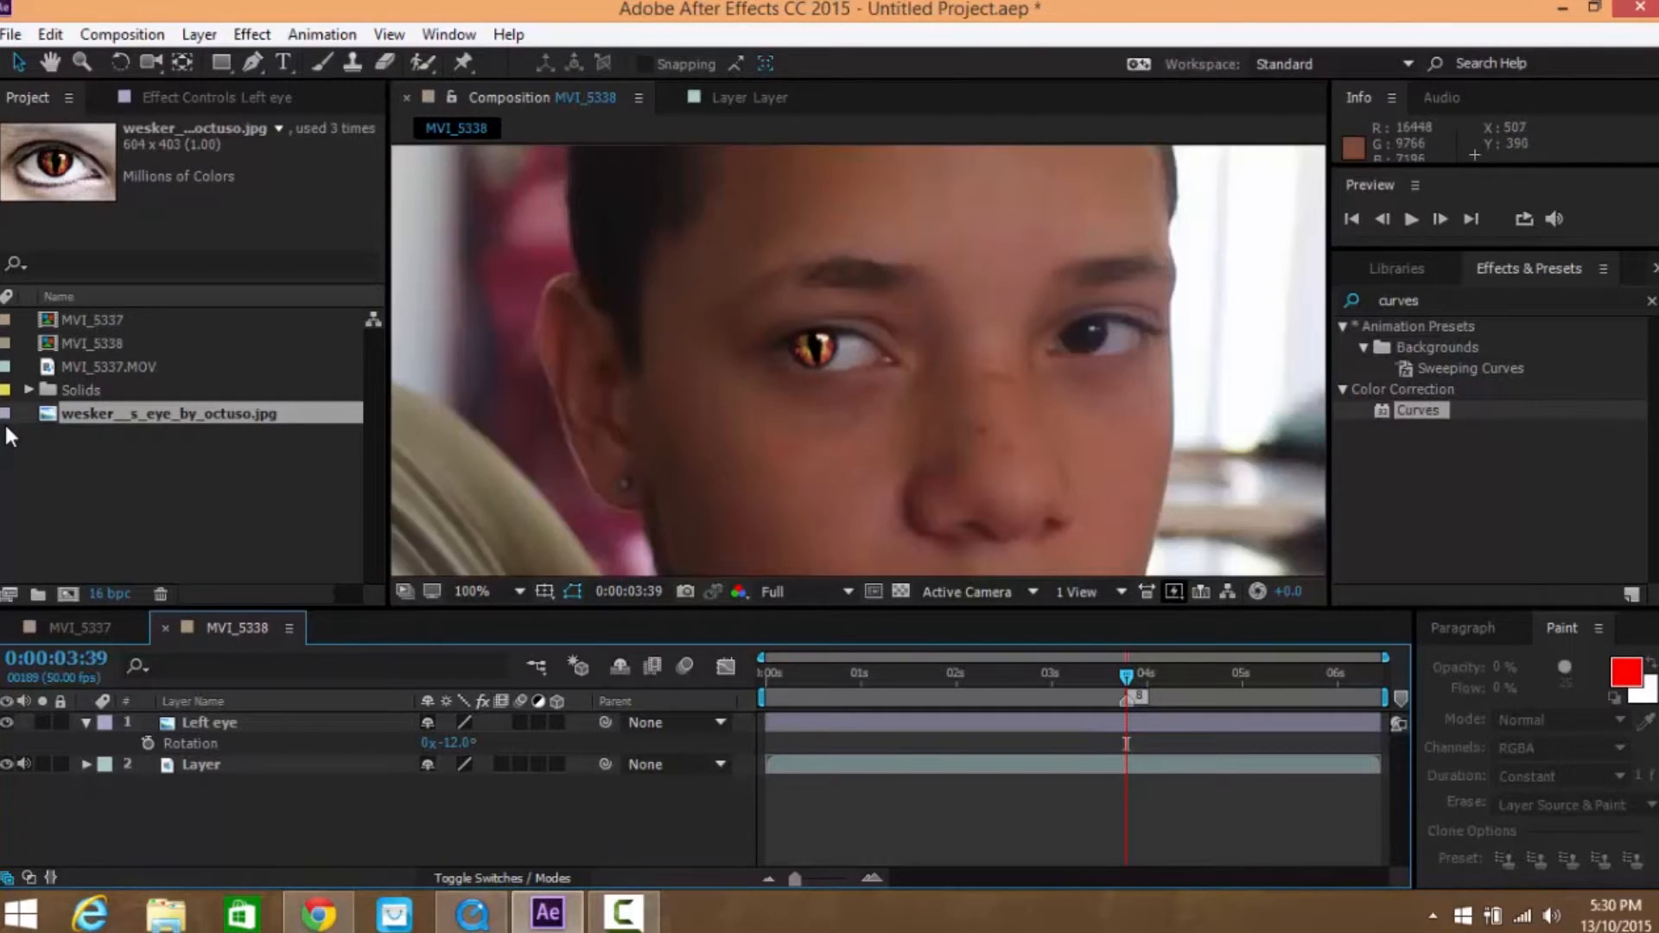
Reduce the Left eye layer's Scale to 22%
key(period)
key(period)
click(687, 320)
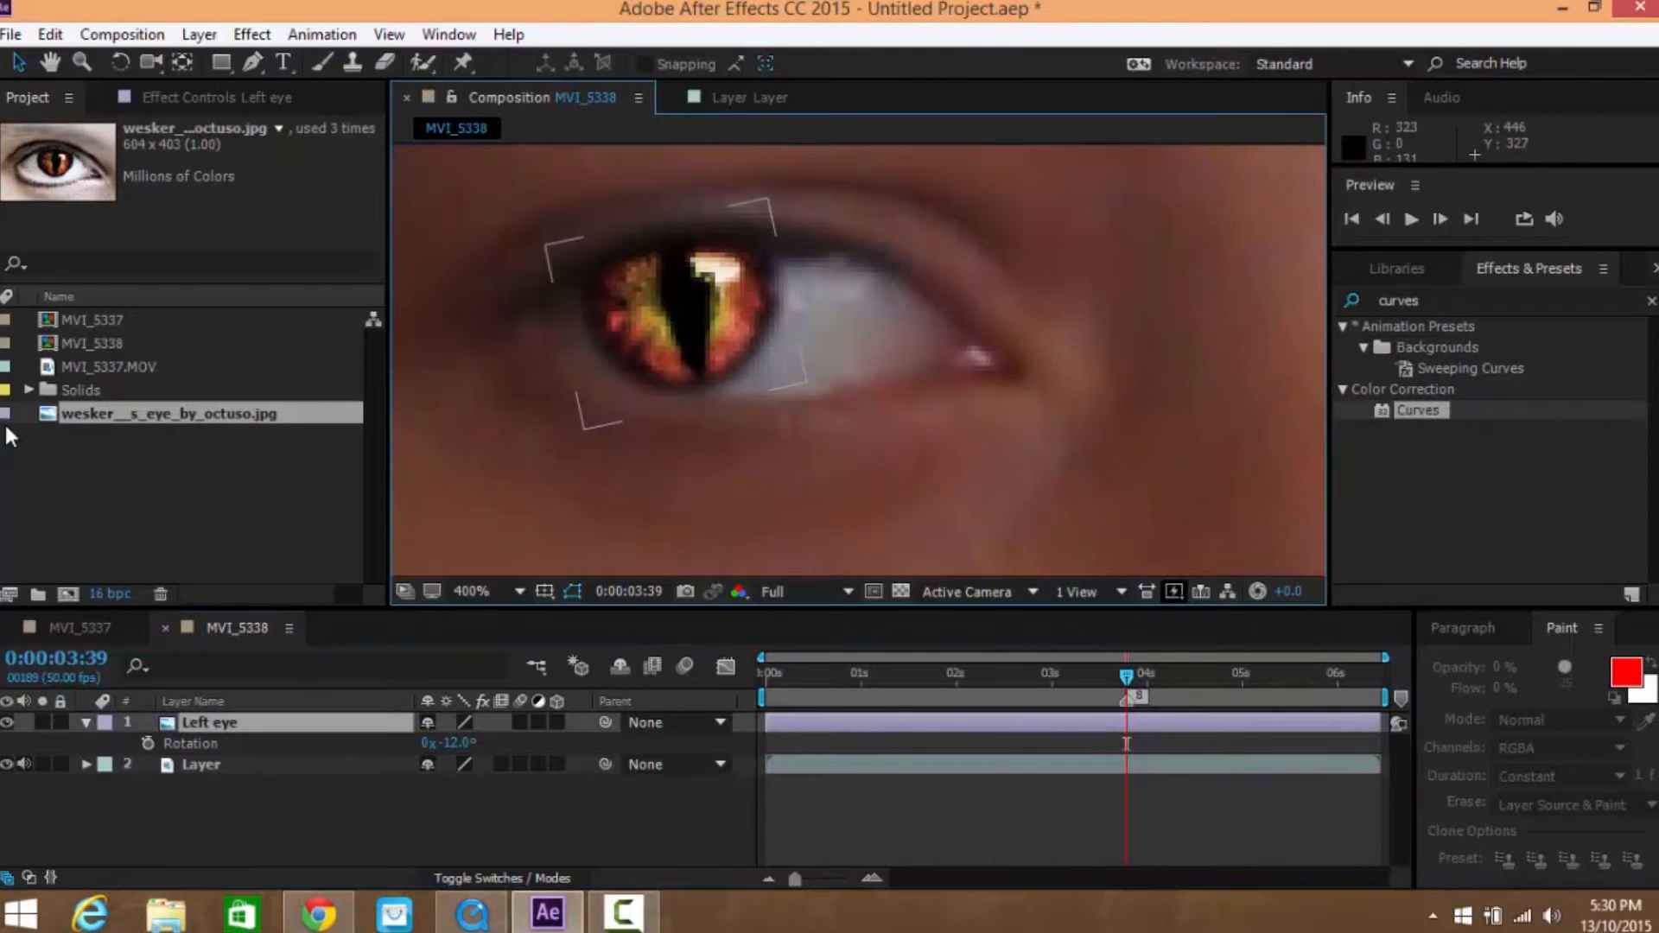
key(s)
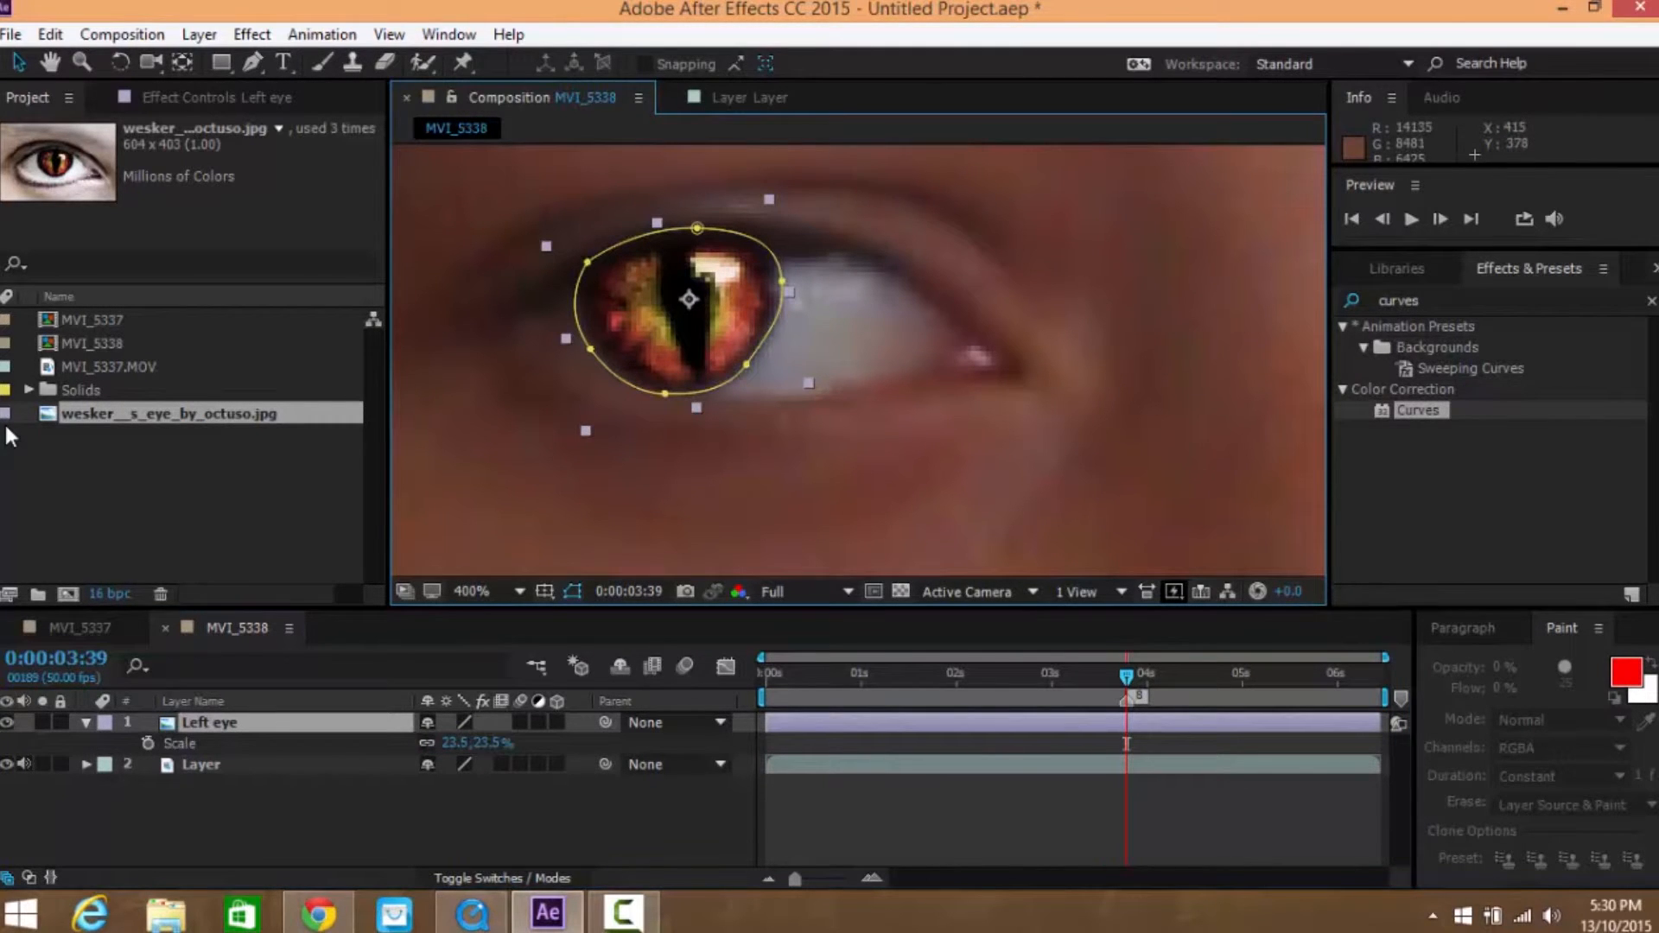
click(540, 744)
click(457, 743)
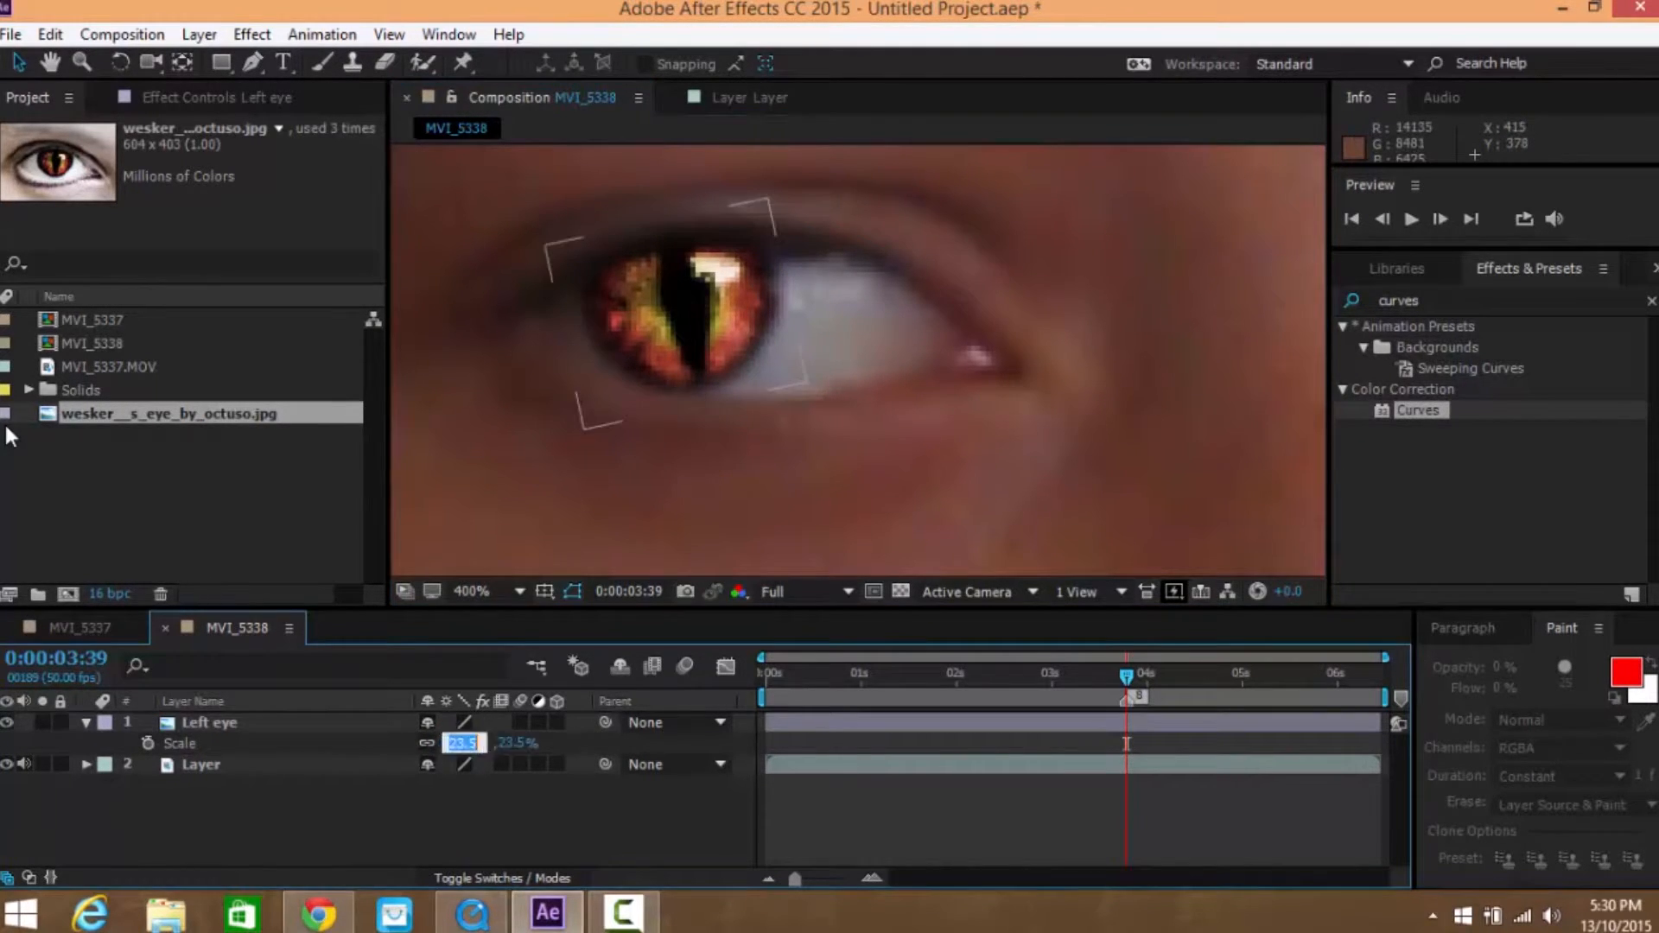
text(22)
key(Return)
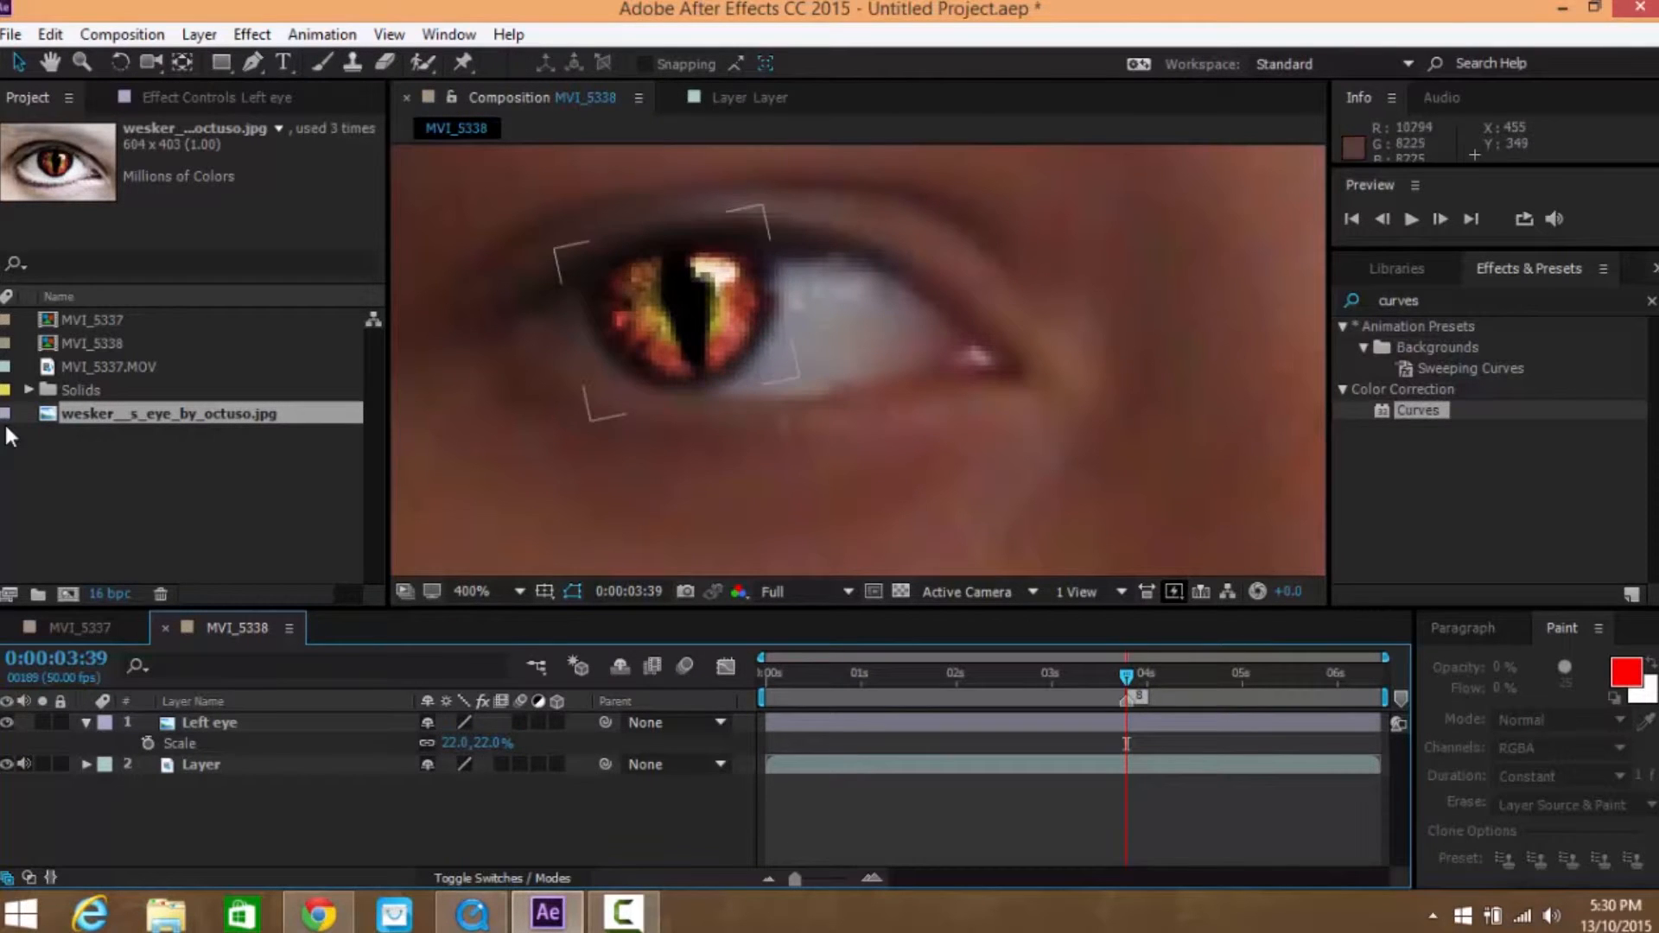
Set the Left eye layer's Opacity to 90% and deselect the layer
key(period)
key(period)
key(slash)
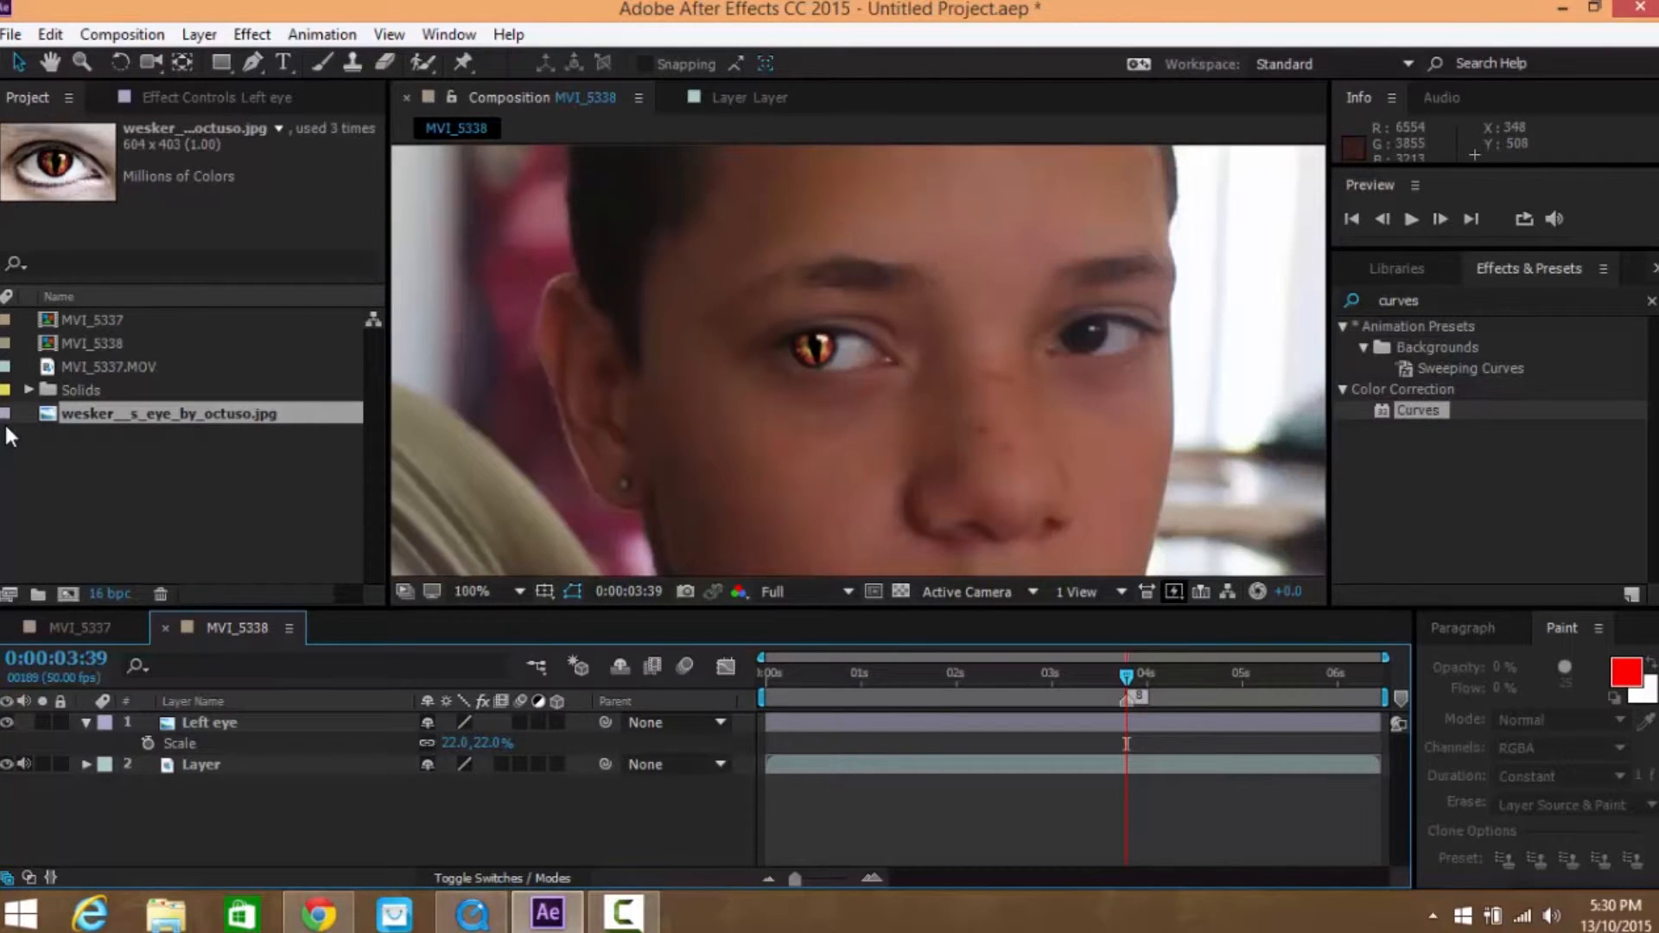
key(comma)
key(comma)
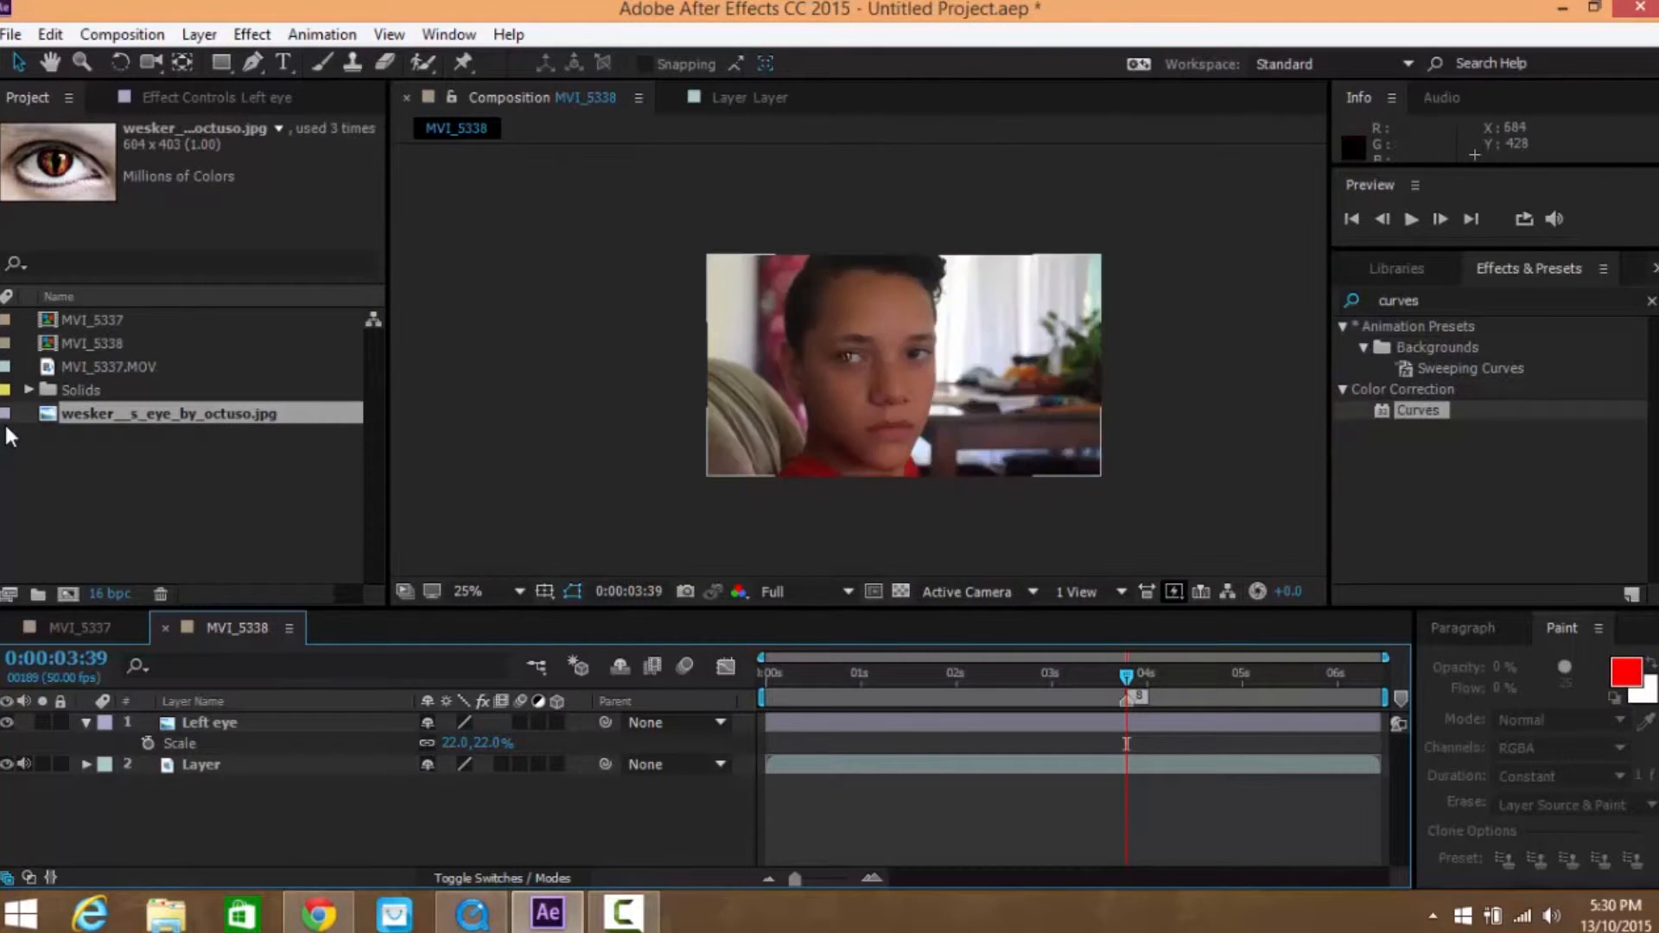
key(period)
key(KP_1)
key(t)
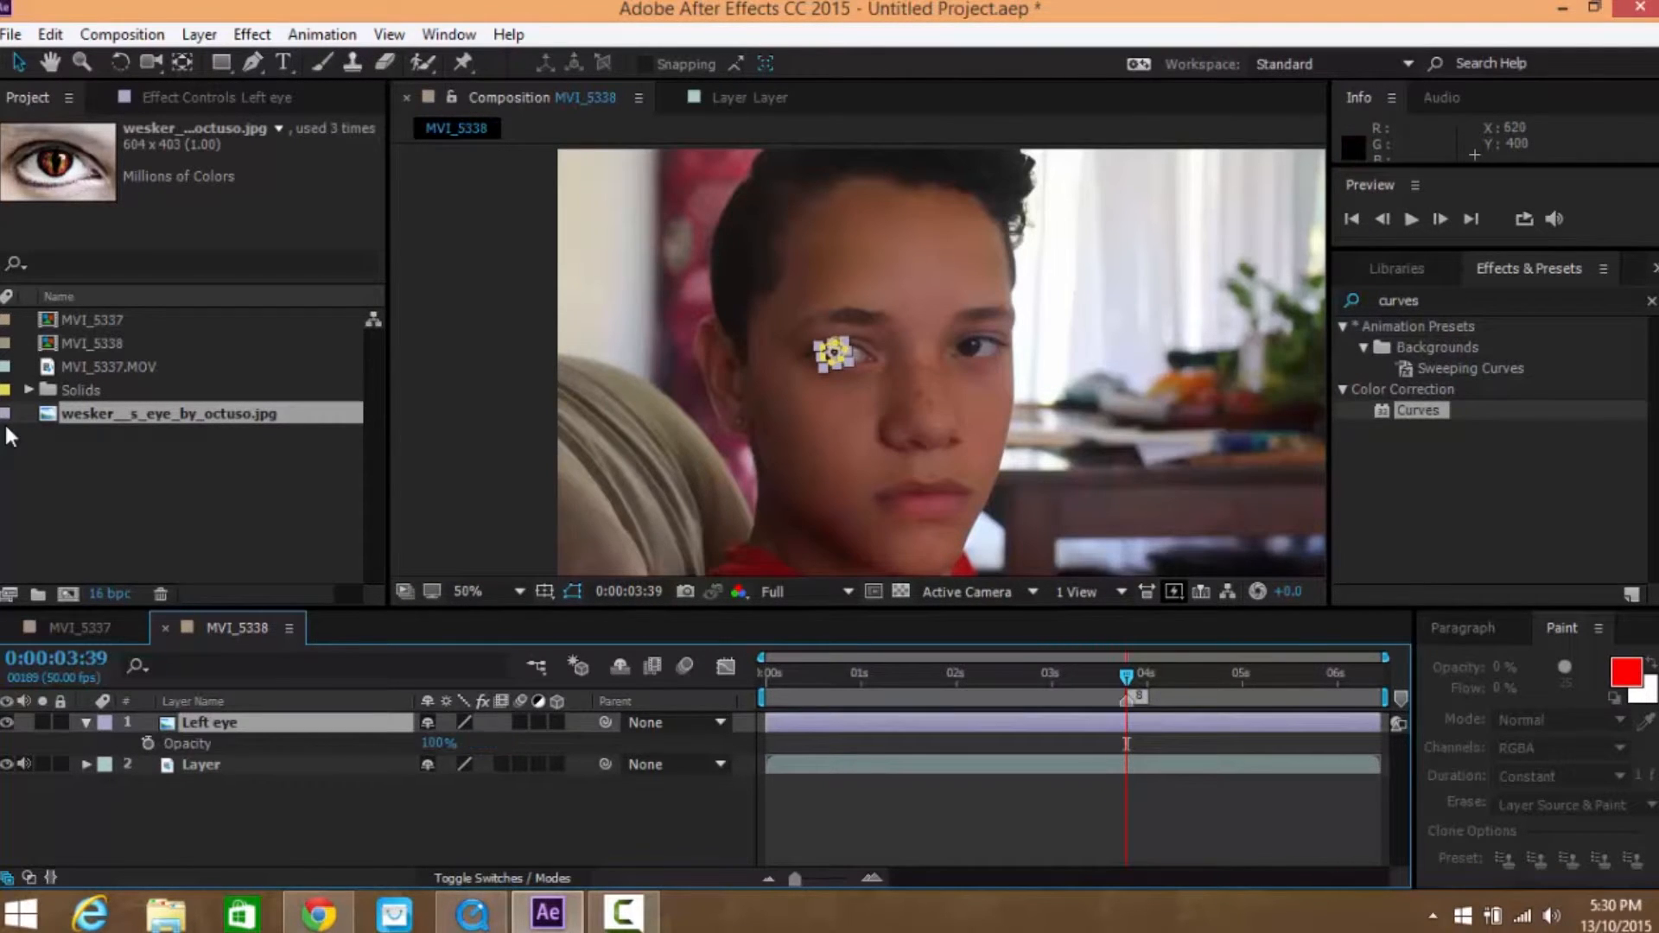
click(438, 744)
text(90)
key(Return)
key(F2)
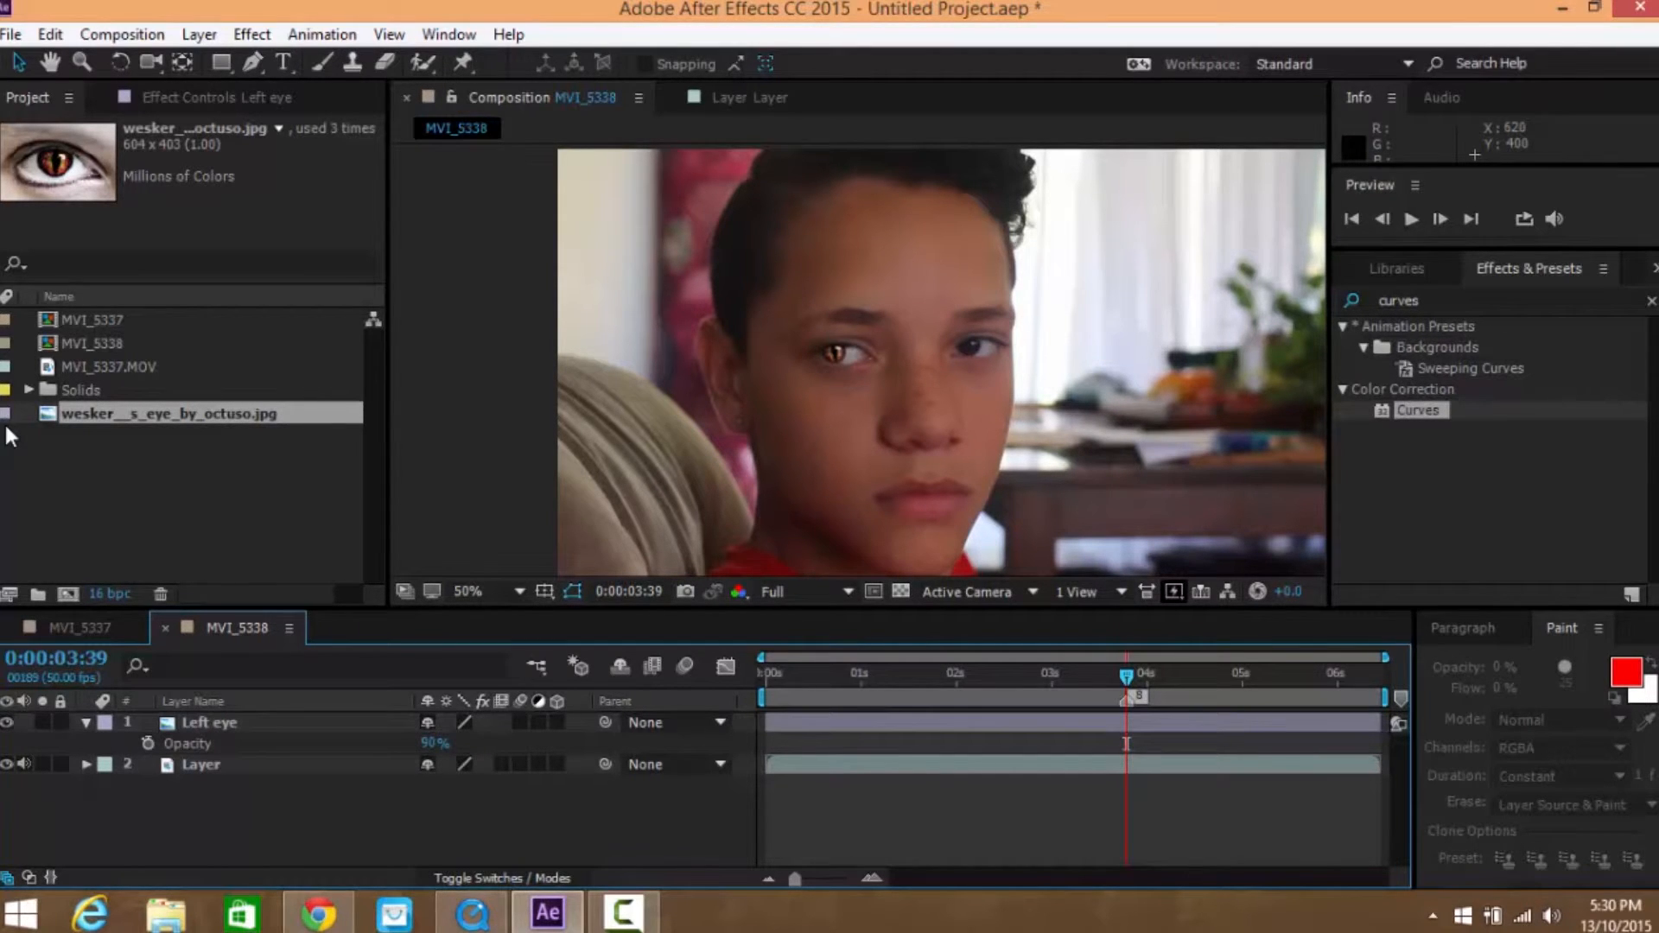
Collapse the Left eye layer's properties and apply the Curves effect to it
key(KP_1)
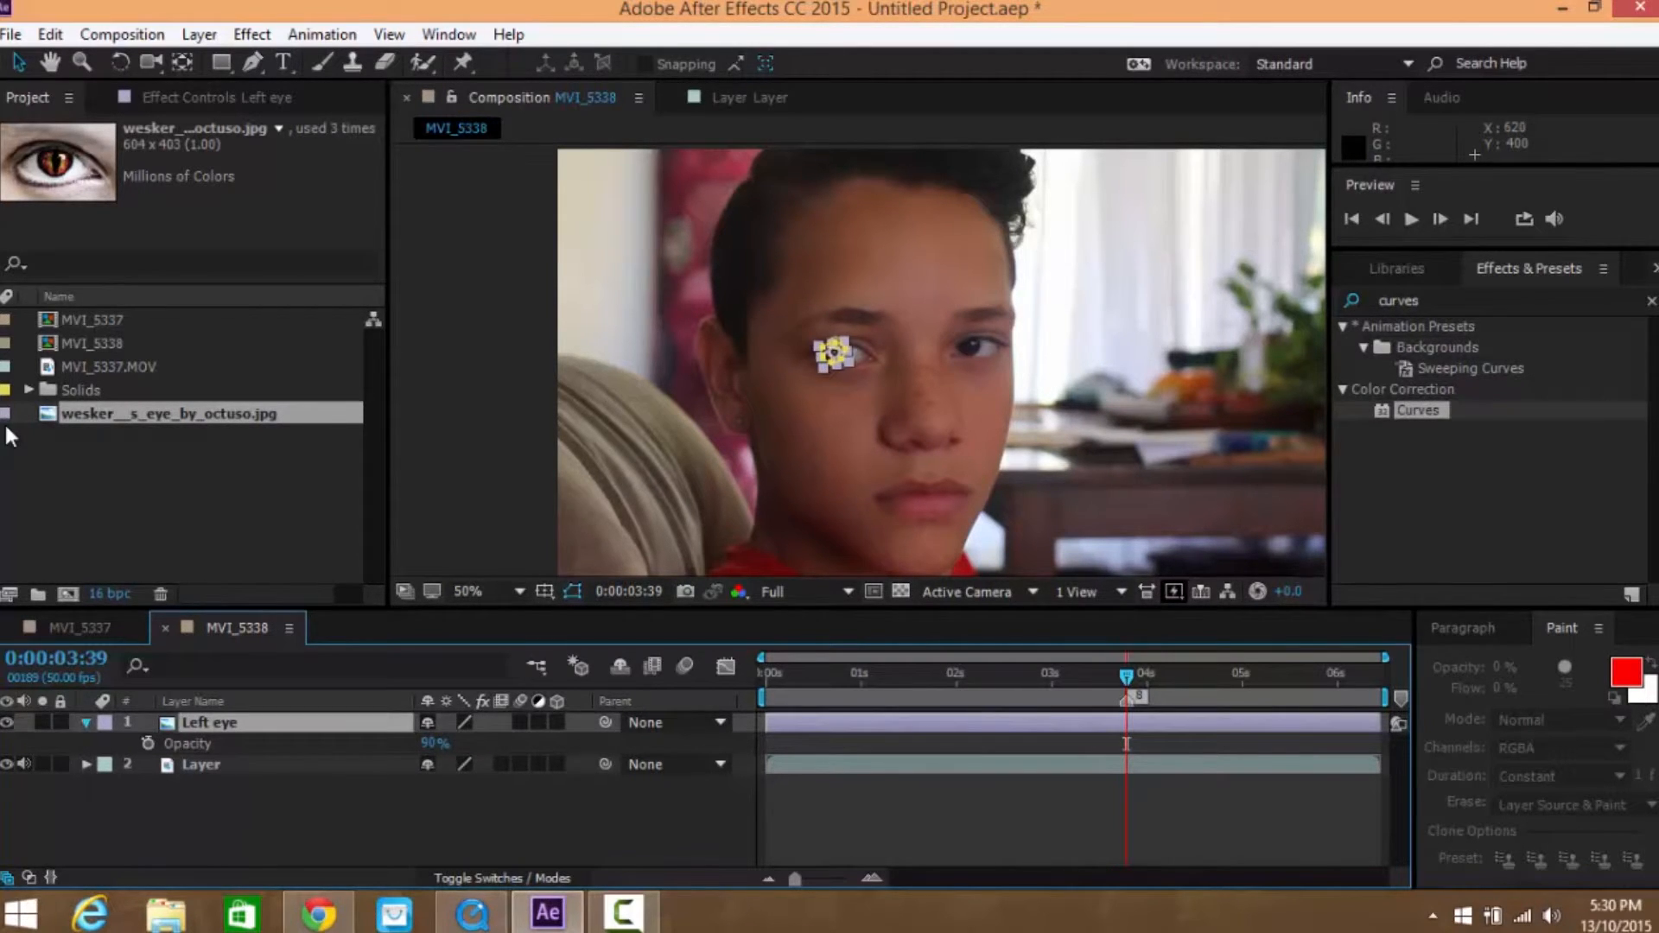
key(t)
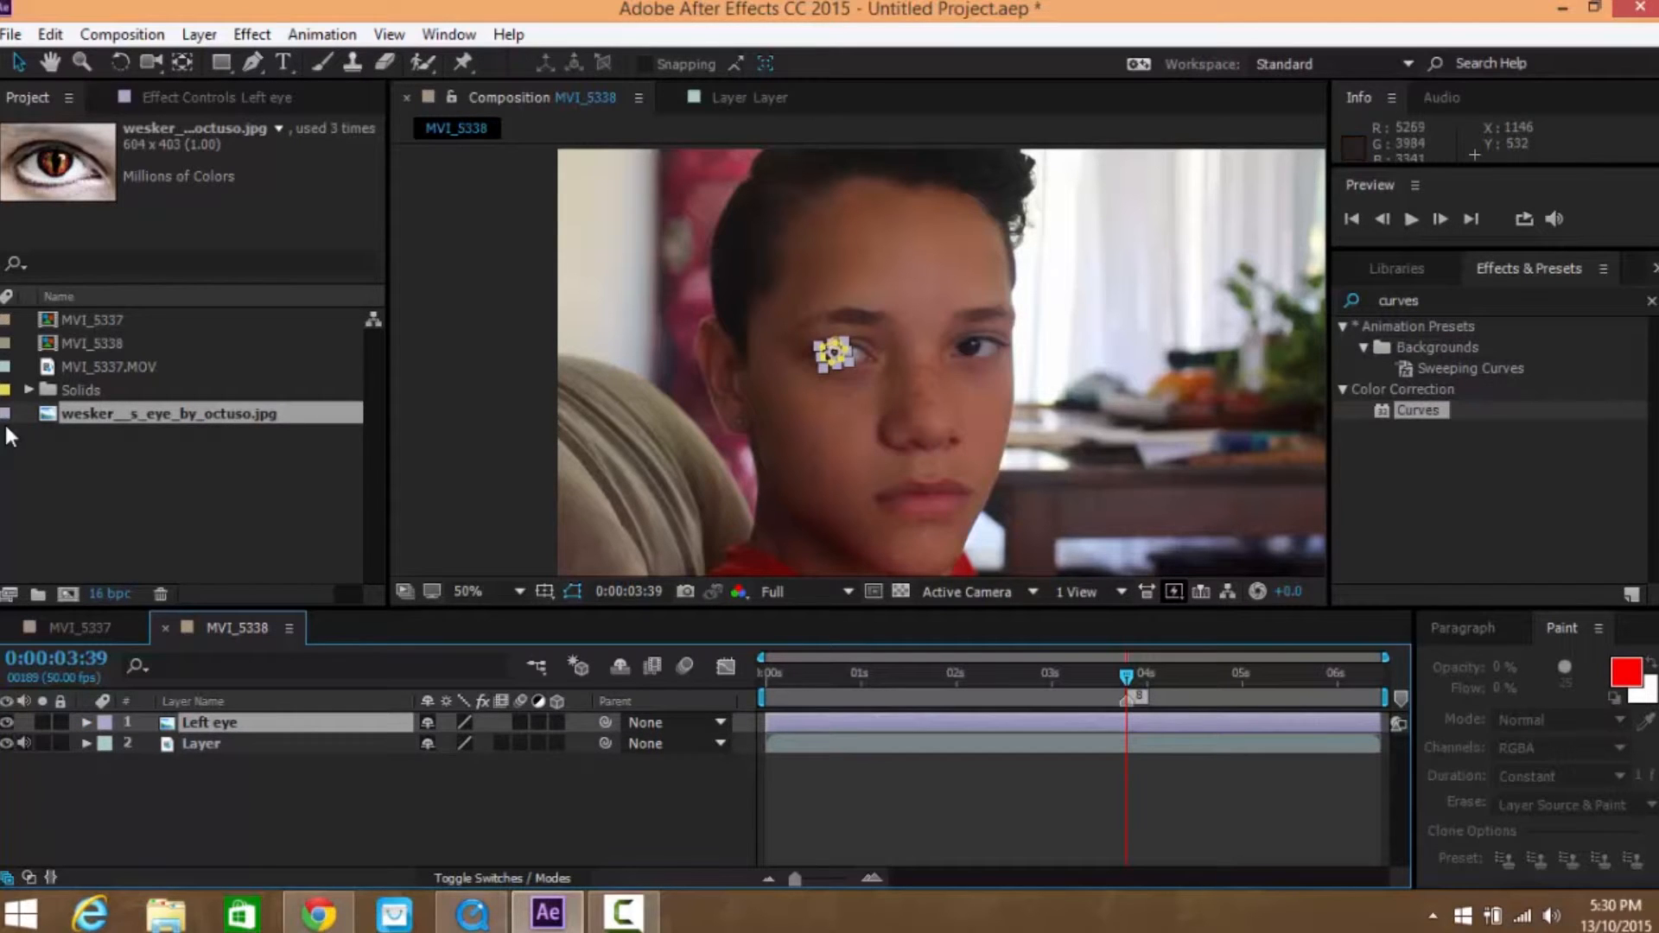
key(F2)
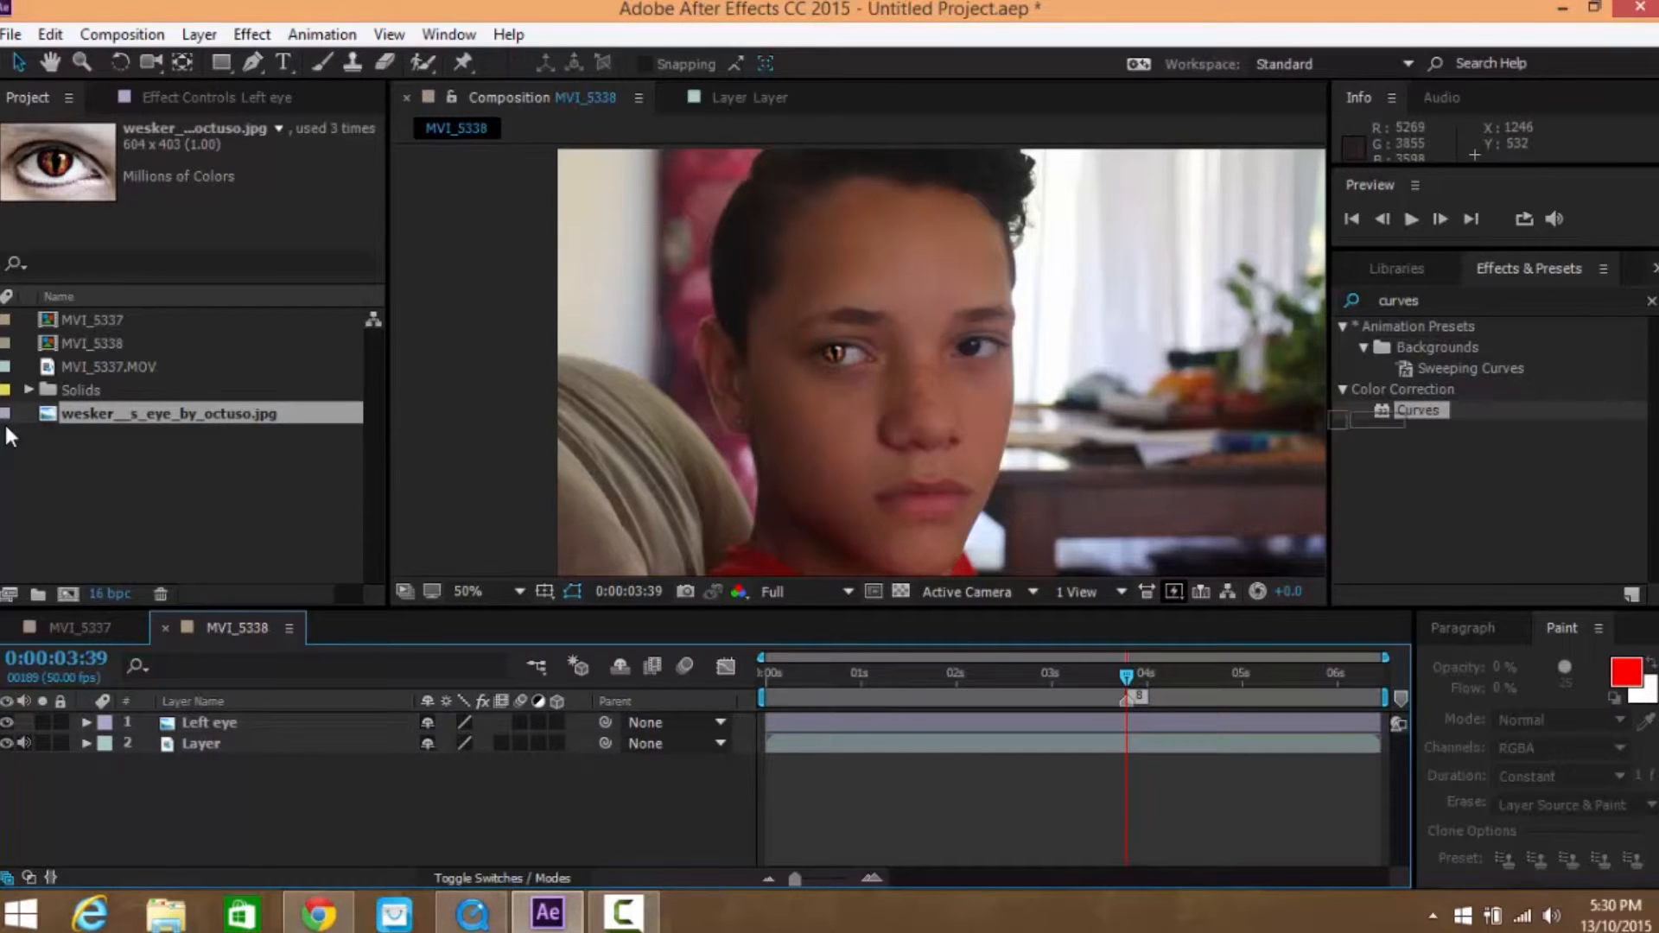
drag(1418, 411, 210, 723)
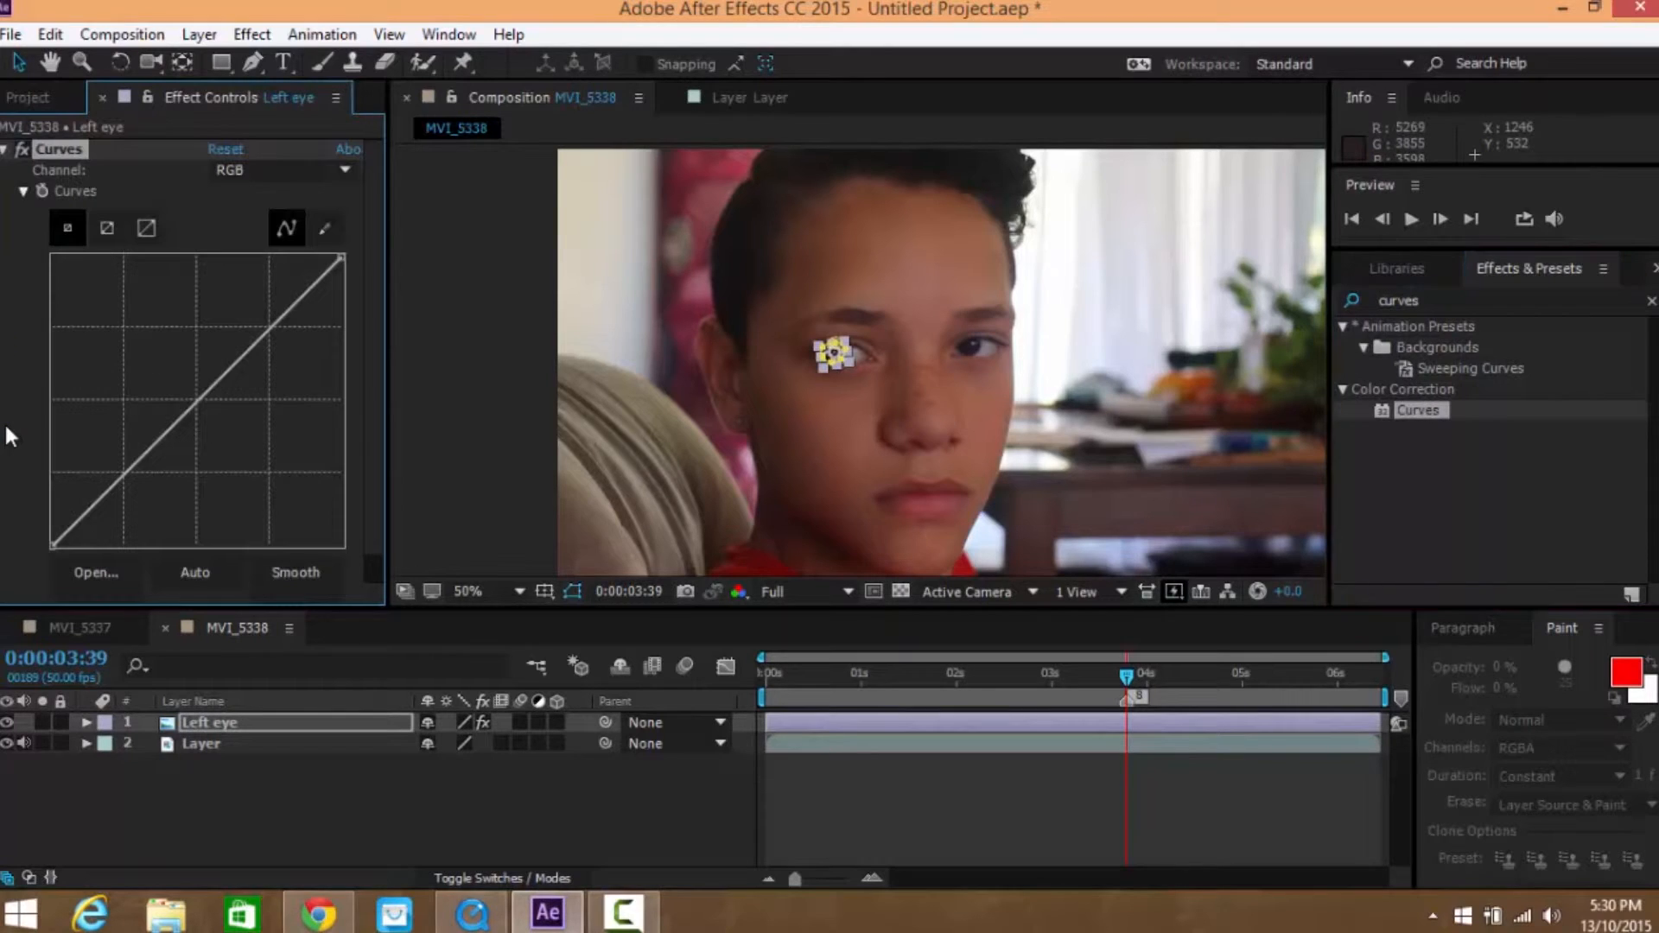
Shape the Left eye's RGB curve into a steep S that deeply darkens the shadows and lifts the highlights, and collapse the effect
drag(126, 473, 208, 488)
mouse_move(269, 400)
mouse_down()
mouse_move(225, 323)
mouse_move(258, 344)
mouse_up()
click(286, 805)
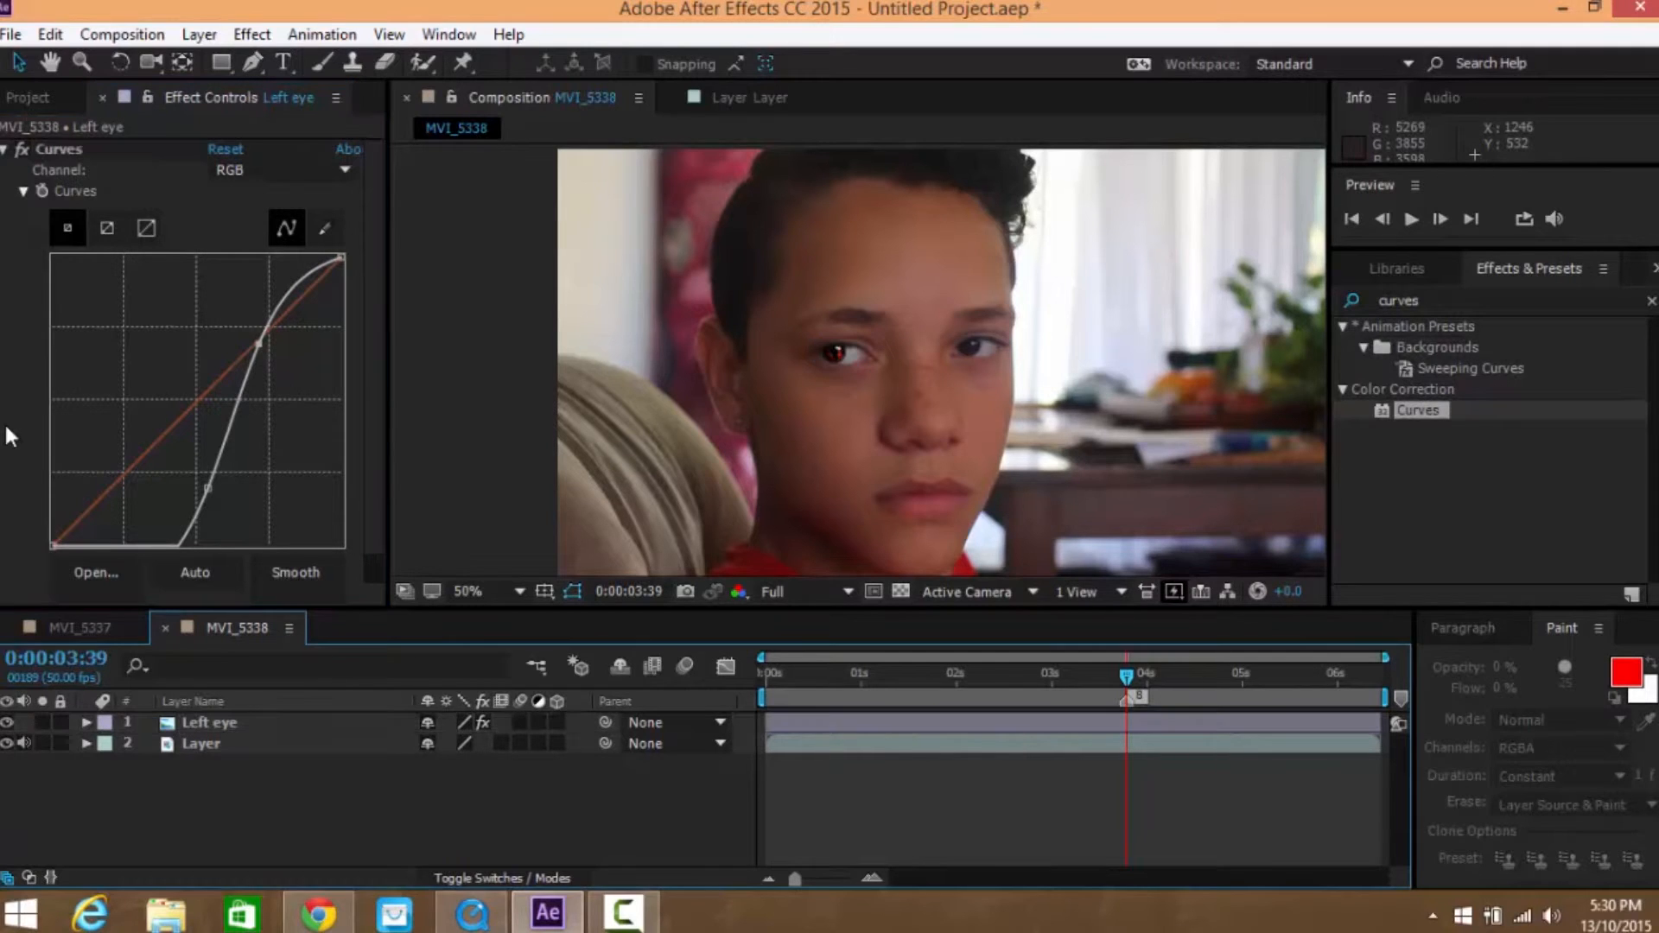
click(59, 149)
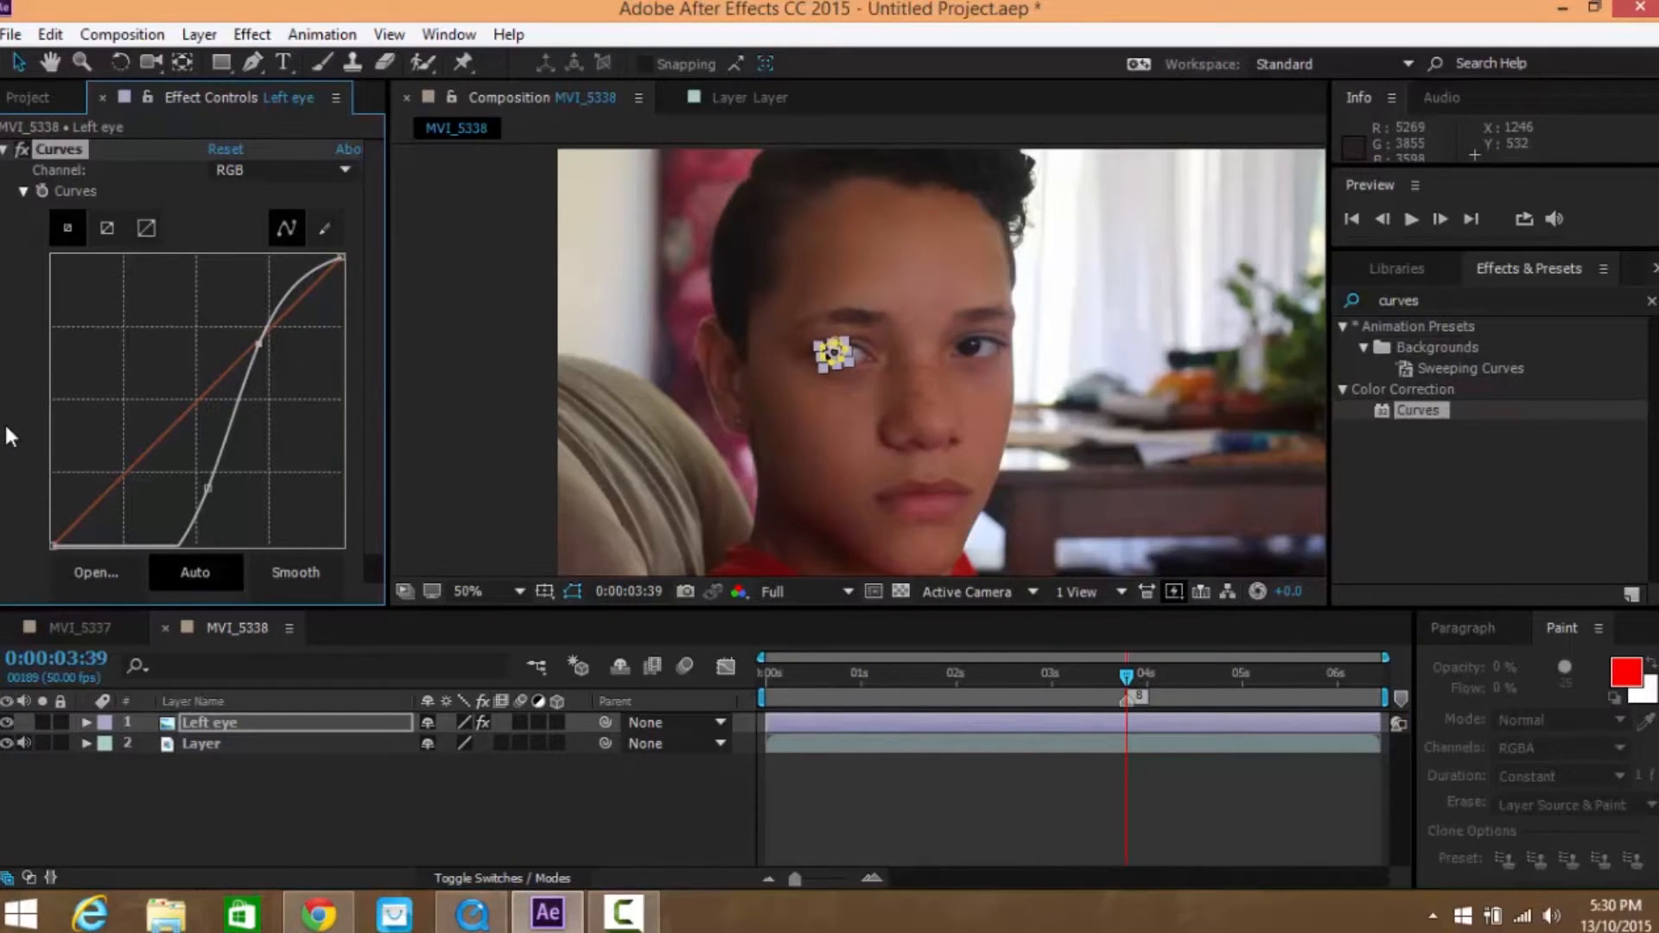
click(225, 805)
click(4, 149)
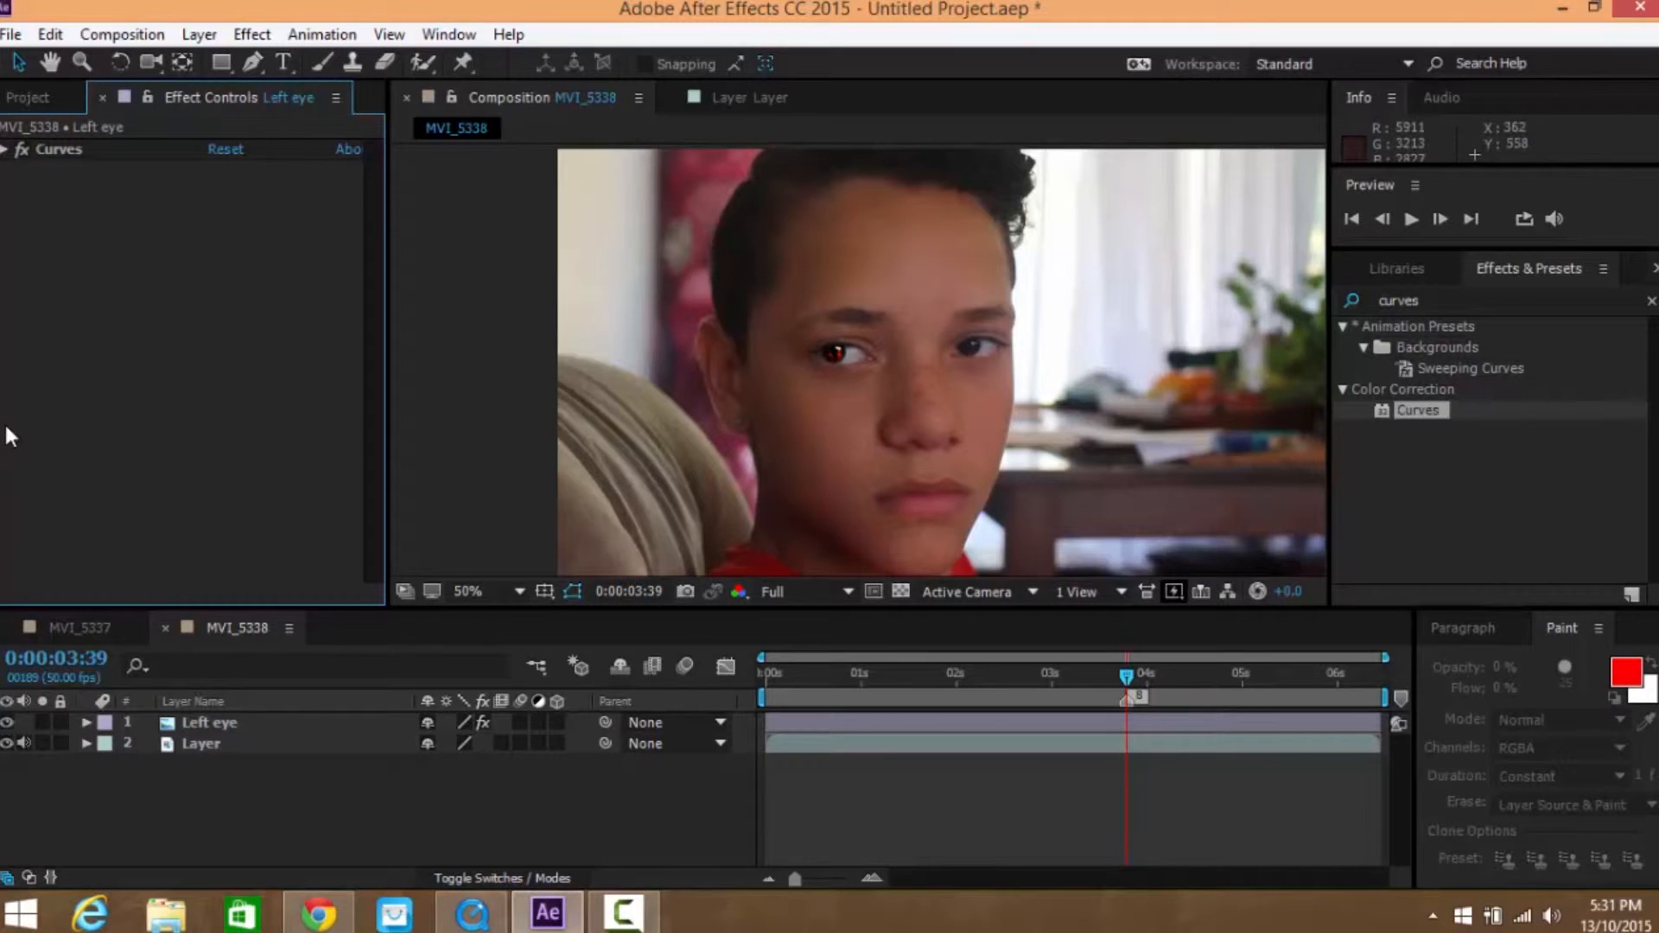
Add a null object directly above the footage layer and rename it Left track
click(202, 744)
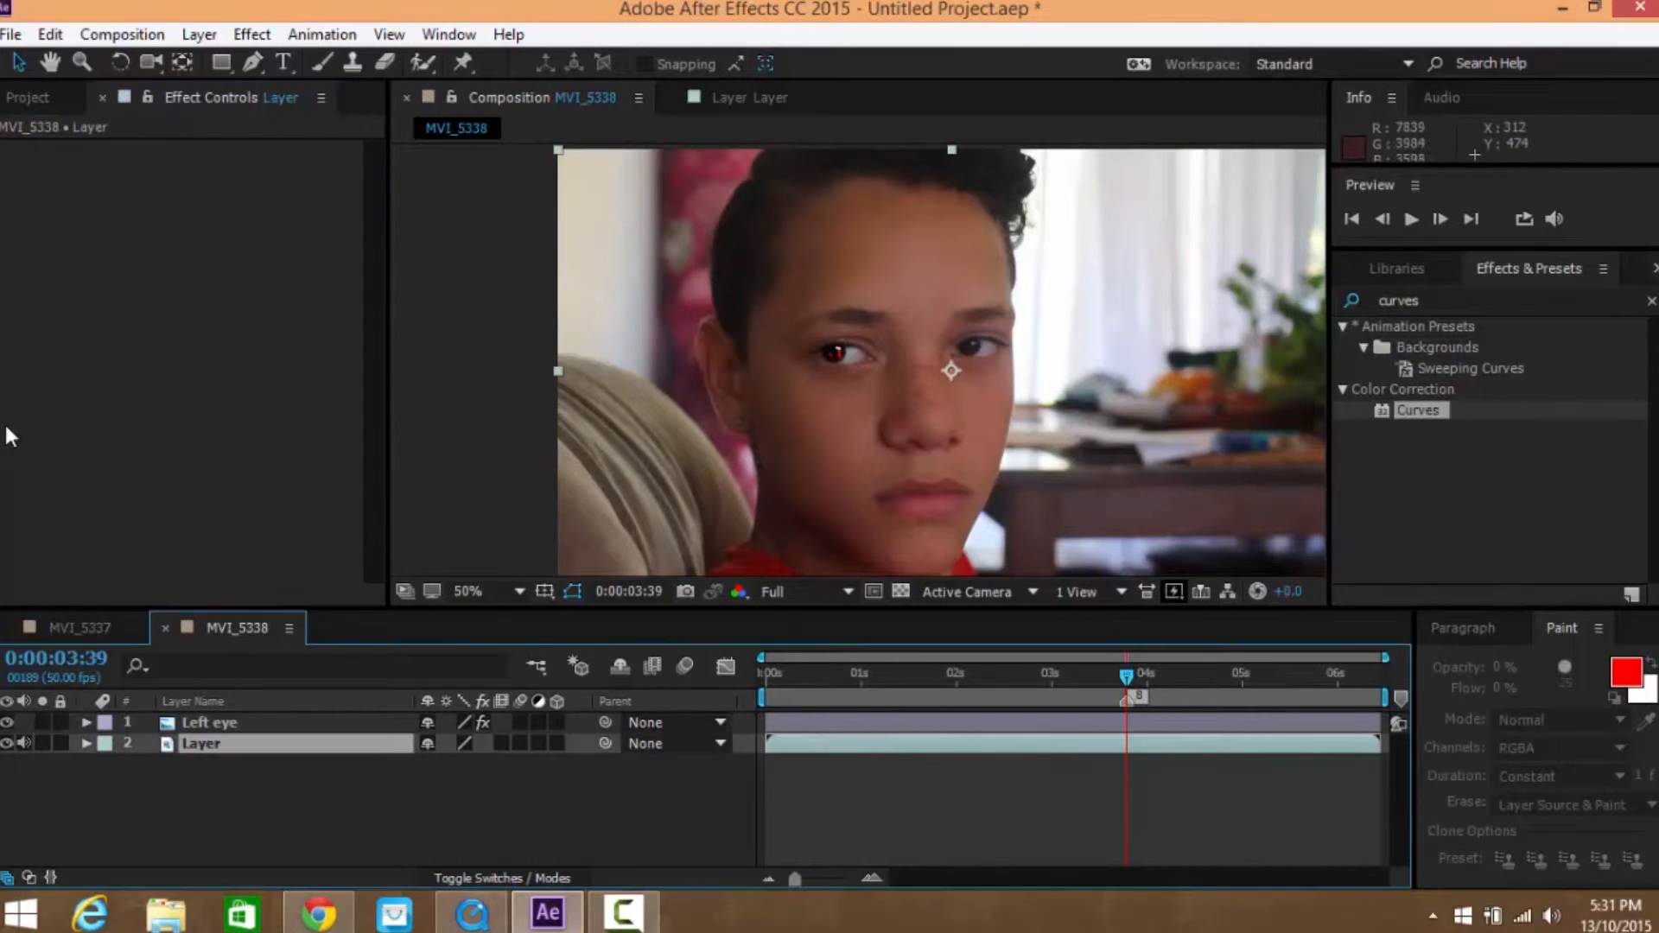
right_click(290, 784)
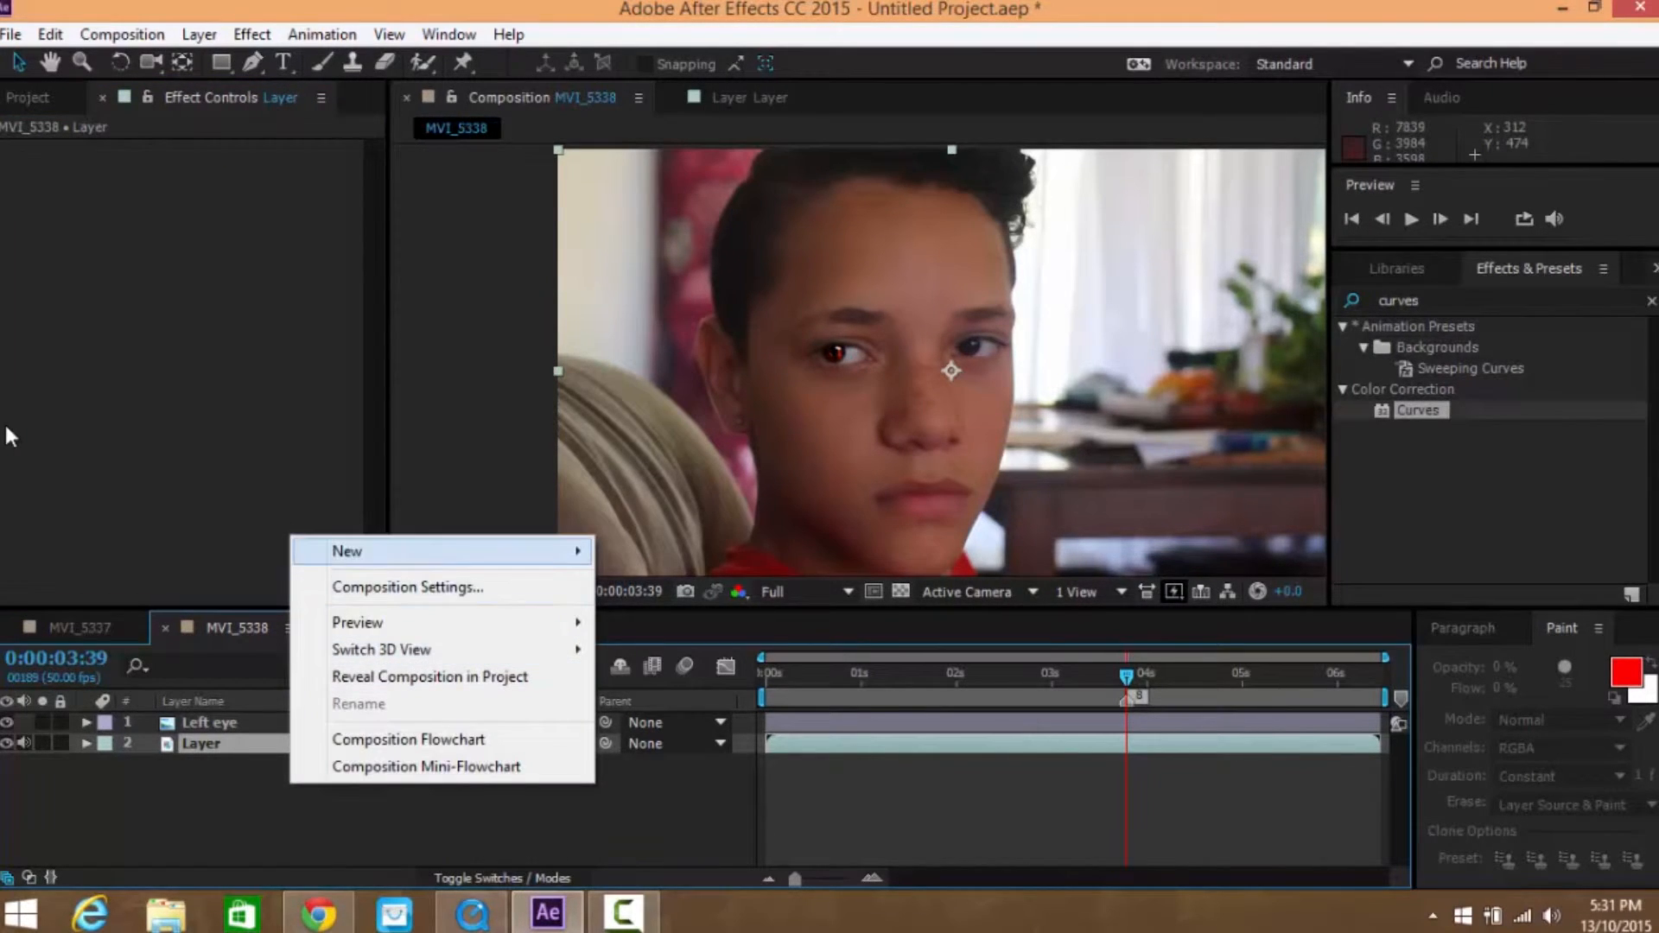
mouse_move(432, 551)
key(Down)
key(Return)
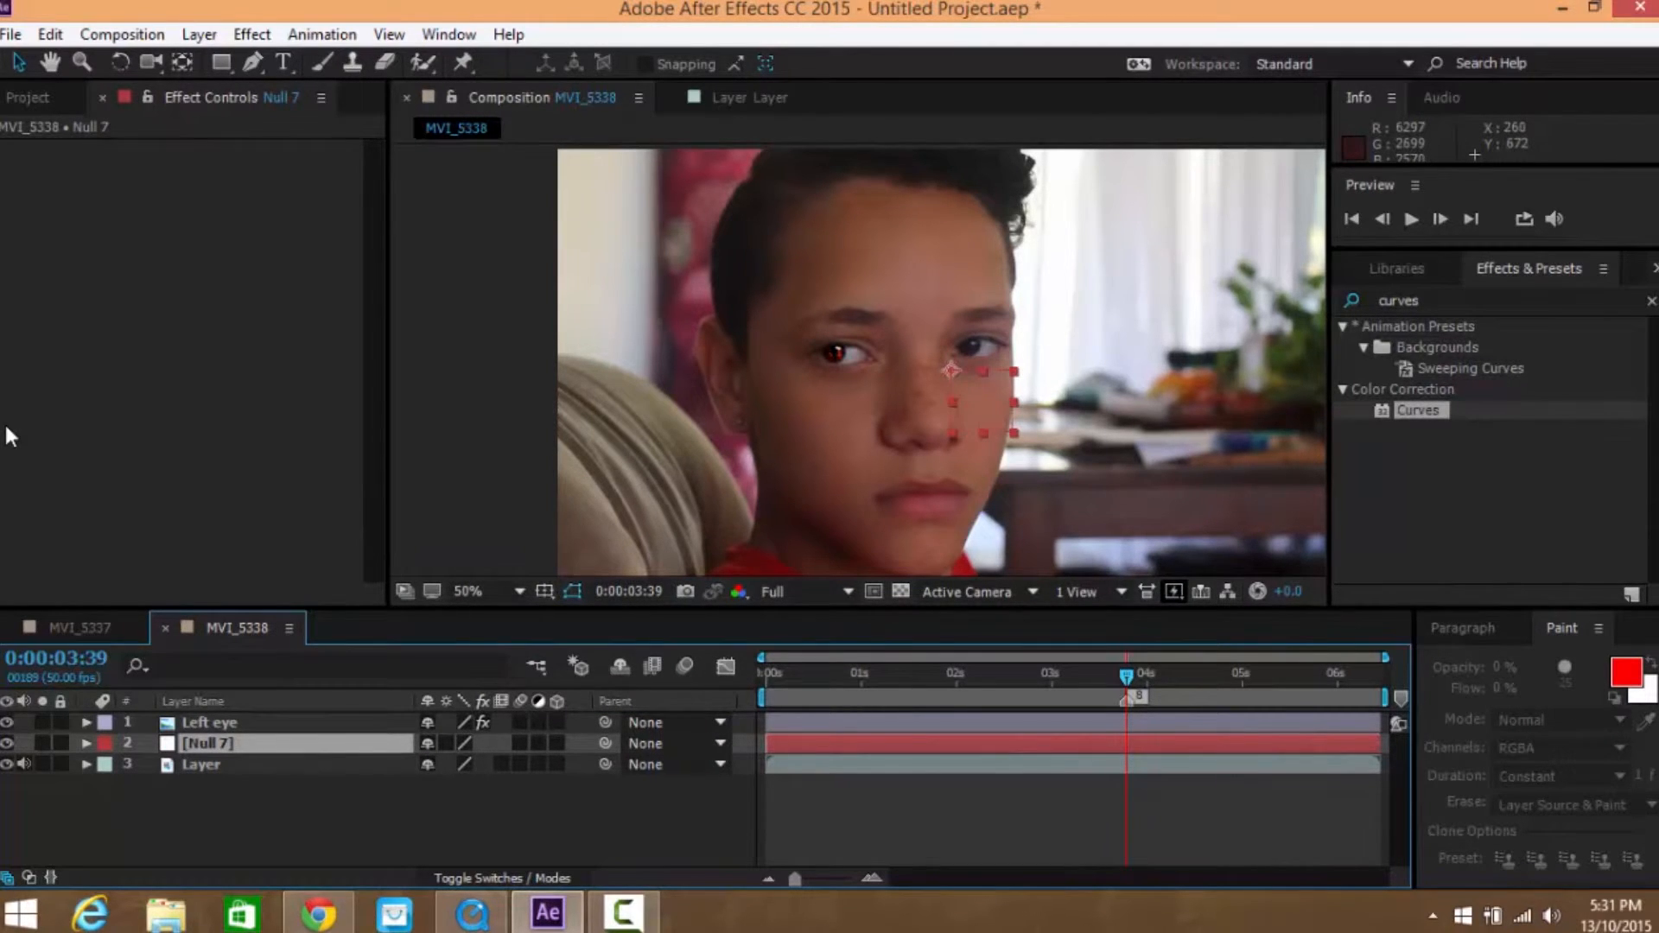
key(Return)
text(Lef)
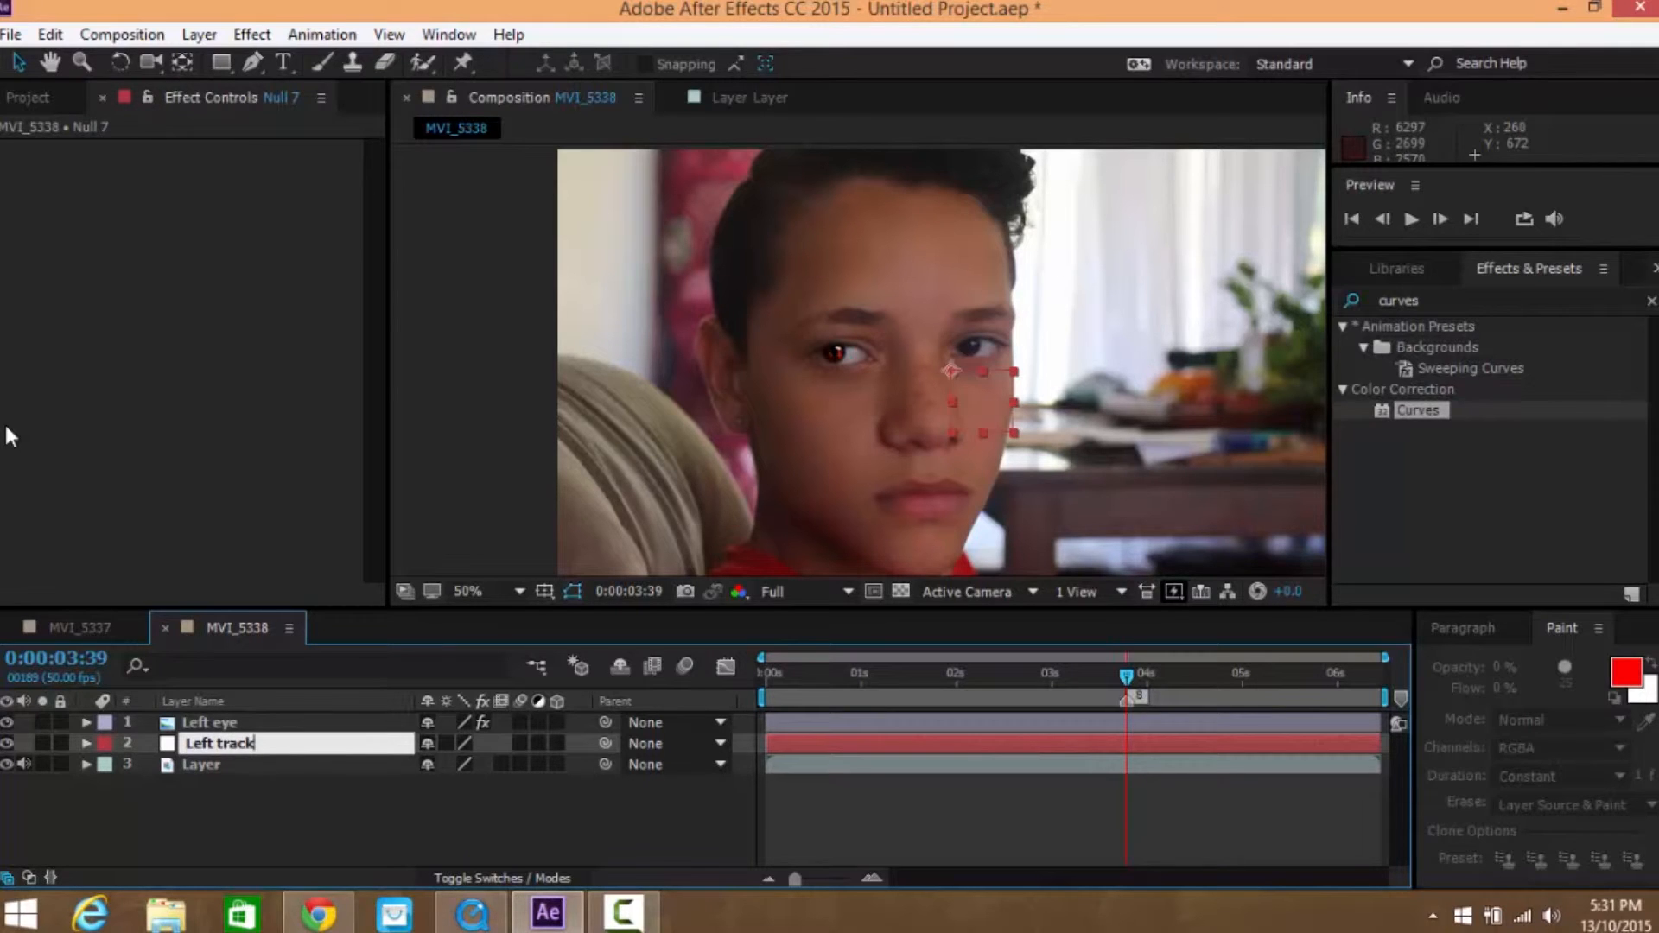
text(t track)
key(Return)
Start Track Motion on the footage layer named Layer and enlarge the feature and search regions of Track Point 1
key(ctrl+Down)
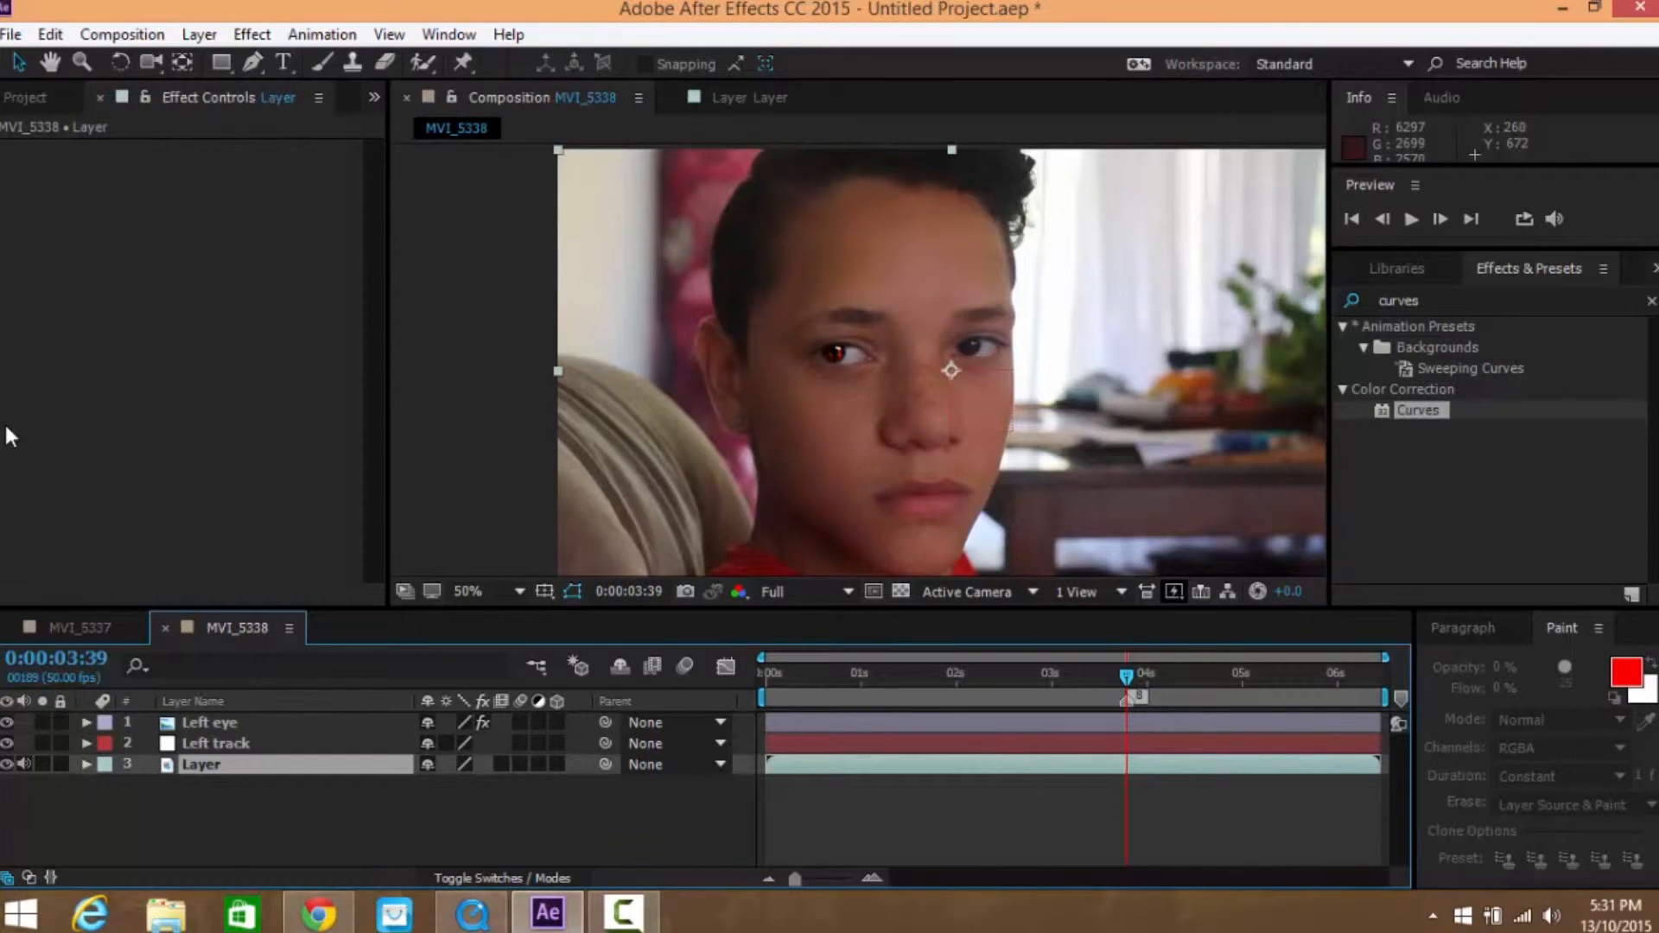
key(ctrl+6)
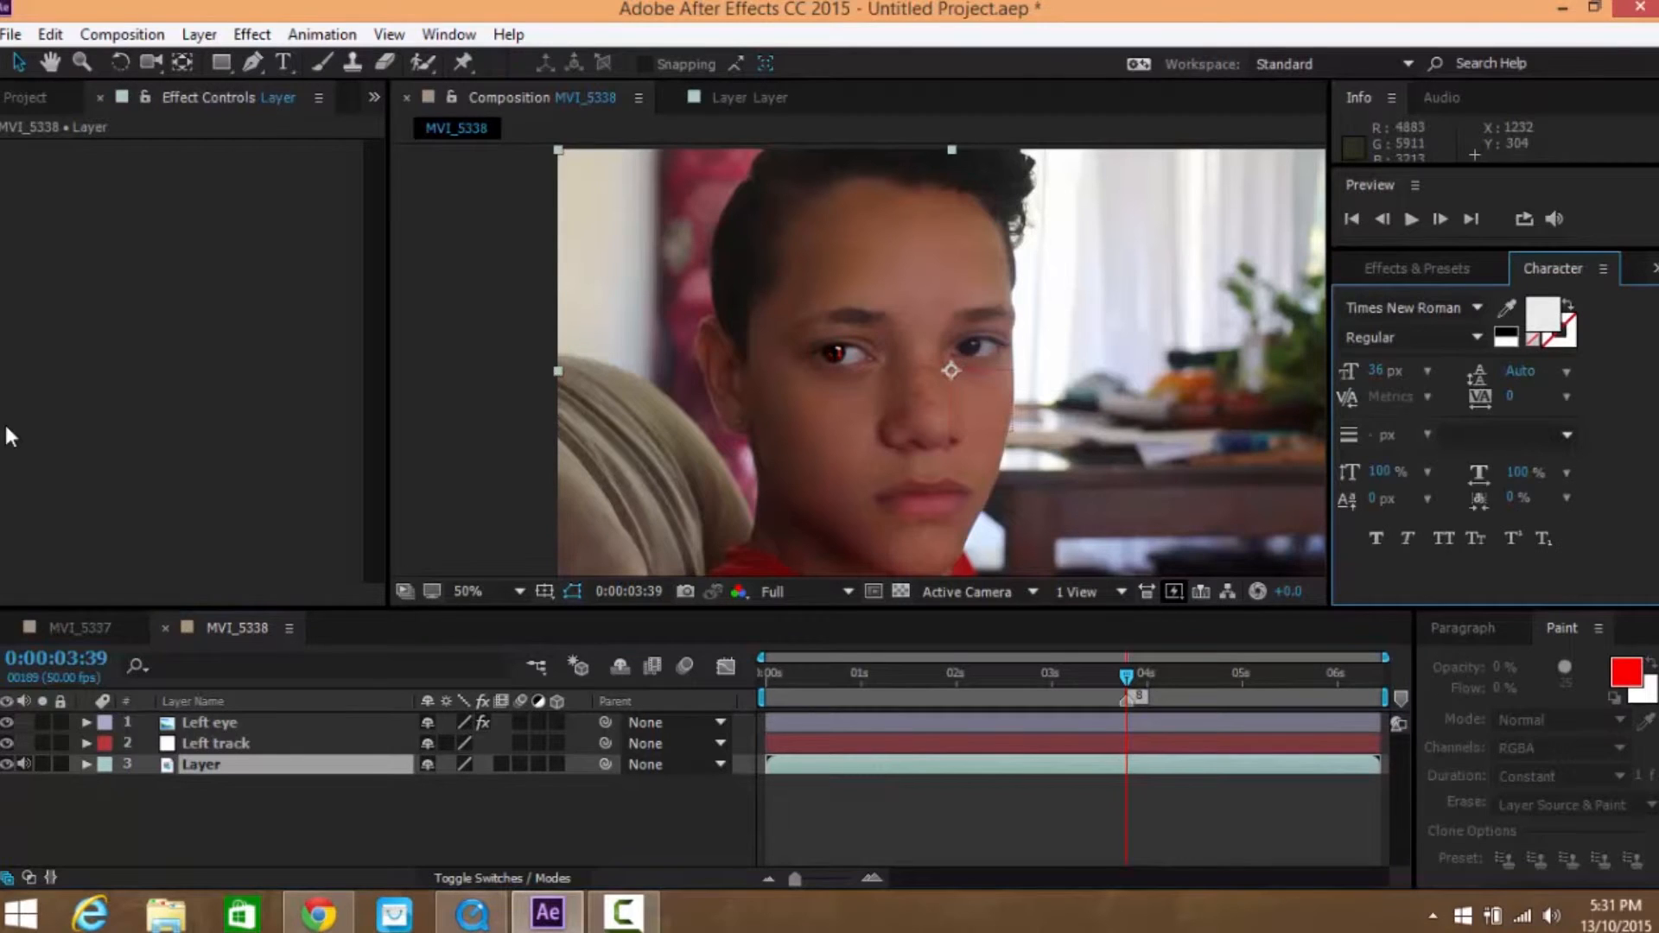
key(ctrl+5)
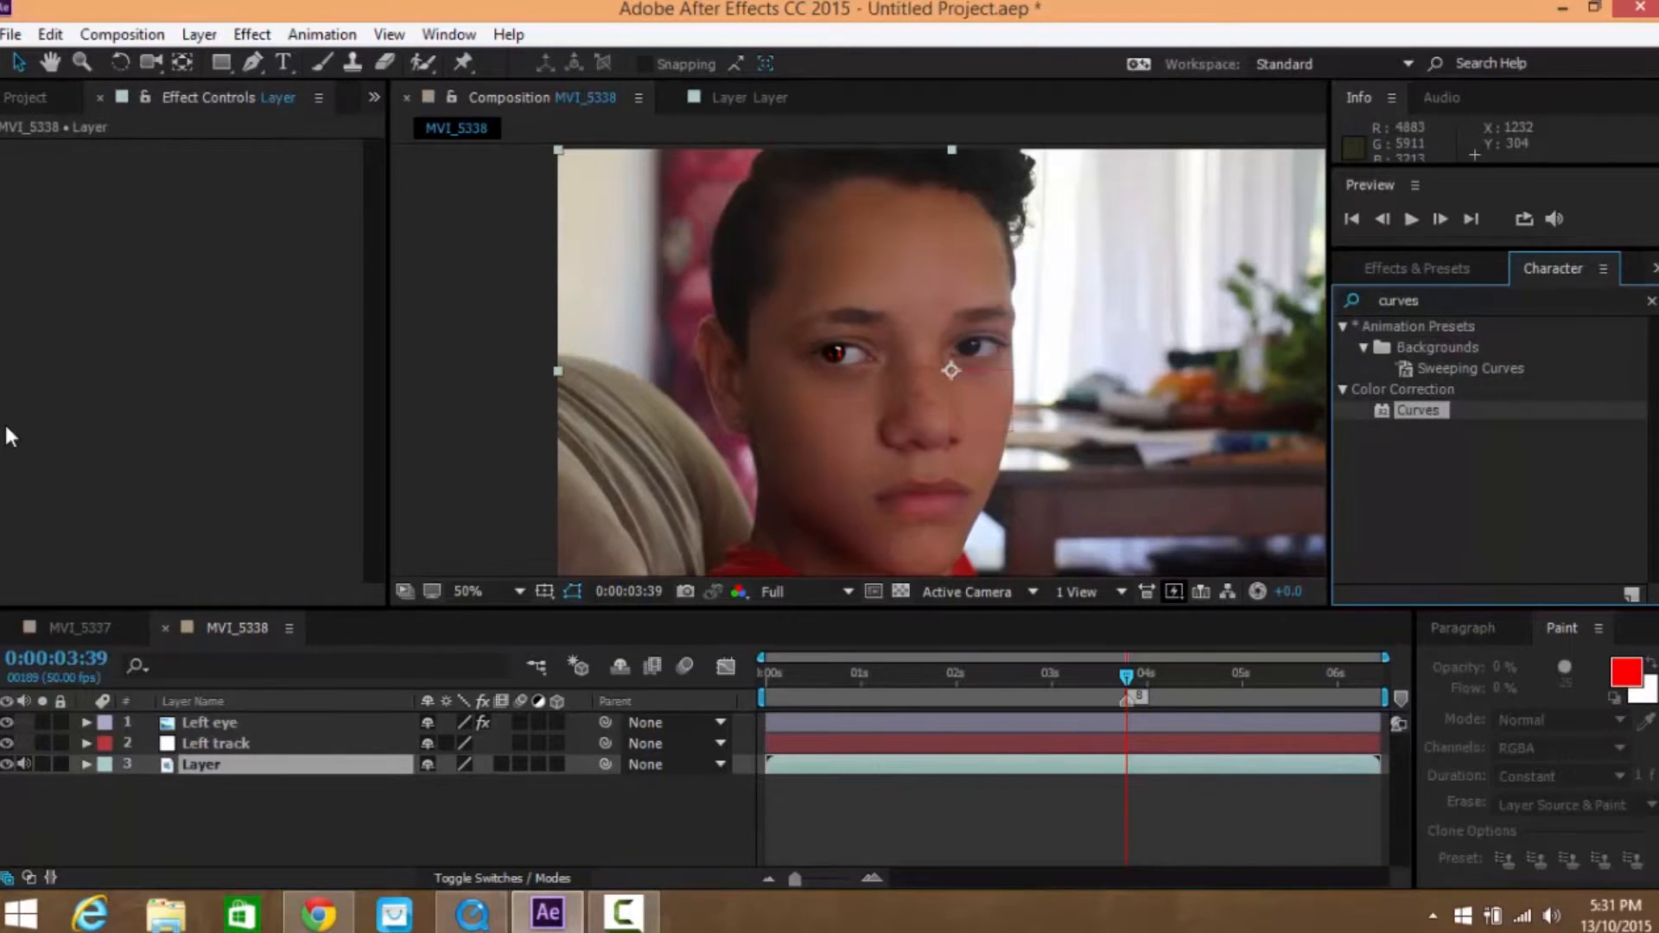
scroll(1418, 269, up, 2)
click(1398, 338)
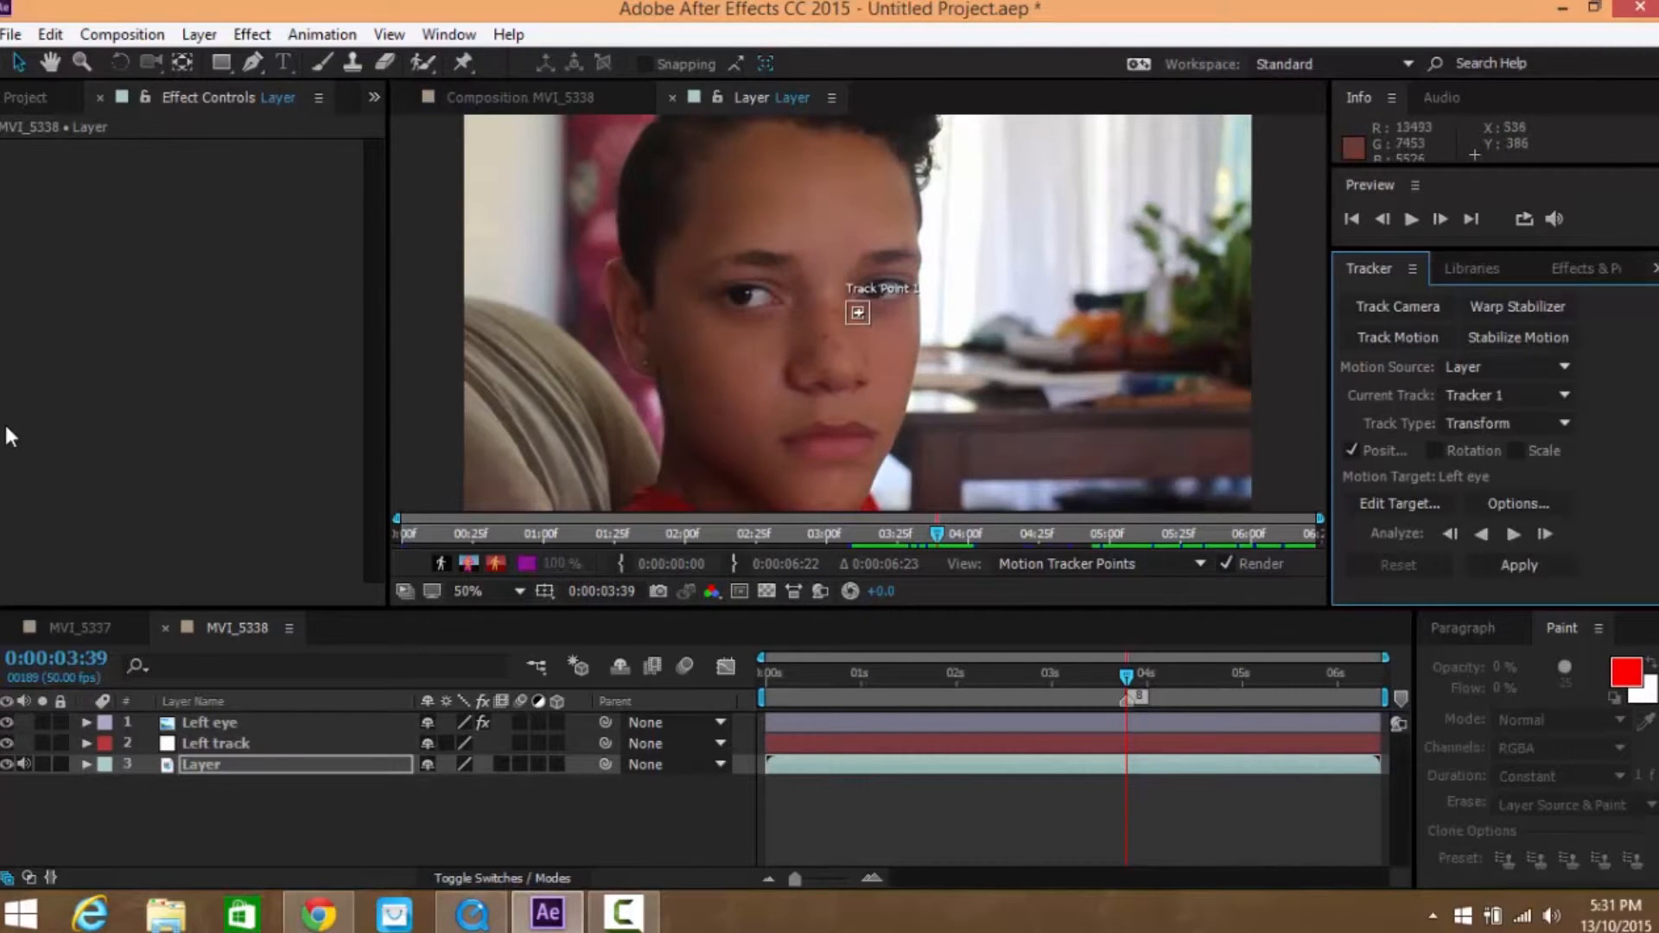
drag(869, 324, 898, 340)
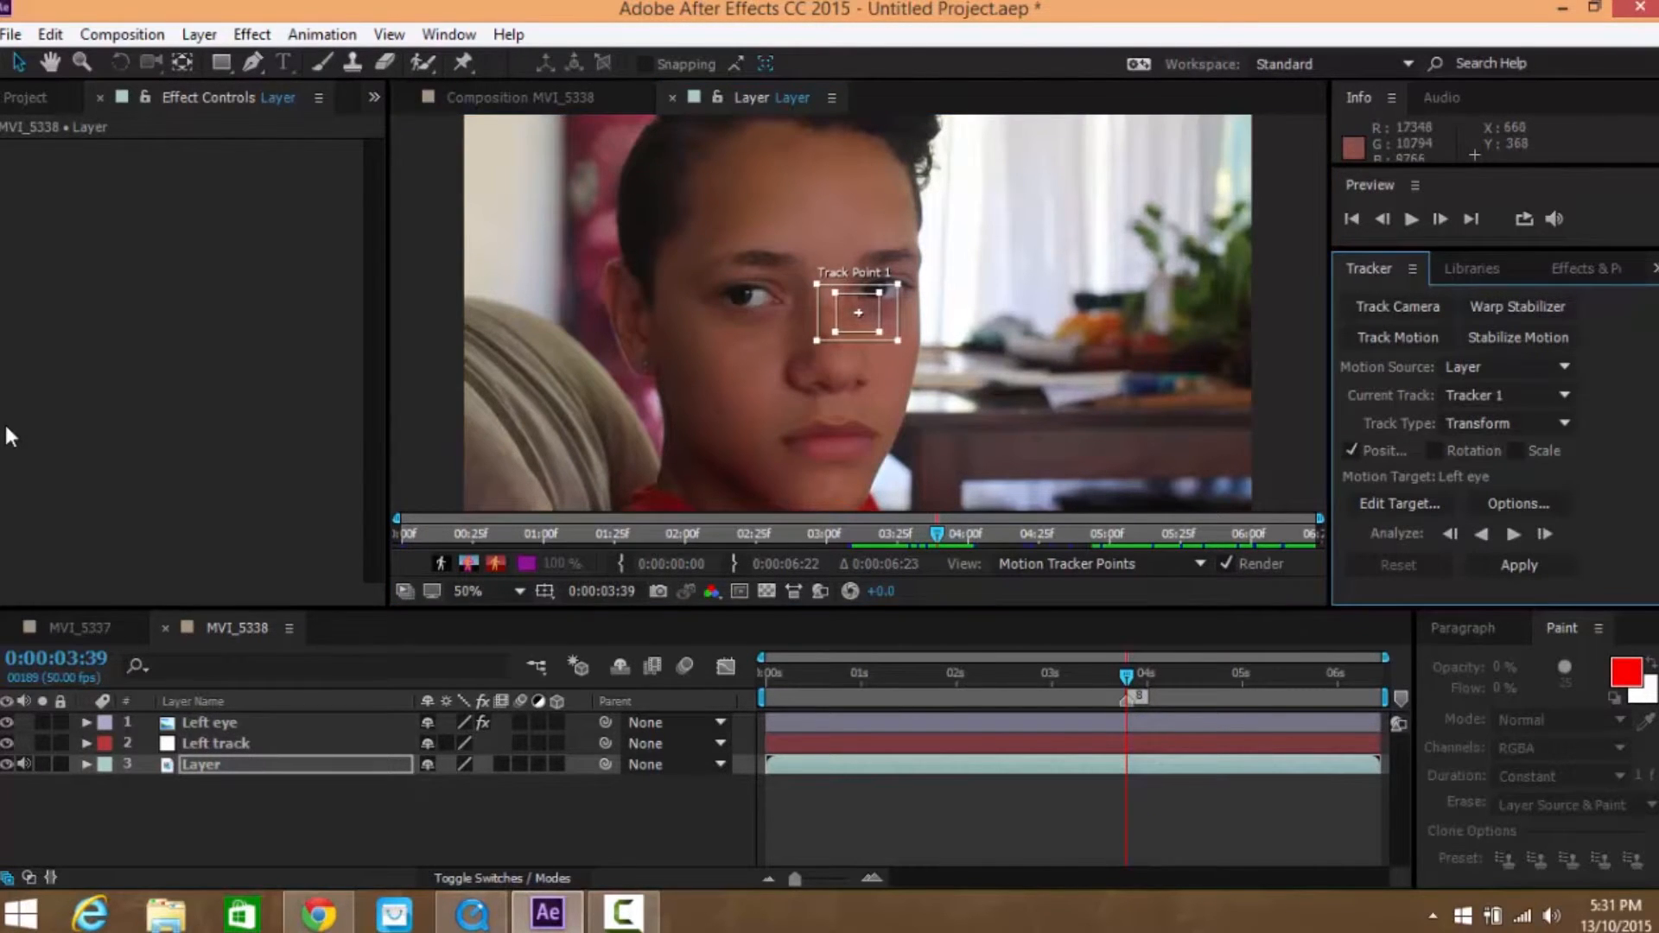
Fit Track Point 1 tightly around the pupil of the eye covered by the iris layer, and set the motion target to the Left track layer
mouse_move(870, 318)
mouse_down()
mouse_move(816, 291)
mouse_move(777, 304)
mouse_up()
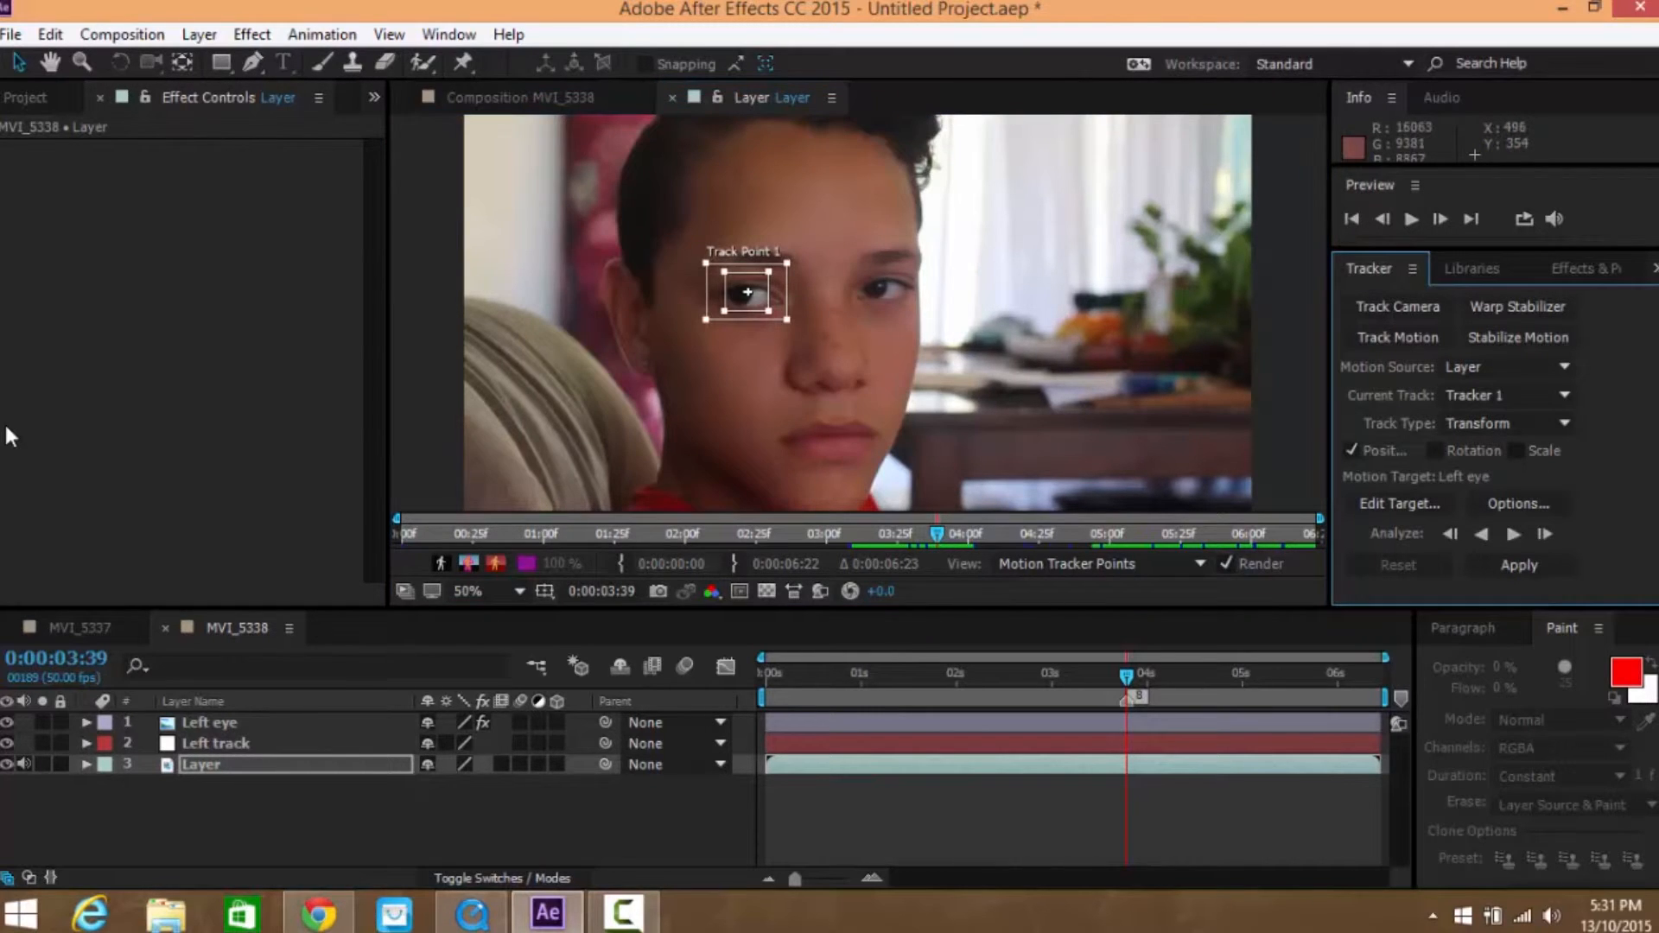
drag(787, 319, 784, 315)
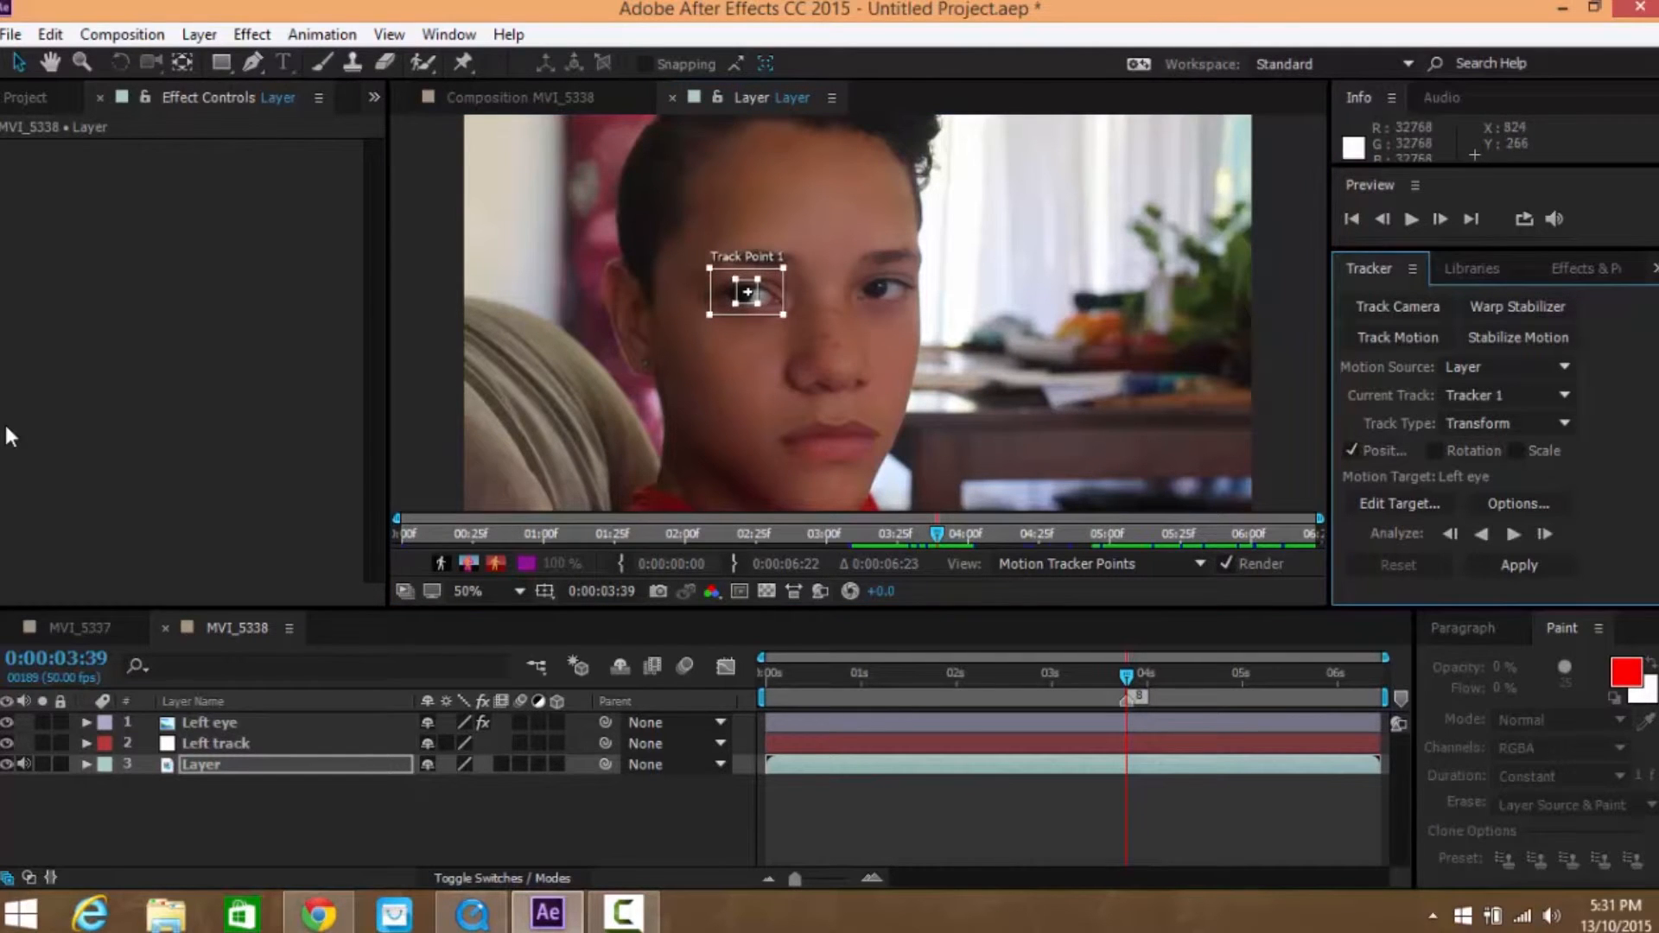
click(1400, 503)
click(909, 419)
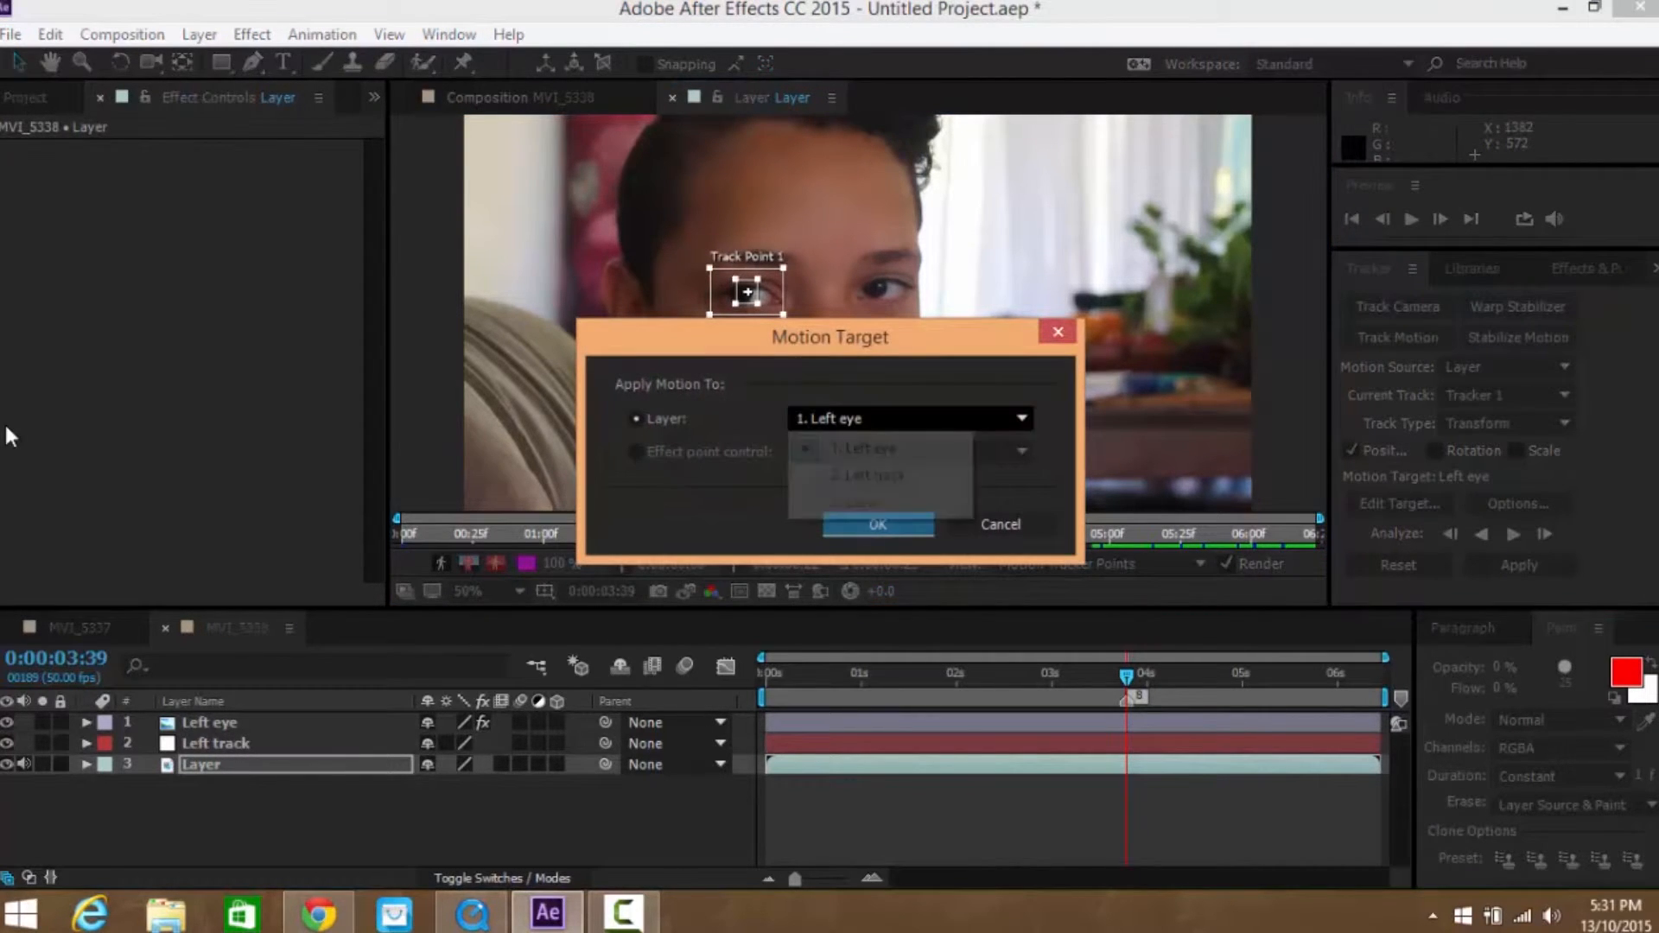
click(874, 474)
click(877, 524)
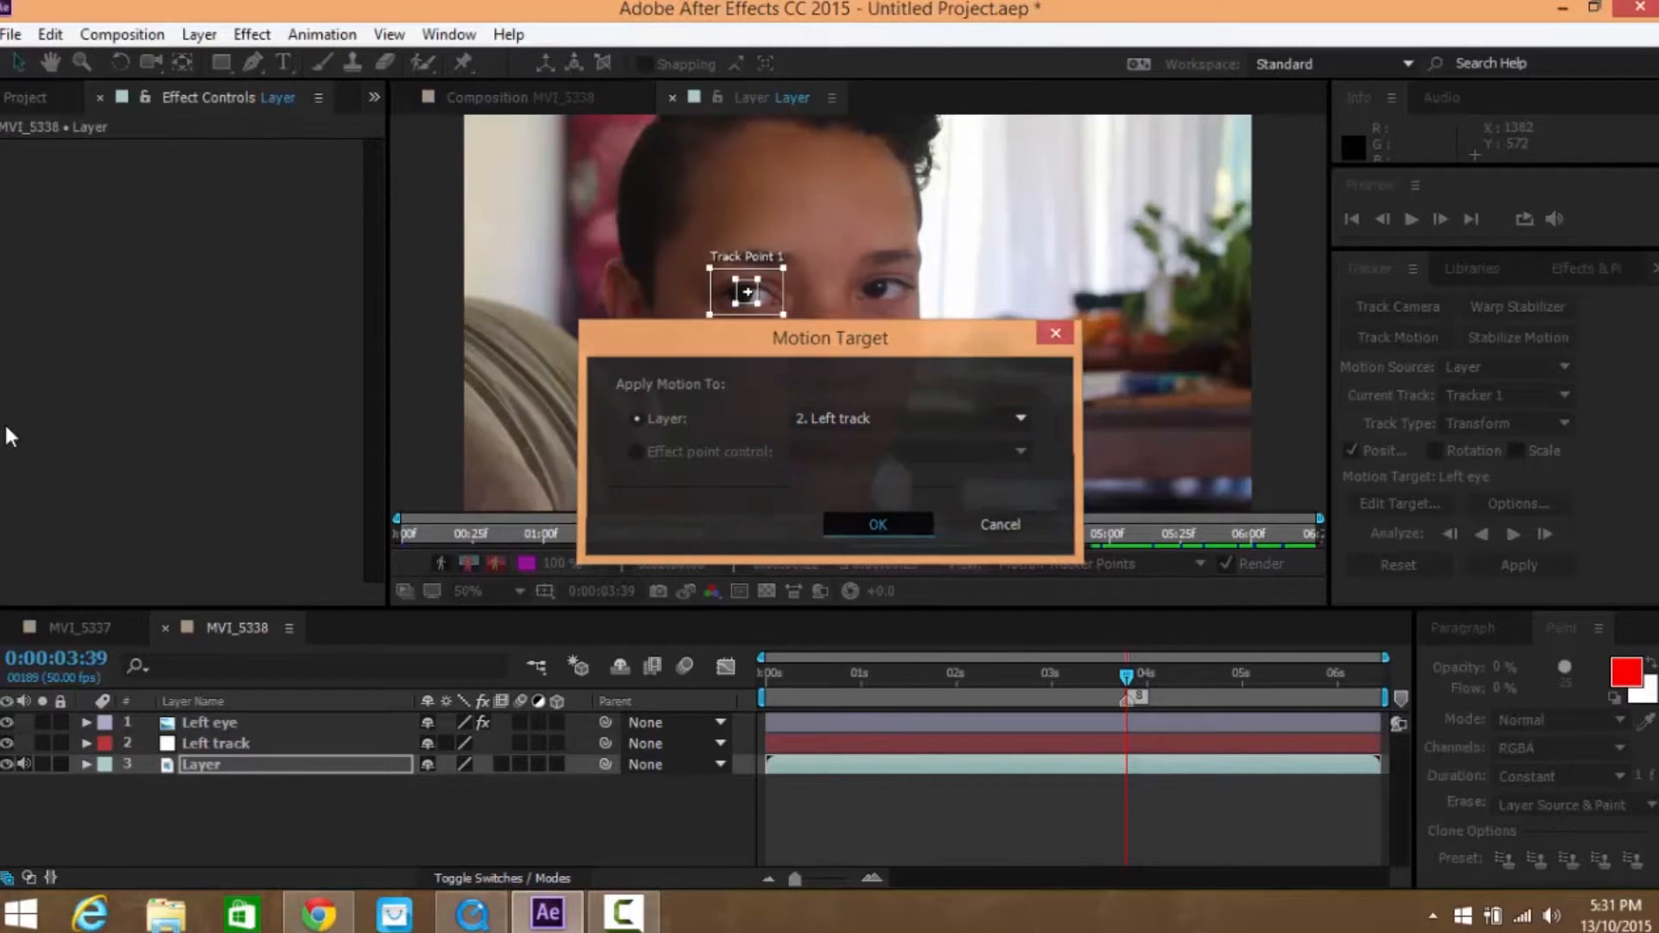
Analyze the track forward to the end of the clip and apply it to Left track in the X and Y dimensions
click(1513, 534)
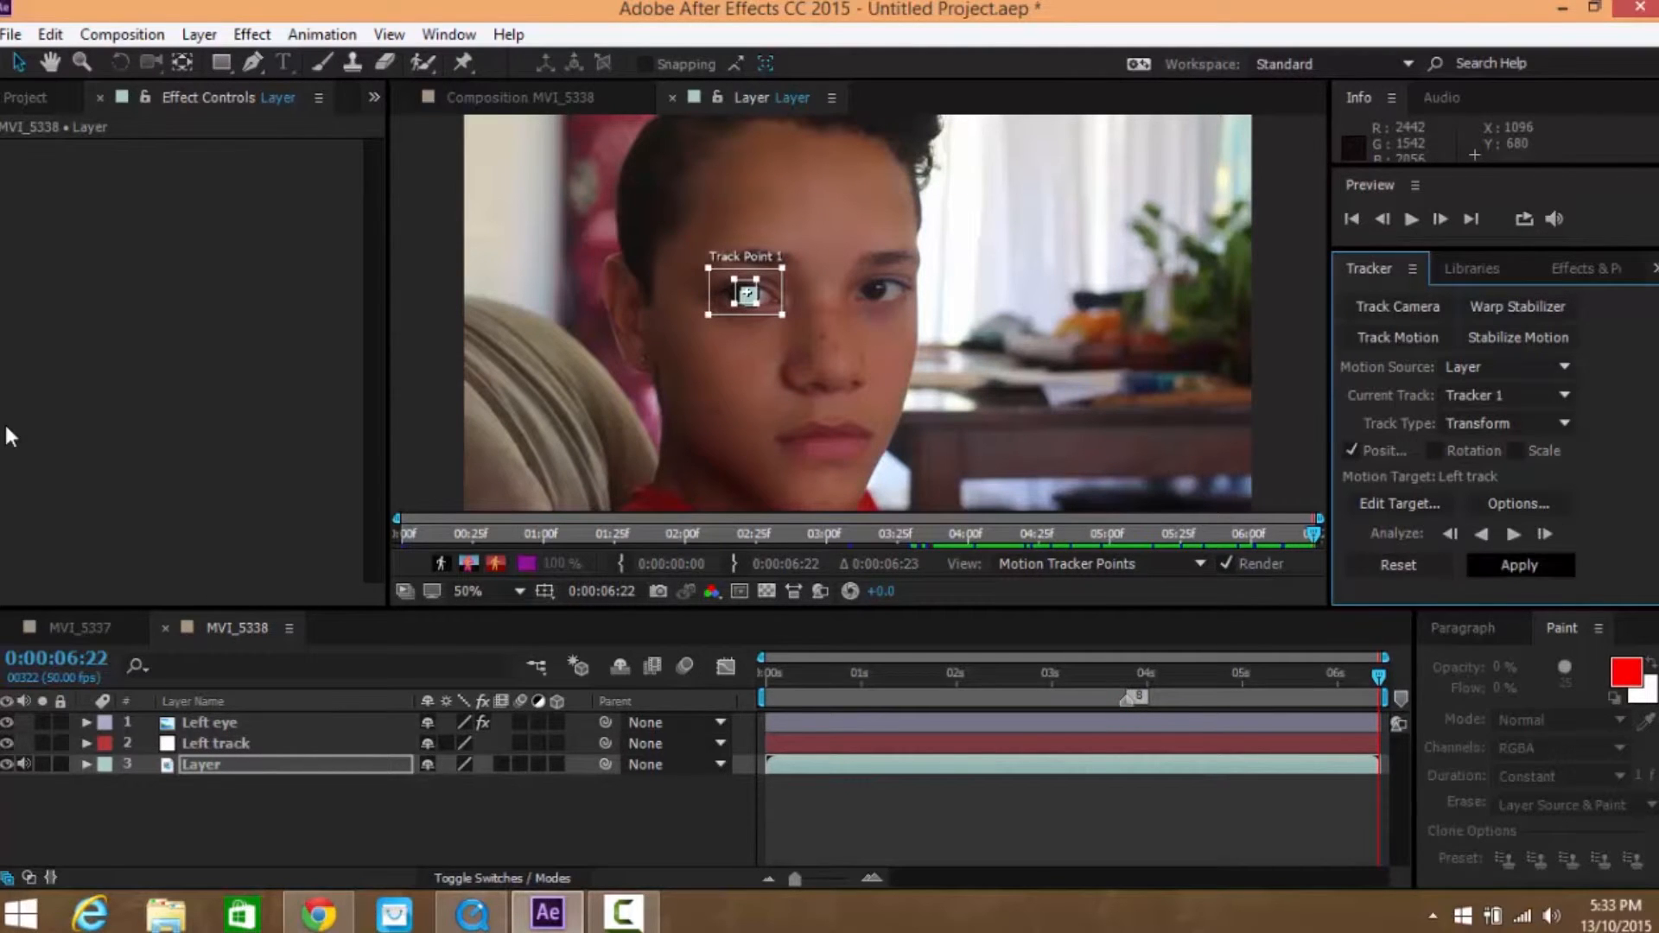
click(1519, 565)
key(Return)
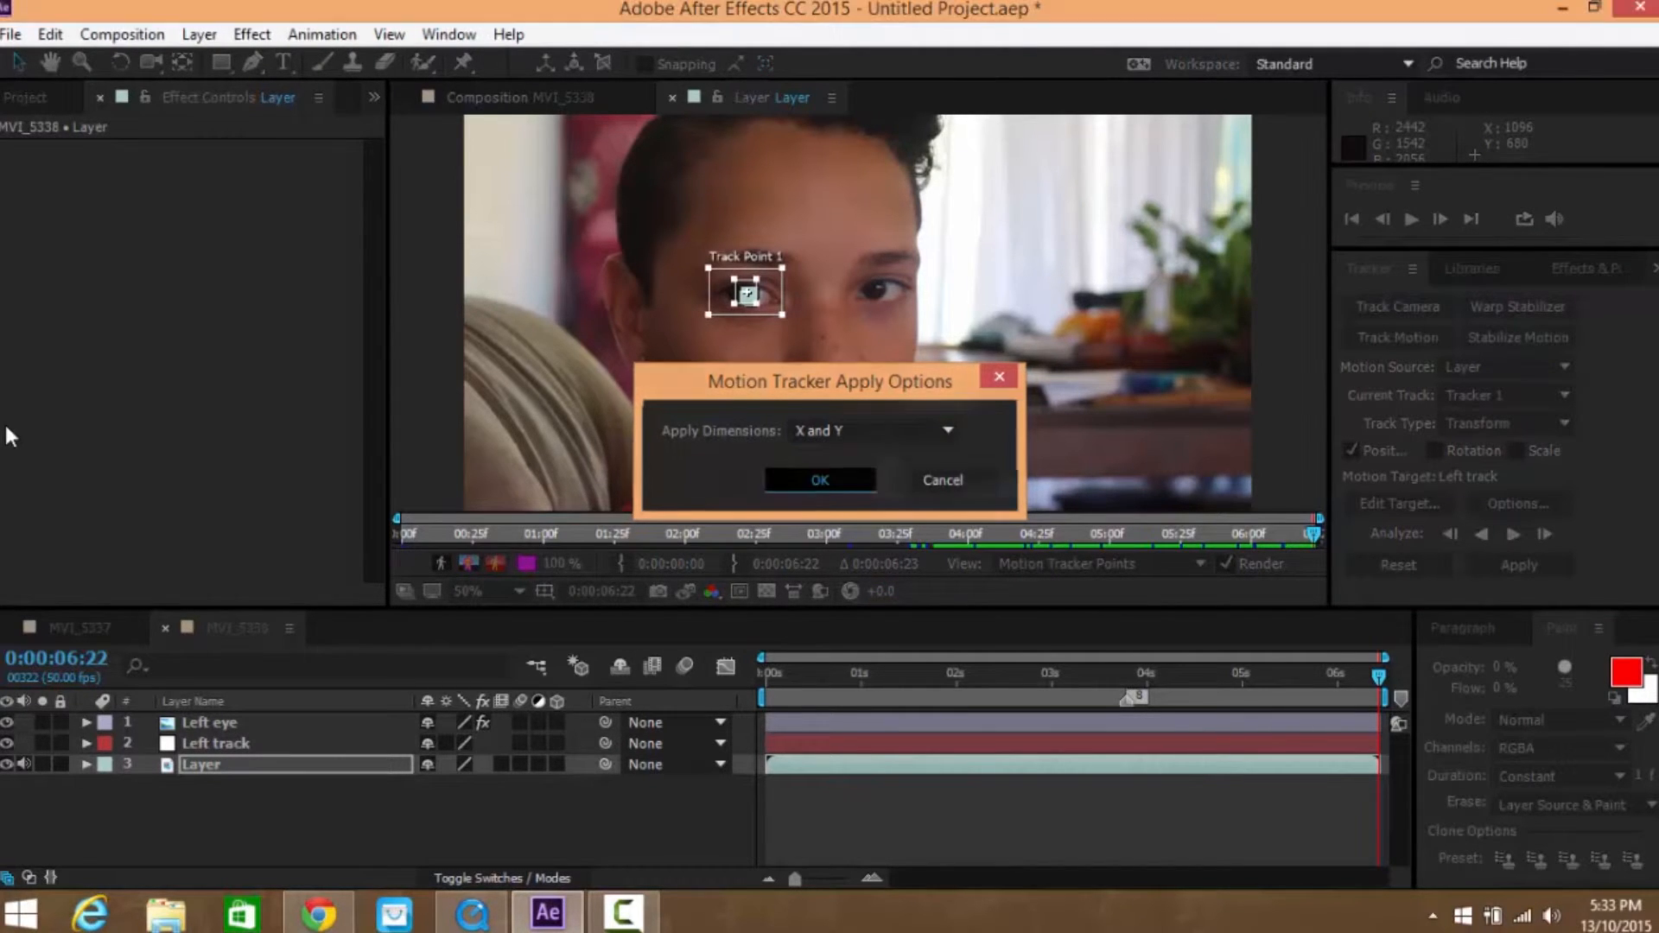
key(Return)
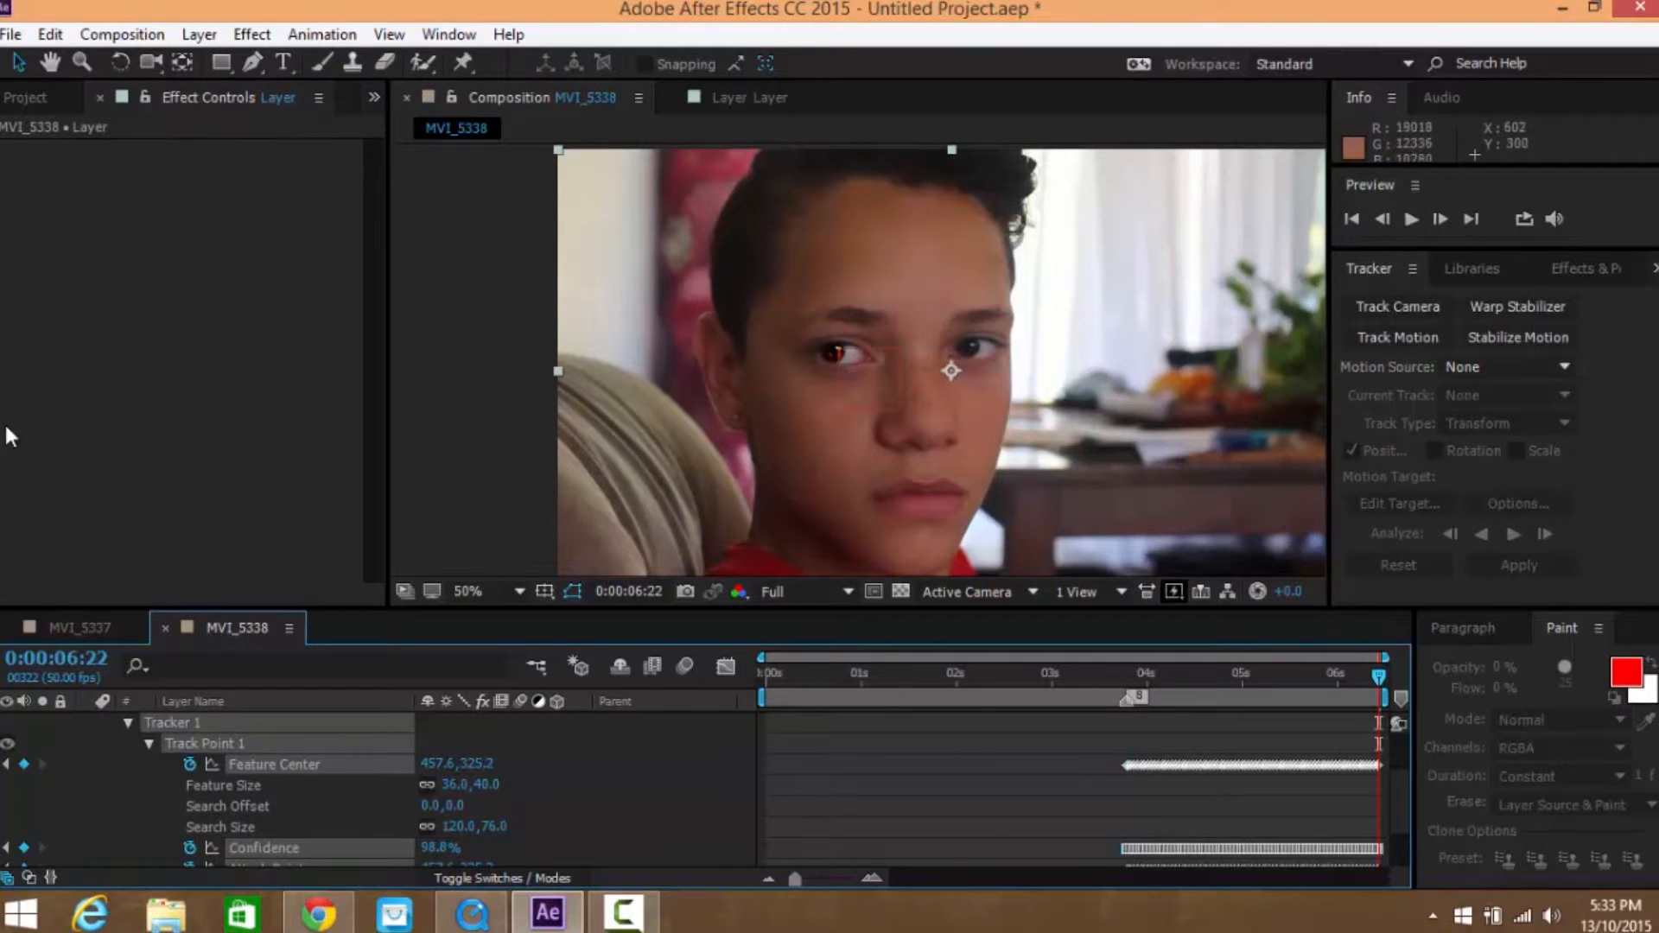
Collapse the footage layer's tracking properties and parent the Left eye layer to Left track
scroll(294, 786, up, 2)
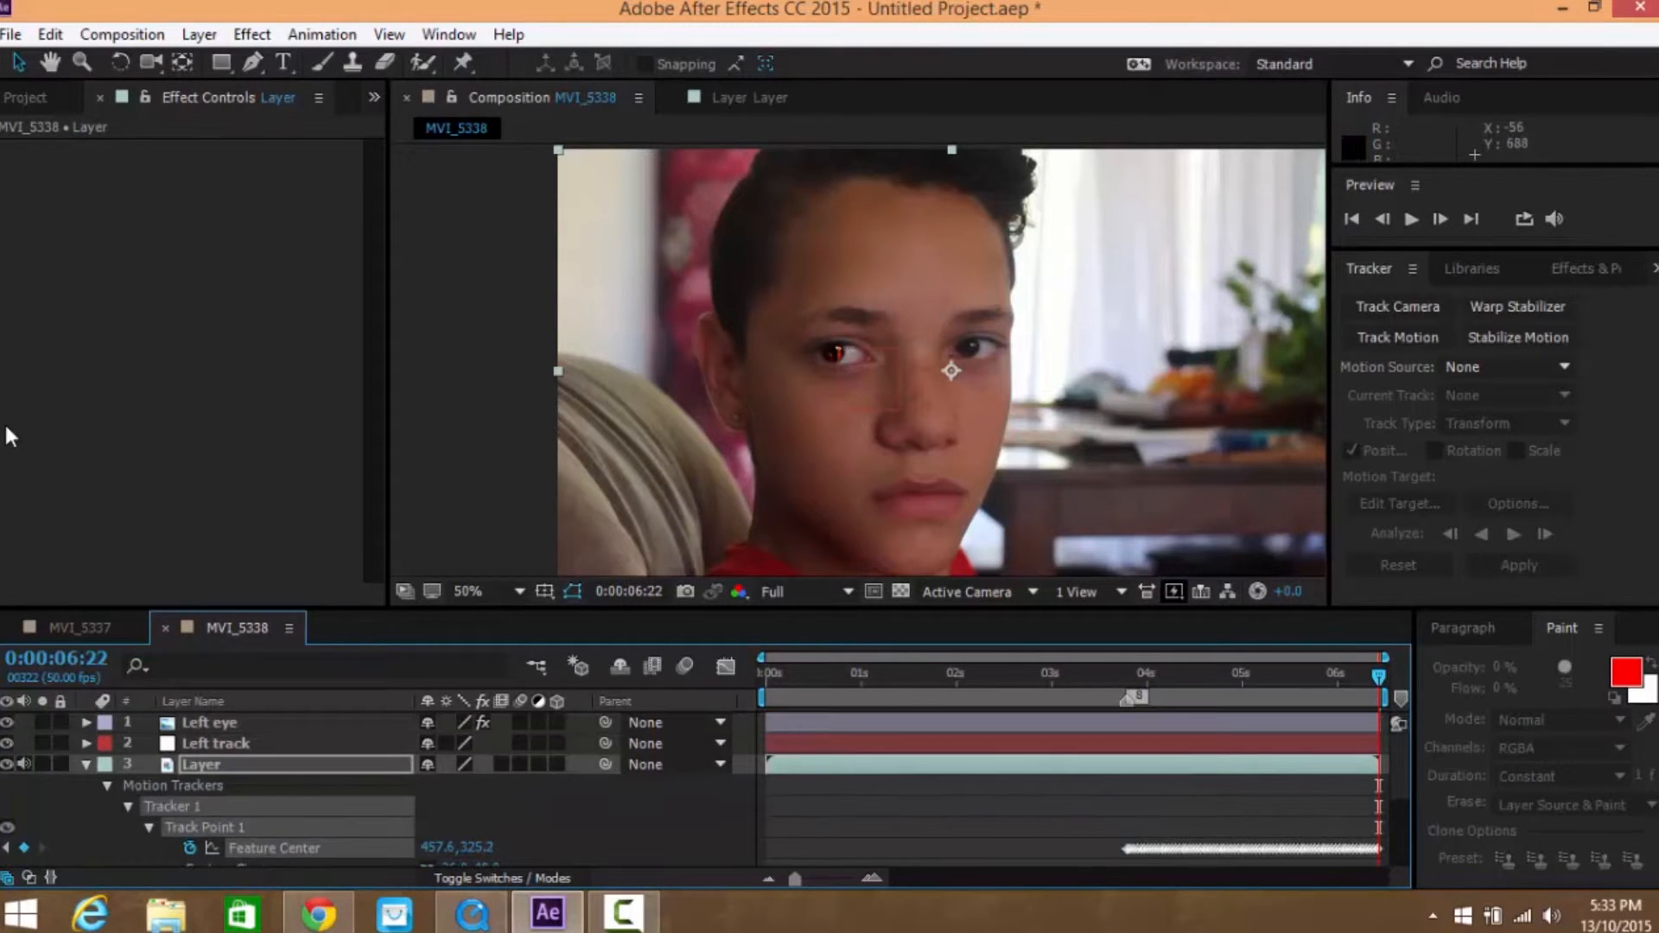
click(86, 765)
click(209, 724)
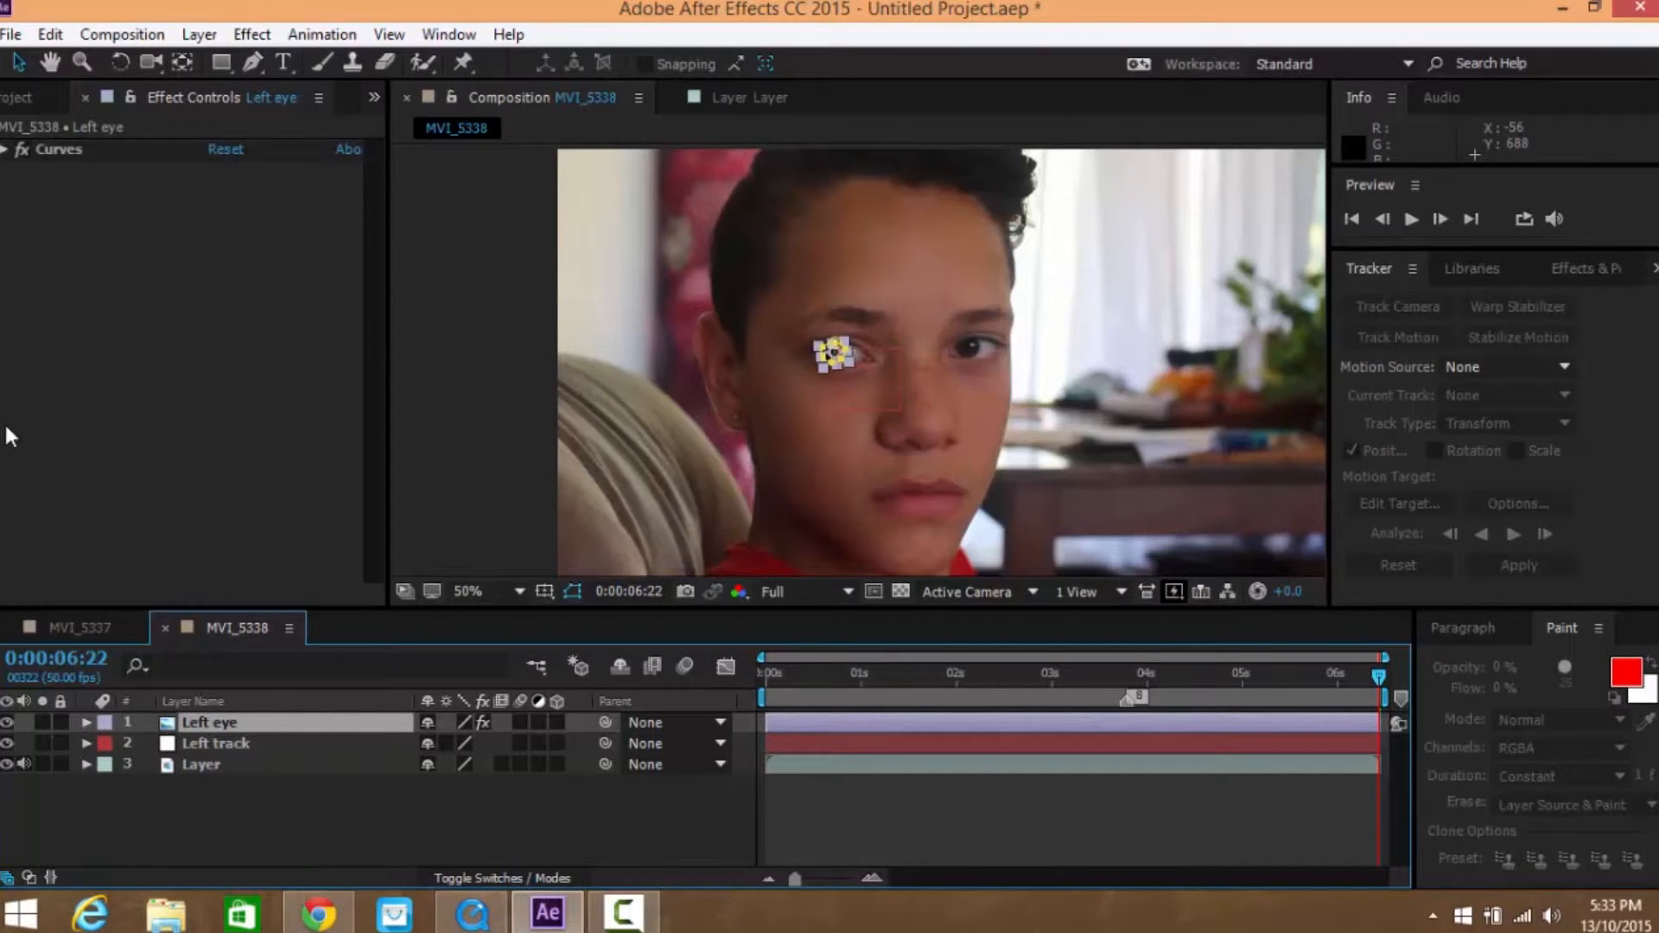
drag(536, 716, 216, 743)
key(F2)
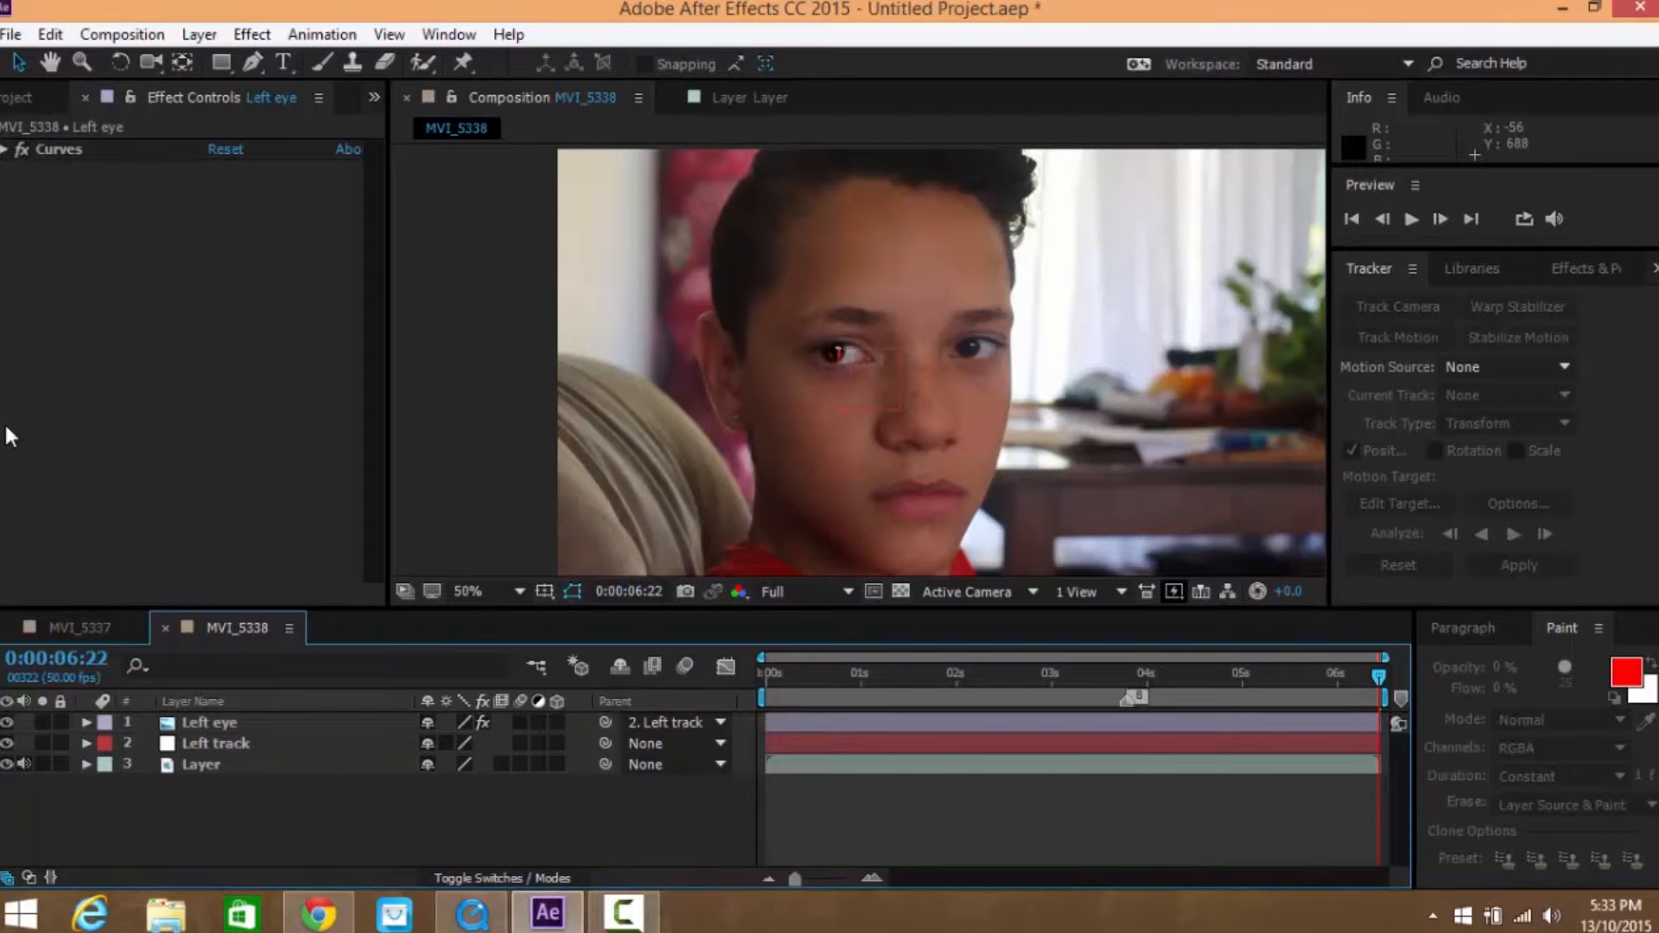
Check how the Left eye iris follows the face from 0:00:03:39 to 0:00:05:24
key(8)
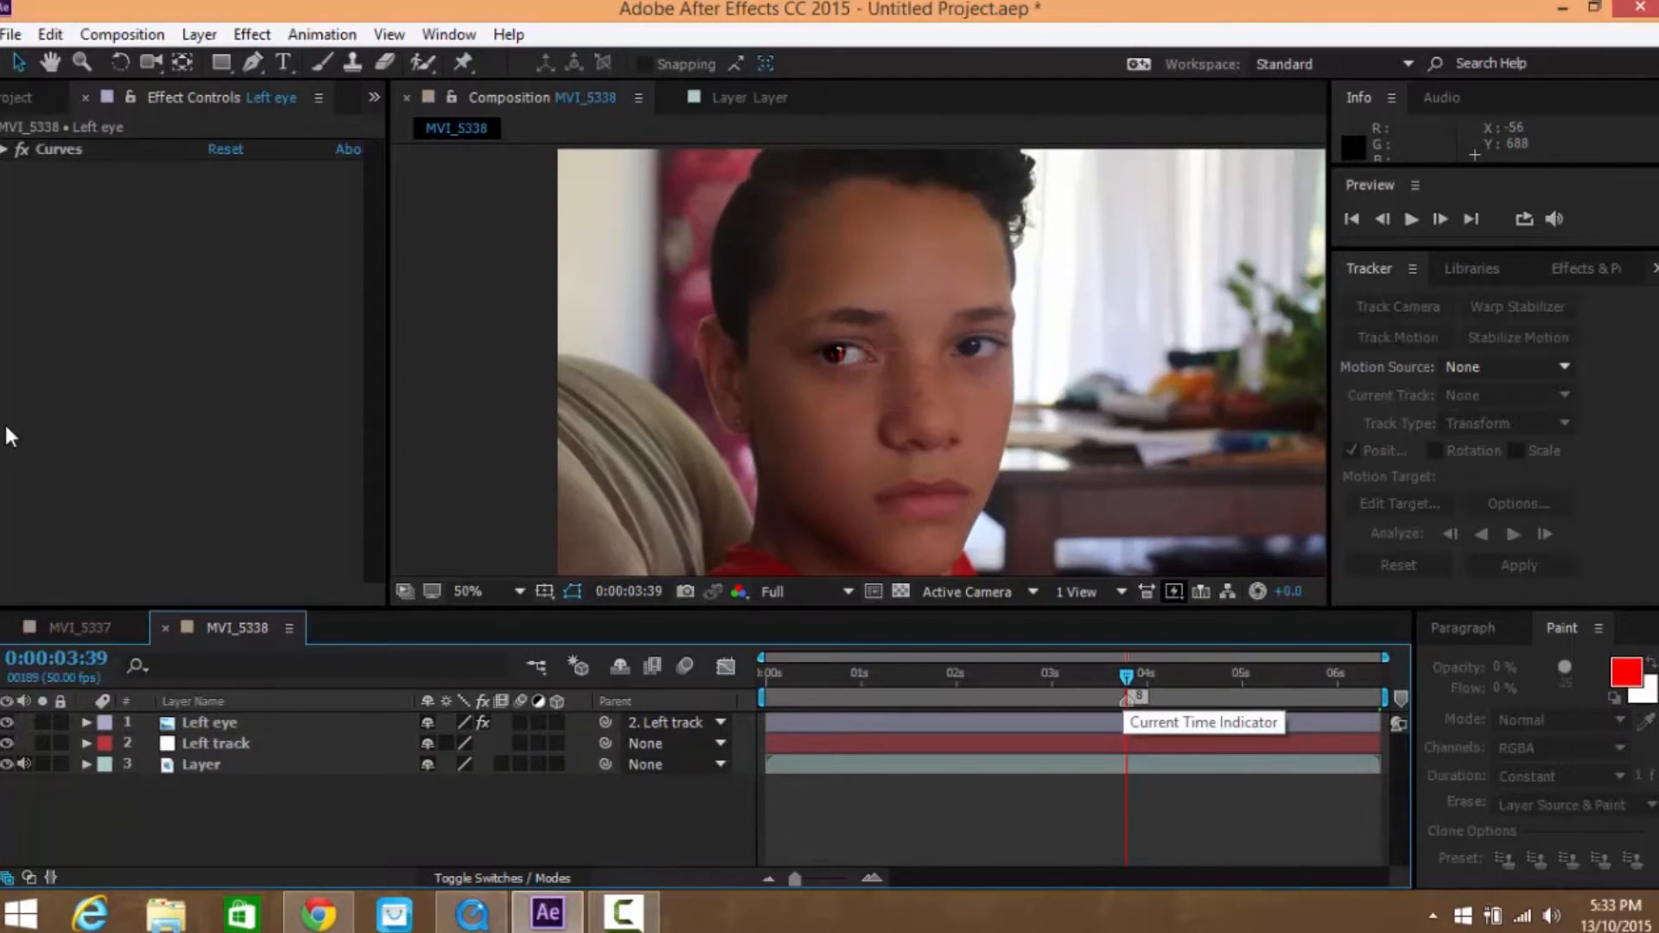
key(Page_Down)
key(Page_Down)
key(Page_Down)
key(Page_Down)
key(Page_Down)
key(Page_Down)
key(Page_Down)
key(Page_Down)
key(Page_Down)
key(Page_Down)
key(Page_Down)
key(Page_Down)
key(Page_Down)
key(Page_Down)
key(Page_Down)
key(Page_Down)
key(Page_Down)
key(Page_Down)
key(Page_Down)
key(Page_Down)
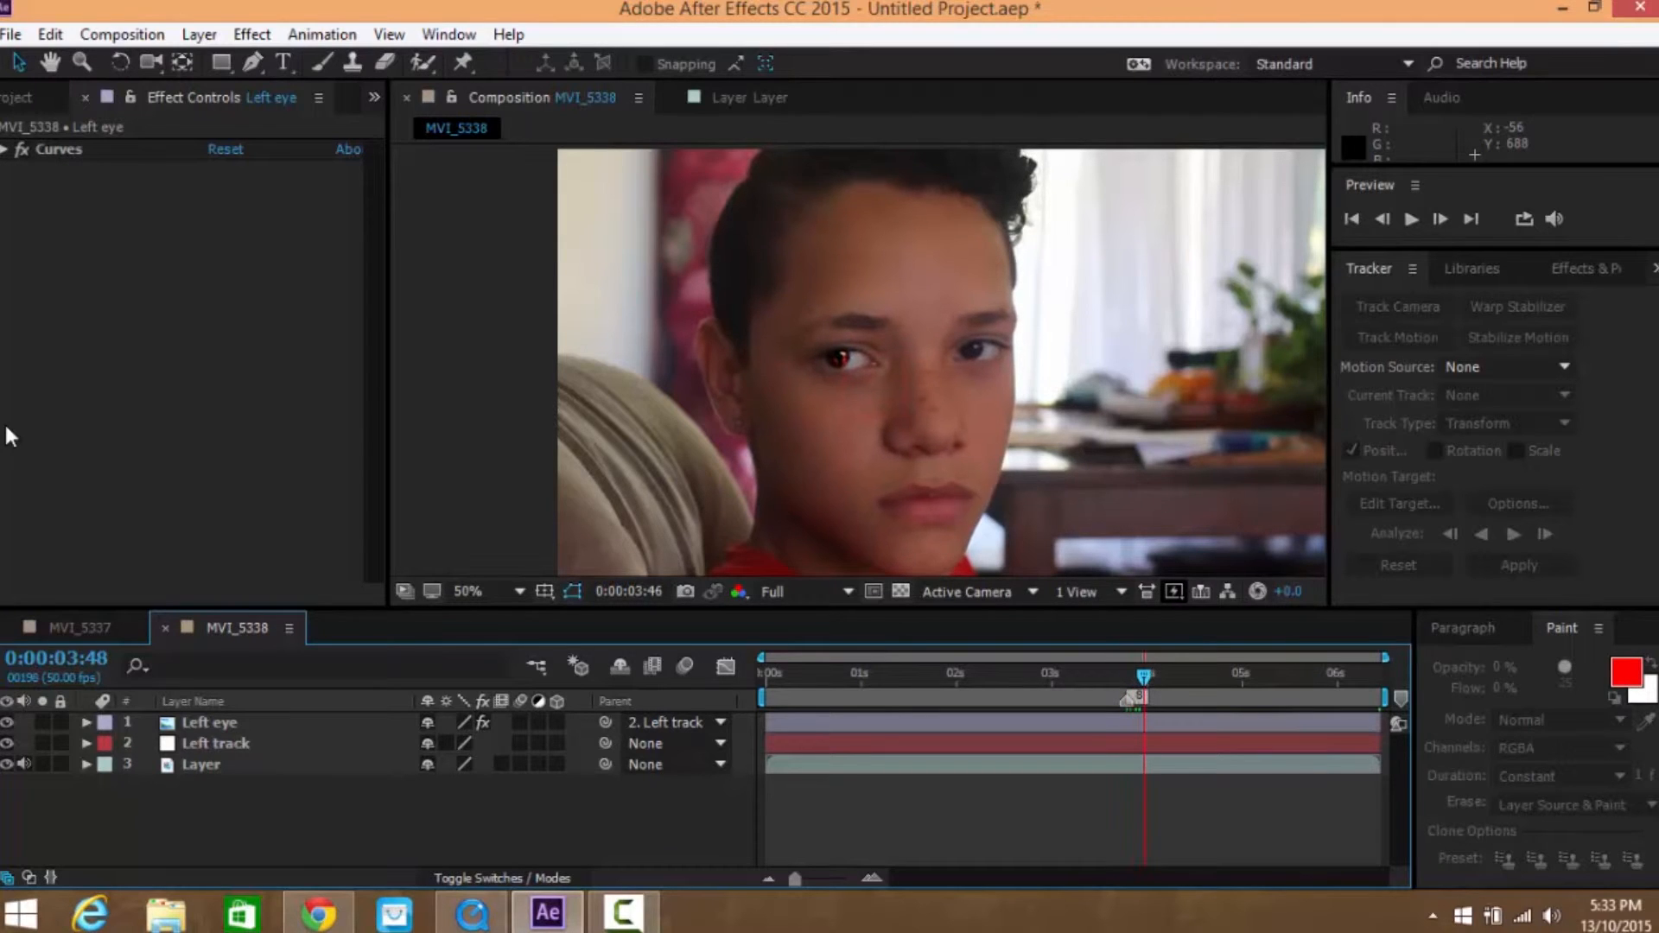
drag(1173, 673, 1287, 673)
Hide the Left track null and return the current time to 0:00:03:39
click(7, 743)
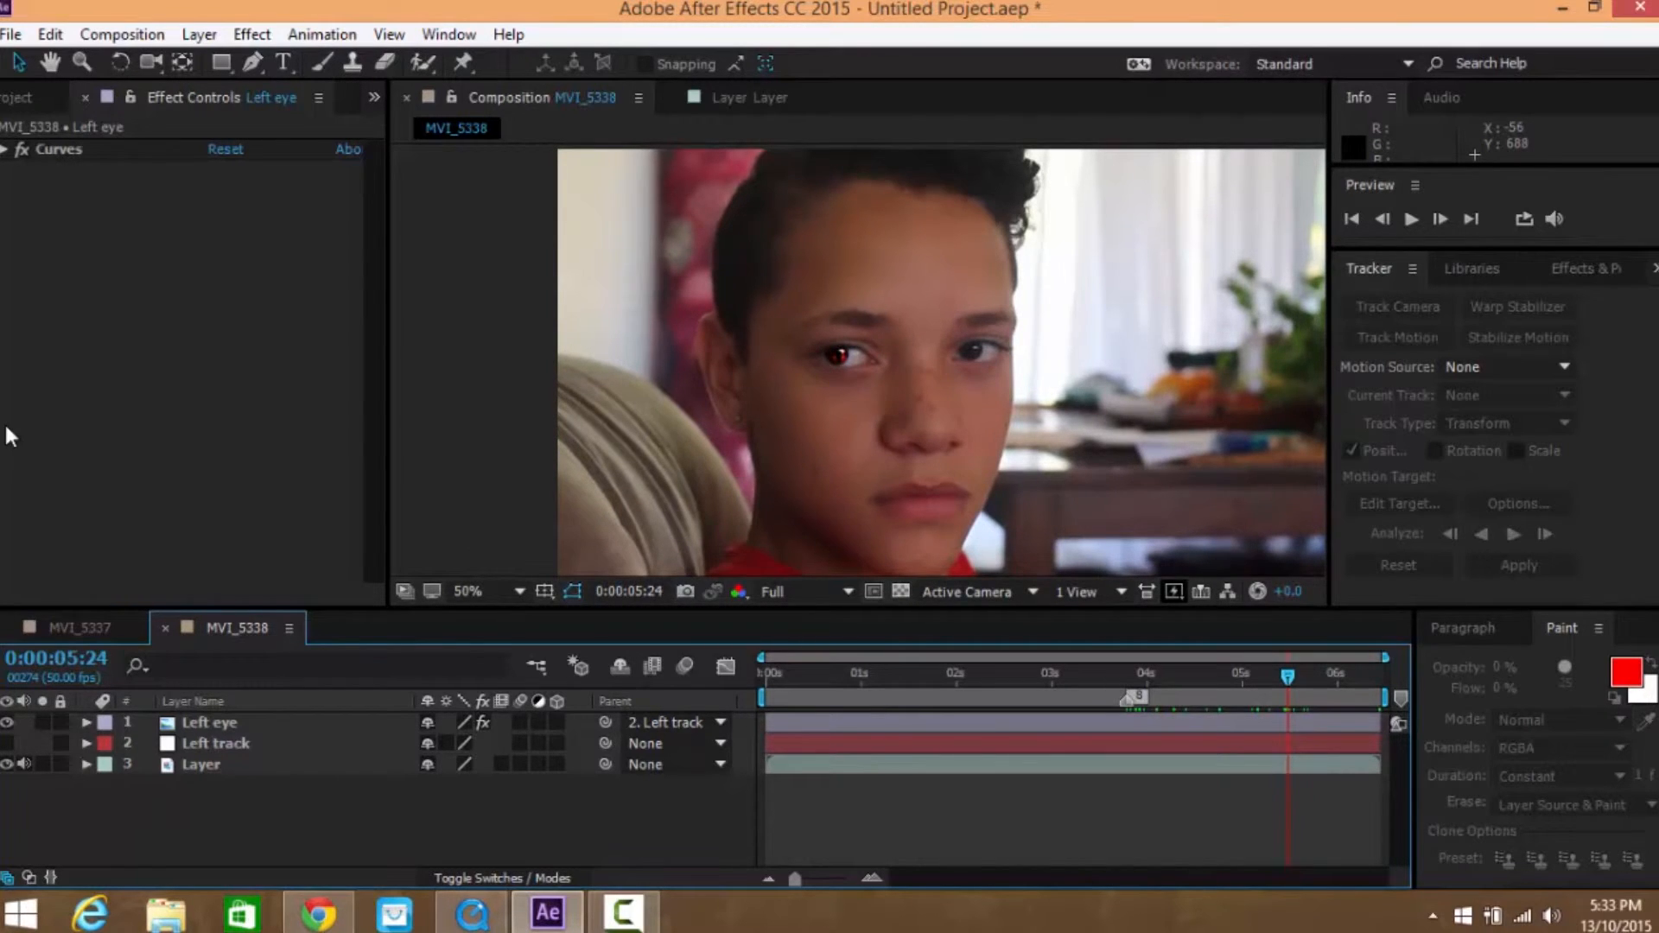
click(1123, 673)
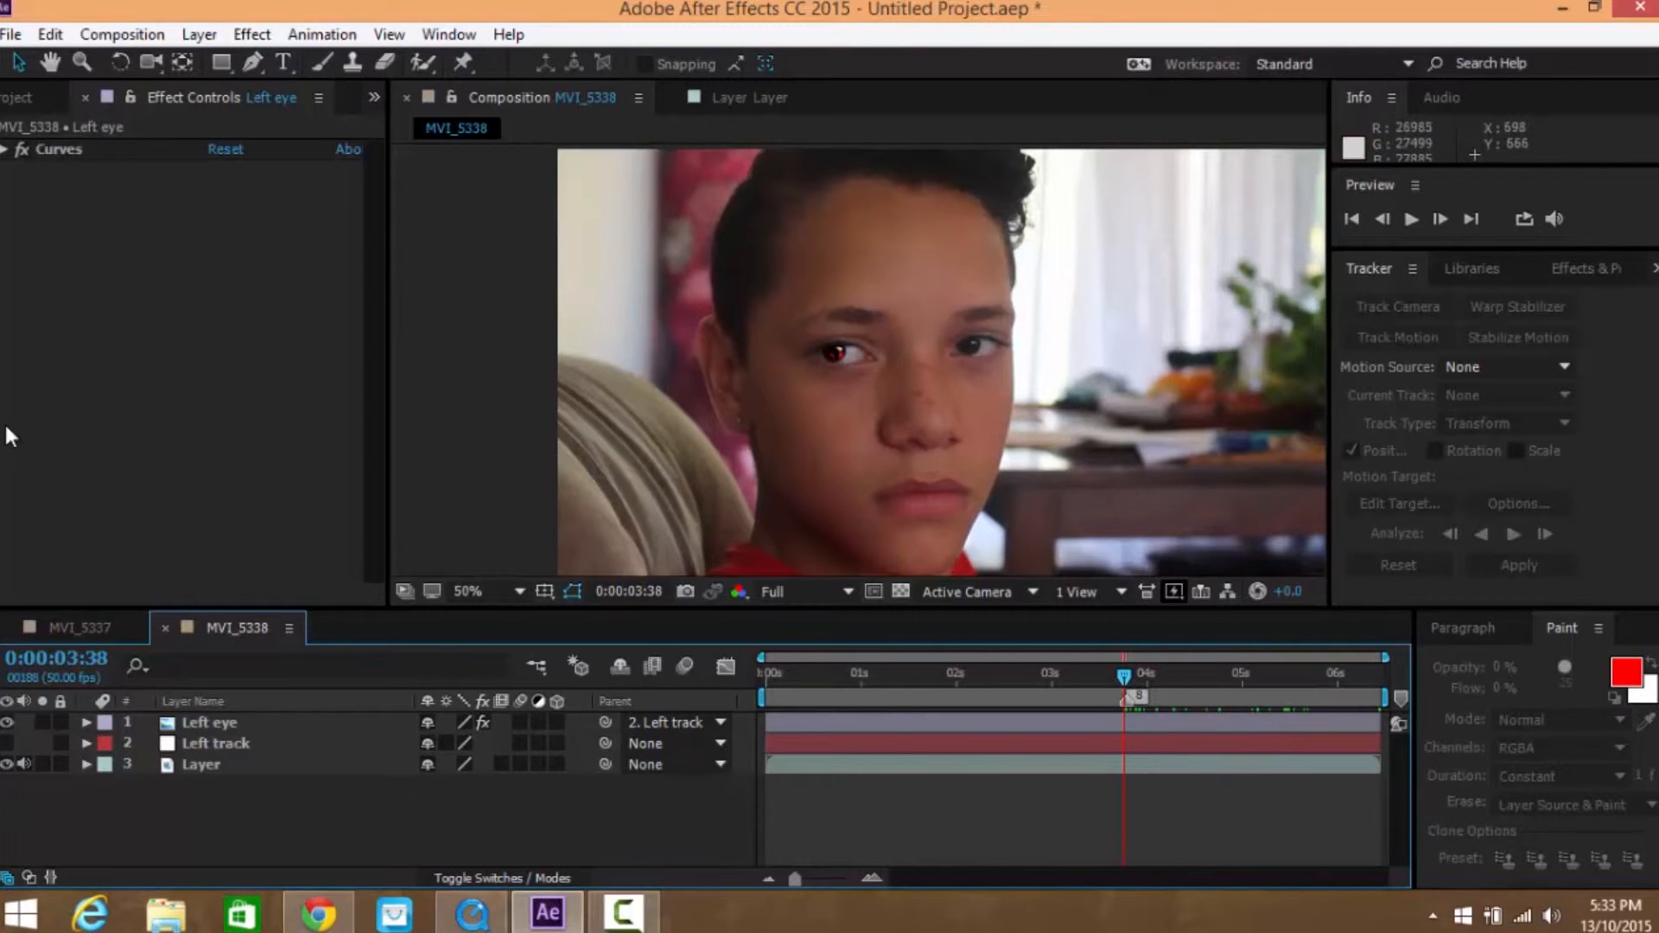
key(Page_Down)
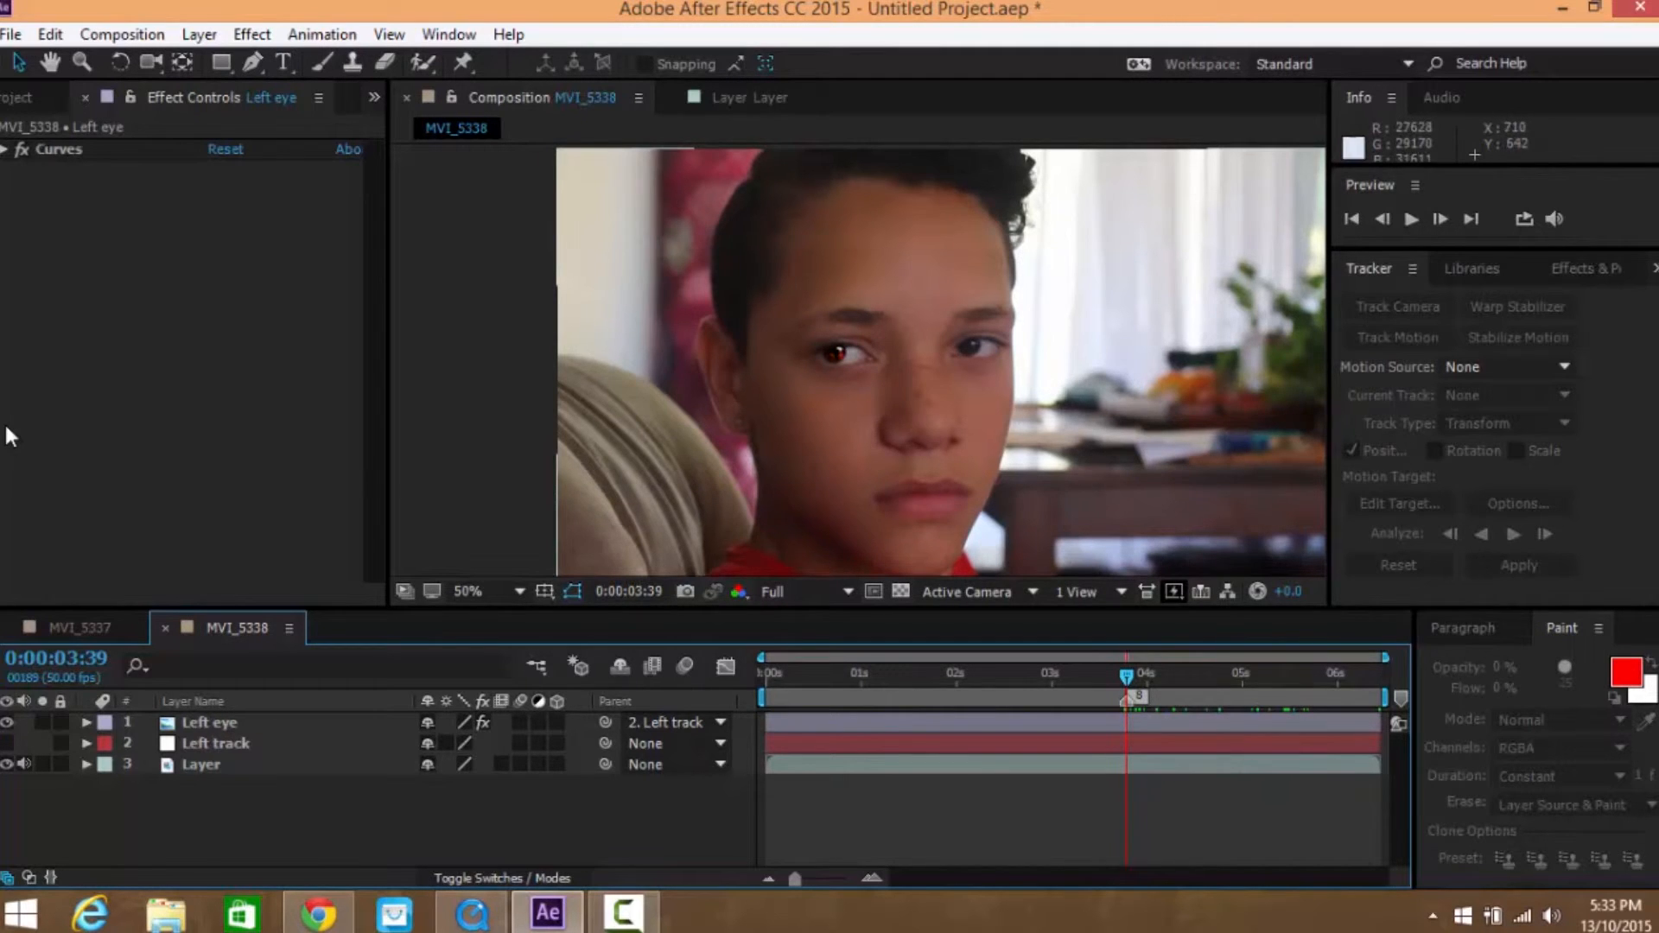
Step back through the blink and set the current time to 0:00:03:29, where the eyes are nearly closed
key(Page_Up)
key(Page_Up)
key(Page_Up)
key(Page_Up)
key(Page_Up)
key(Page_Up)
key(Page_Up)
key(Page_Up)
key(Page_Up)
key(Page_Up)
key(Page_Up)
key(Page_Up)
key(Page_Up)
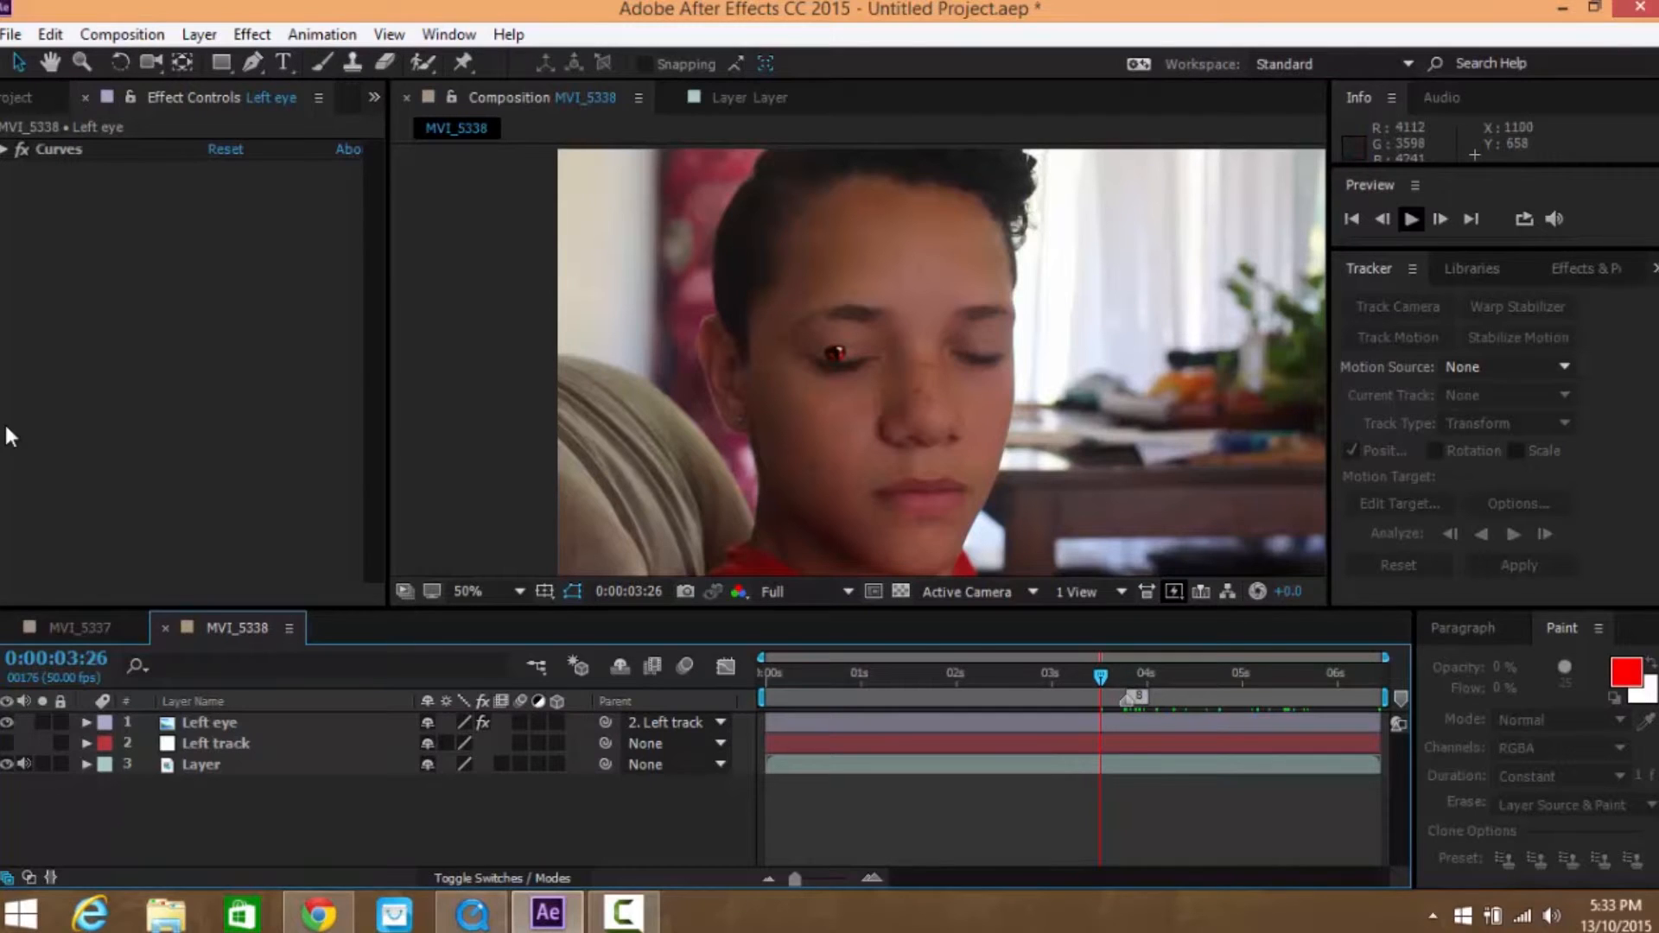
click(1439, 219)
key(Page_Down)
key(Page_Down)
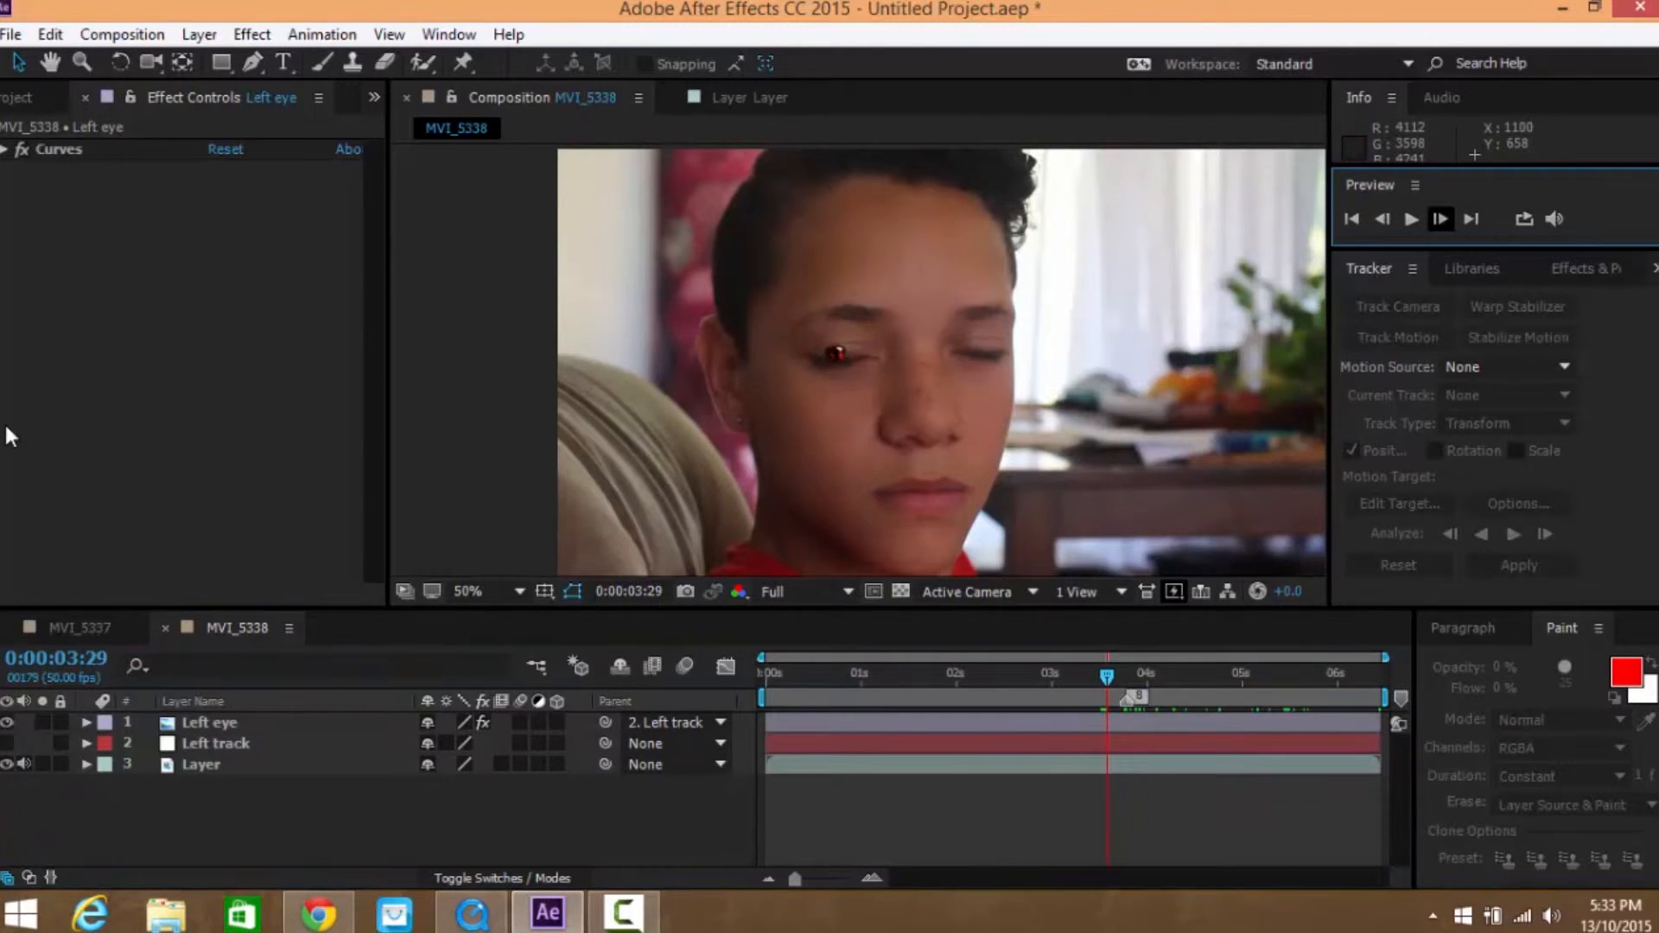
key(Page_Up)
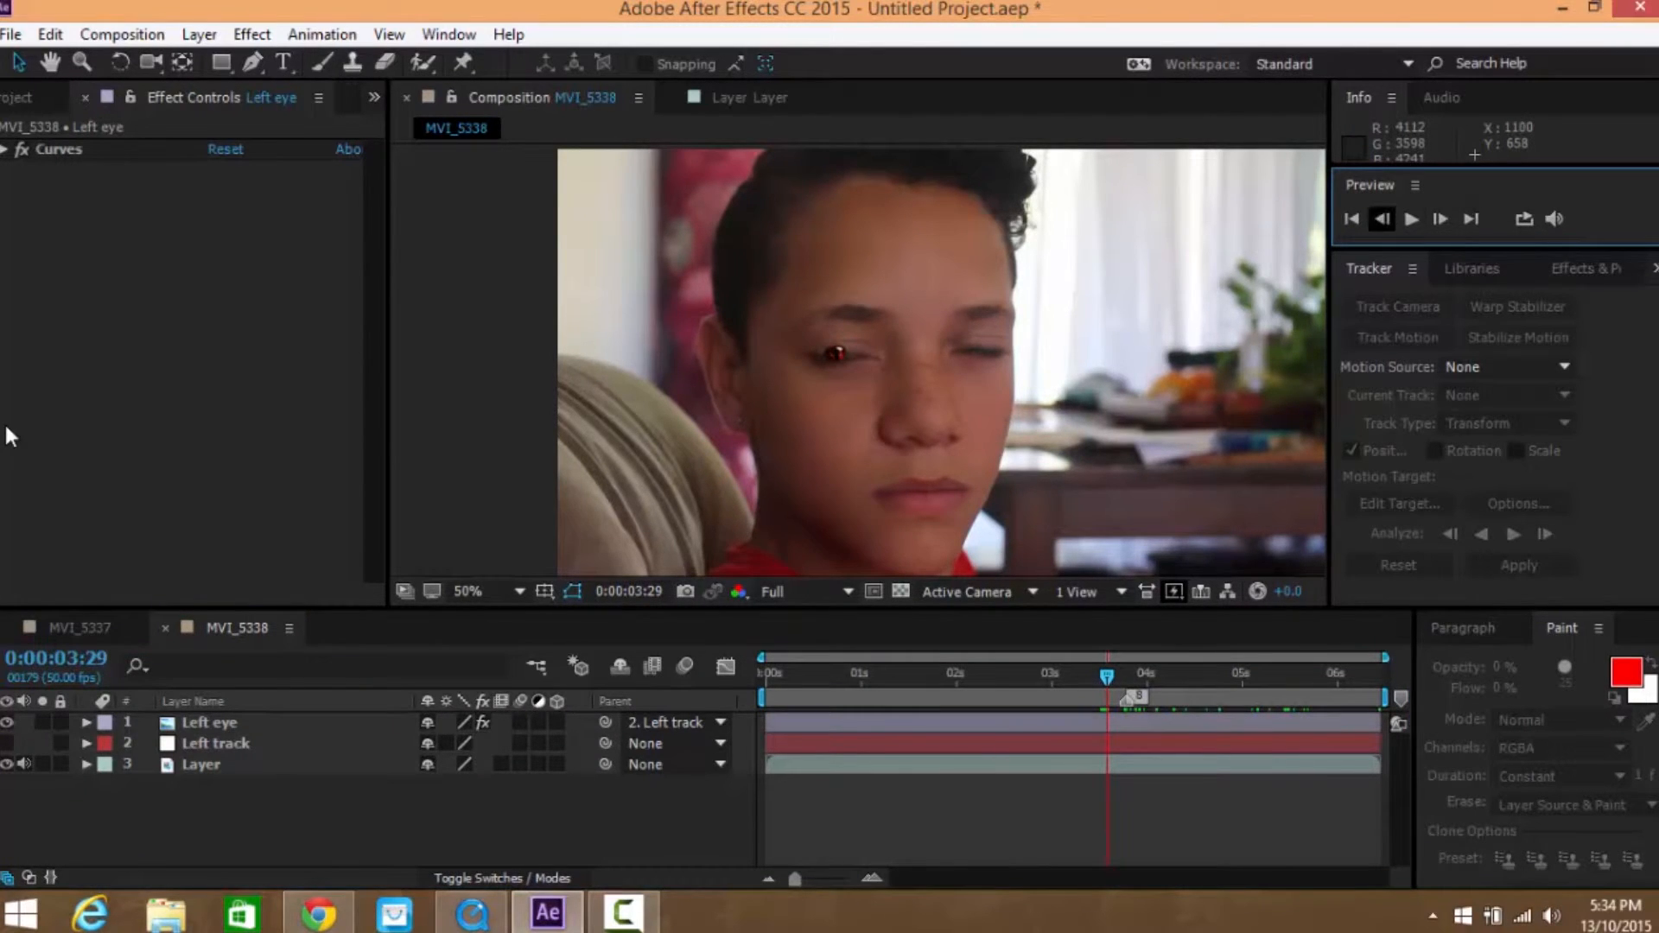
key(space)
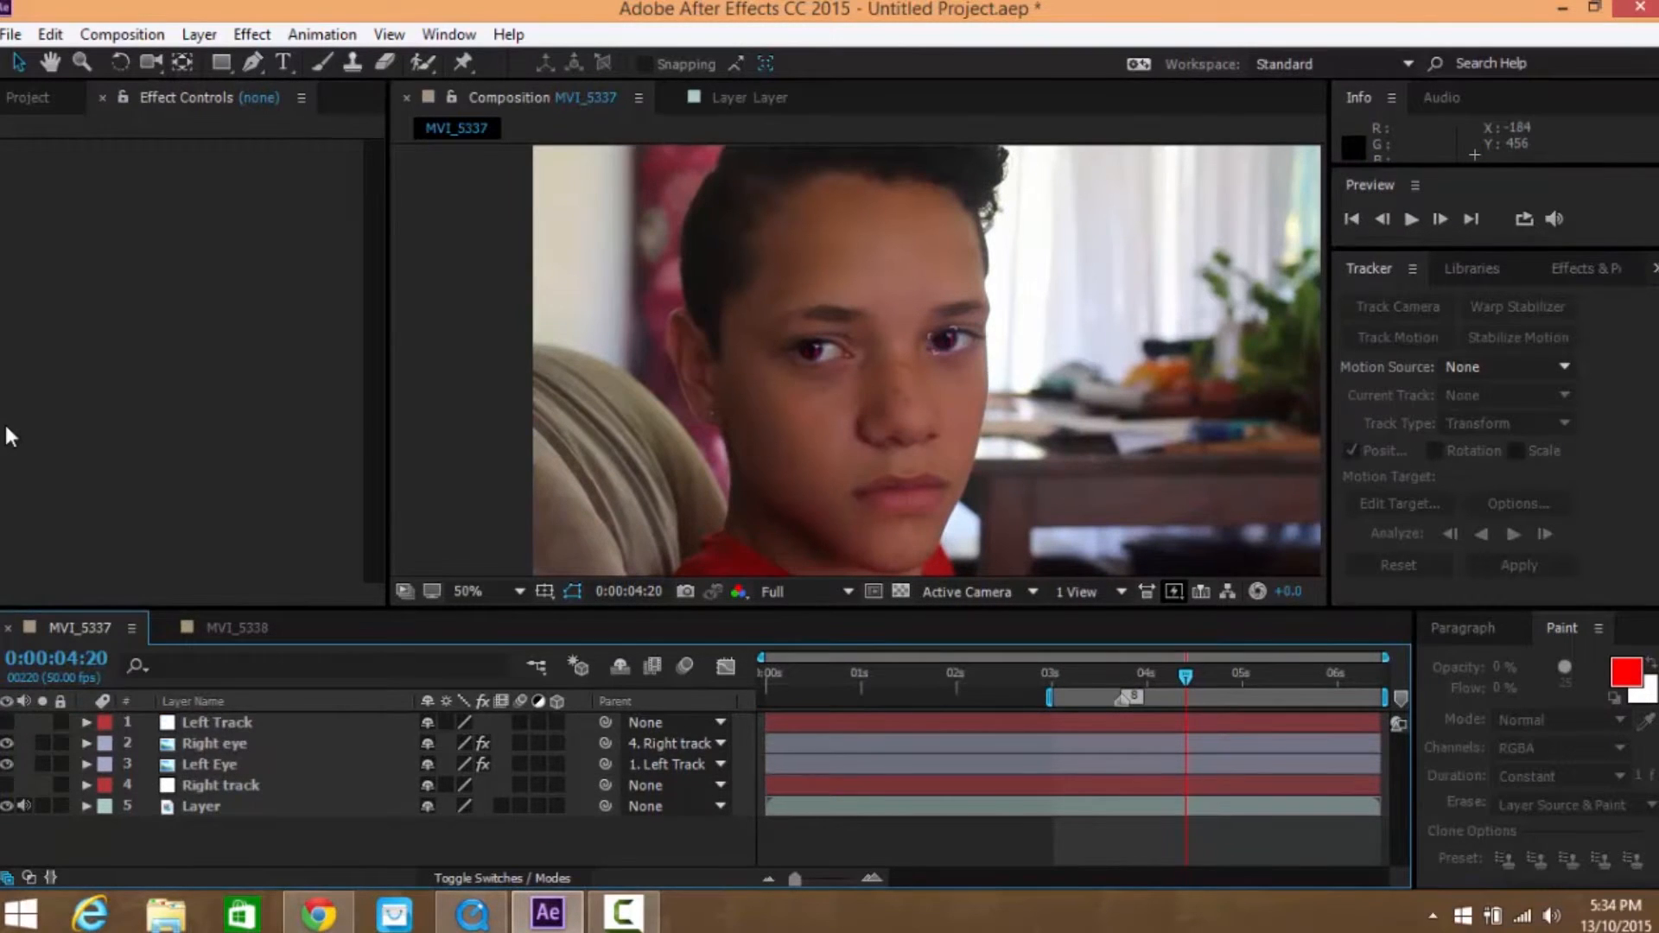
Examine the Left Eye layer's mask properties and a close-up of both eyes in the MVI_5337 composition
key(KP_3)
key(m)
key(m)
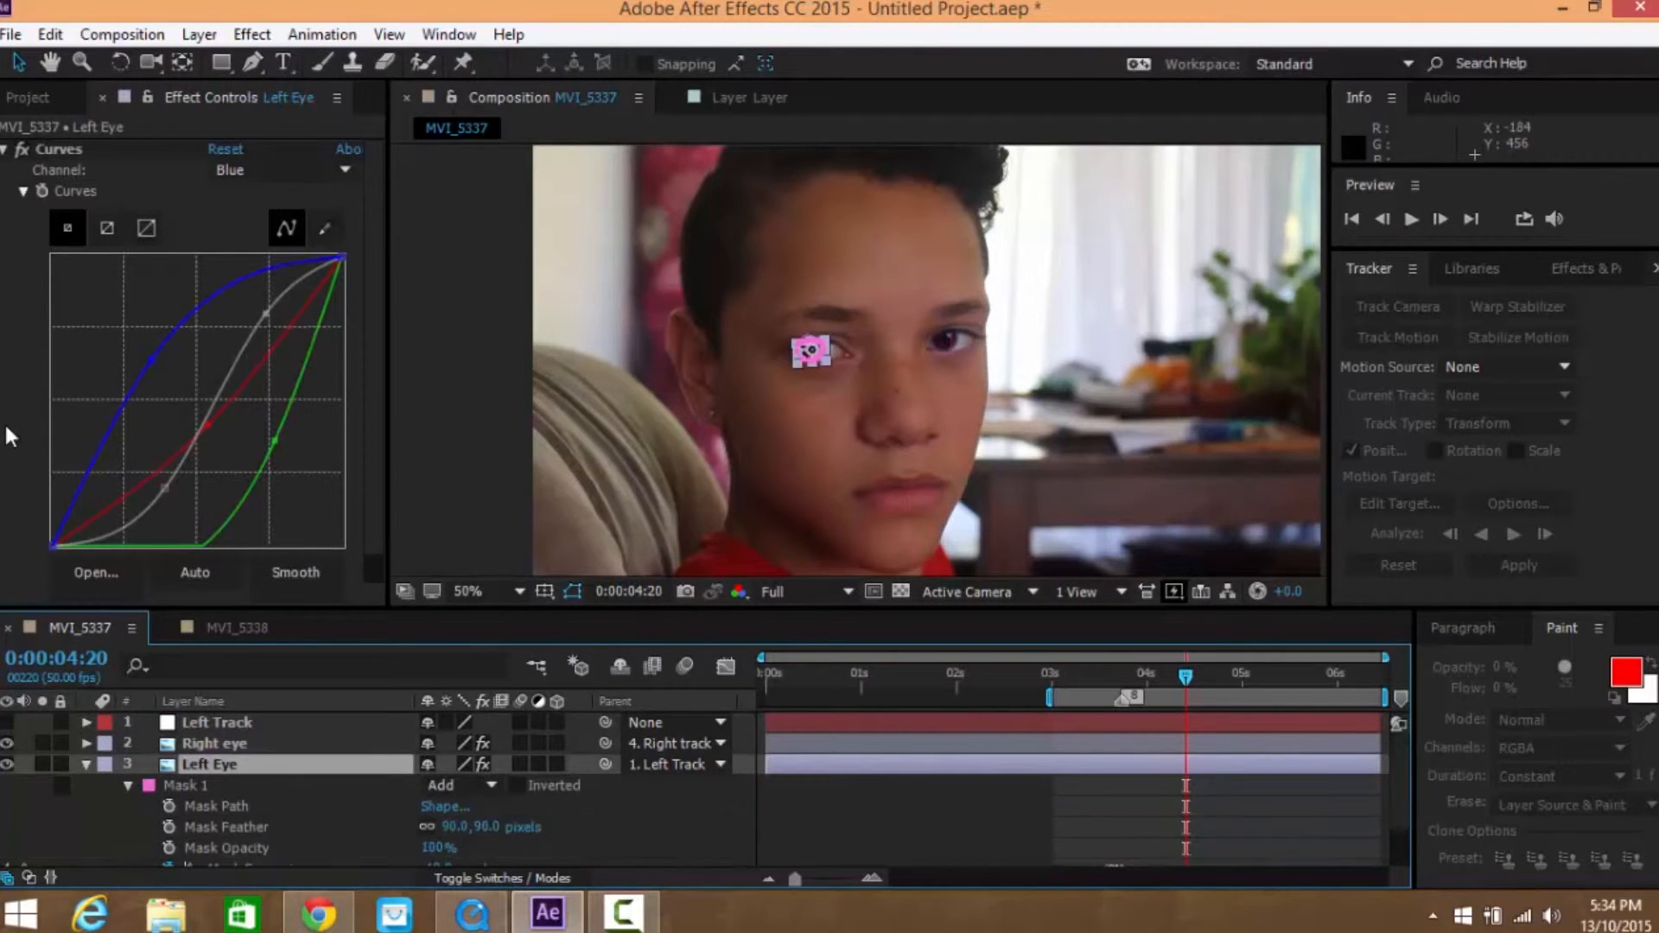
key(comma)
key(comma)
key(period)
key(period)
key(period)
key(period)
key(period)
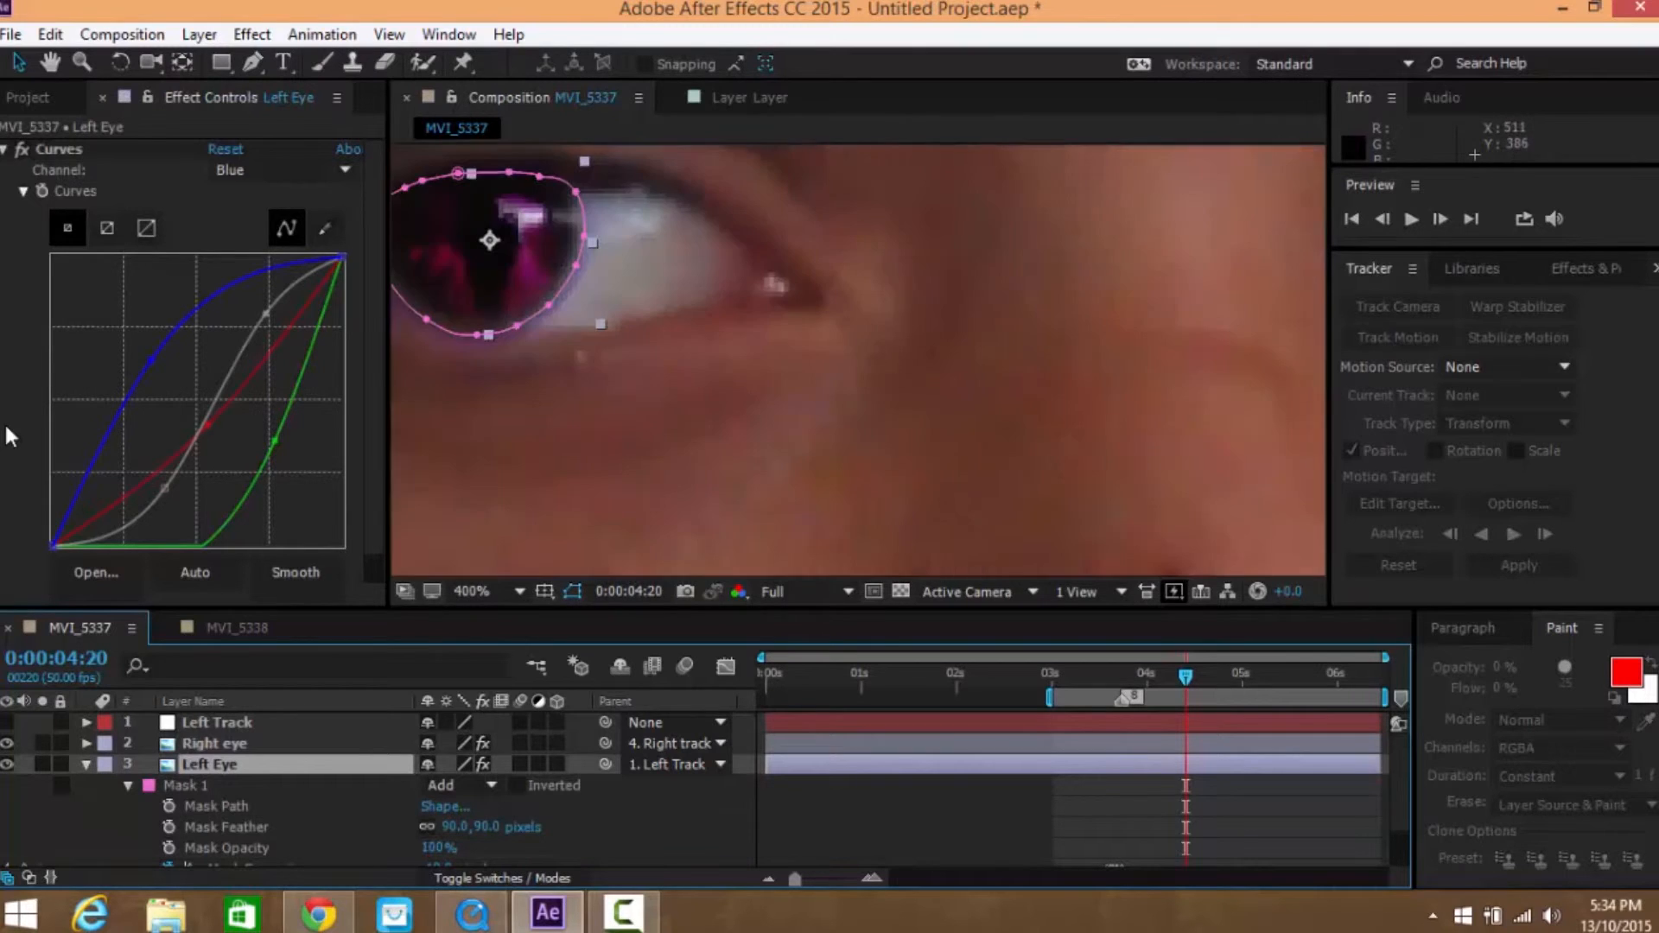
key(F2)
key(comma)
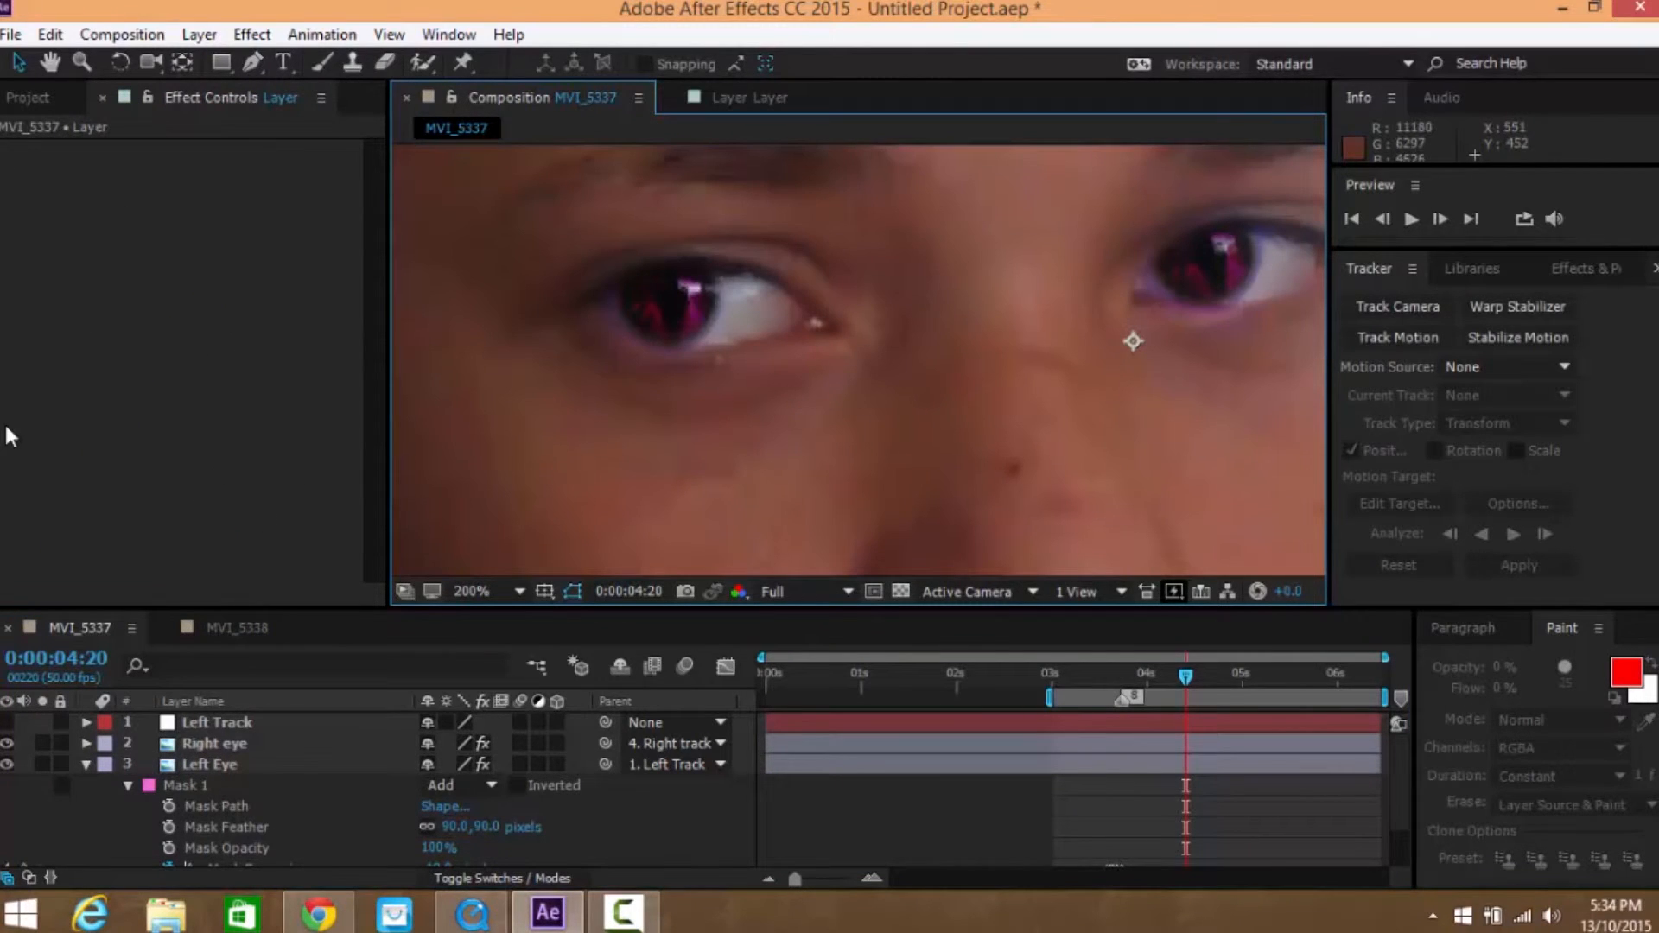
scroll(377, 788, down, 3)
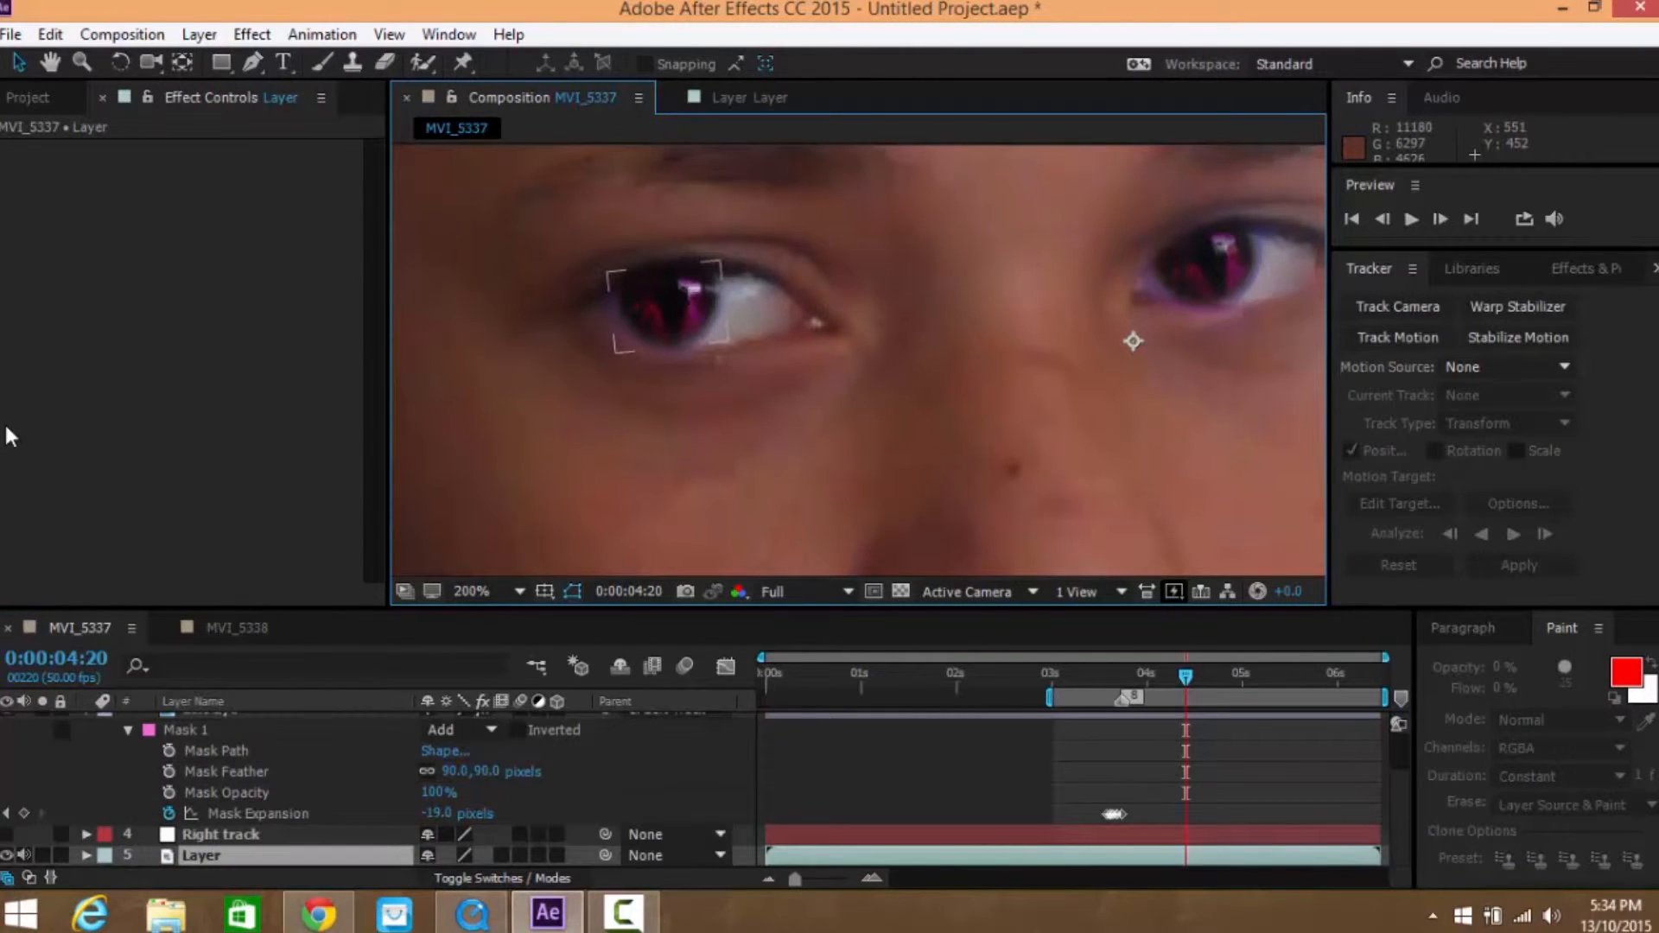
Step through the blink in MVI_5337 to examine how the Left Eye's Mask Expansion is keyframed
key(j)
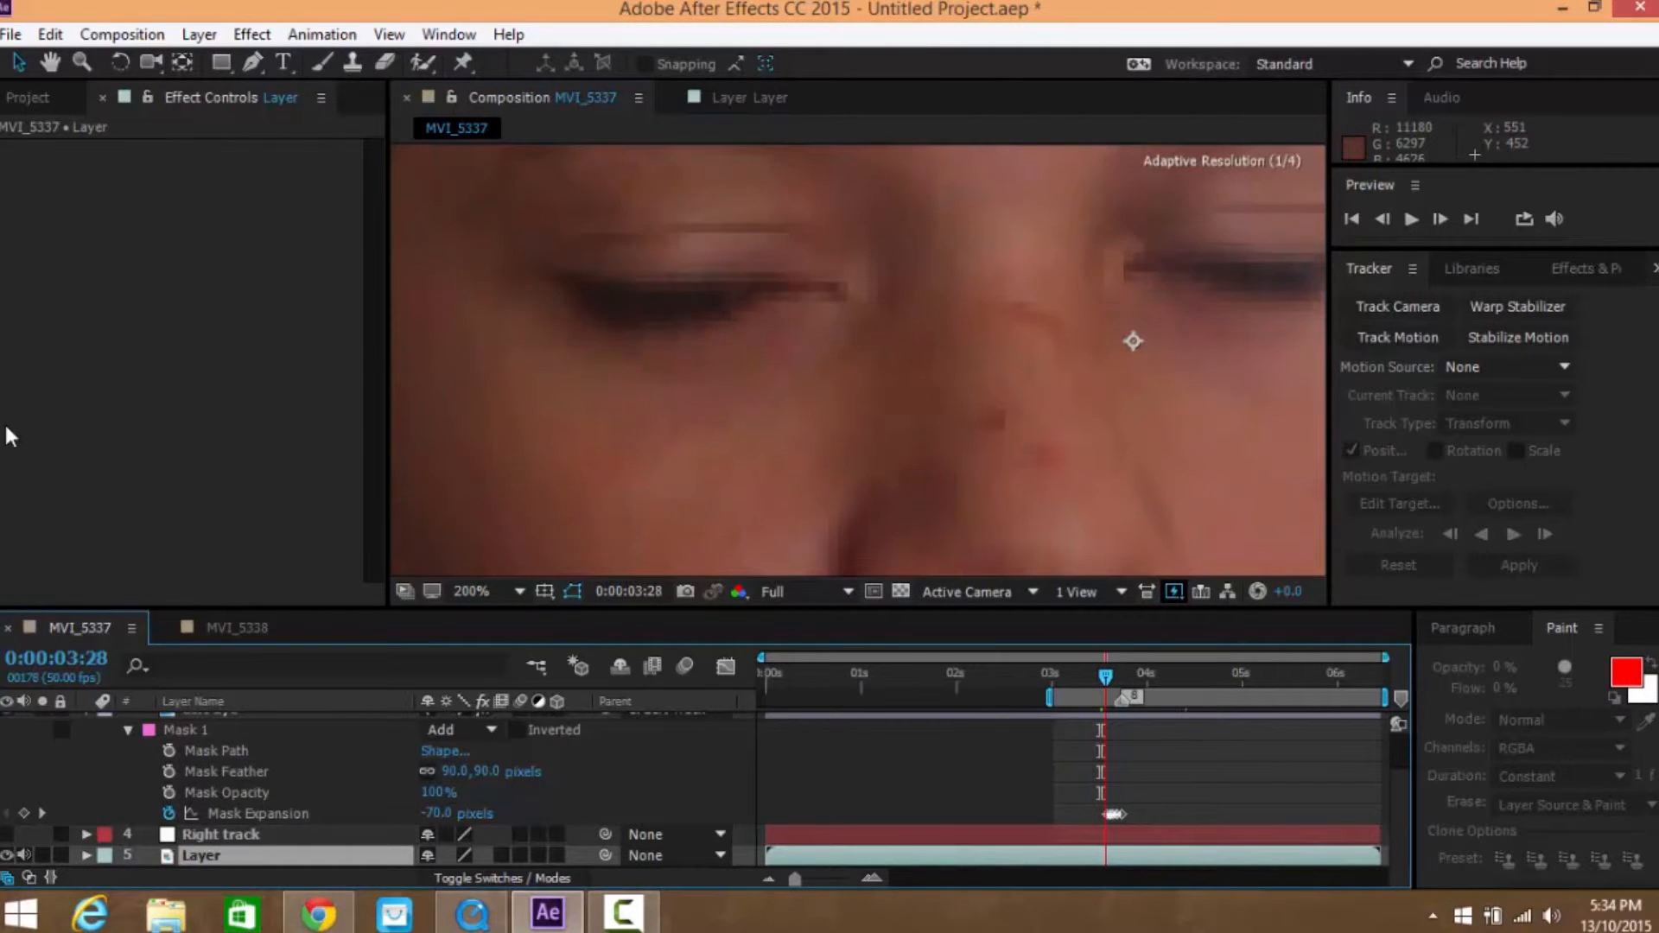
key(Page_Down)
key(Page_Down)
key(Page_Down)
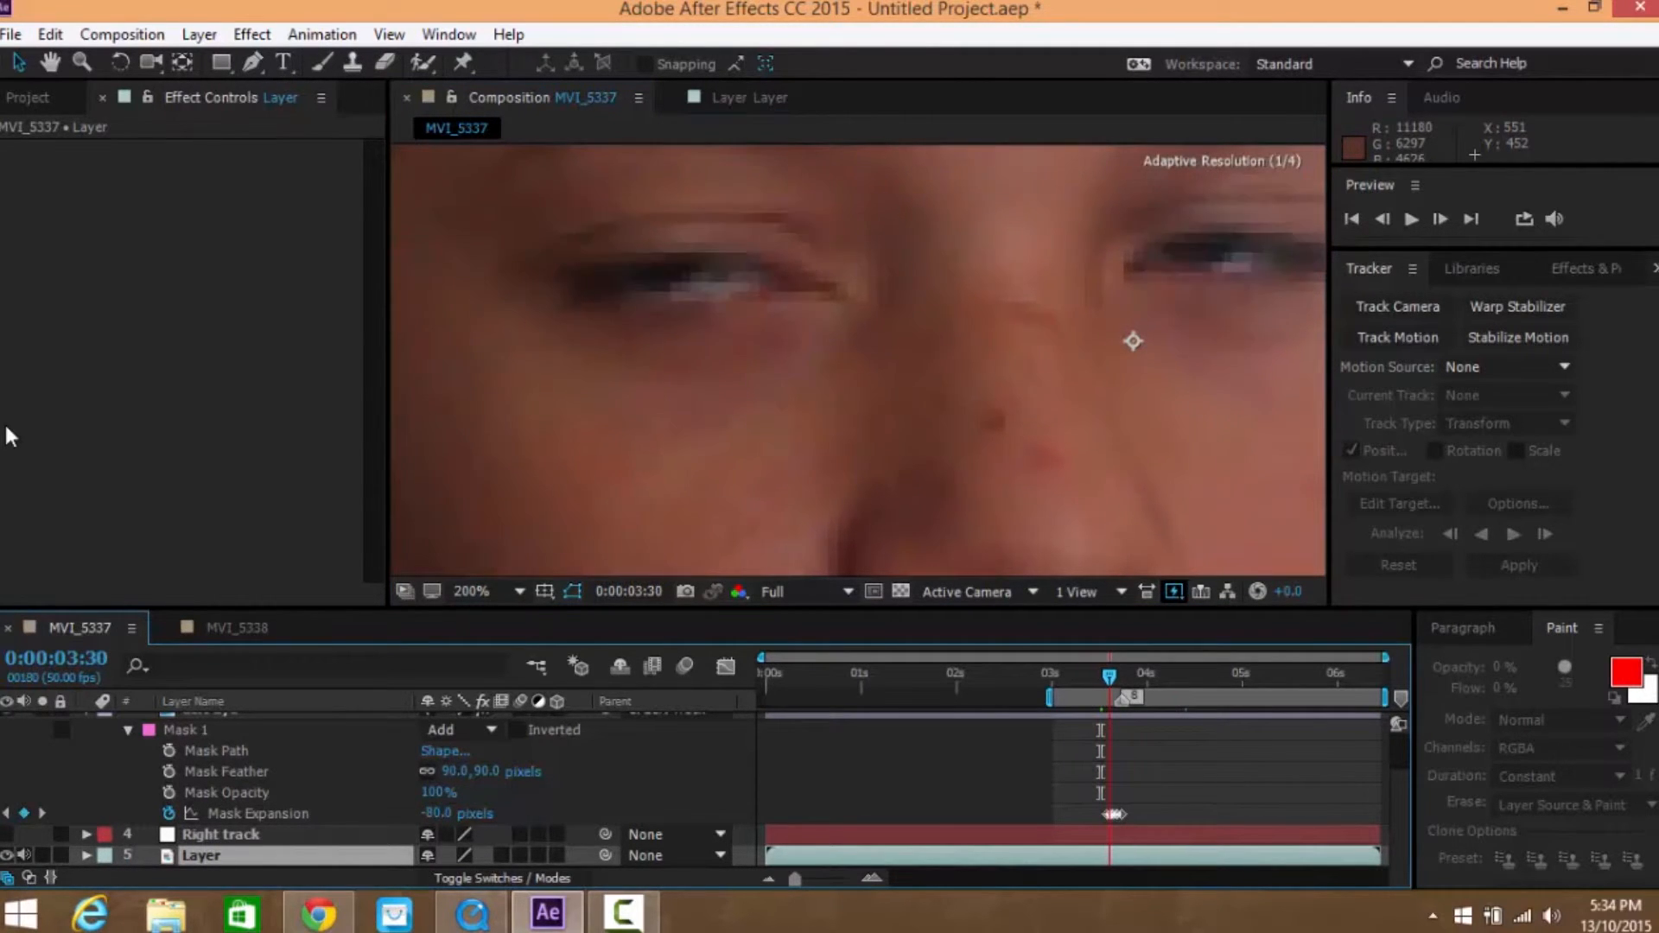
key(Page_Down)
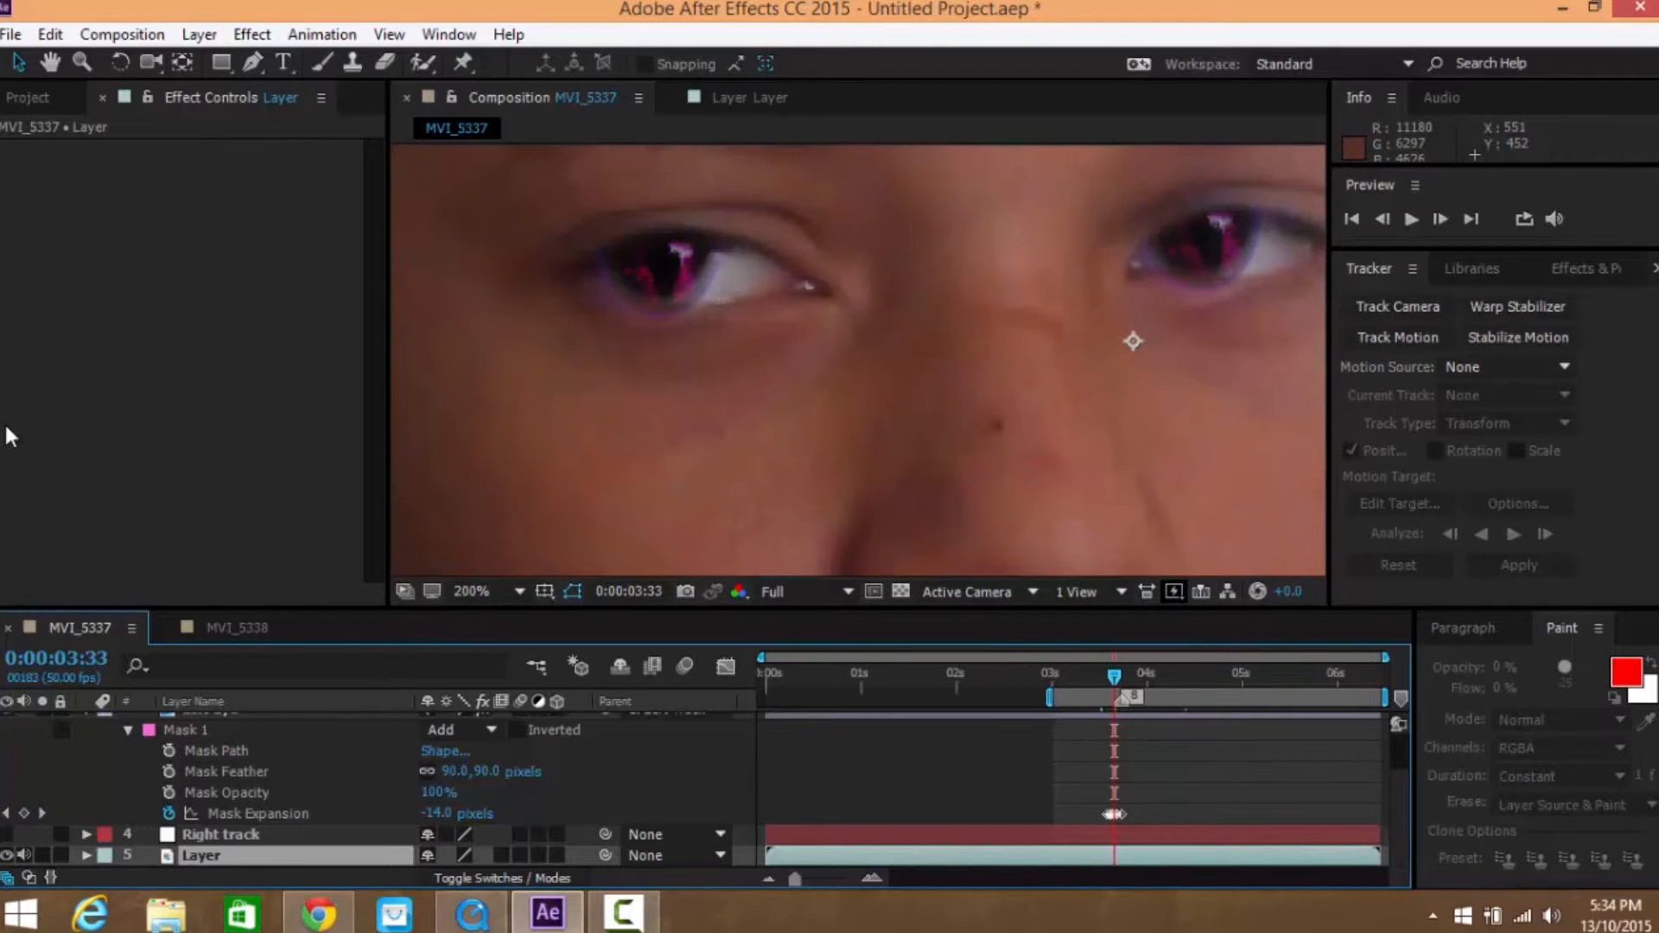
key(Page_Up)
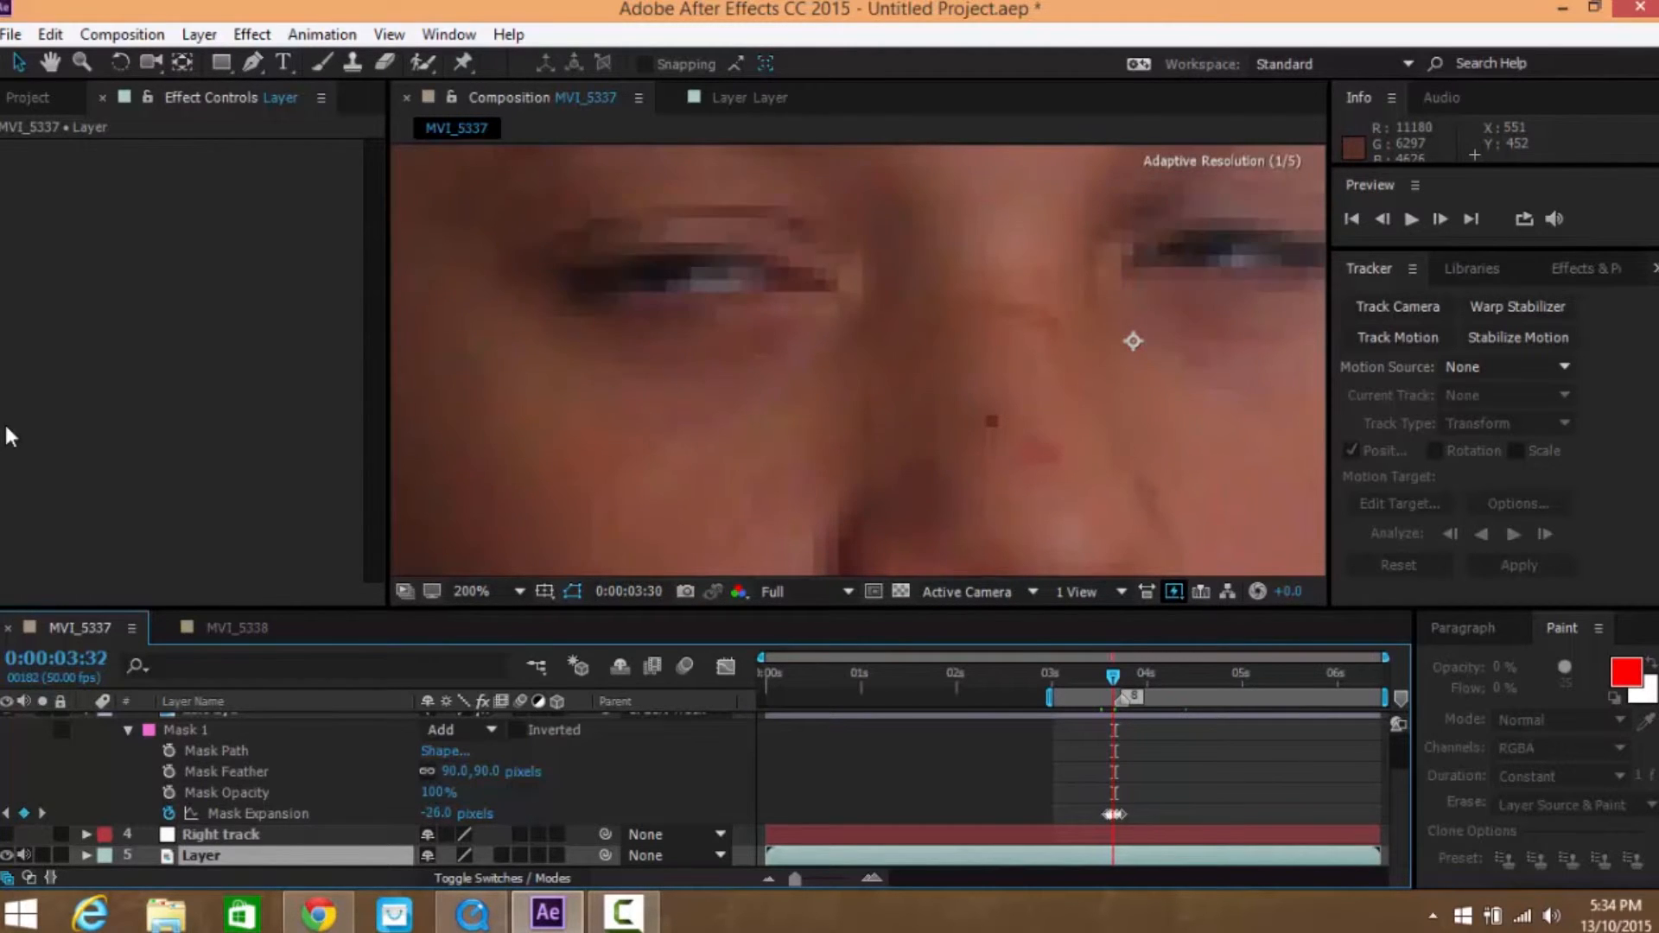
Return to the MVI_5338 composition and reveal all mask properties of the Left eye layer with the eye enlarged to 200%
click(237, 628)
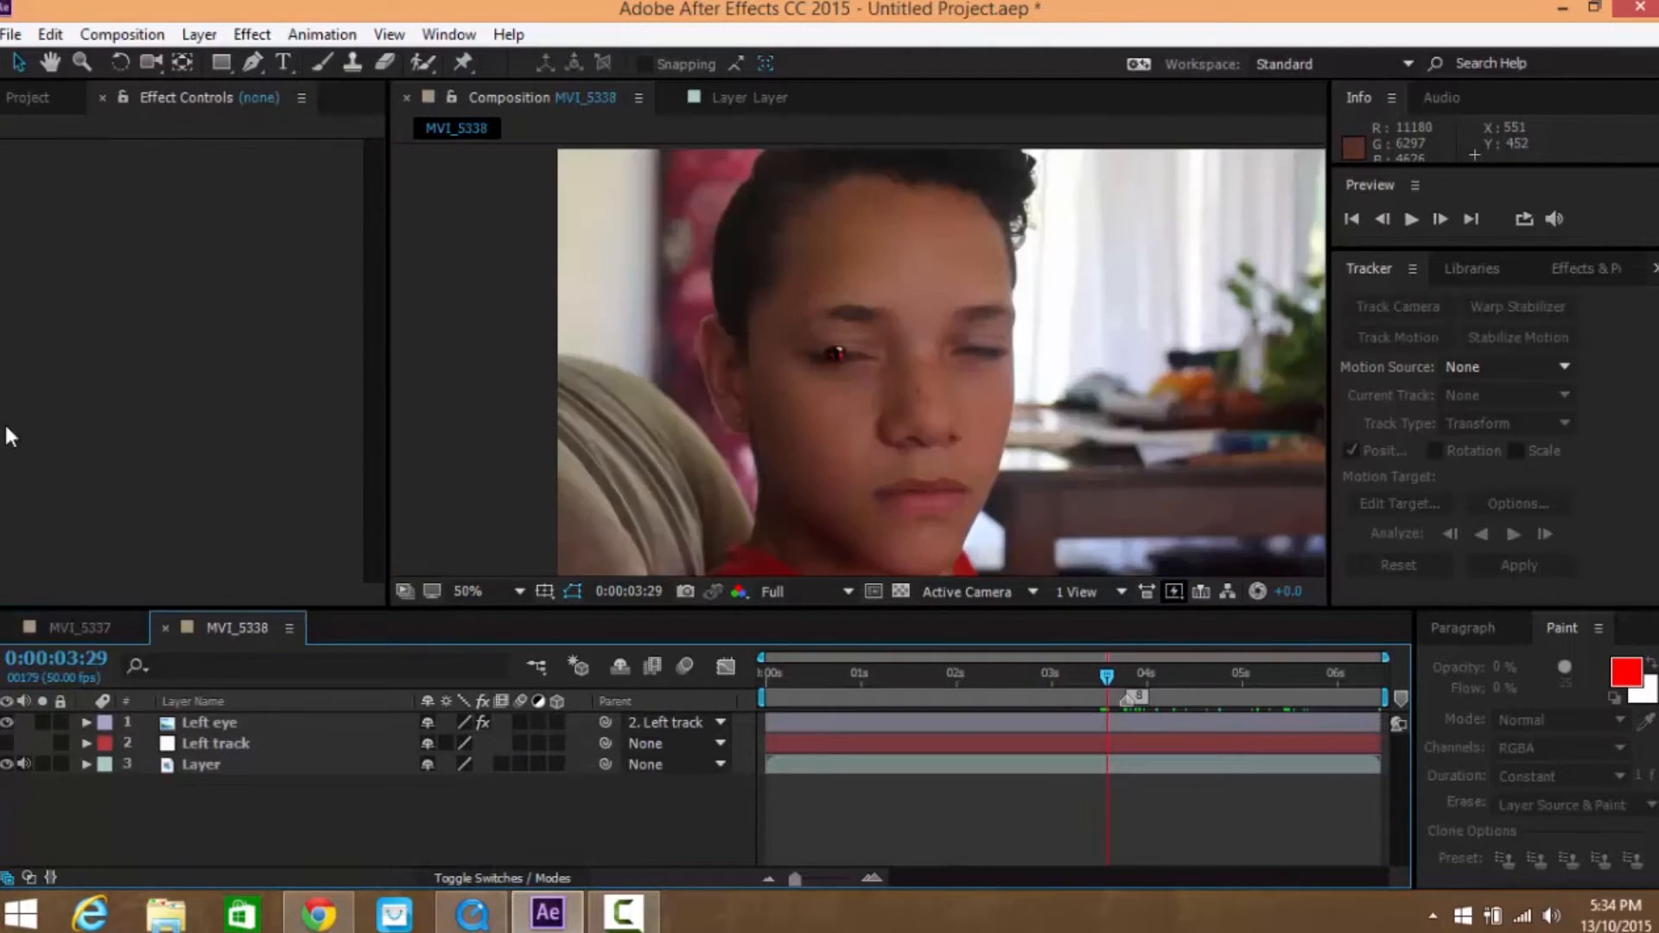
scroll(832, 438, down, 2)
scroll(845, 376, up, 4)
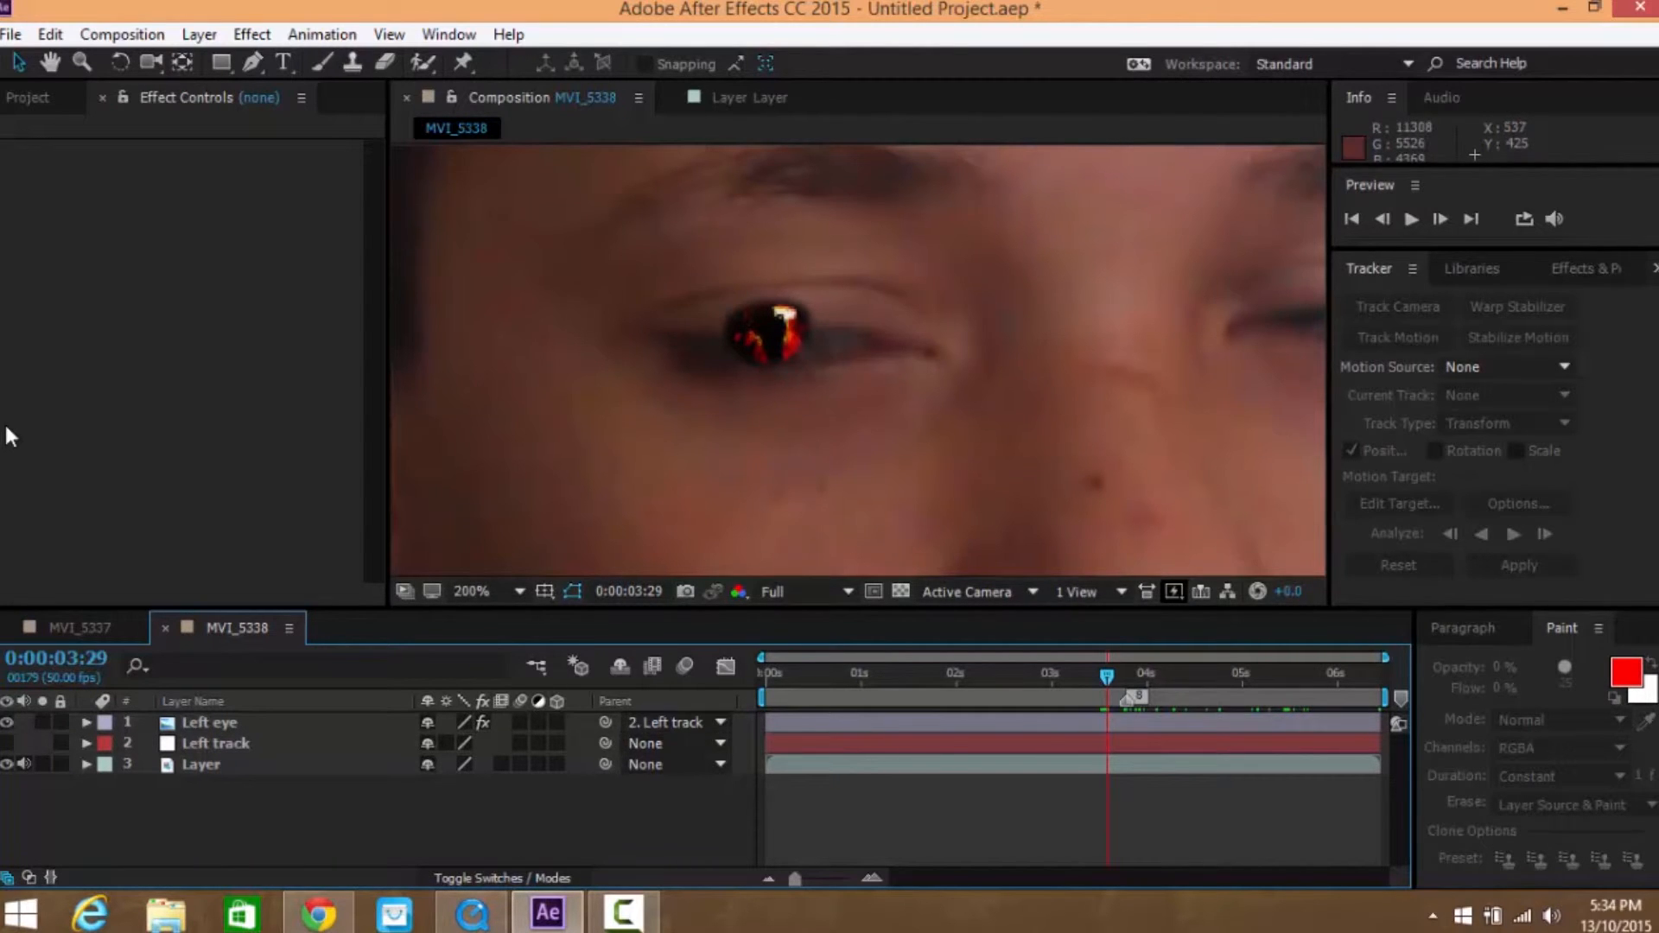
click(210, 722)
key(m)
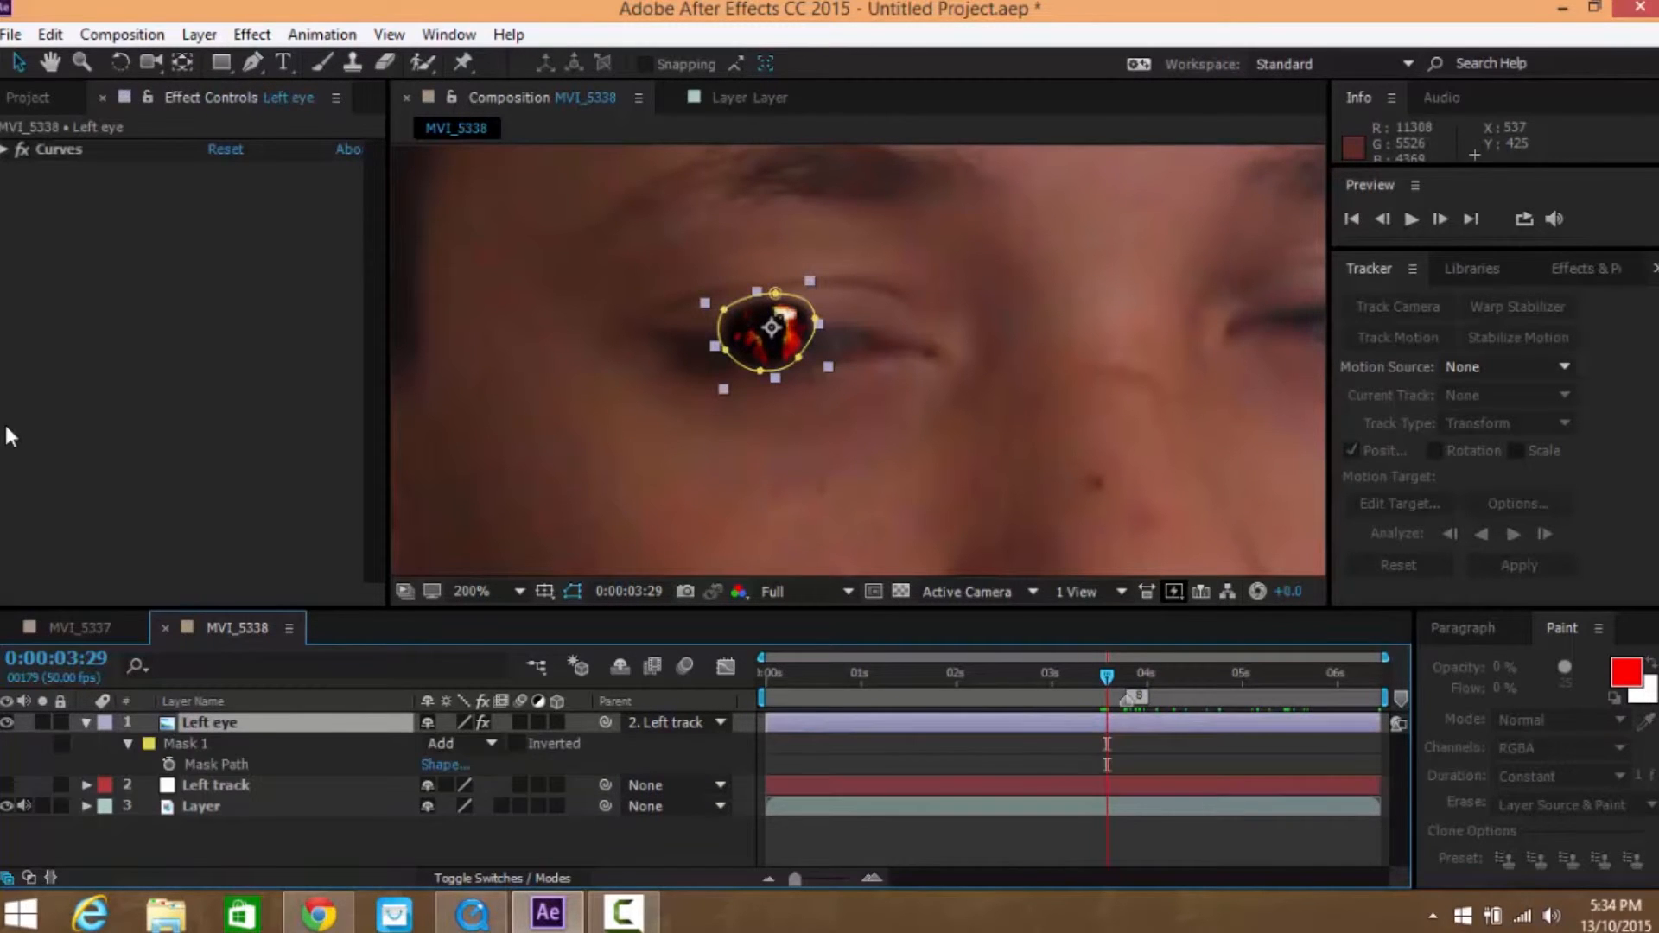
key(m)
key(m)
key(m)
Start keyframing the Left eye's Mask Expansion at 0:00:03:29 with a value of -80 pixels
click(169, 827)
click(185, 743)
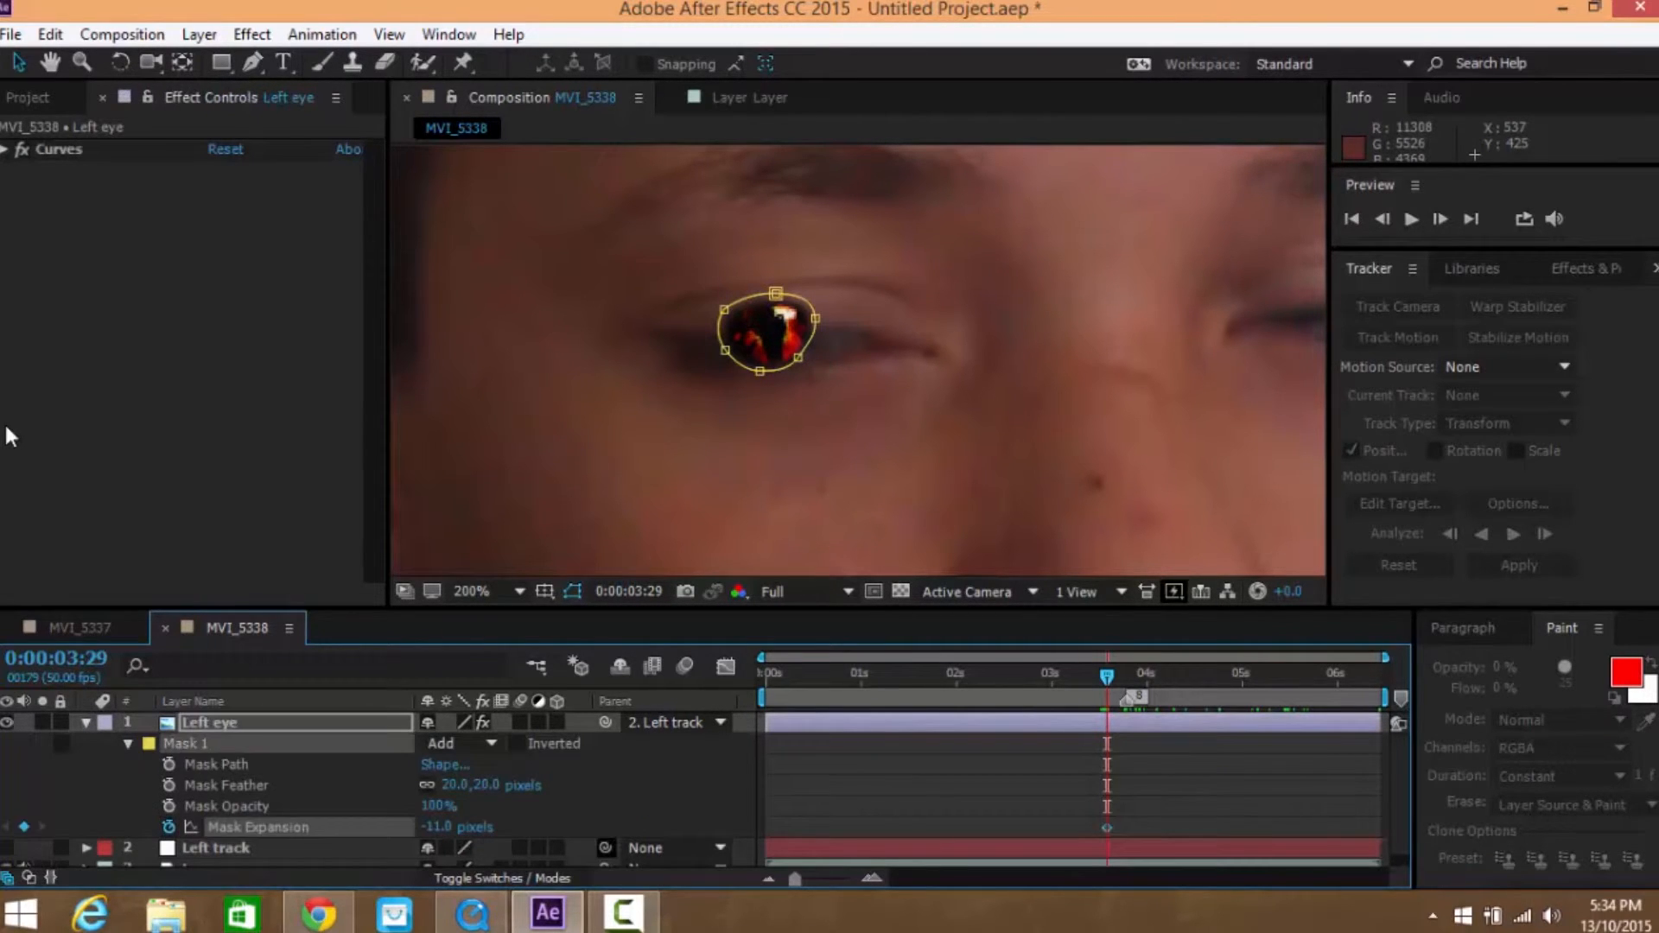
click(456, 827)
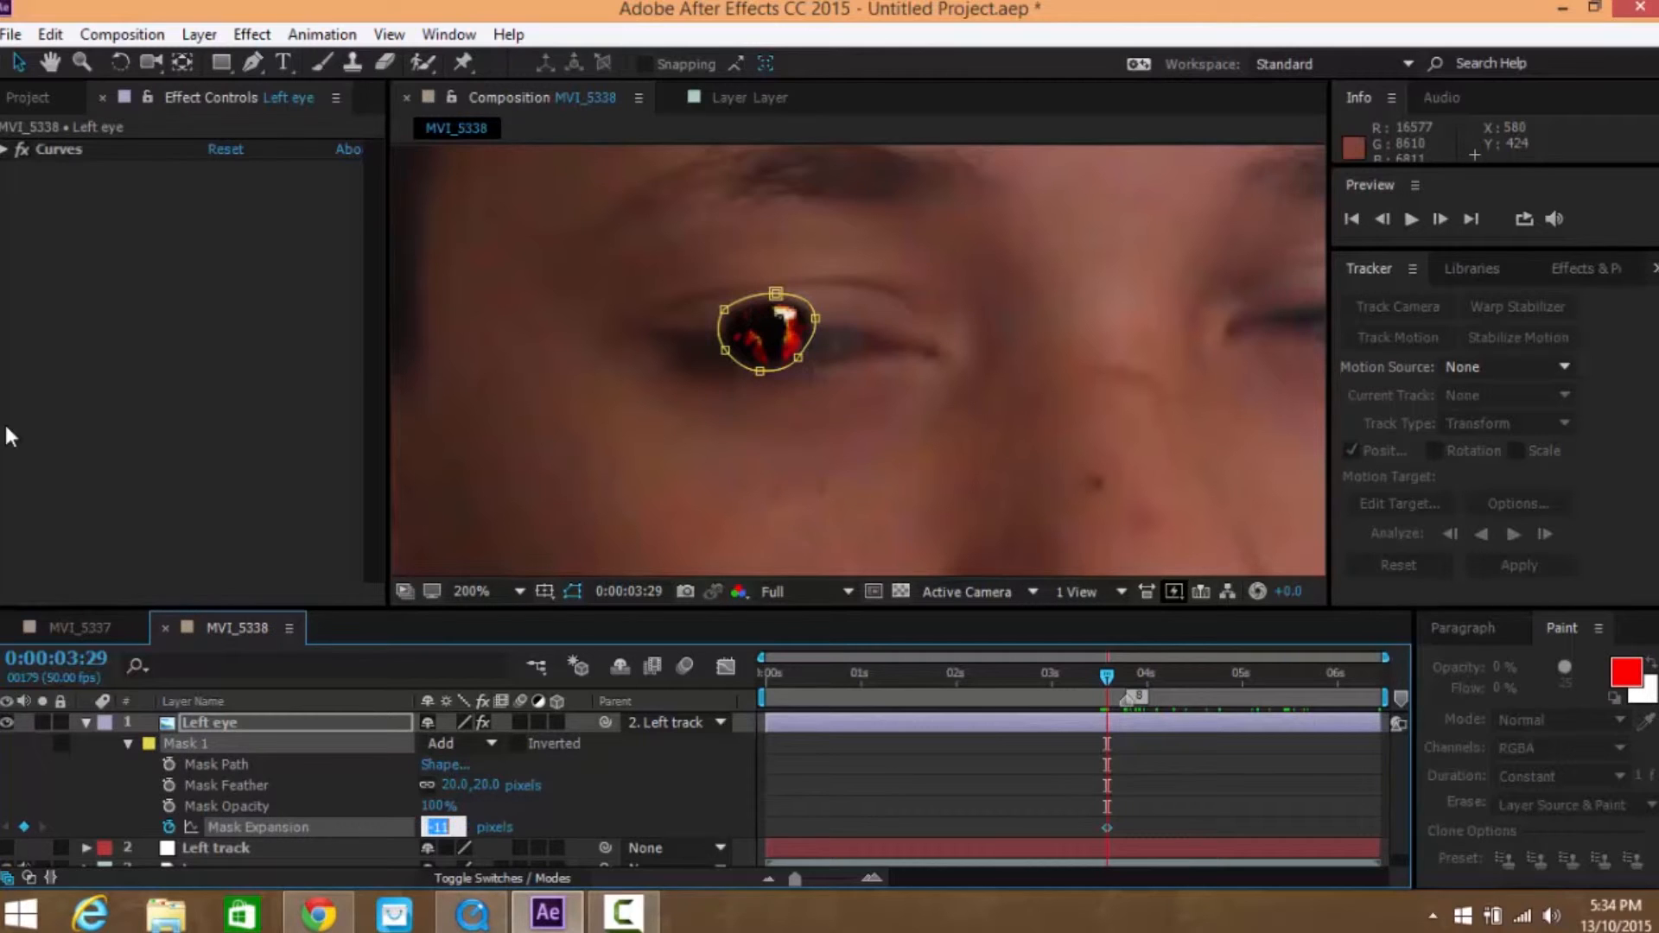
key(Return)
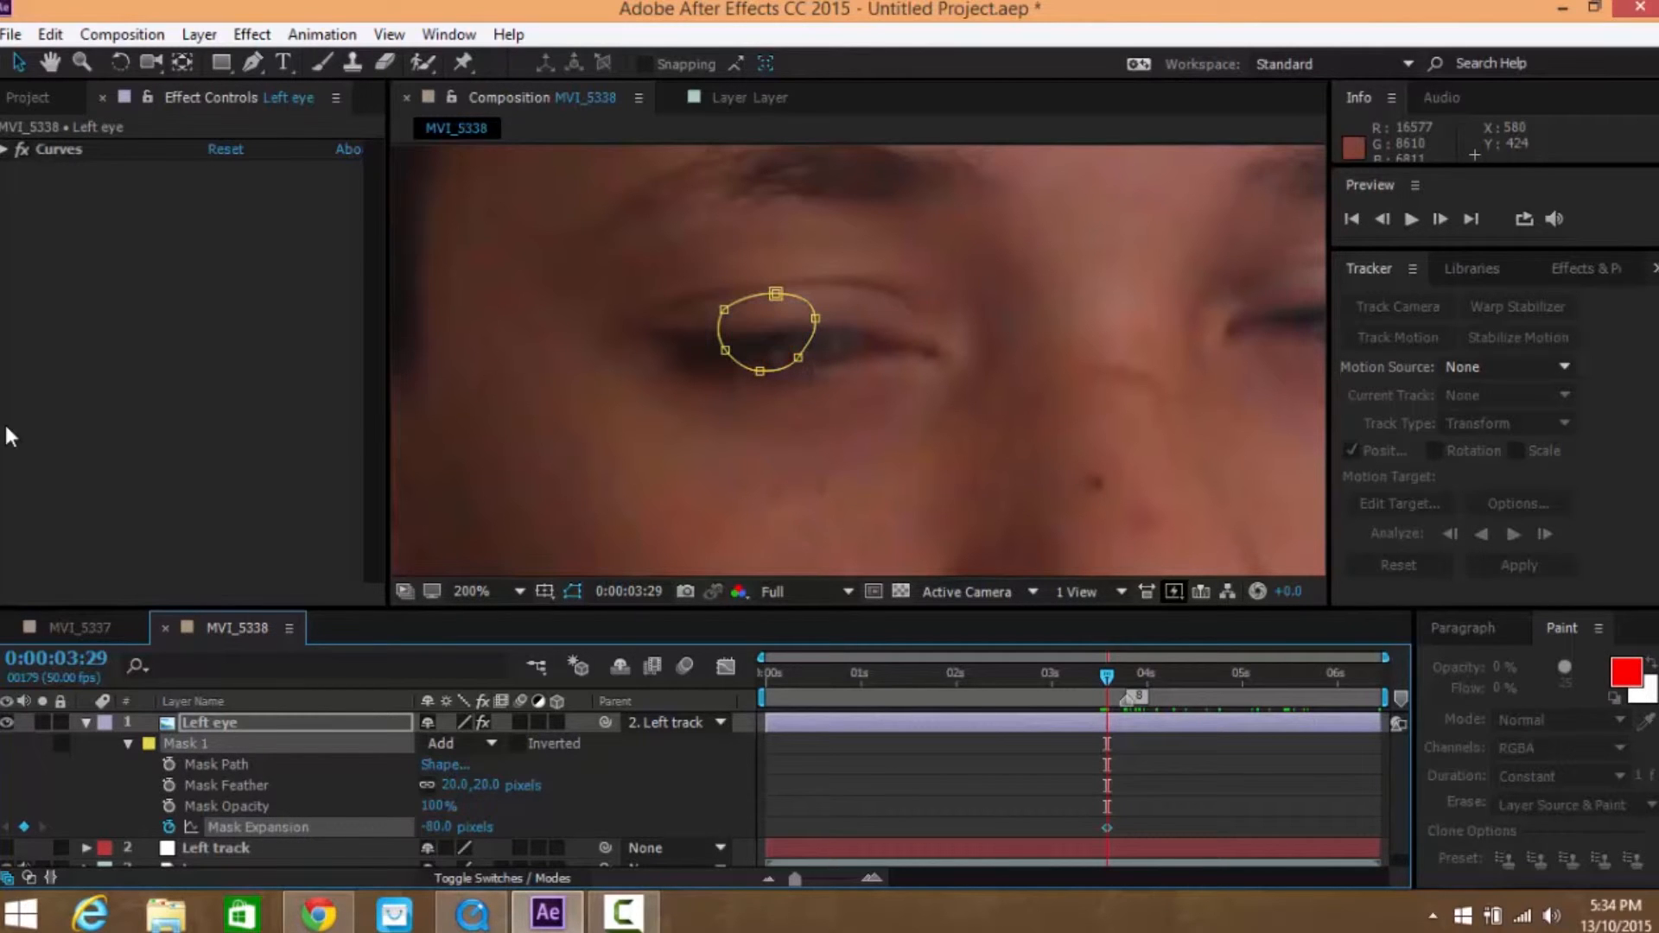
Add a Mask Expansion keyframe of -55 pixels to the Left eye at 0:00:03:31
click(1440, 219)
click(1440, 219)
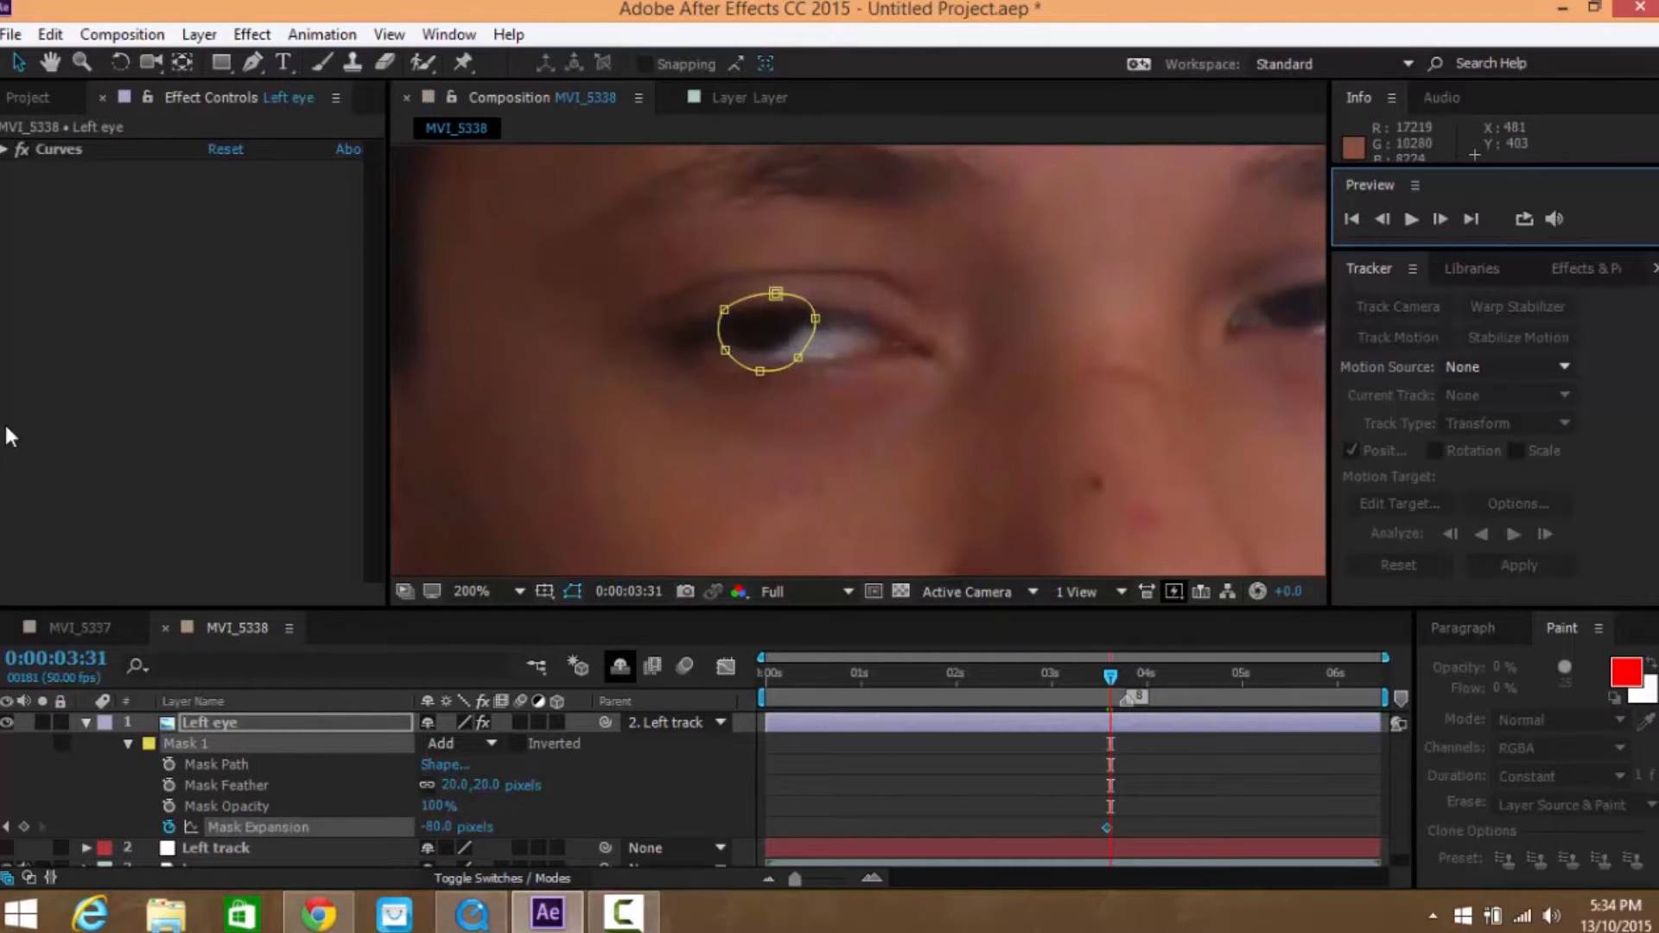
drag(439, 827, 452, 827)
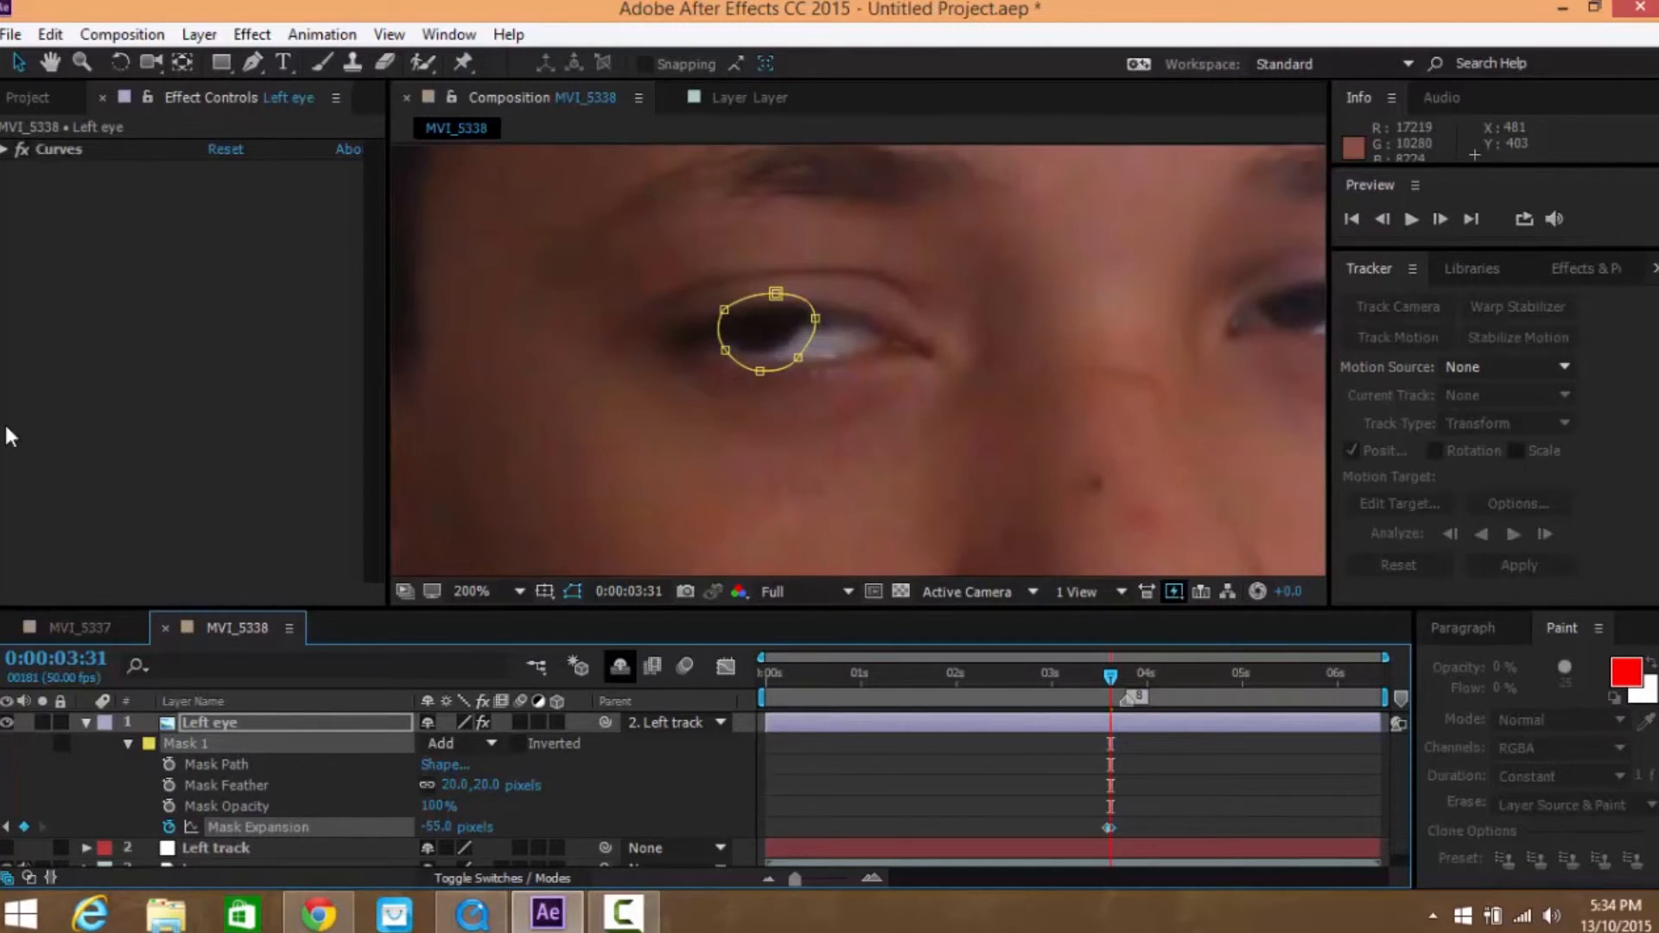
Undo the Mask Expansion keyframing on the Left eye layer, back to before its first keyframe in MVI_5338
drag(439, 827, 484, 827)
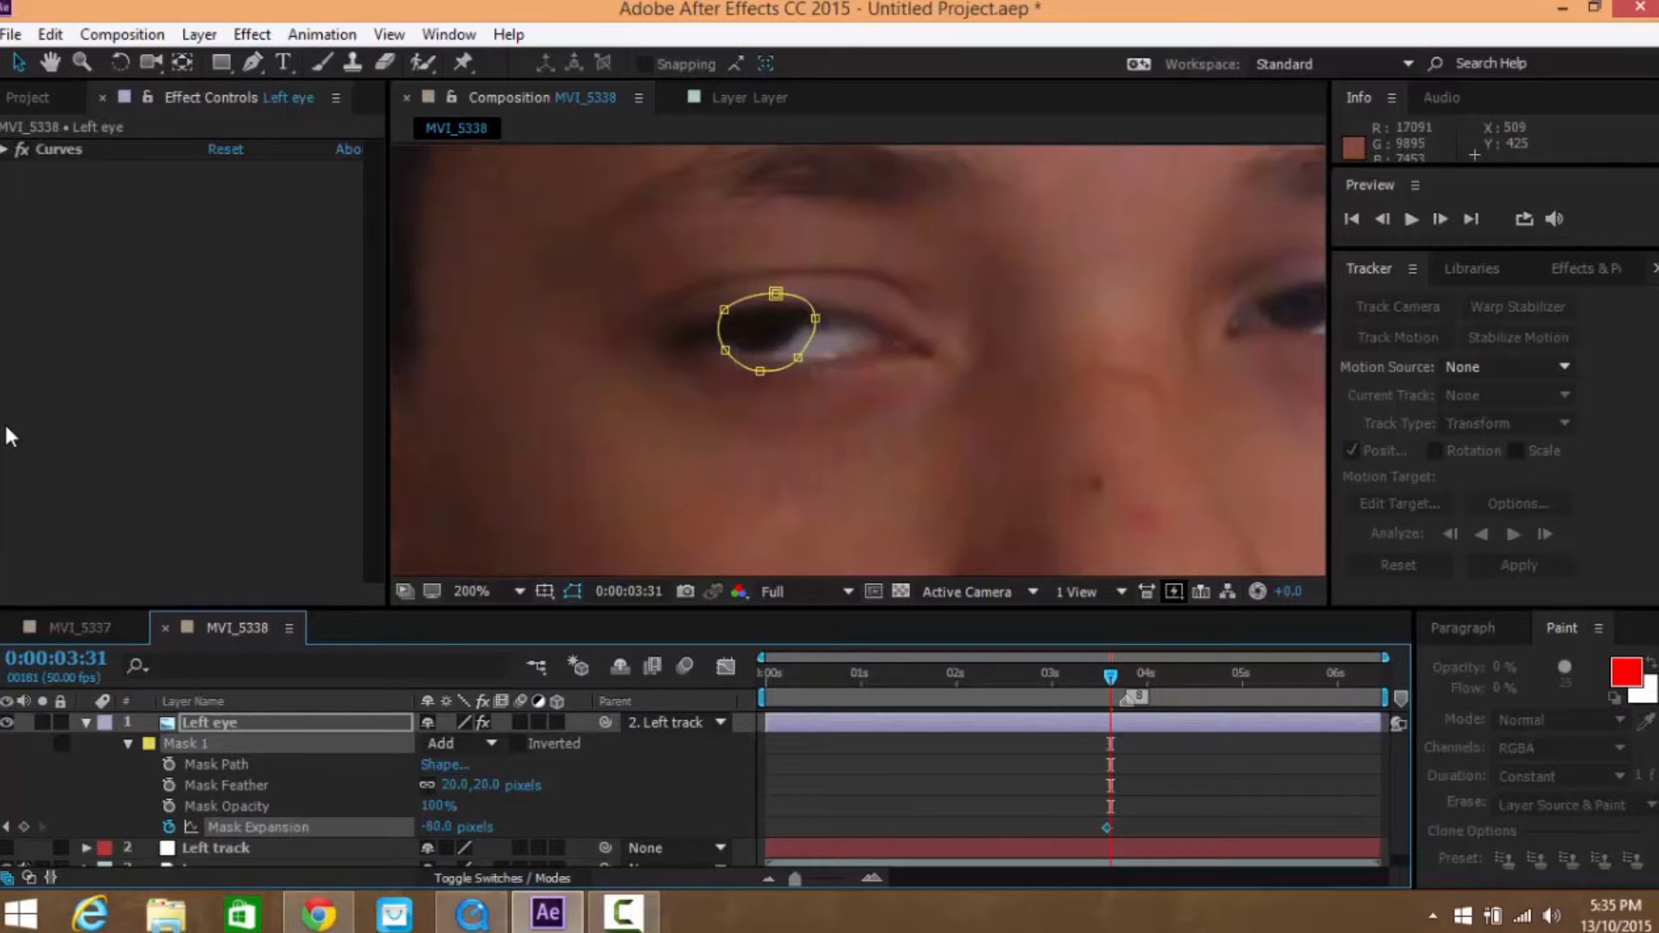
key(ctrl+z)
key(ctrl+z)
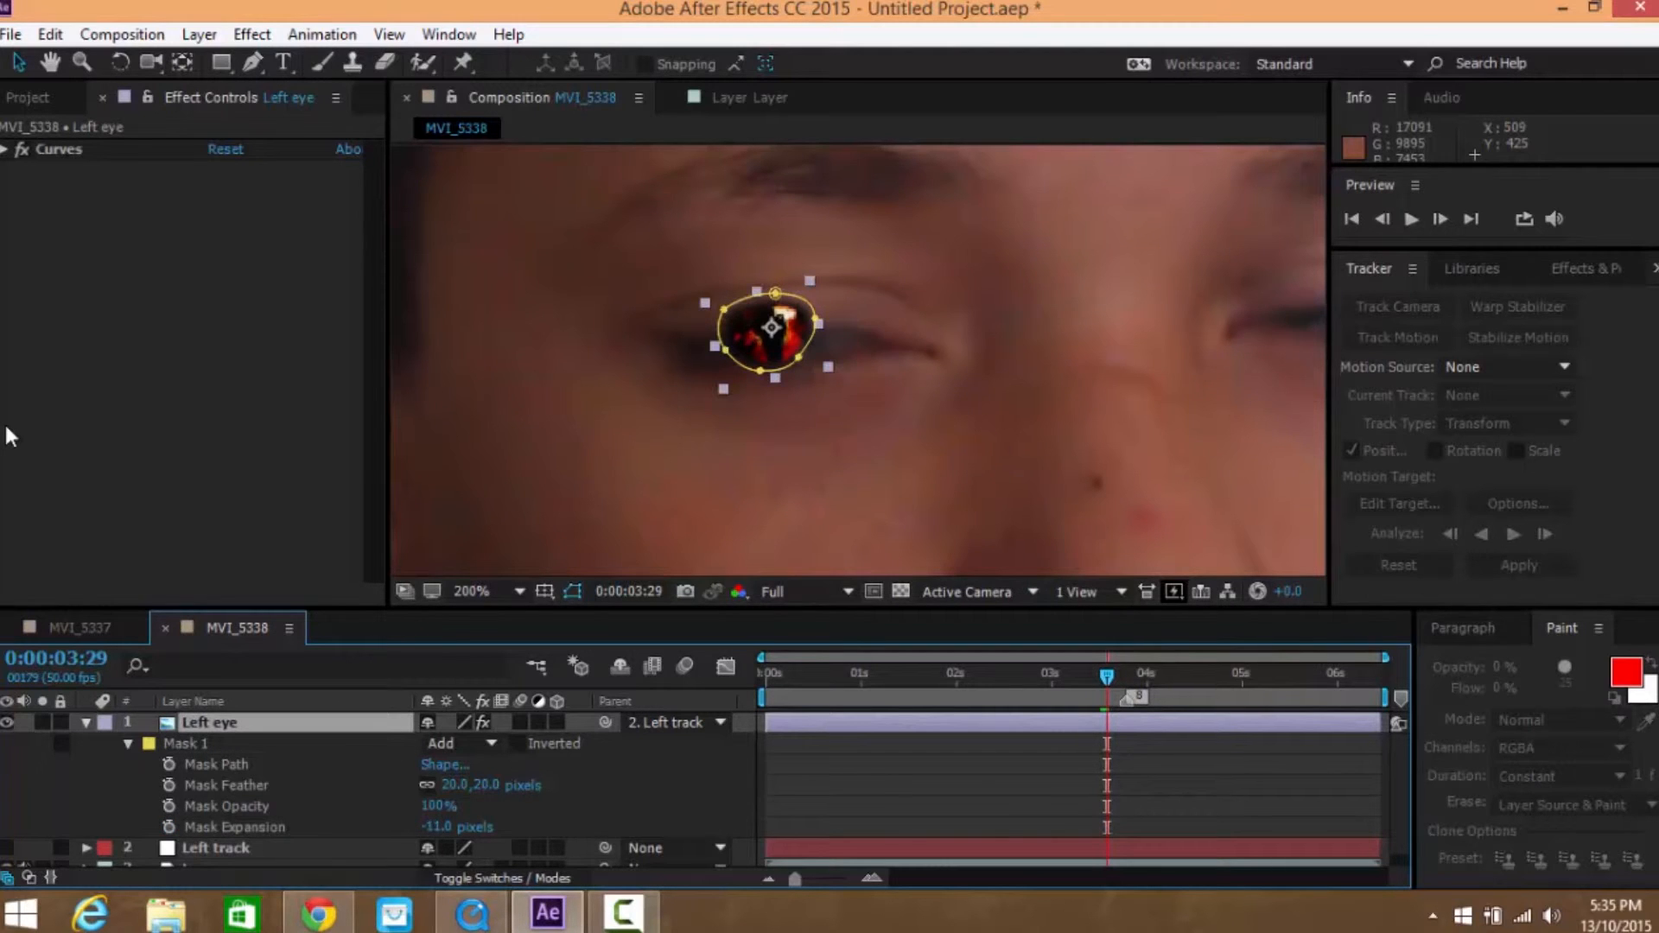
key(ctrl+z)
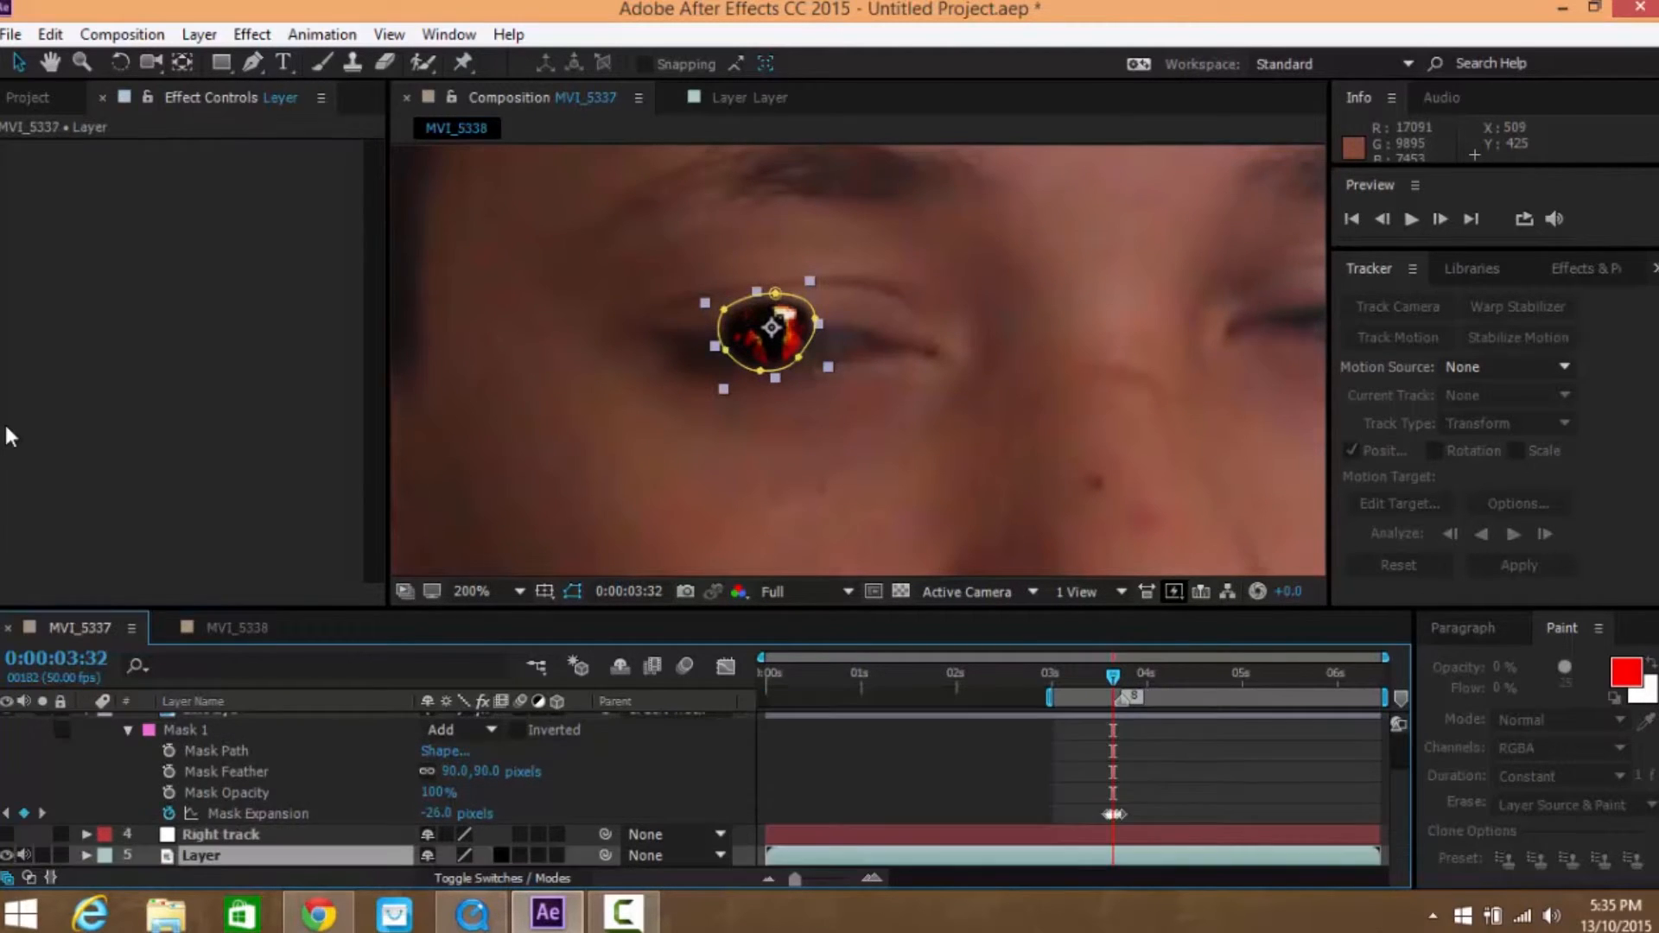
key(ctrl+z)
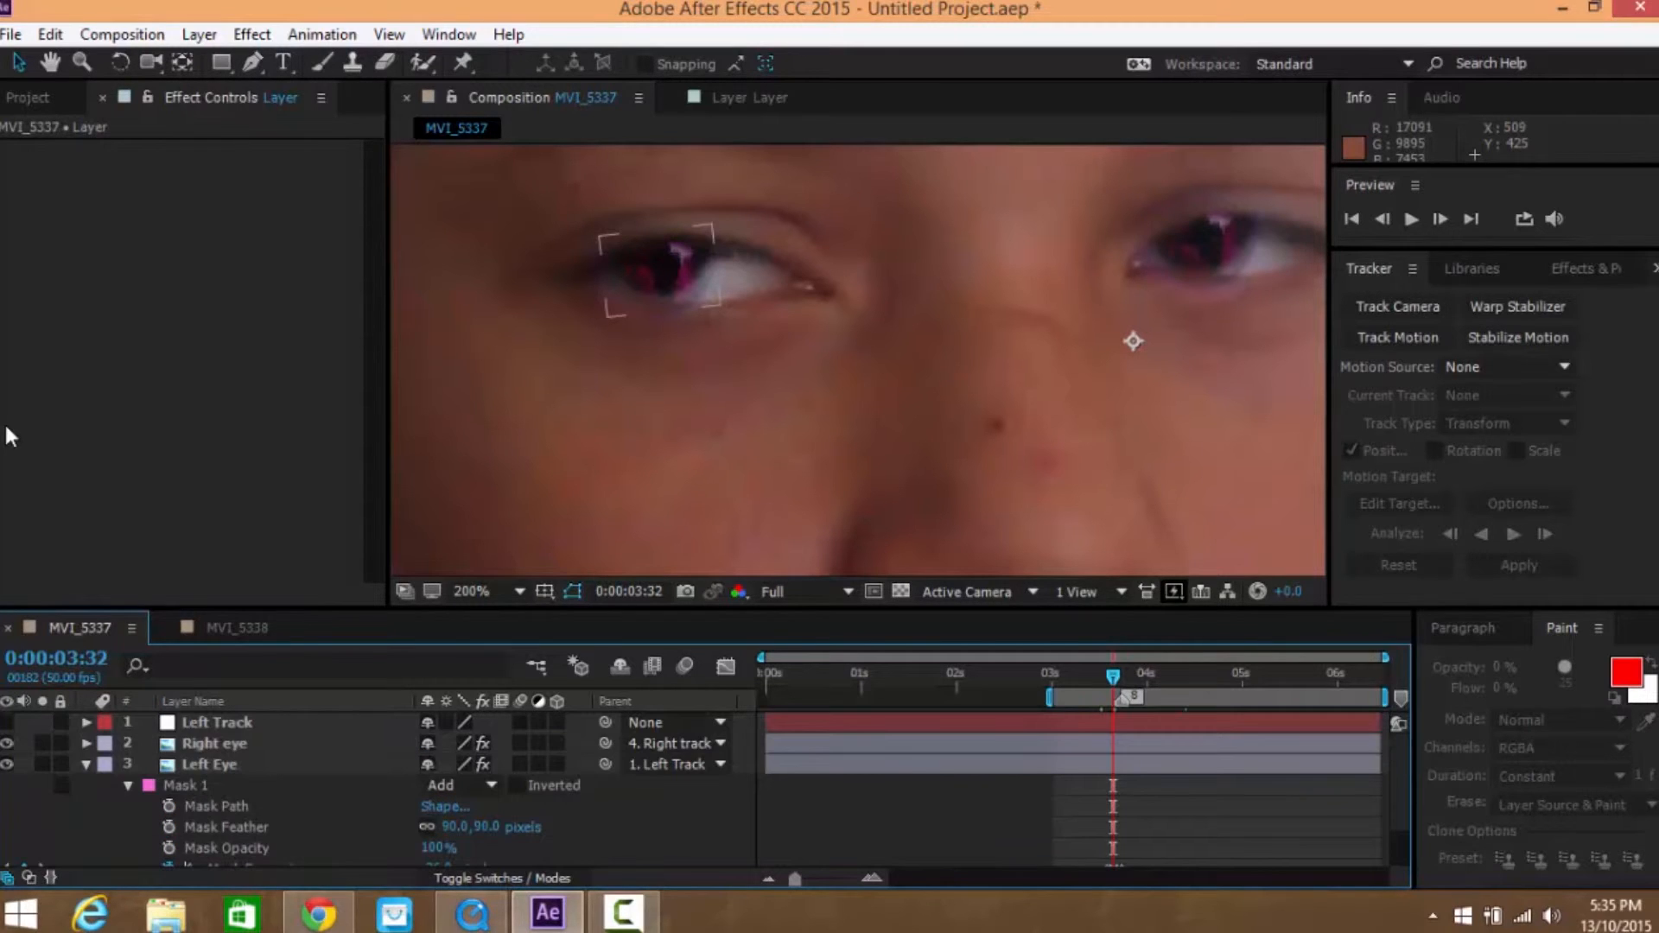
Reveal the Left Eye's mask properties in MVI_5337 and select all its Mask Expansion keyframes
click(86, 765)
click(209, 764)
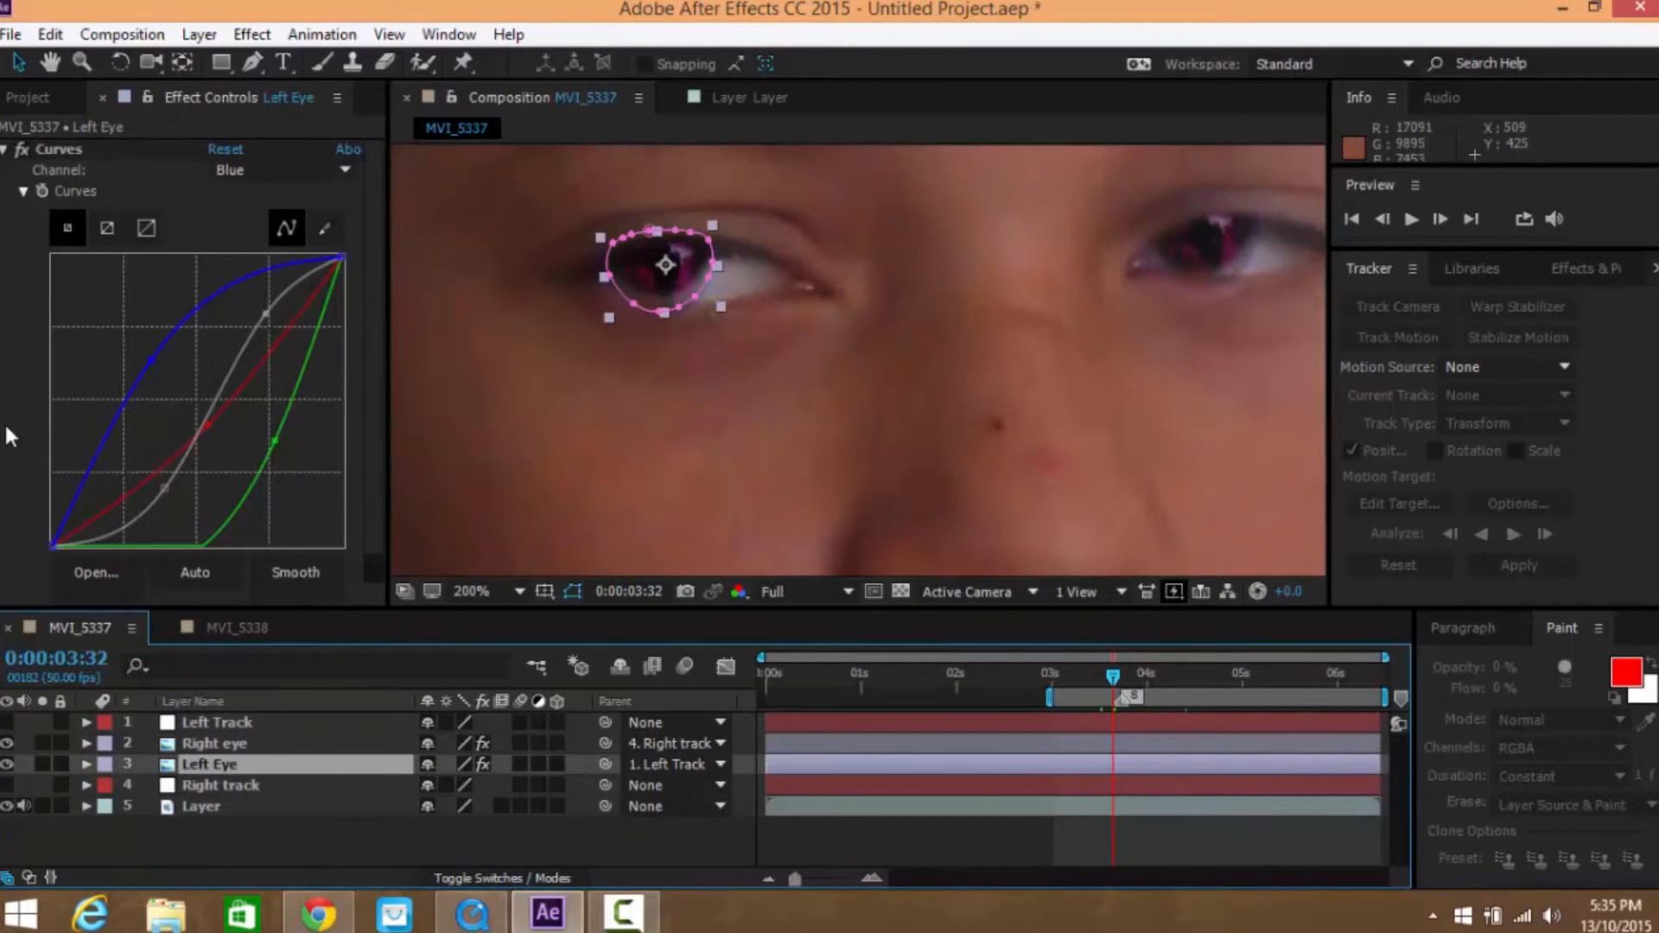
key(m)
key(m)
scroll(259, 804, down, 2)
click(259, 814)
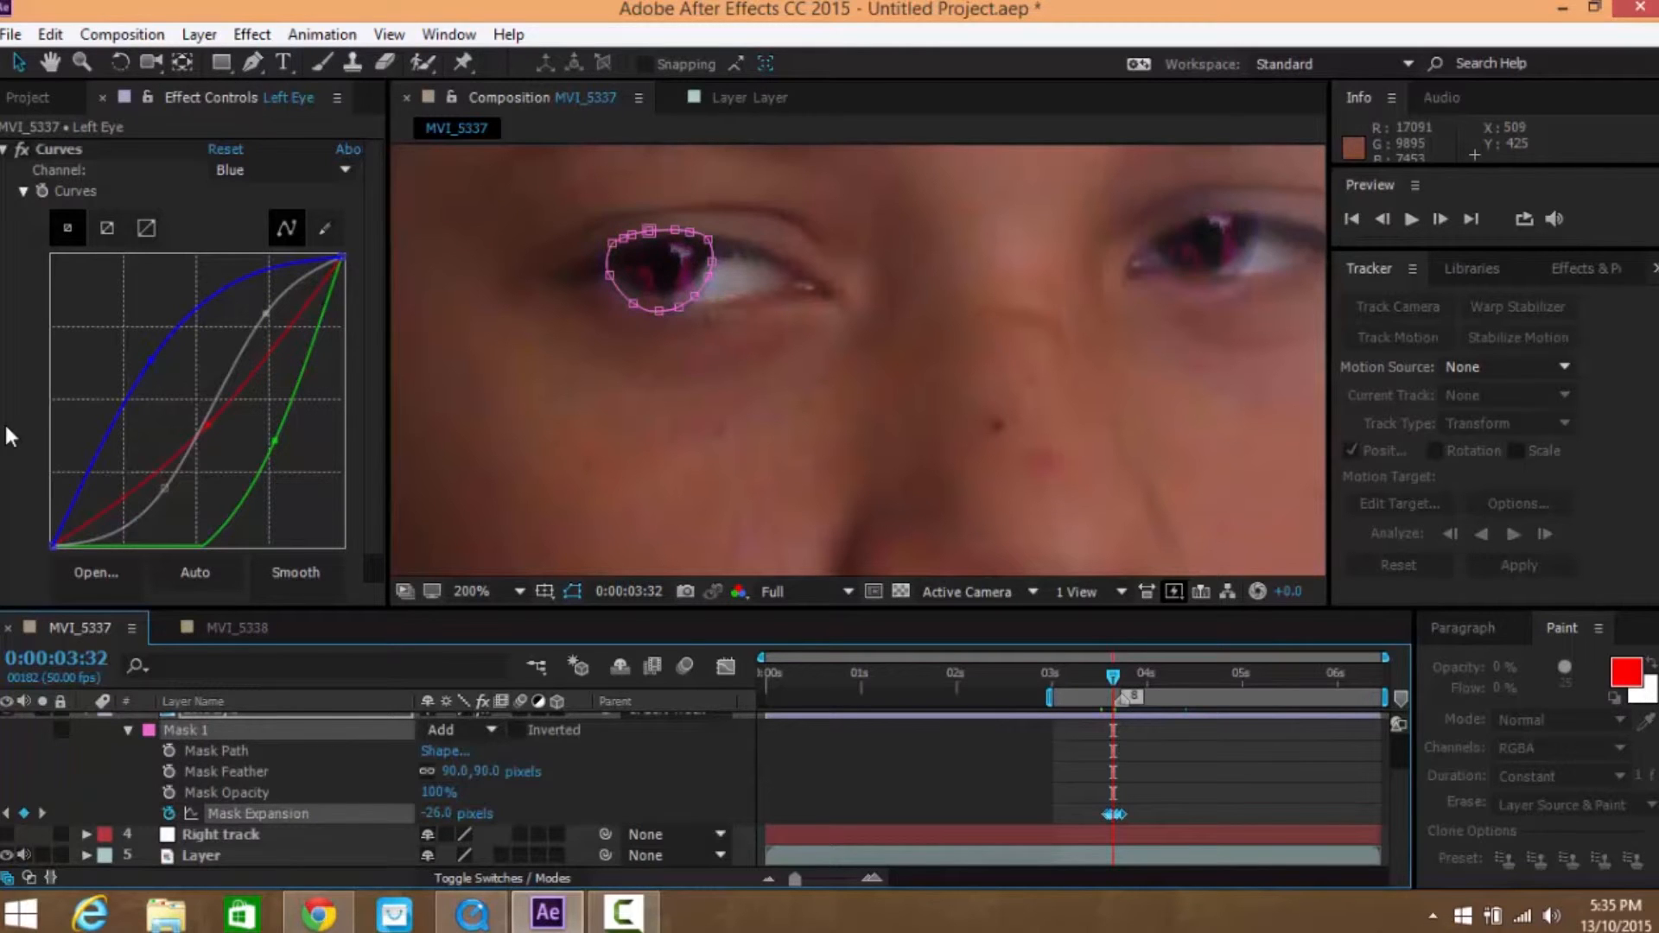
Try to paste the Mask Expansion keyframes from MVI_5337 onto the Left eye layer in MVI_5338, and undo the paste
click(237, 629)
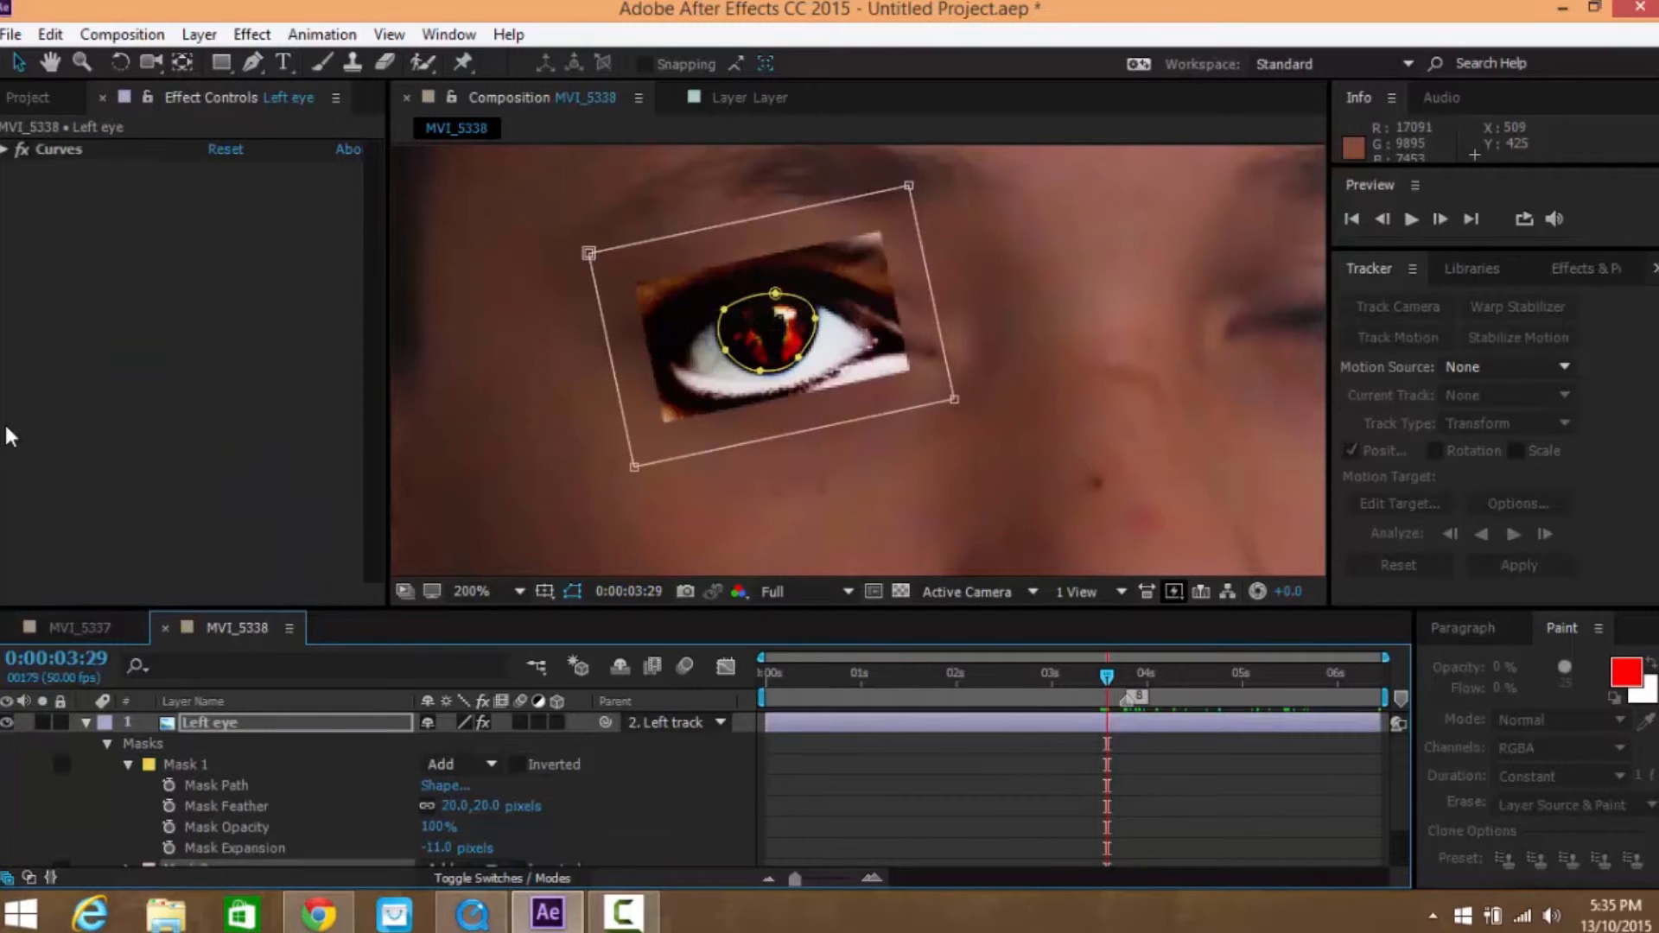
scroll(895, 704, down, 2)
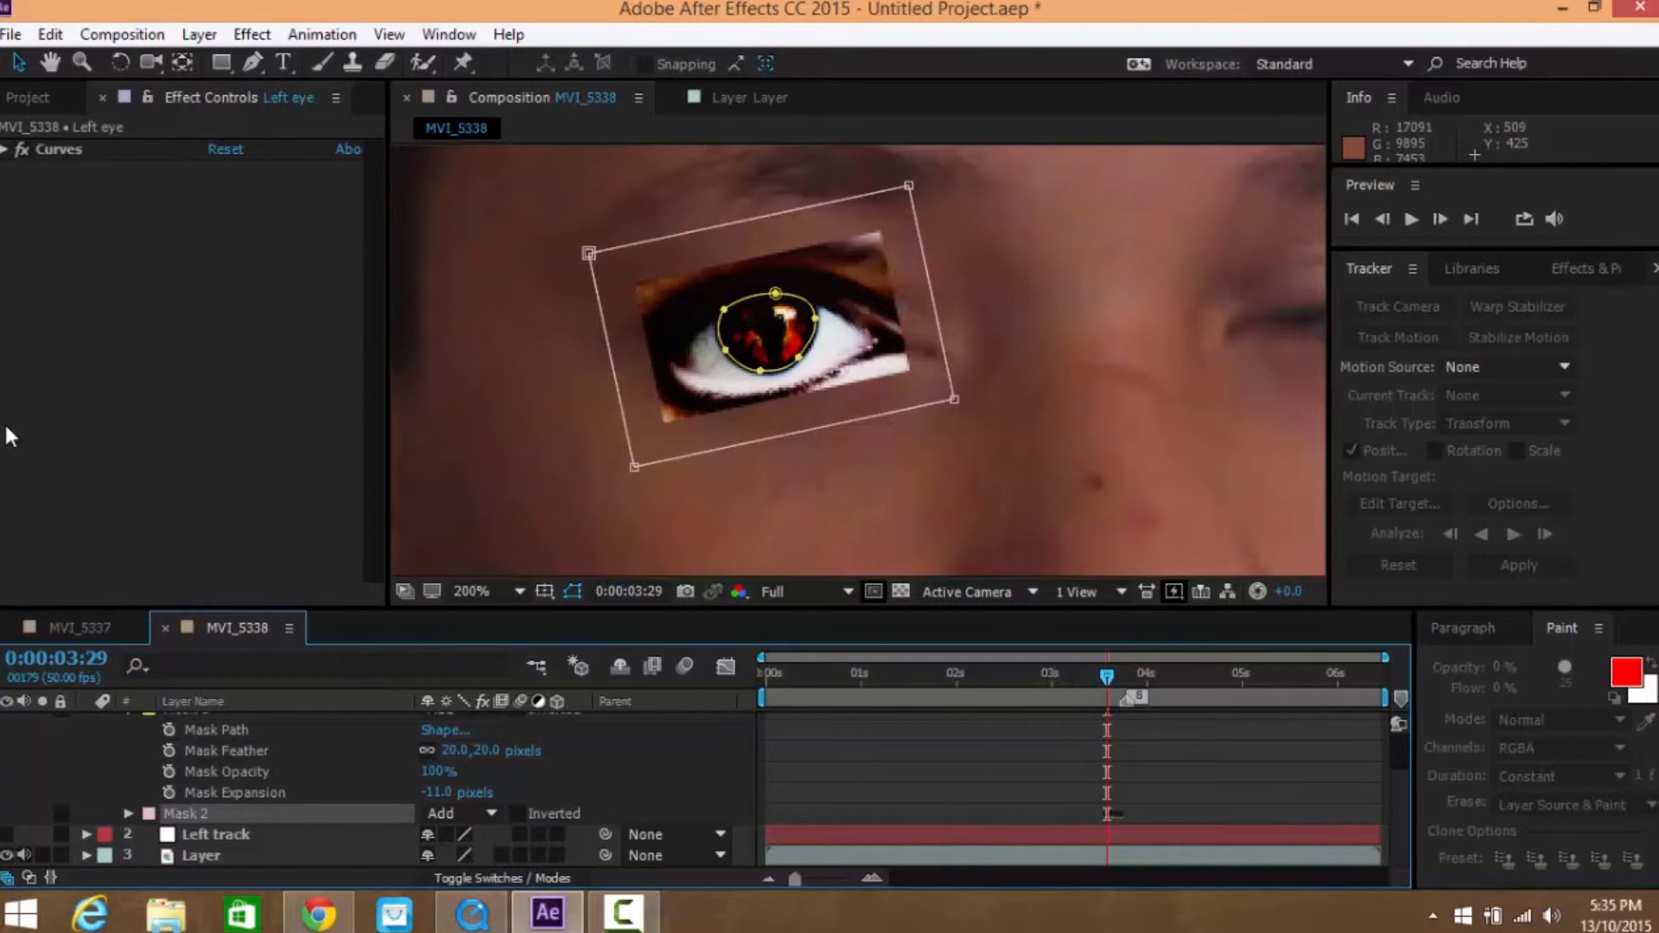
scroll(858, 361, up, 2)
scroll(858, 361, down, 2)
scroll(467, 791, up, 2)
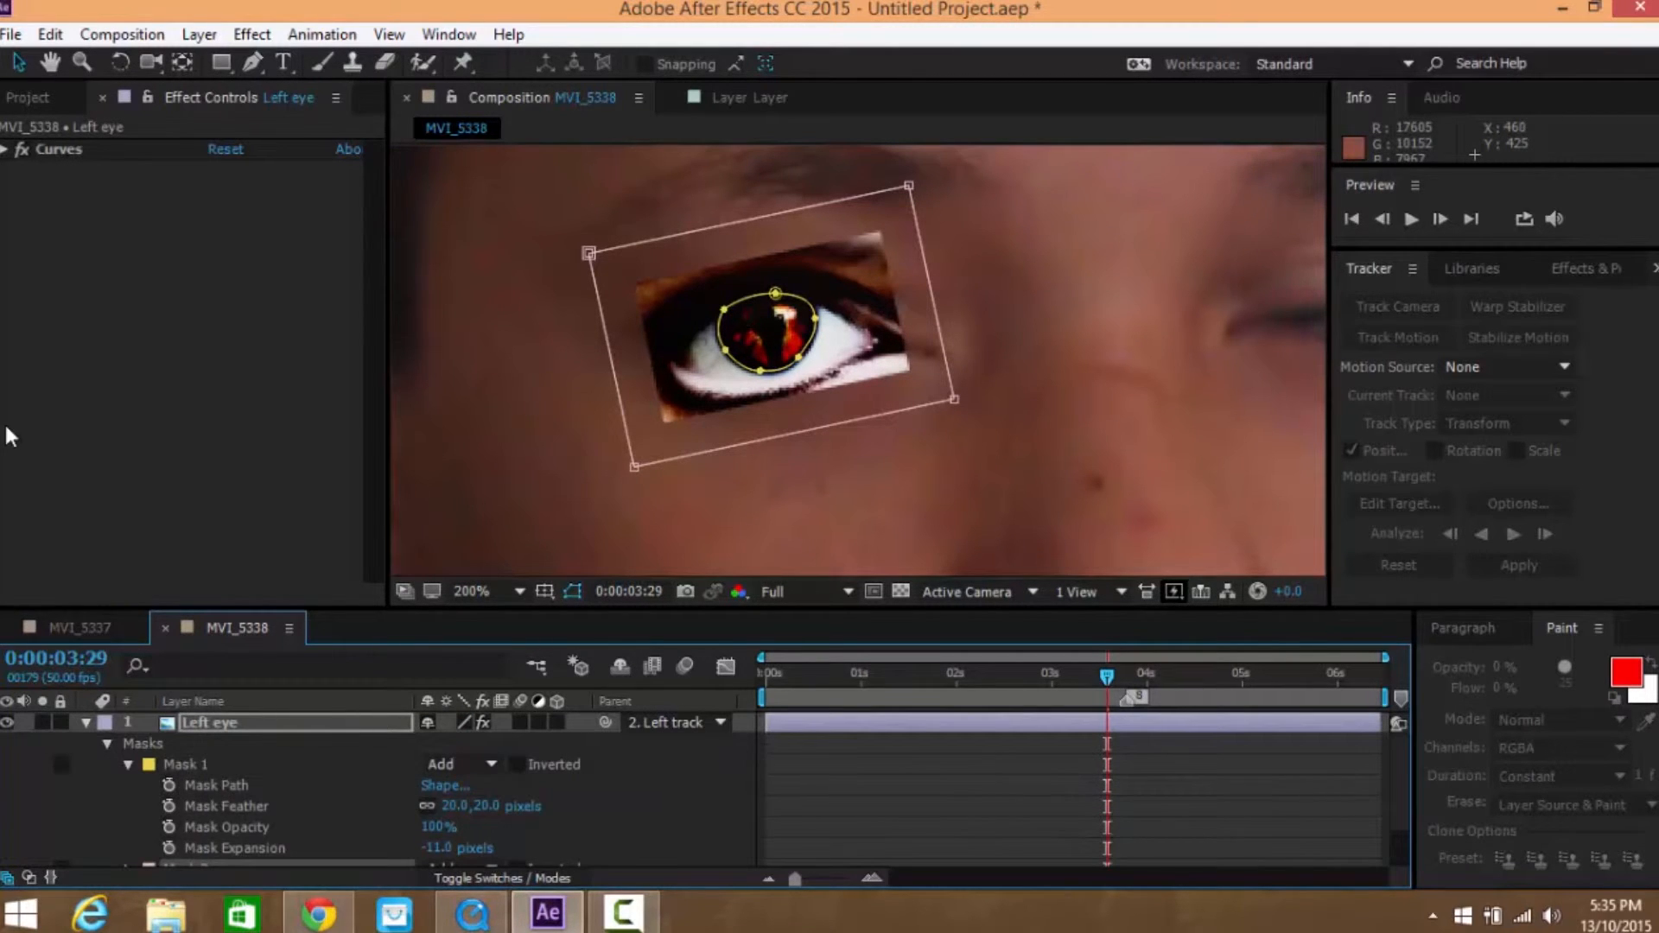
key(m)
key(F2)
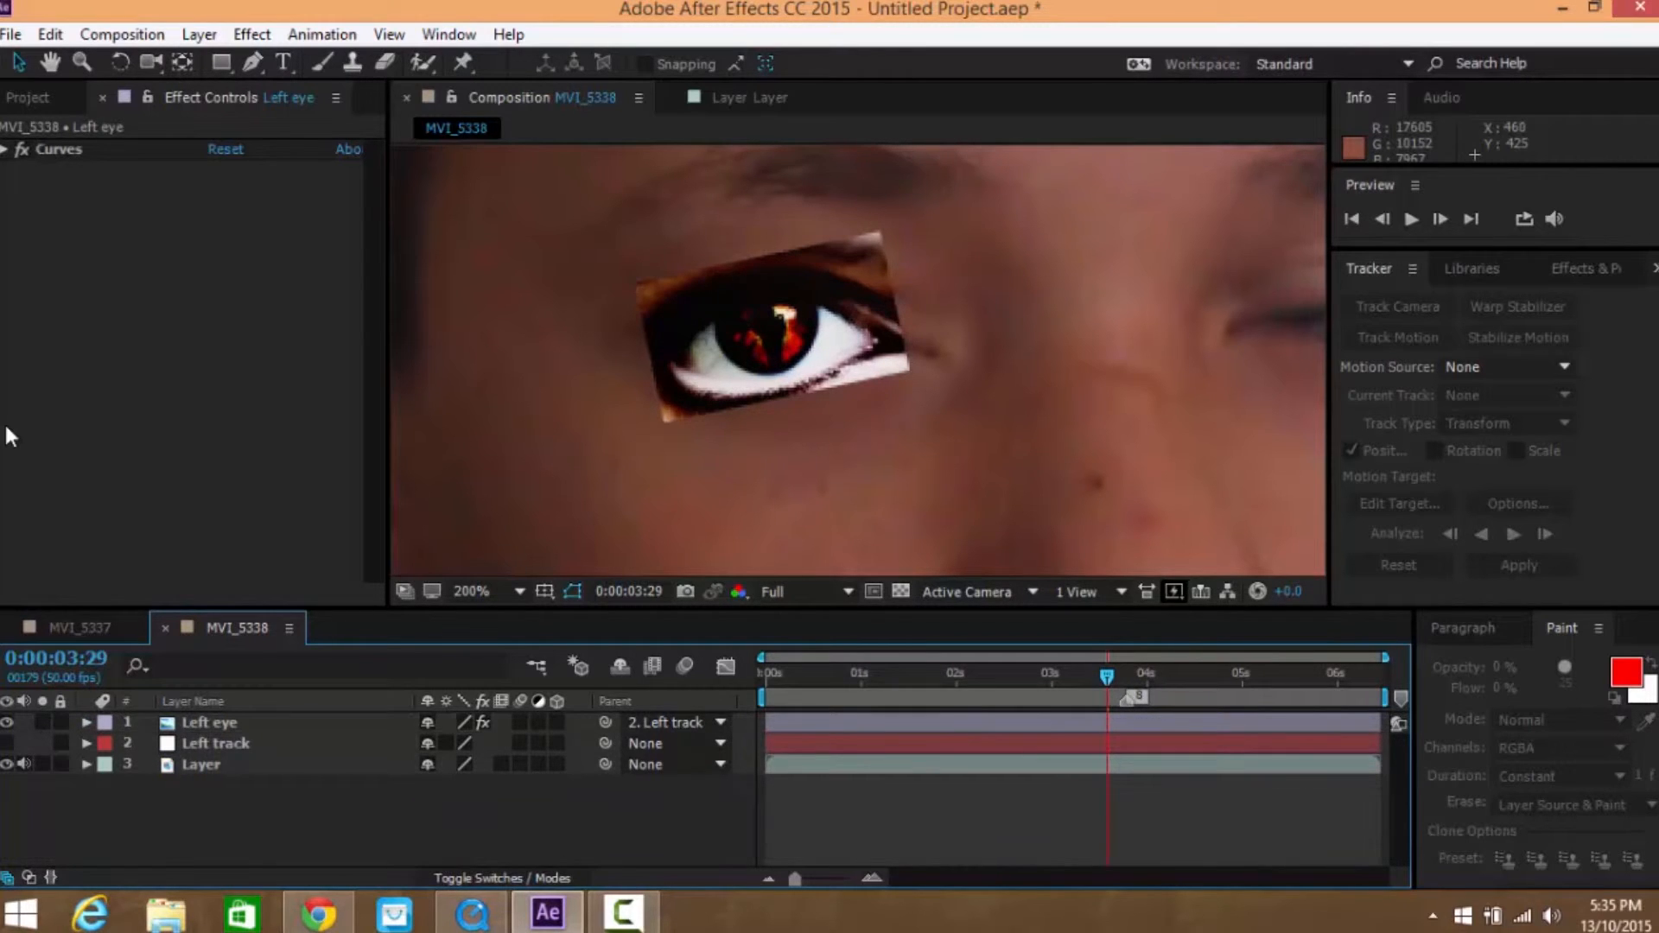
key(ctrl+z)
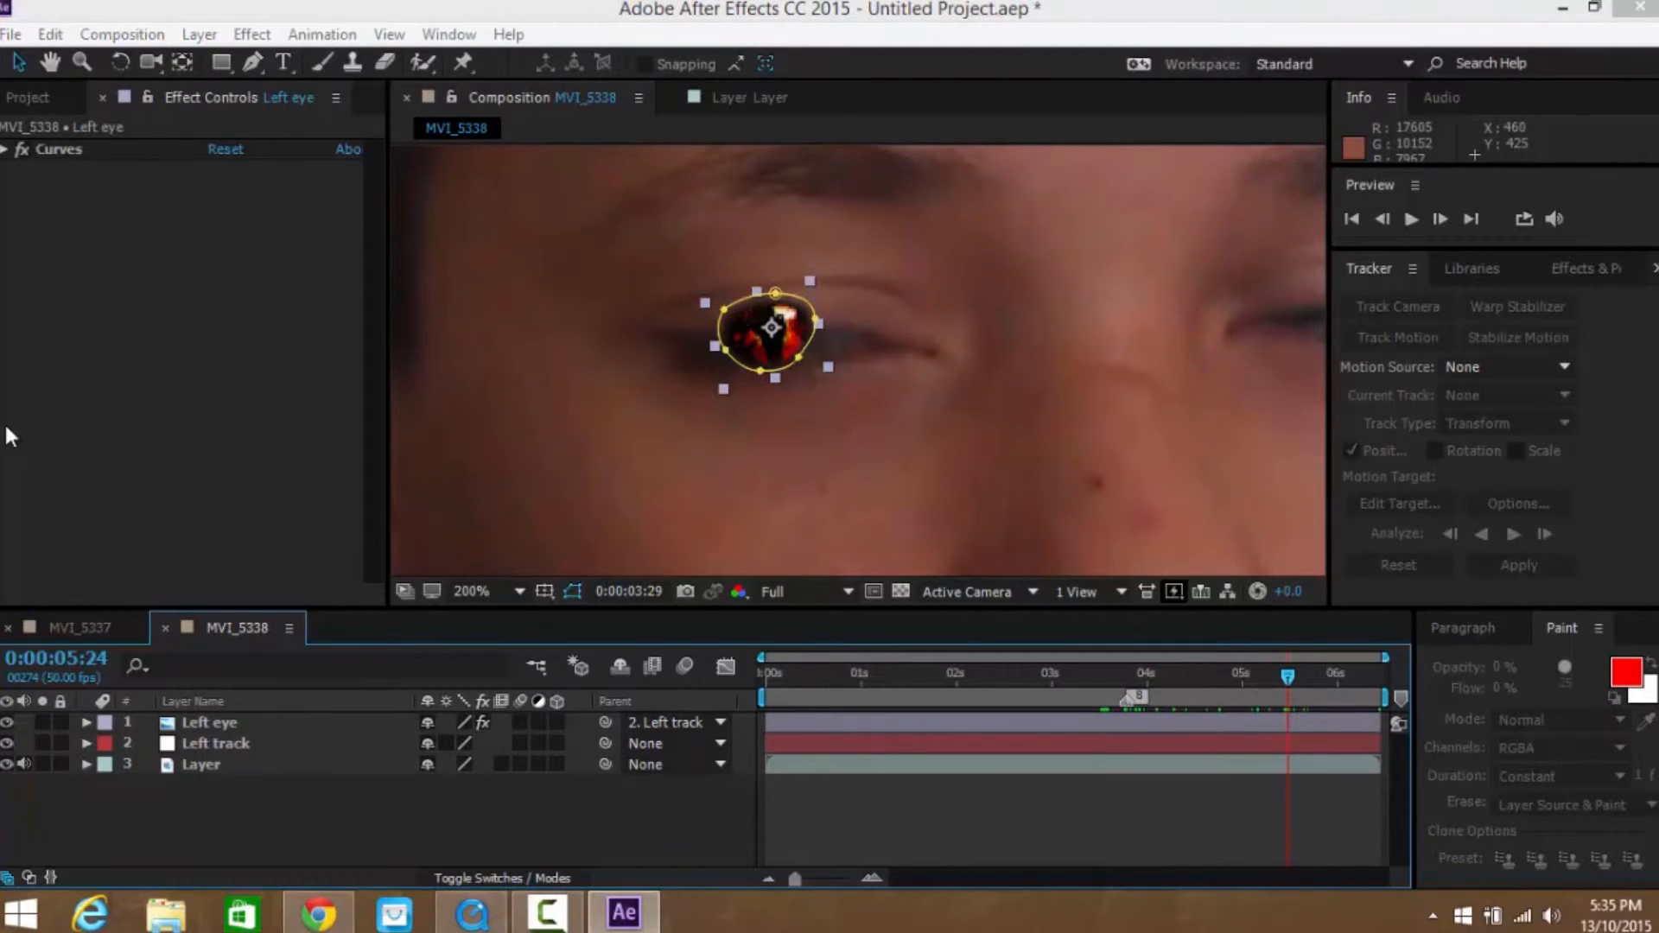
Save the project as Untitled Project in the PULSE folder
key(ctrl+s)
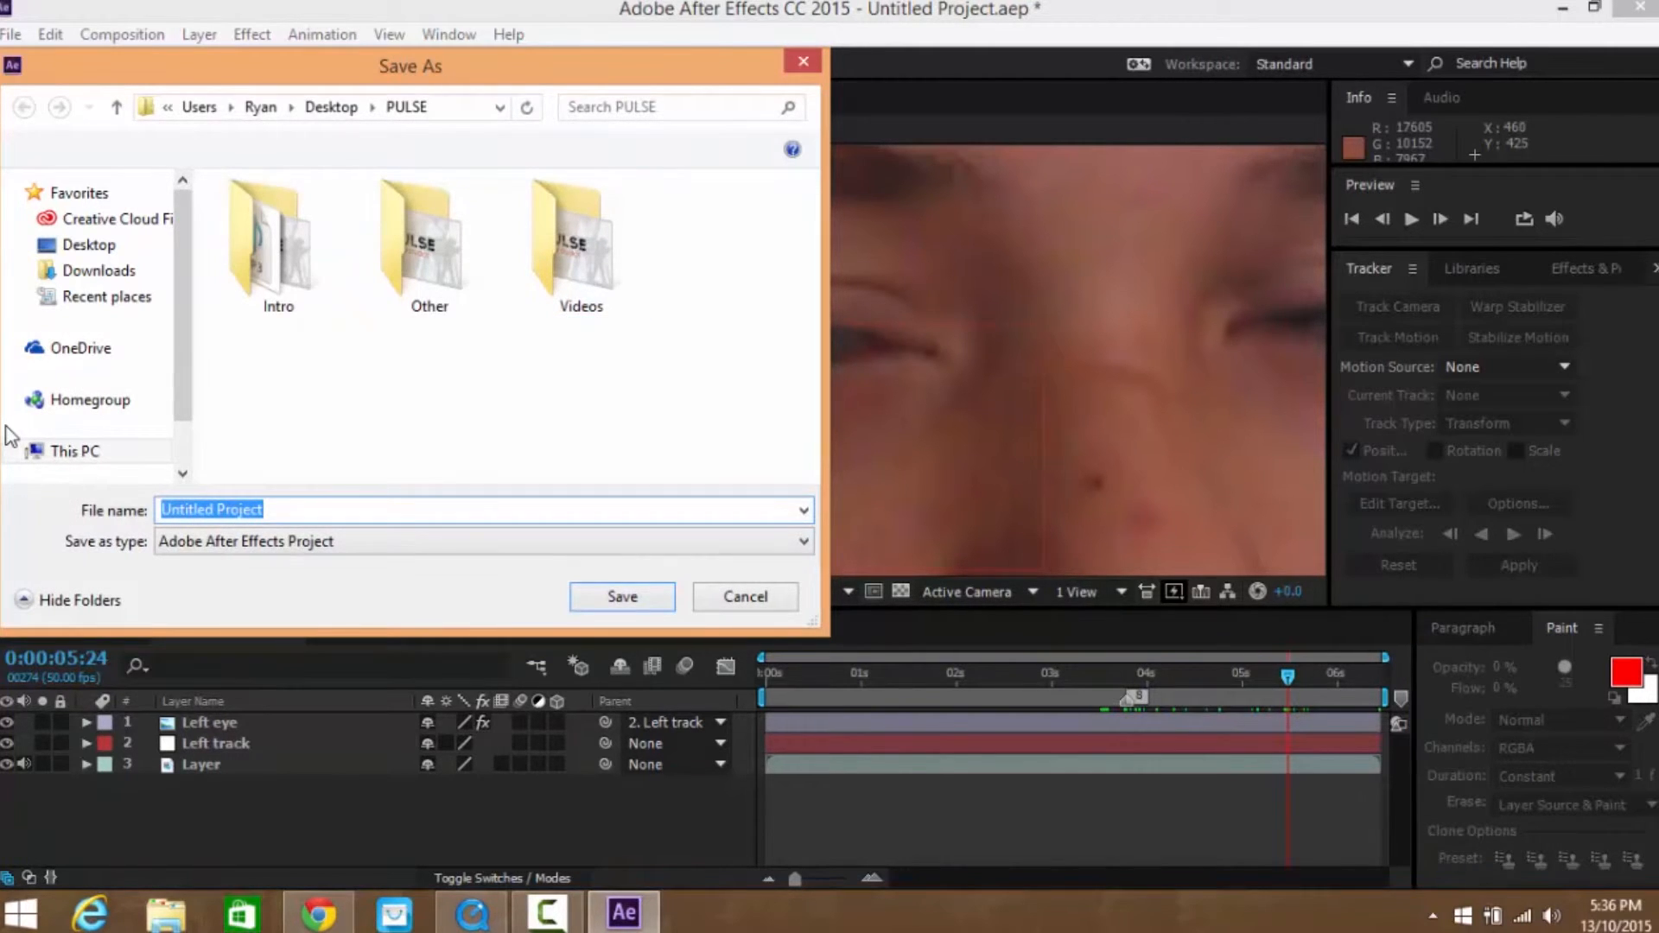
key(Escape)
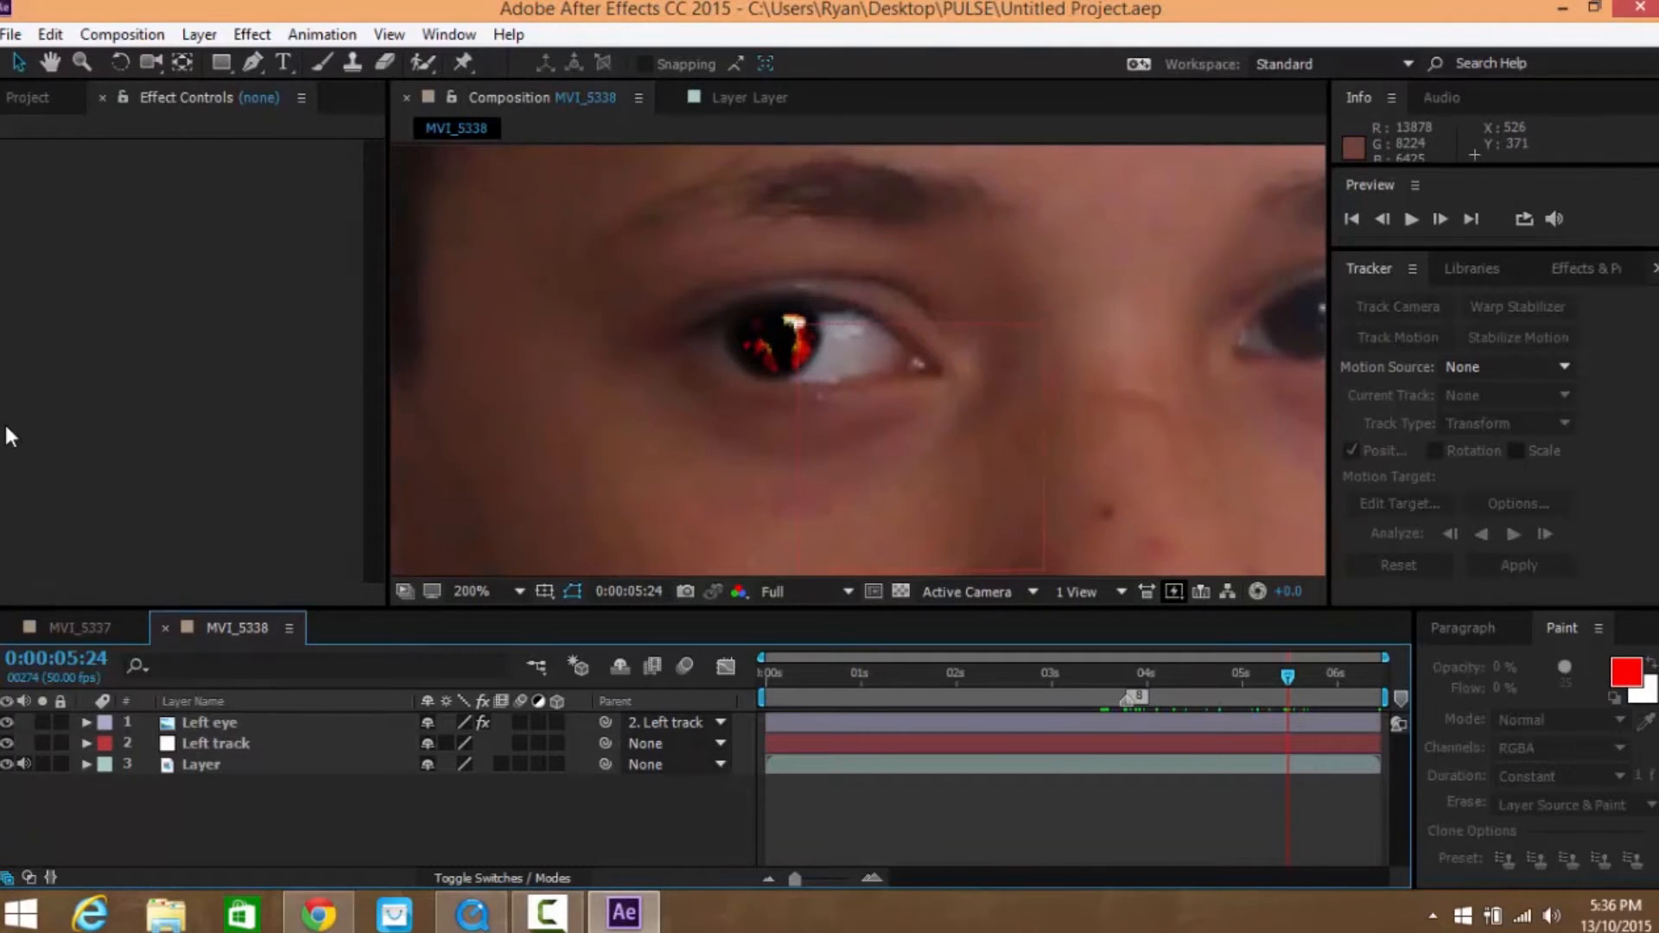
Go to 0:00:03:30, where the eye starts to reopen, and reveal all mask properties of the Left eye layer
click(1111, 674)
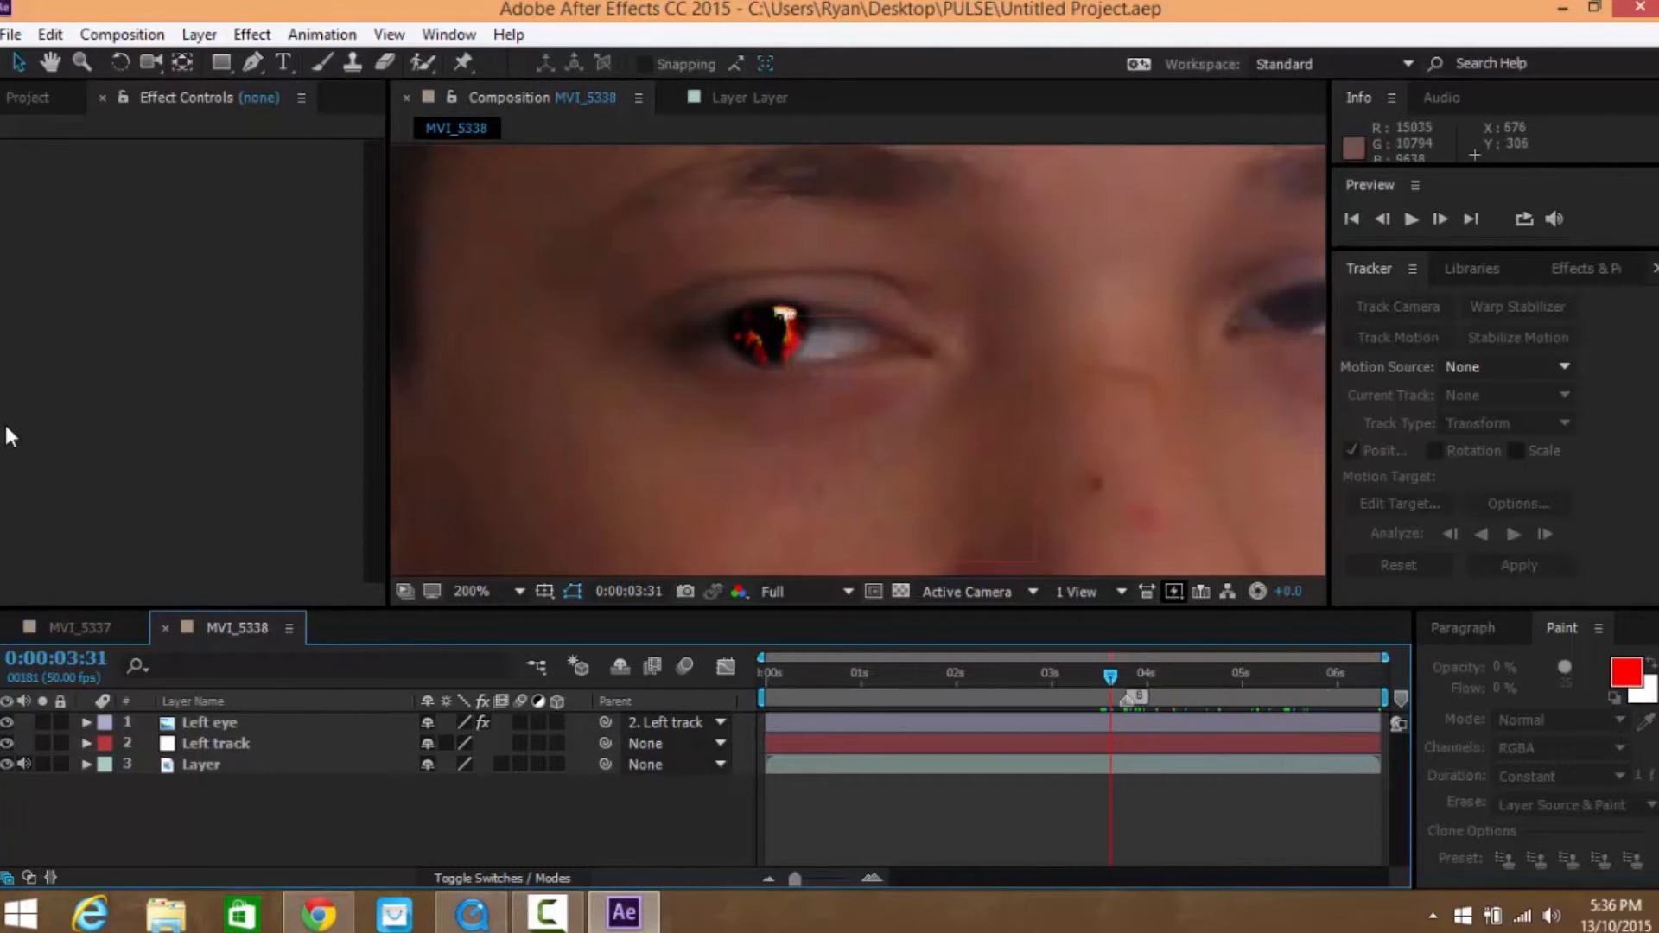
click(1383, 220)
click(1383, 220)
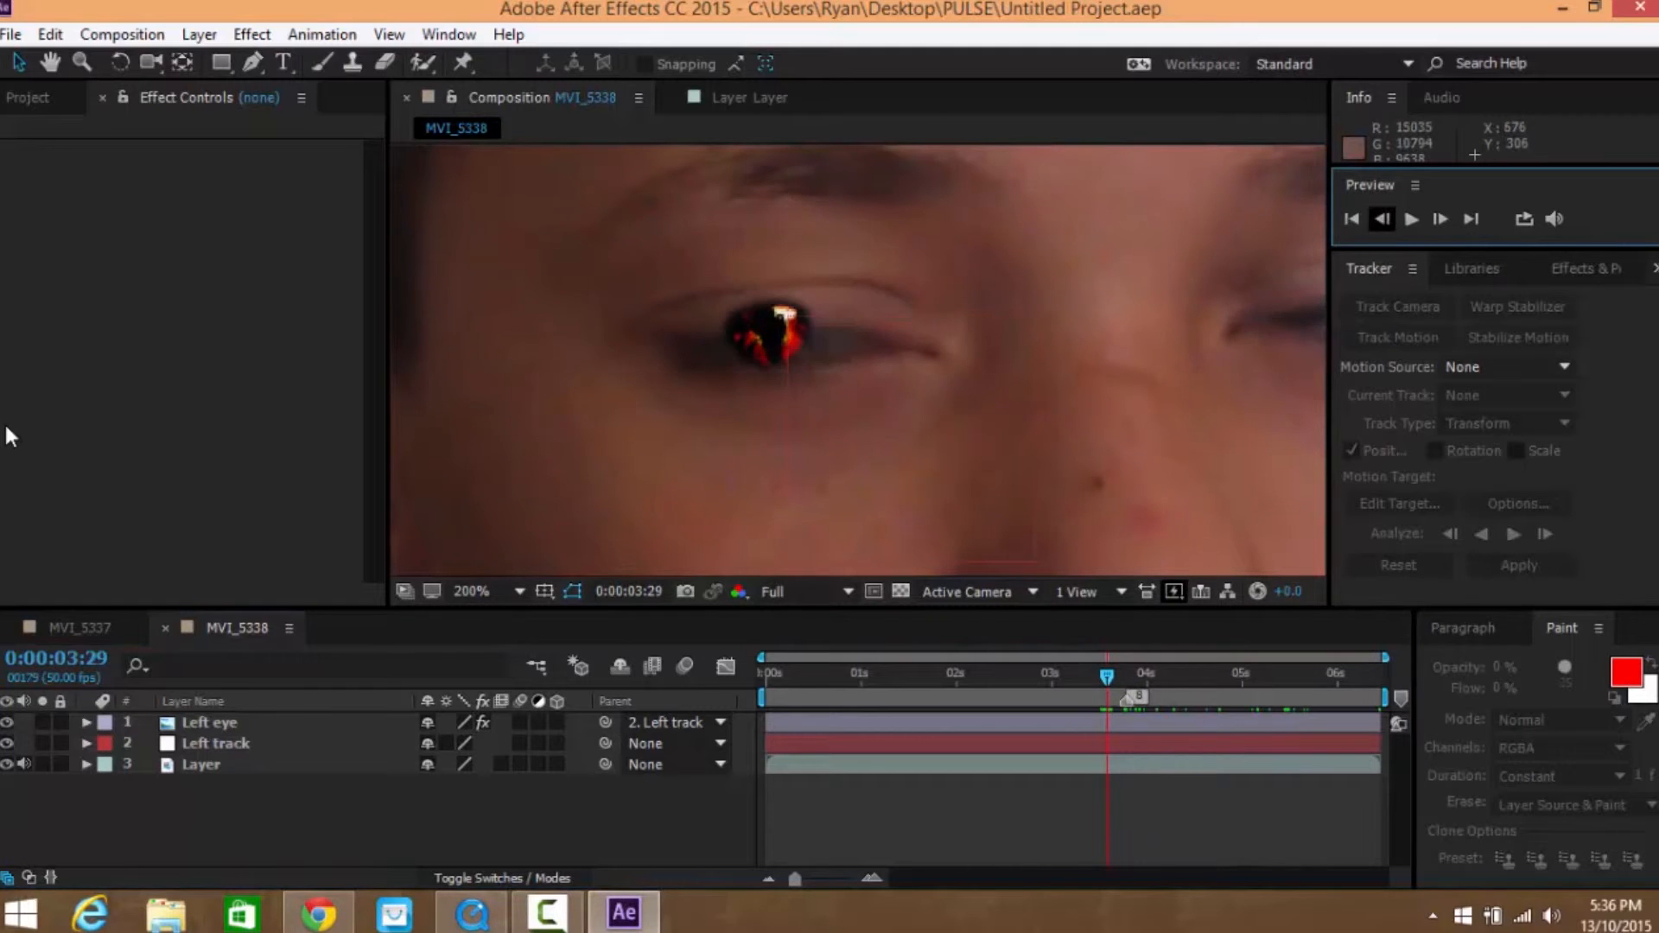
click(1440, 220)
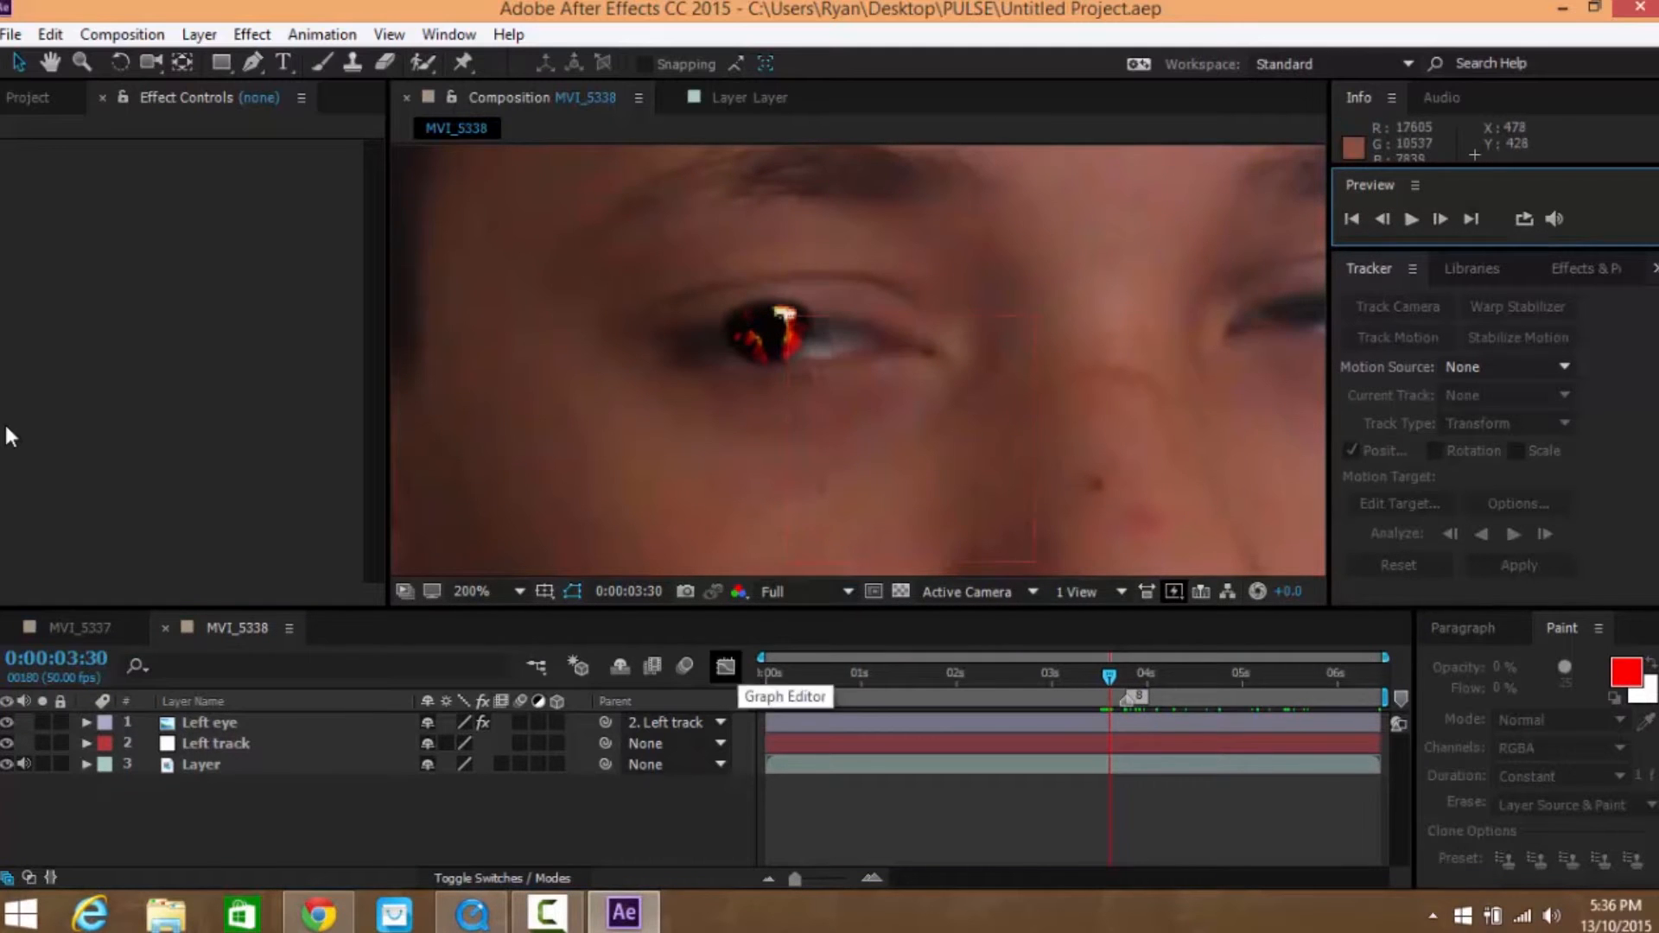
click(194, 702)
click(225, 723)
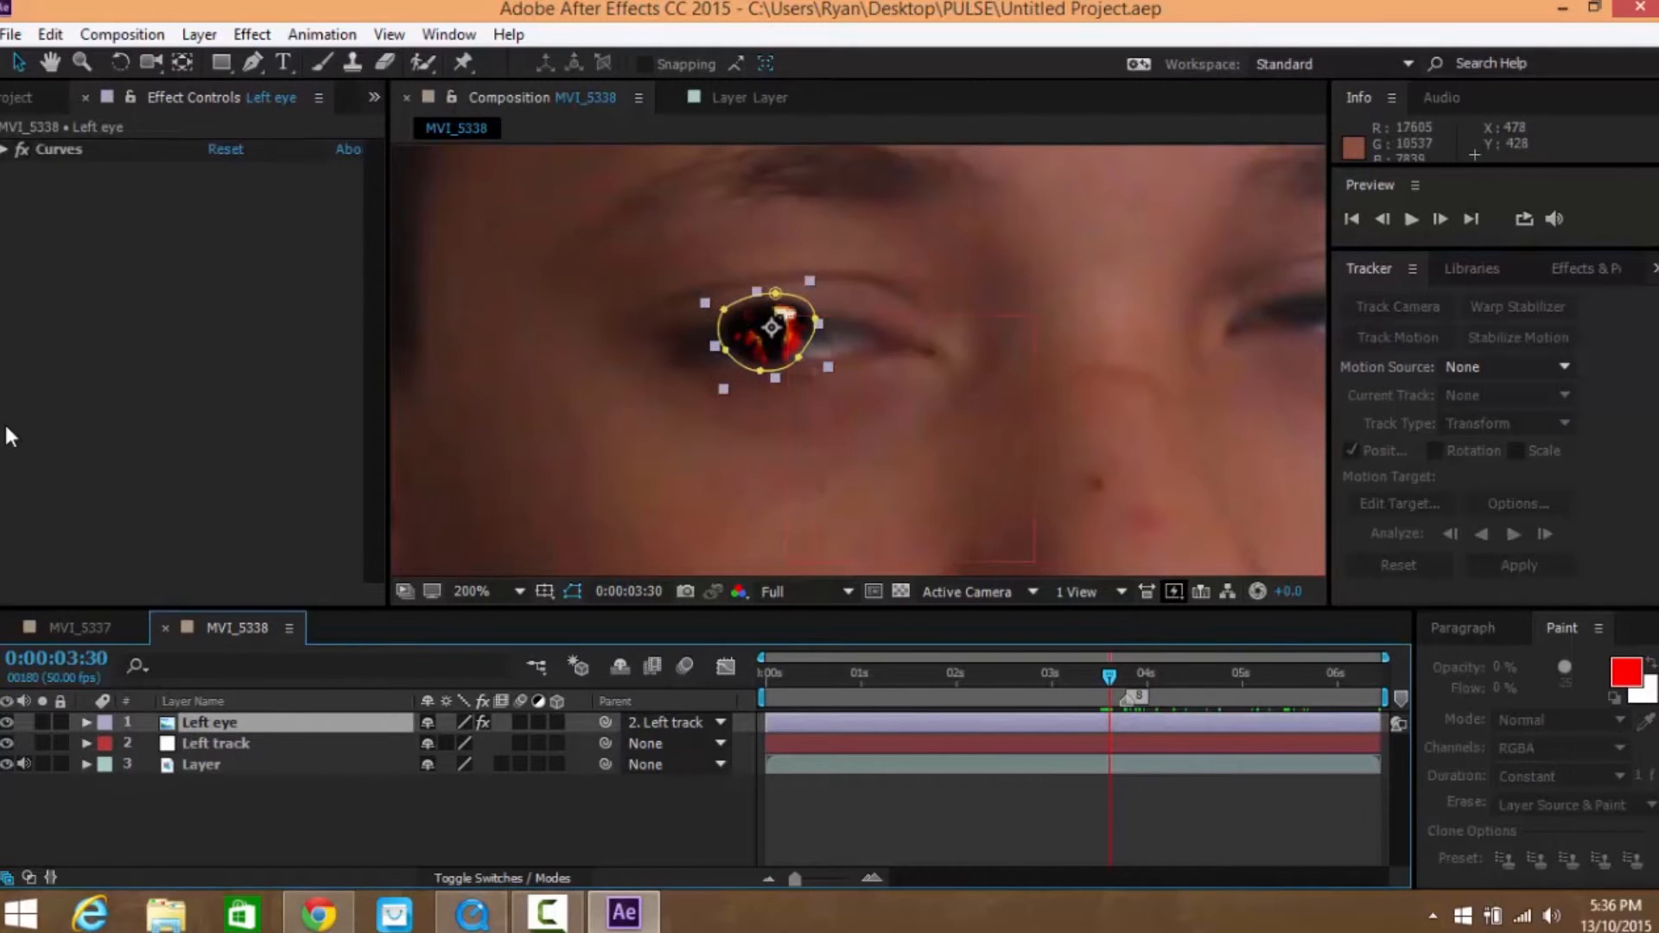
key(m)
key(m)
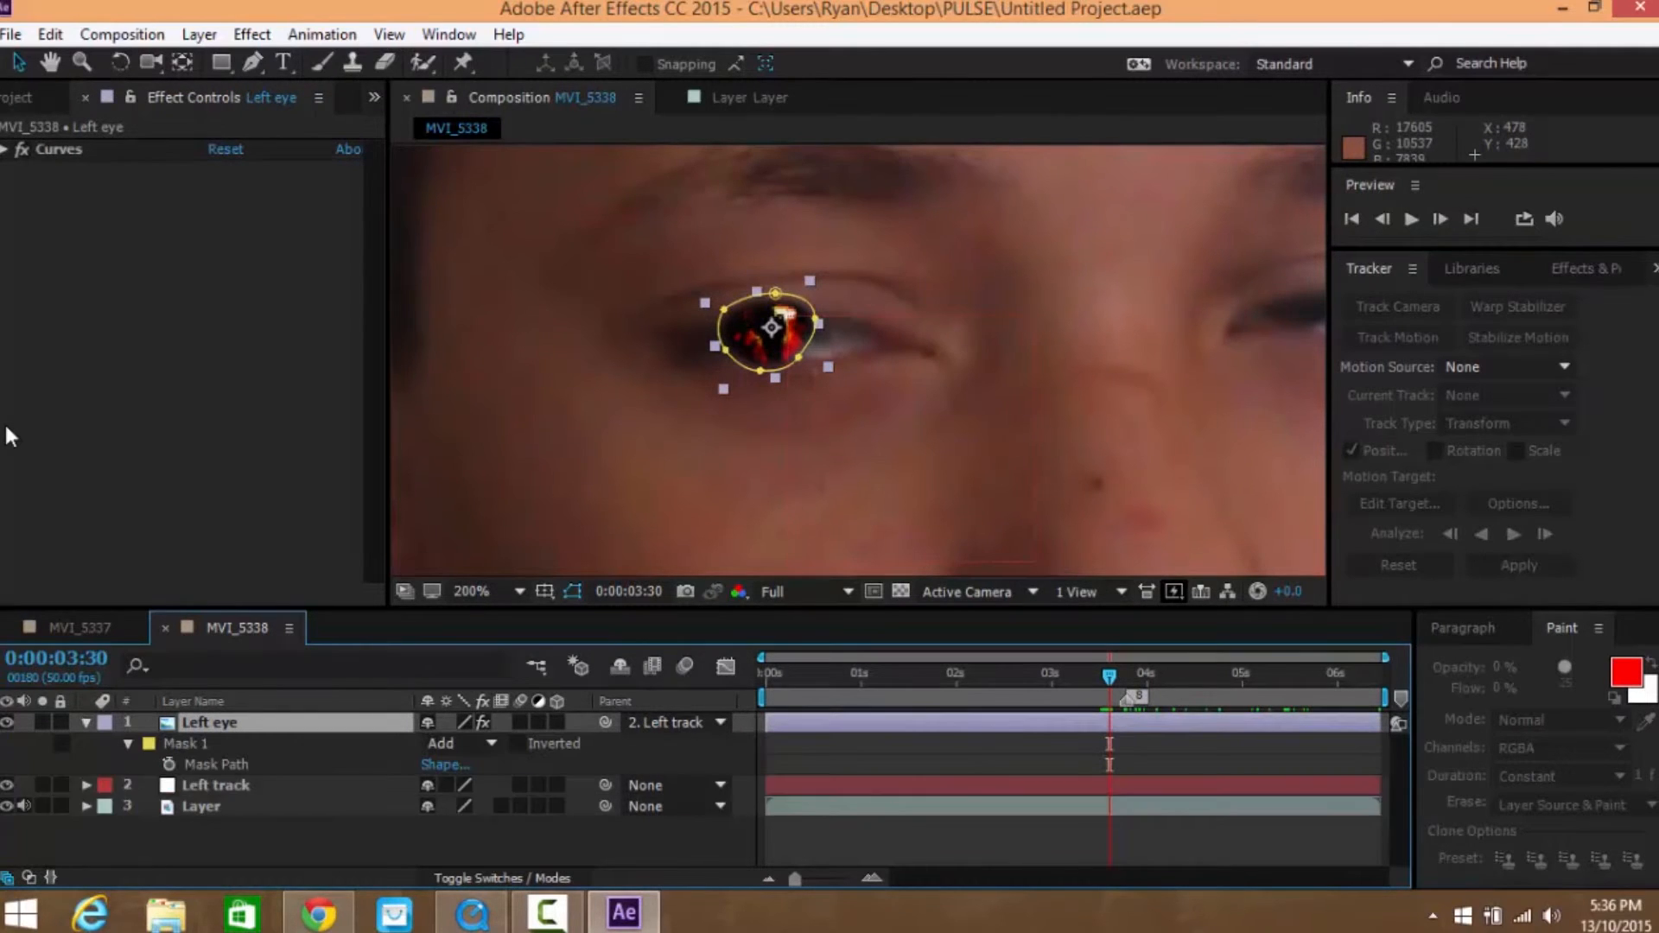
Start keyframing the Left eye's Mask Expansion at 0:00:03:30 with a value of -70 pixels
click(170, 827)
key(Return)
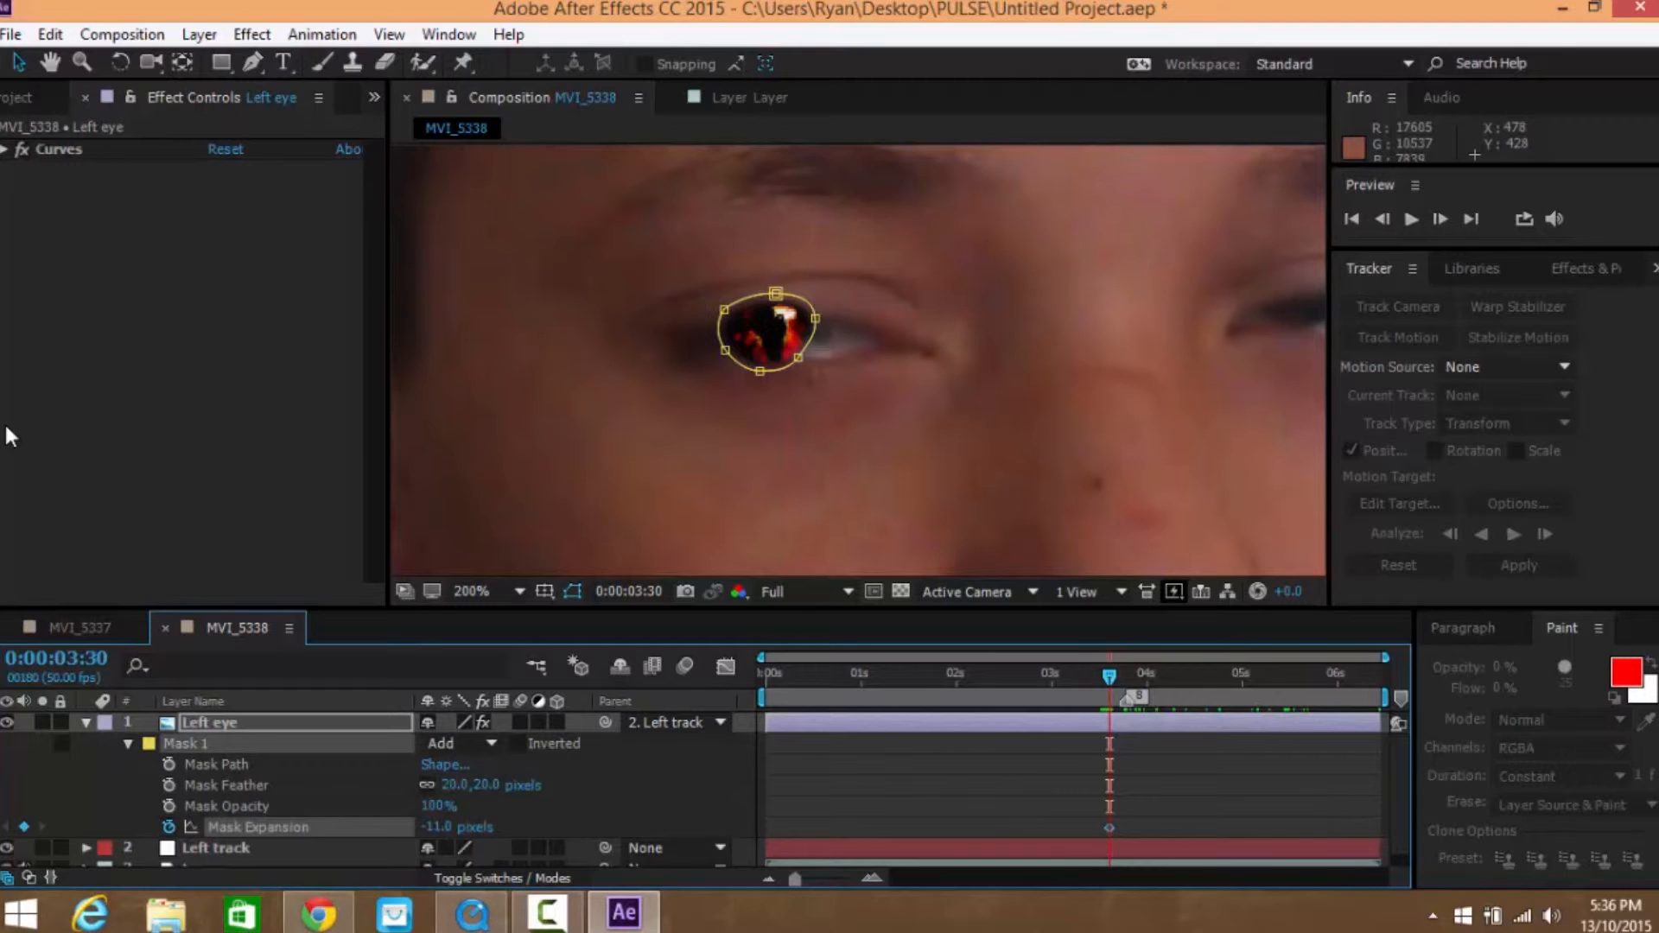
drag(439, 827, 367, 827)
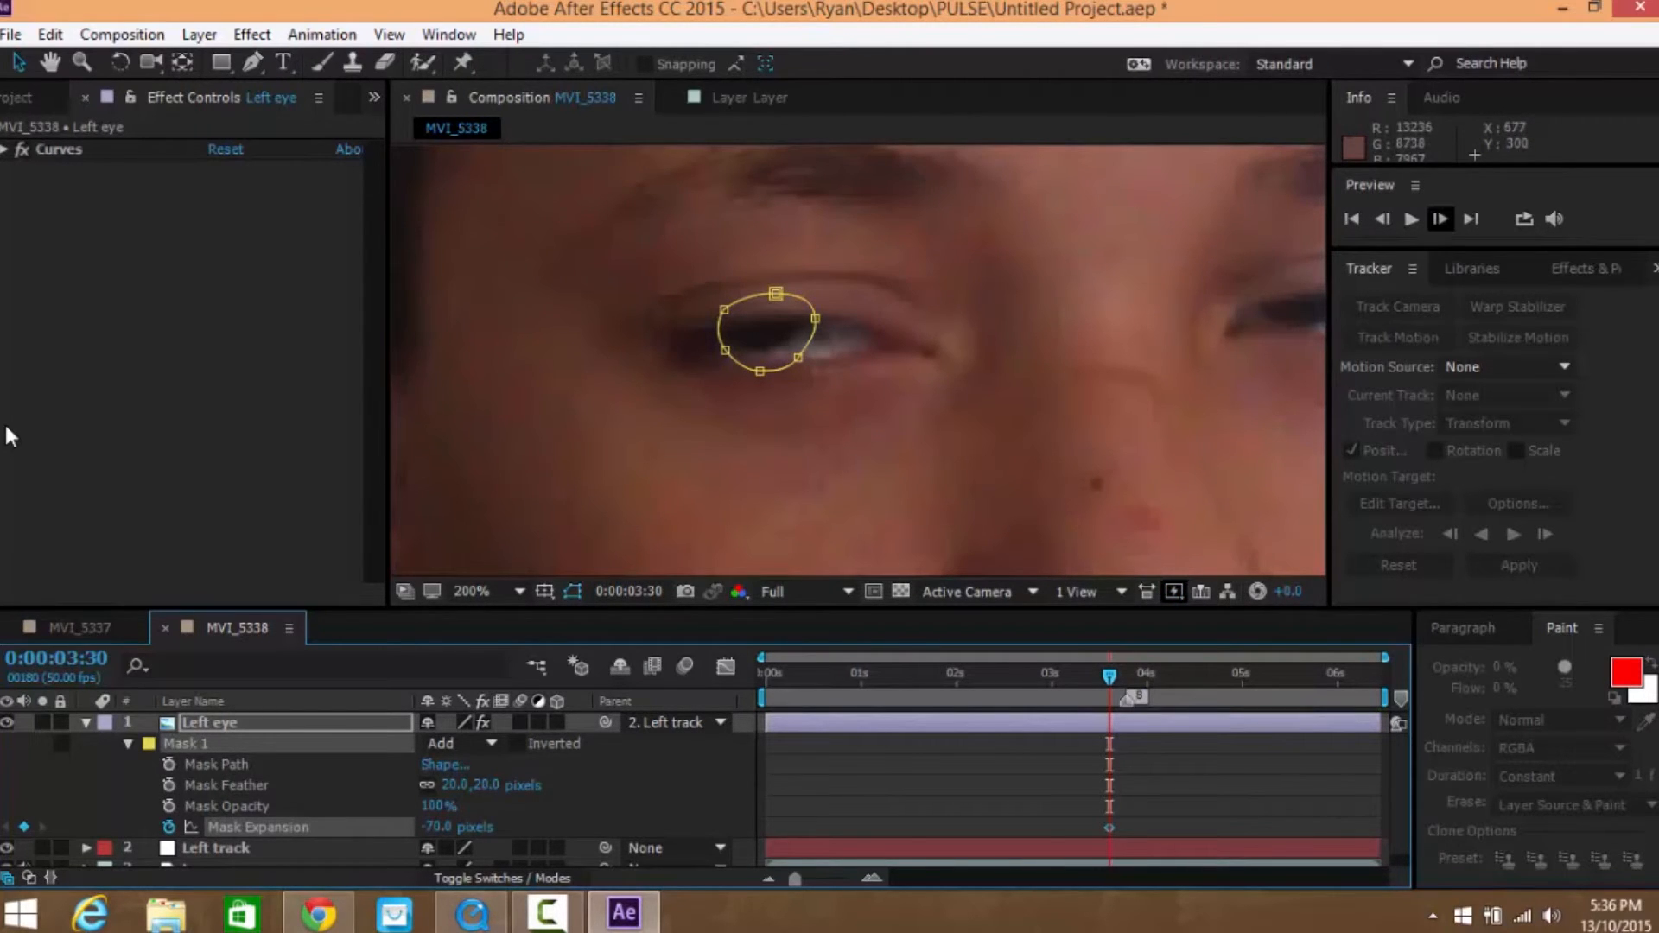
Add a Mask Expansion keyframe of -38 pixels to the Left eye at 0:00:03:31
click(1440, 220)
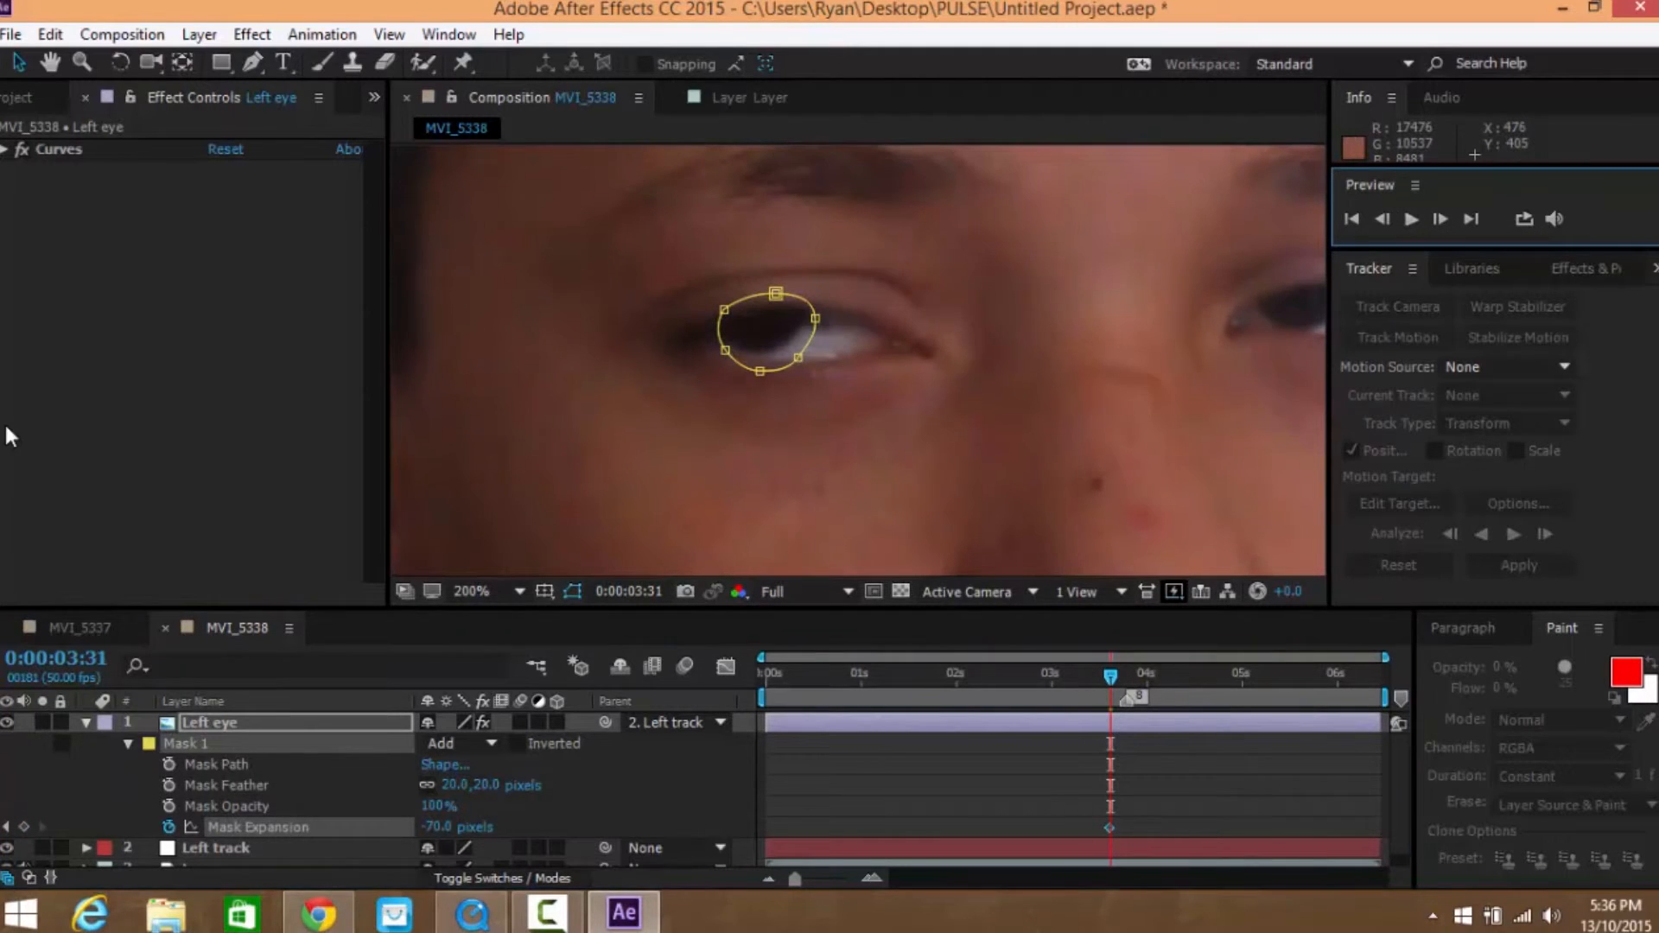
drag(438, 827, 482, 827)
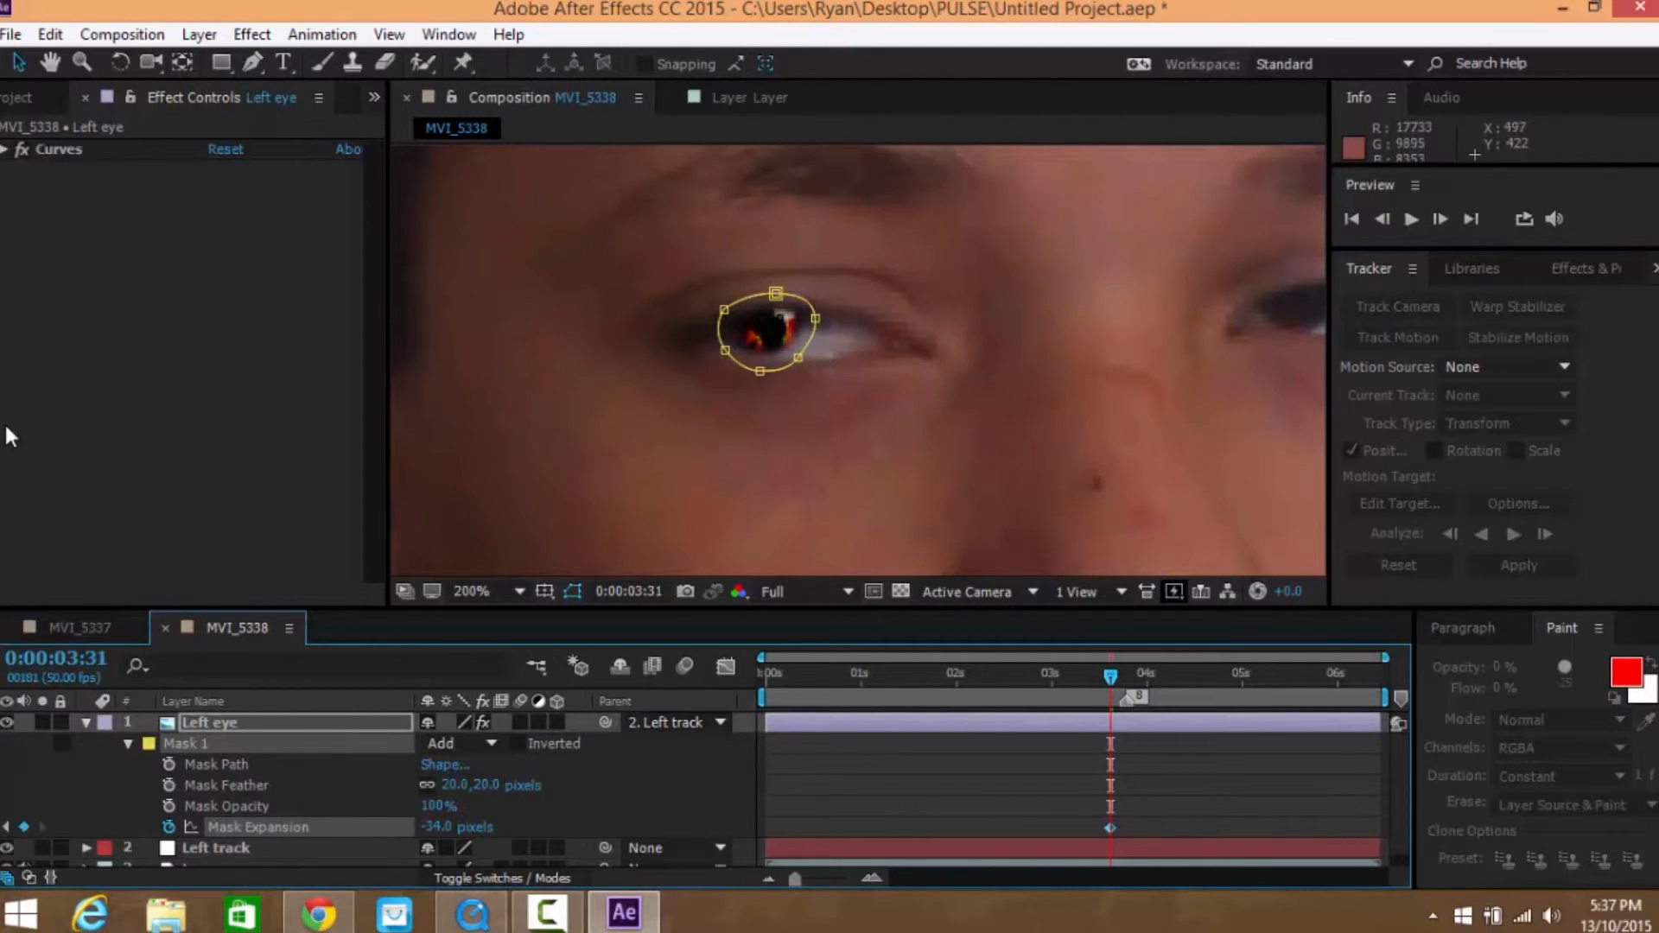
drag(438, 827, 435, 827)
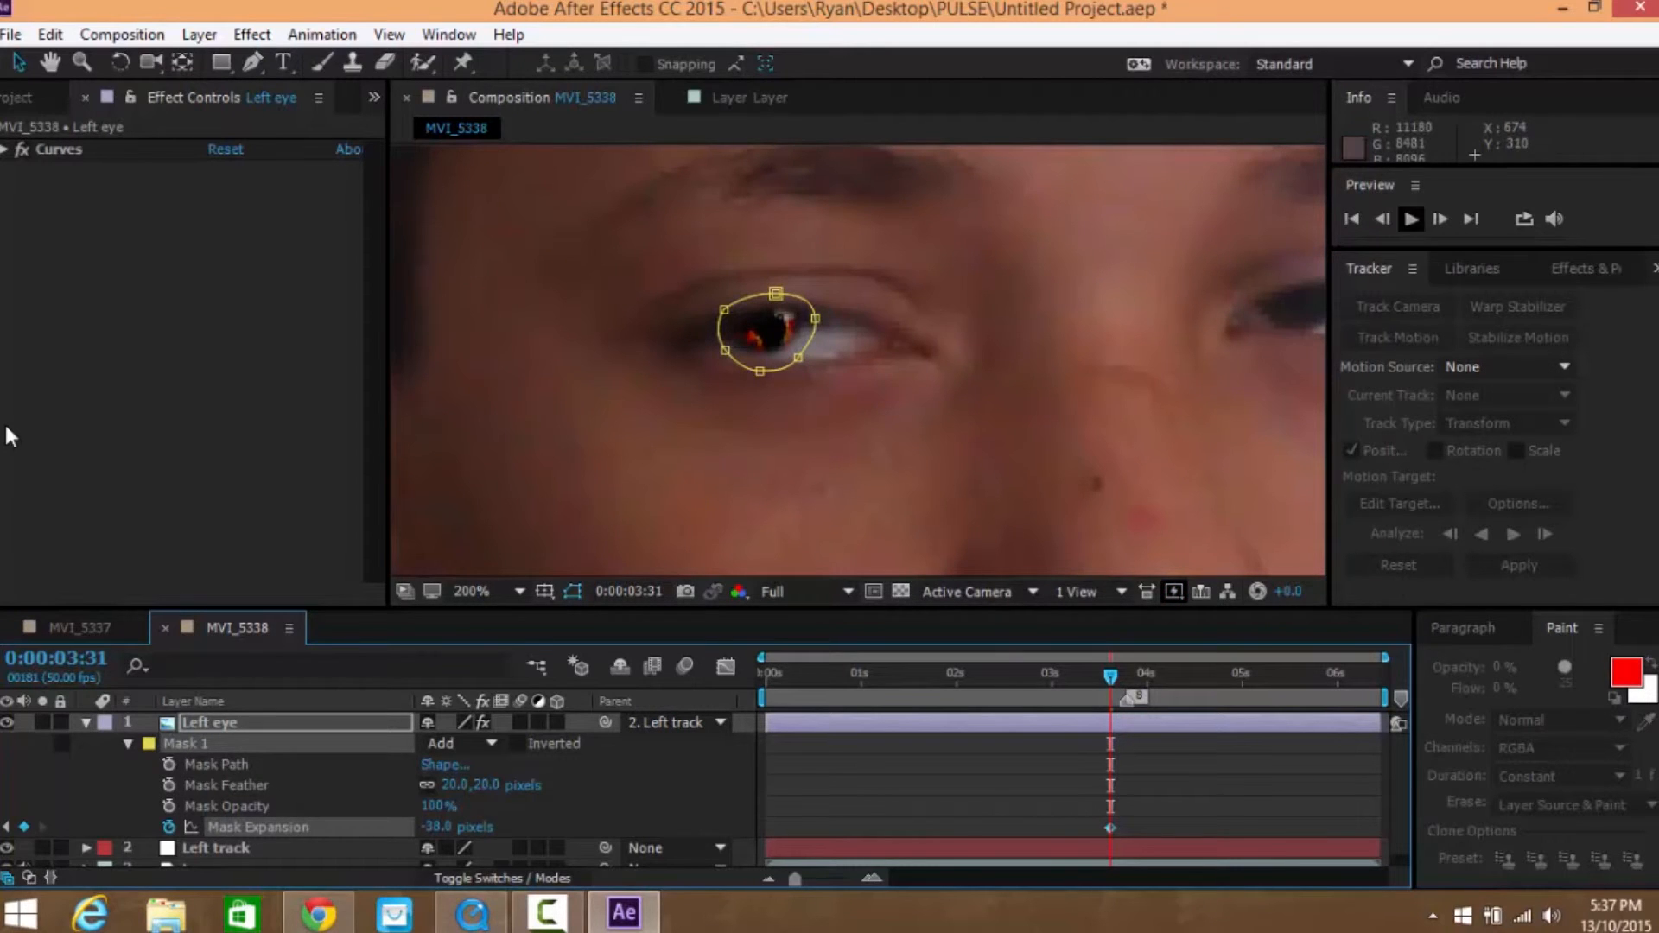
Add a Mask Expansion keyframe of -1 pixel to the Left eye at 0:00:03:33
click(1440, 220)
key(Page_Down)
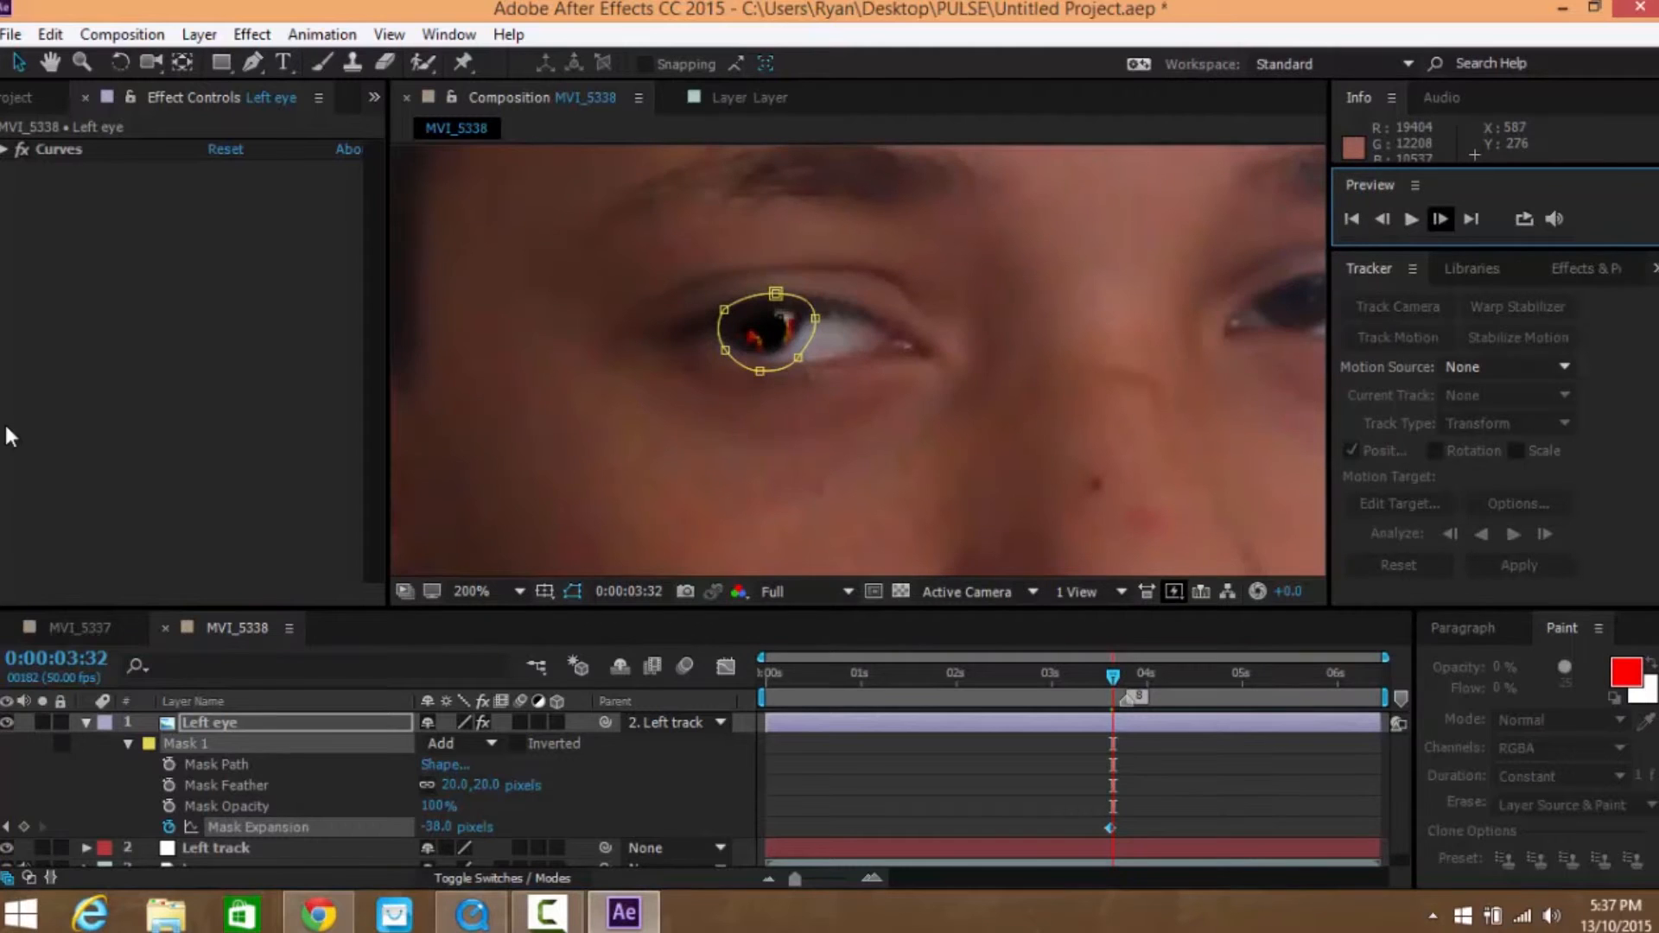
key(Page_Down)
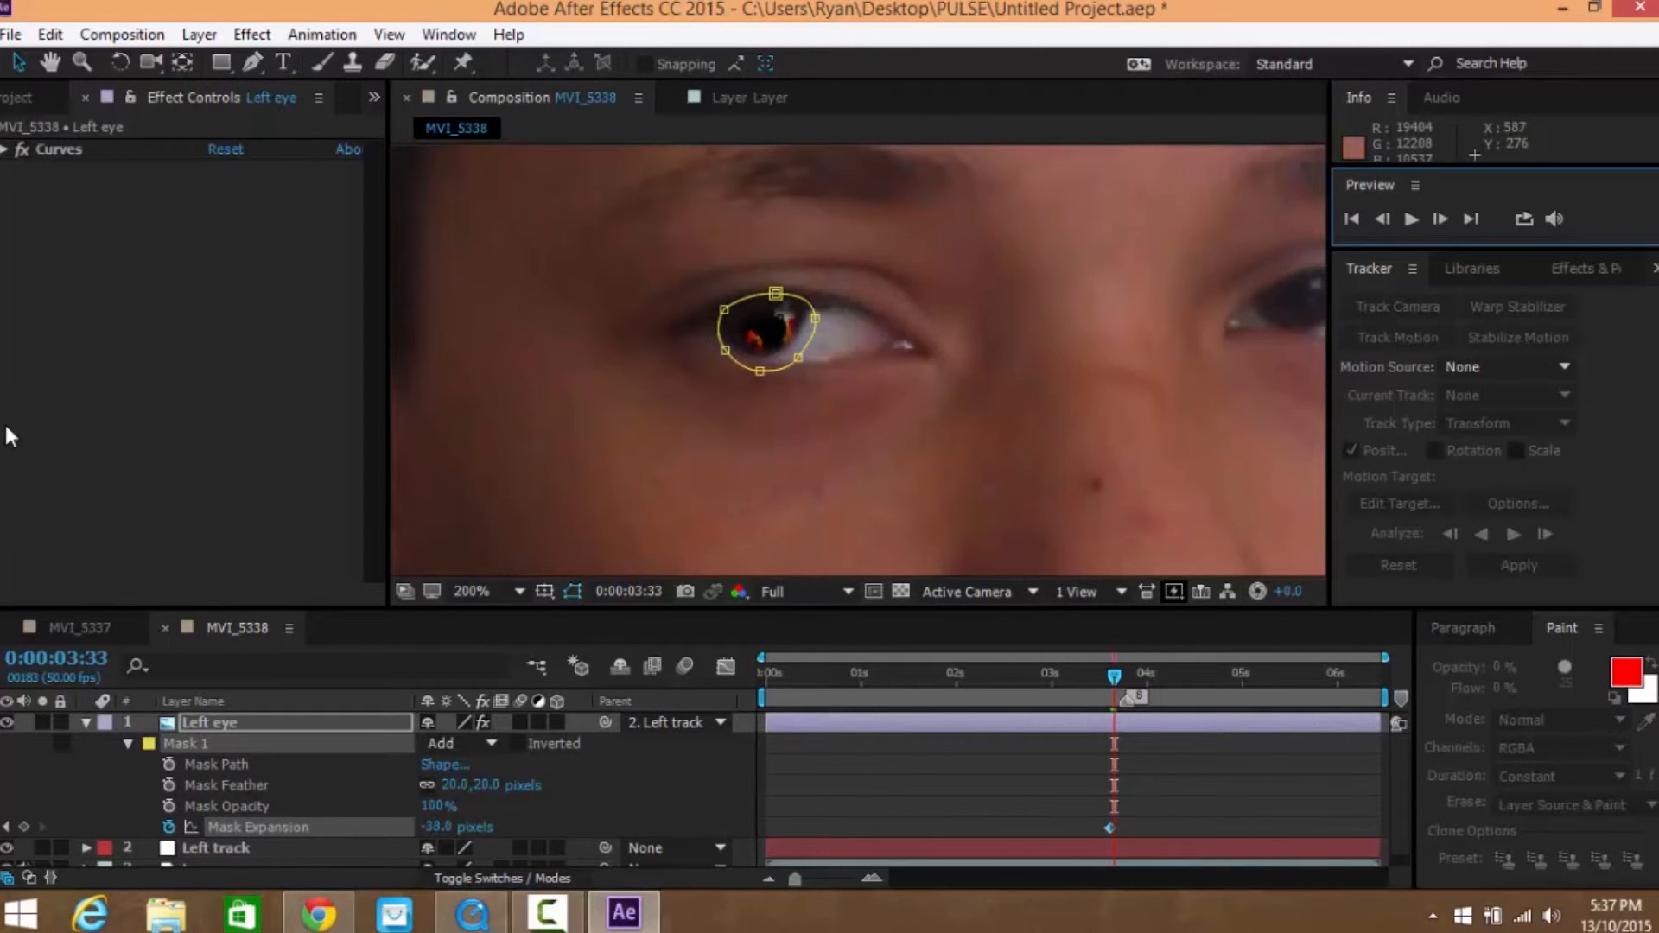
drag(438, 826, 463, 827)
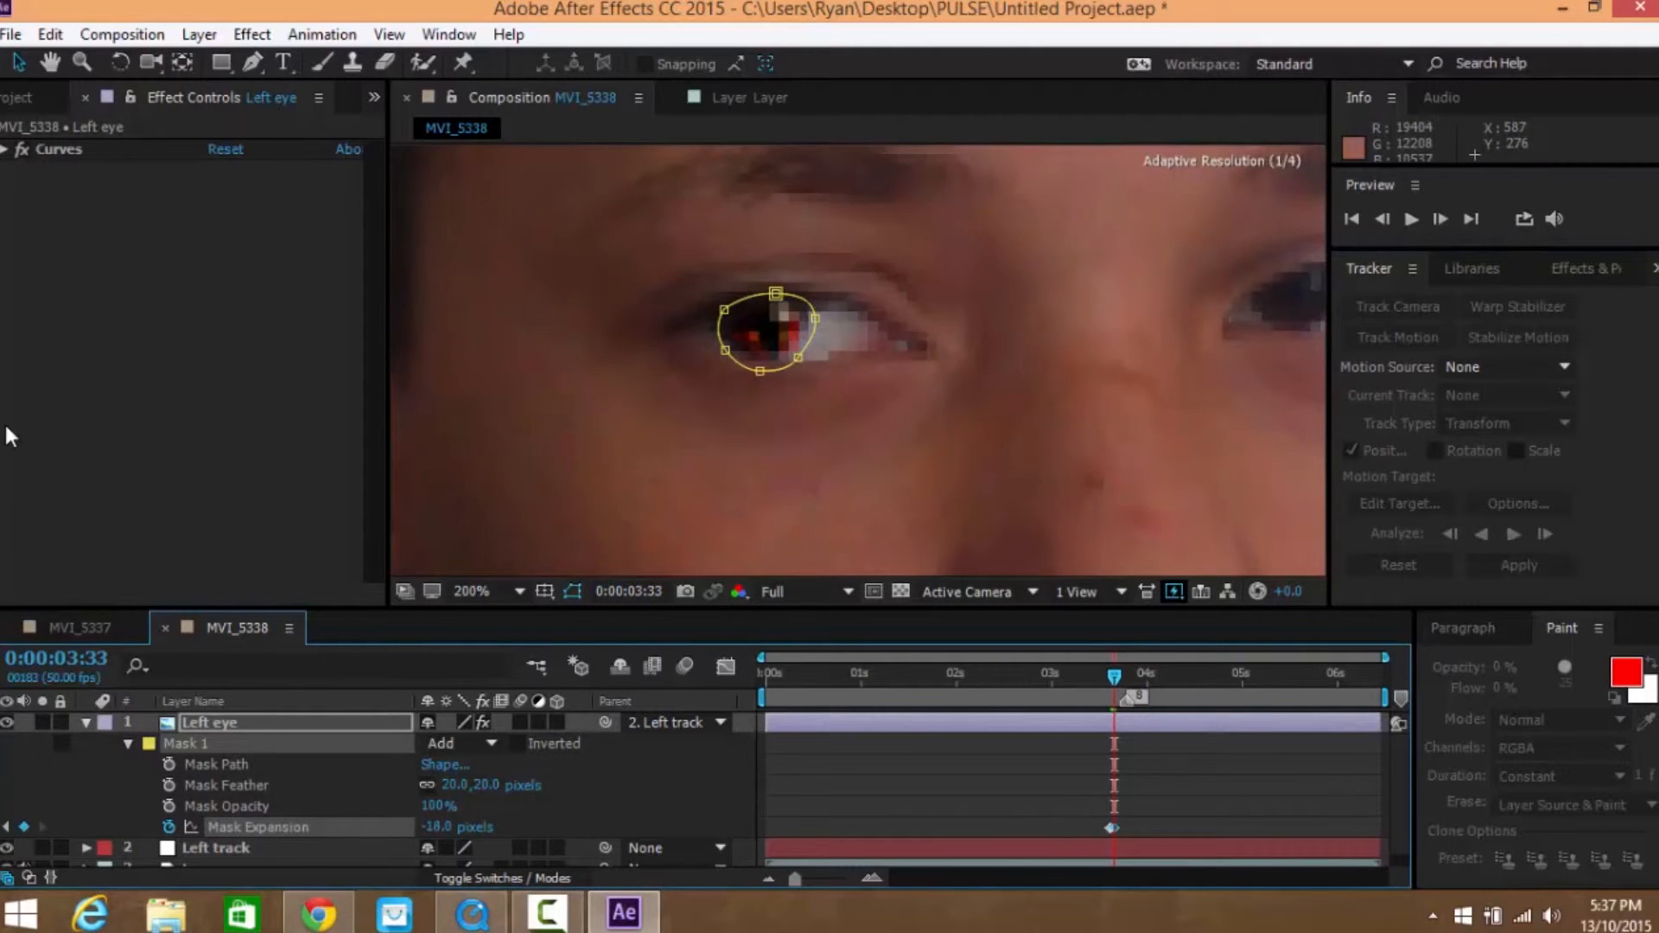
key(ctrl+z)
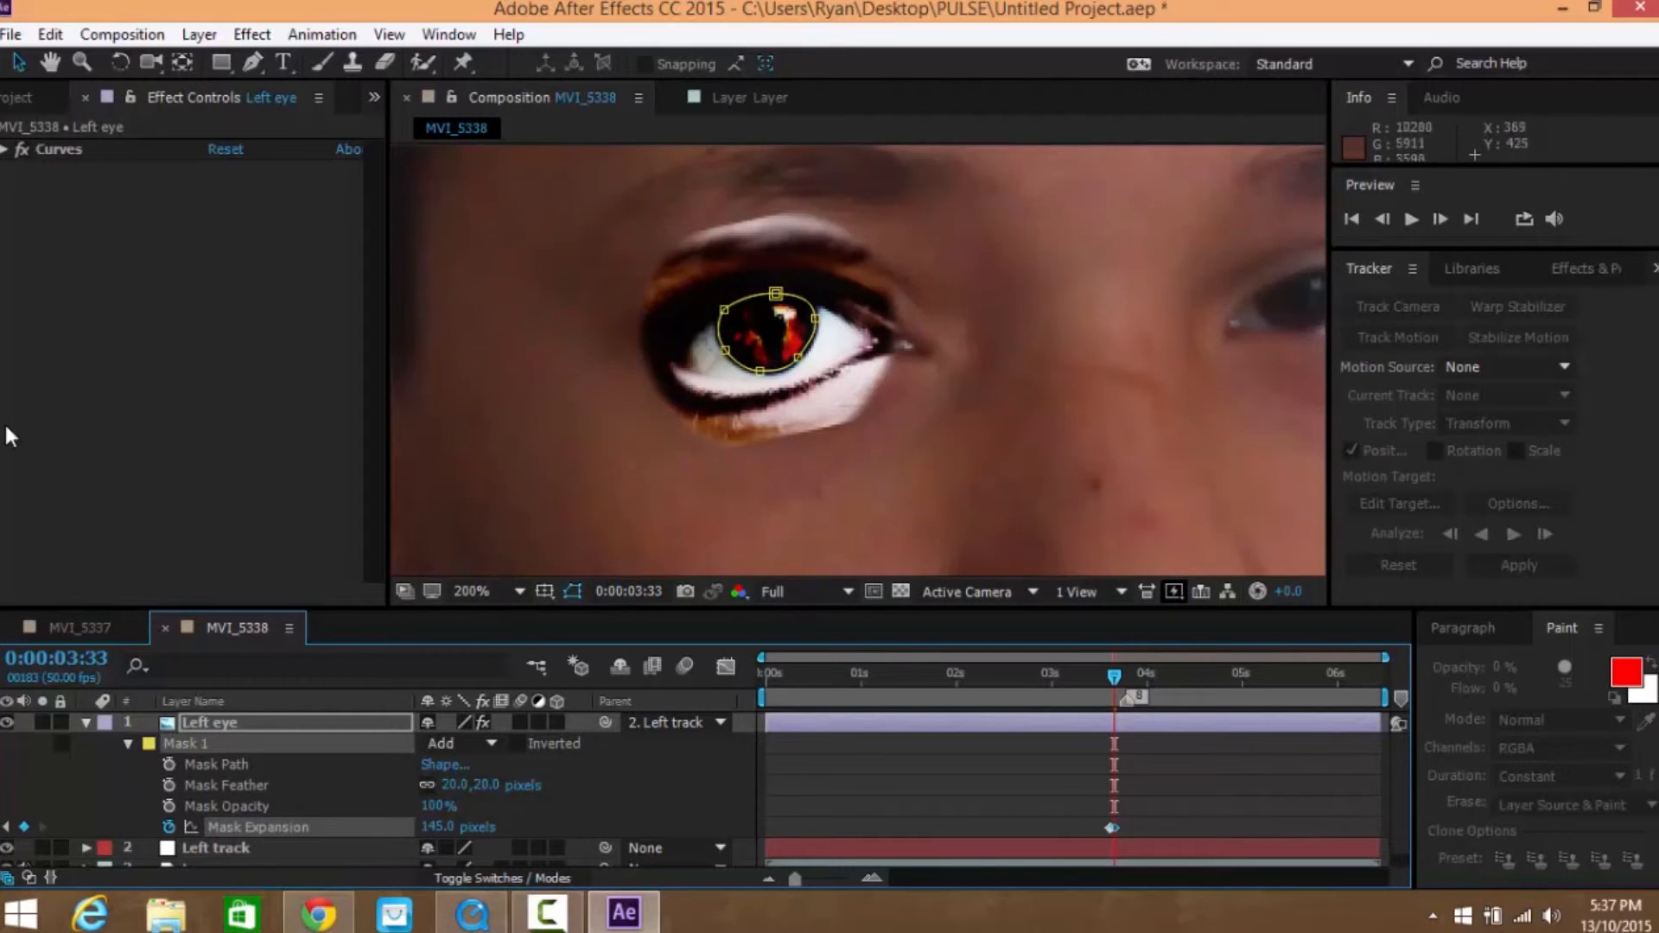
click(438, 827)
text(-1)
key(Return)
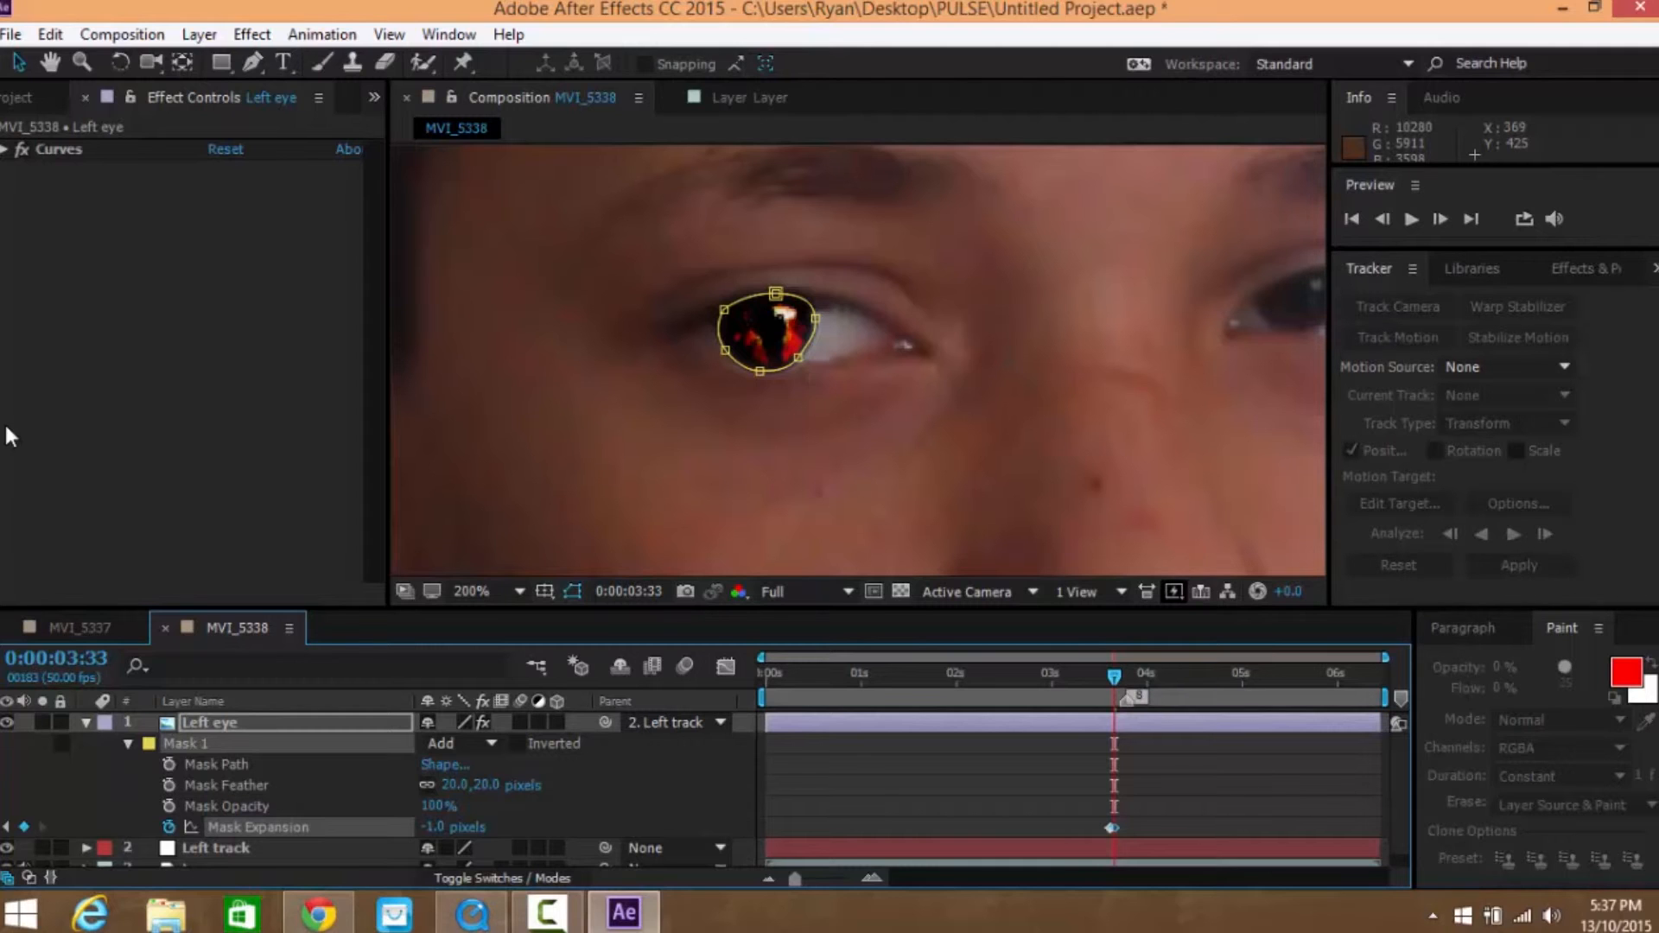
Set the Left eye's Mask Expansion keyframe at 0:00:03:33 to -14 pixels and view the eye without its mask outline
drag(434, 827, 390, 827)
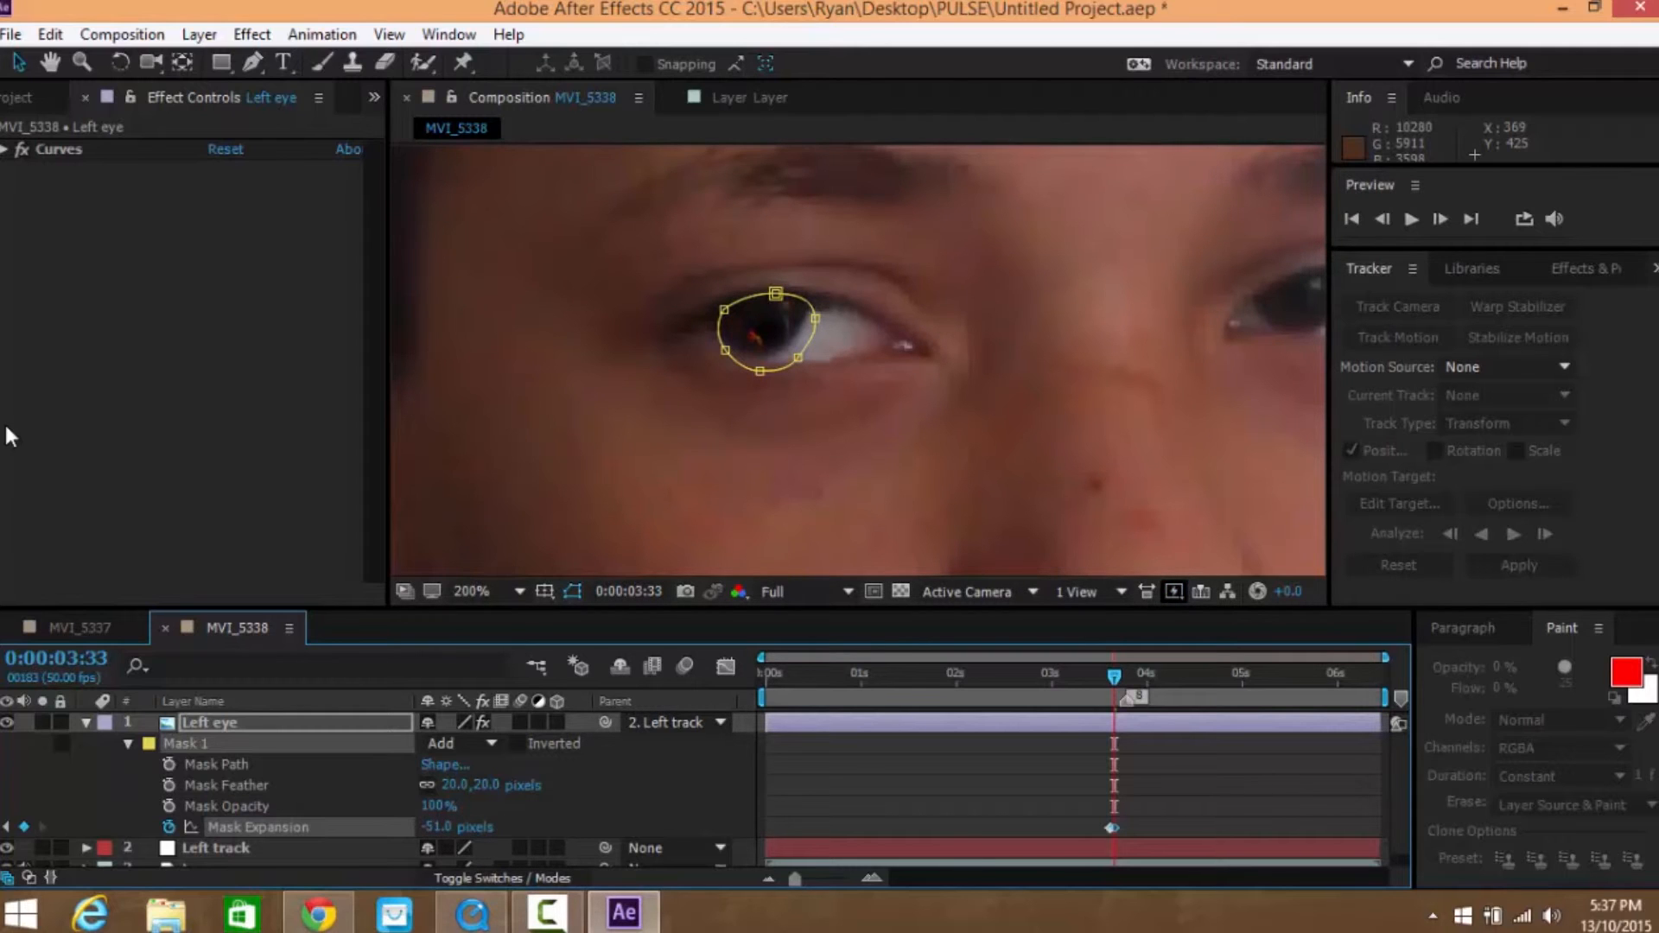
click(436, 827)
text(-10)
key(Return)
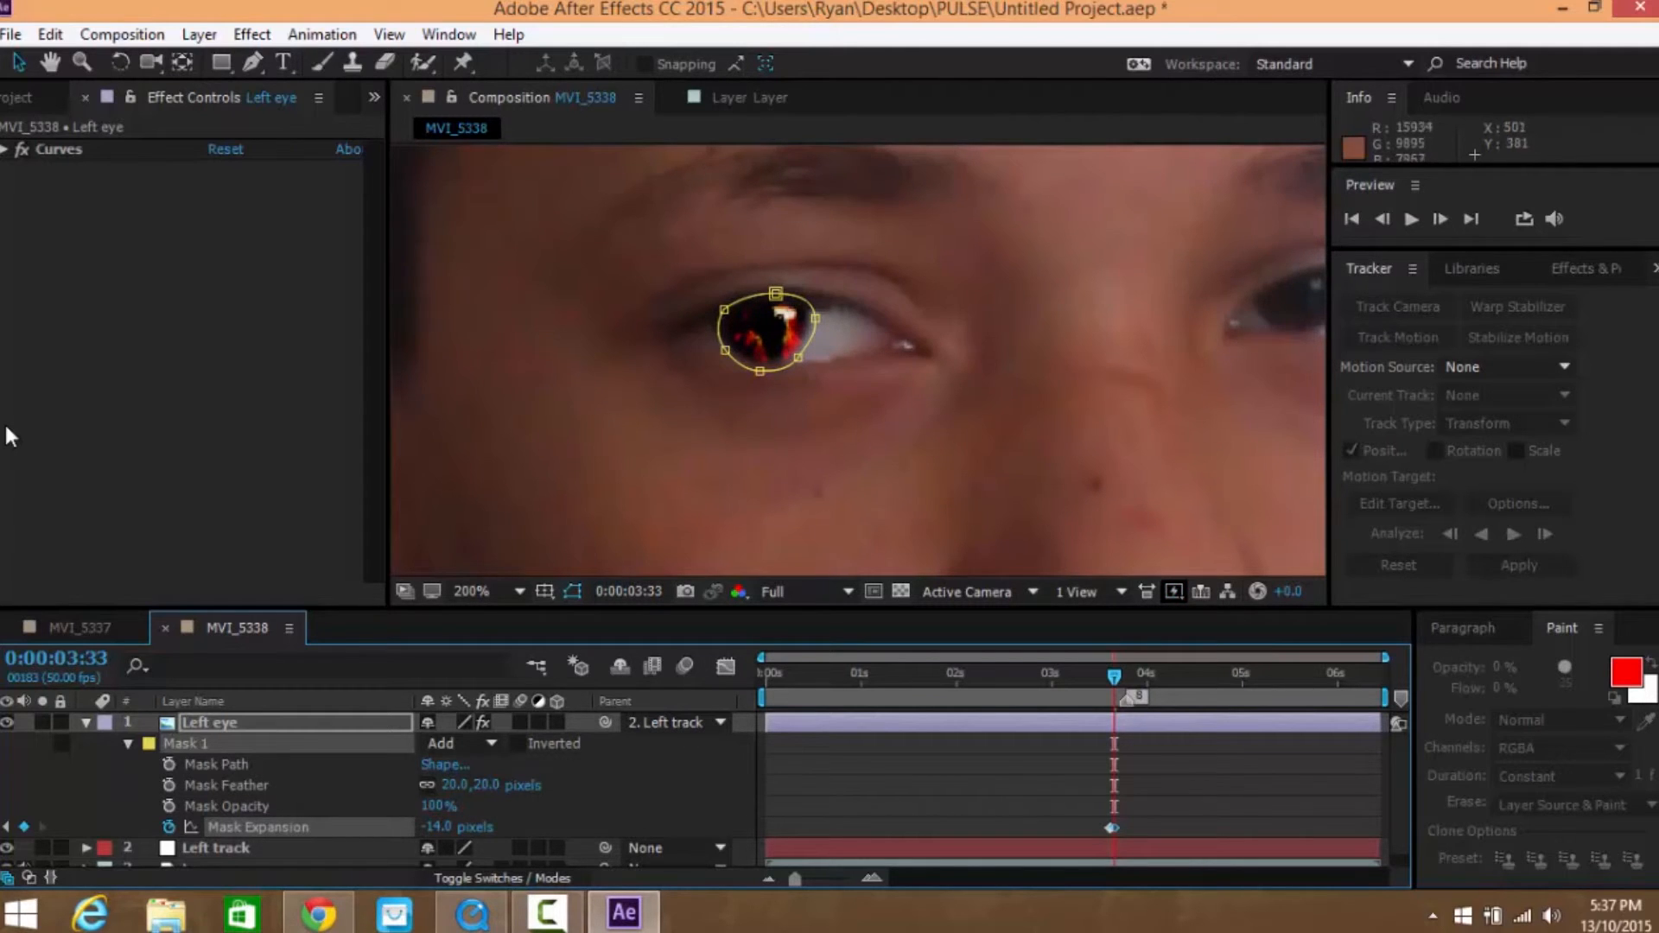
click(959, 453)
click(896, 448)
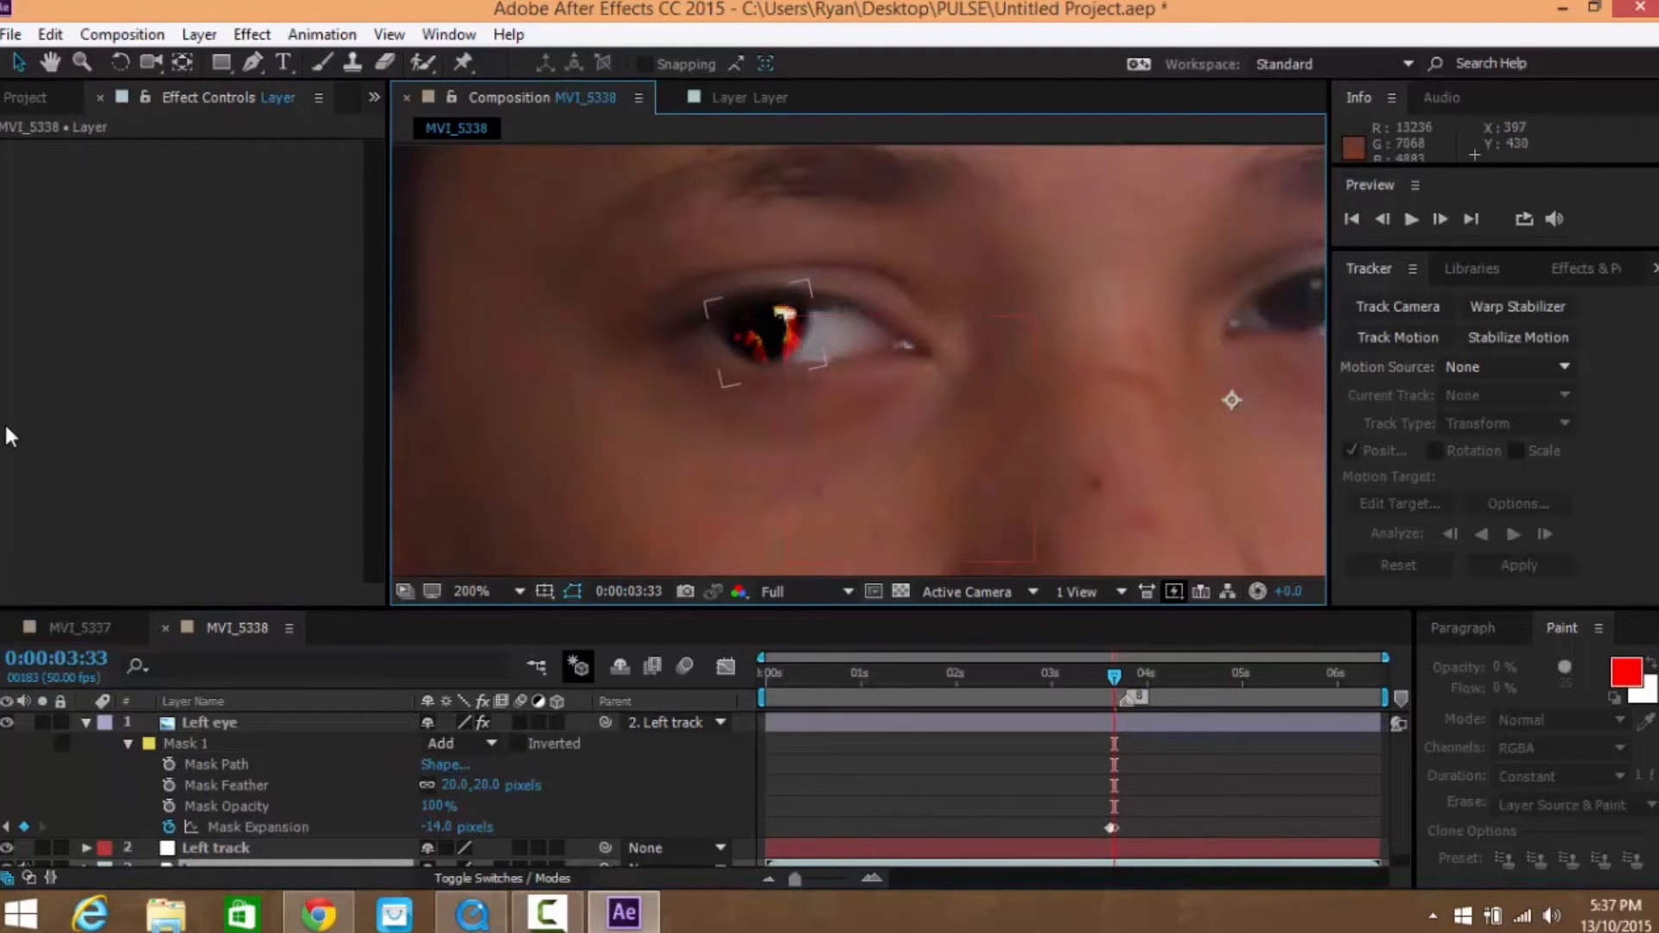
Add a Mask Expansion keyframe of -1 pixel to the Left eye at 0:00:03:39 and deselect the mask
click(209, 722)
drag(1114, 677, 1126, 676)
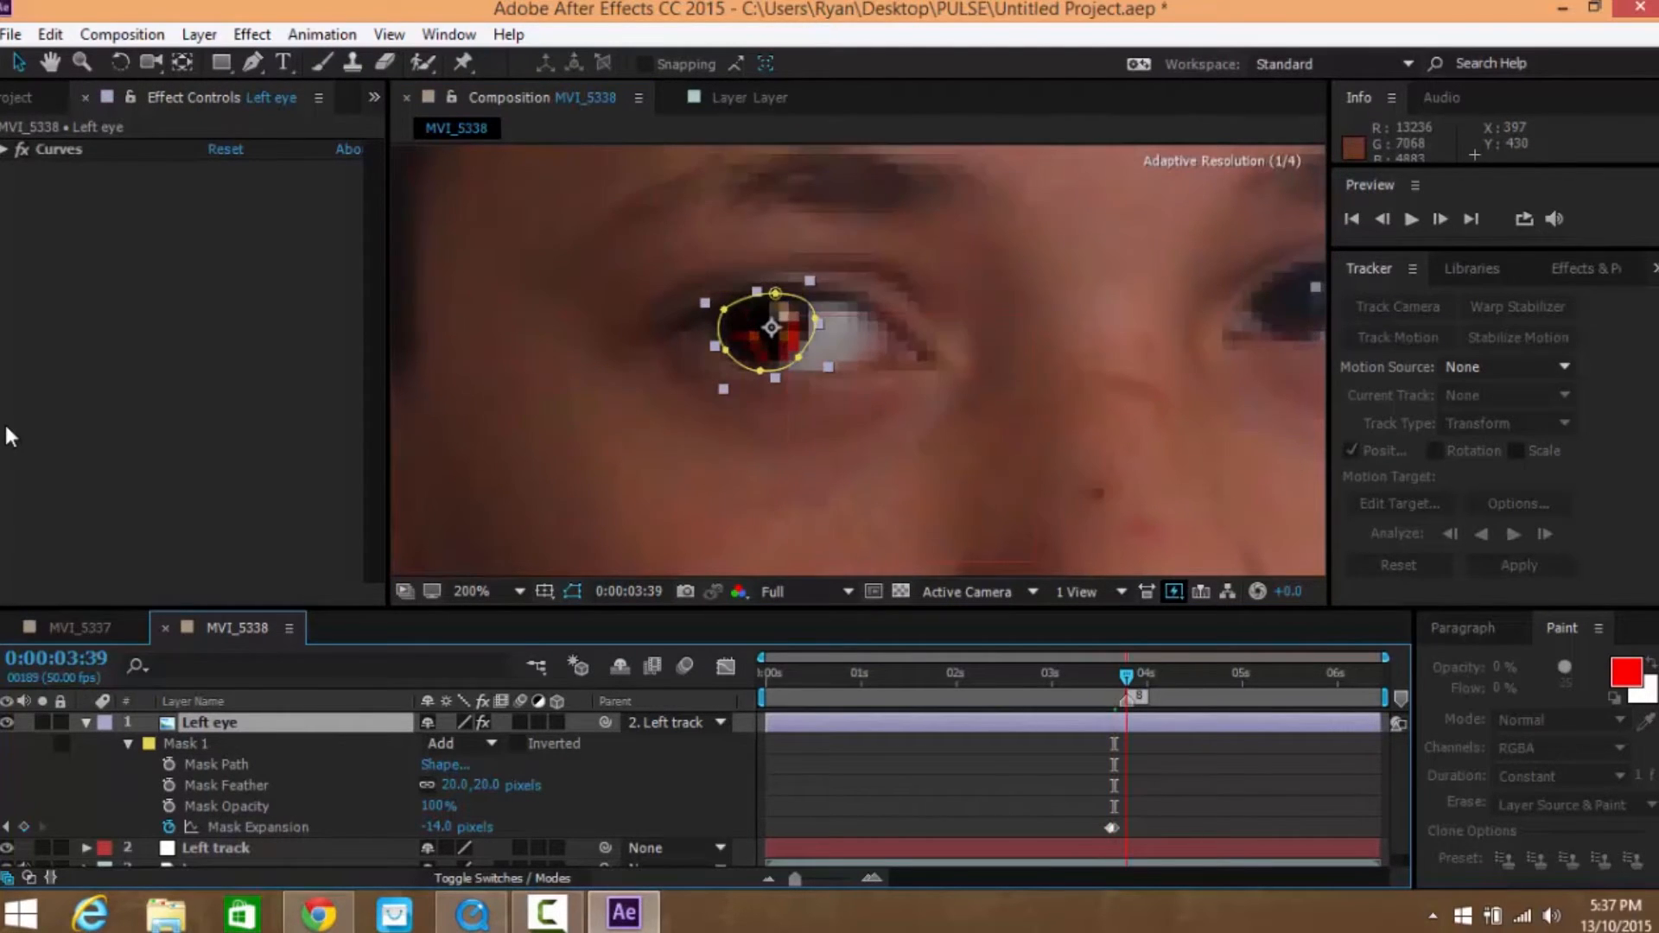
click(439, 827)
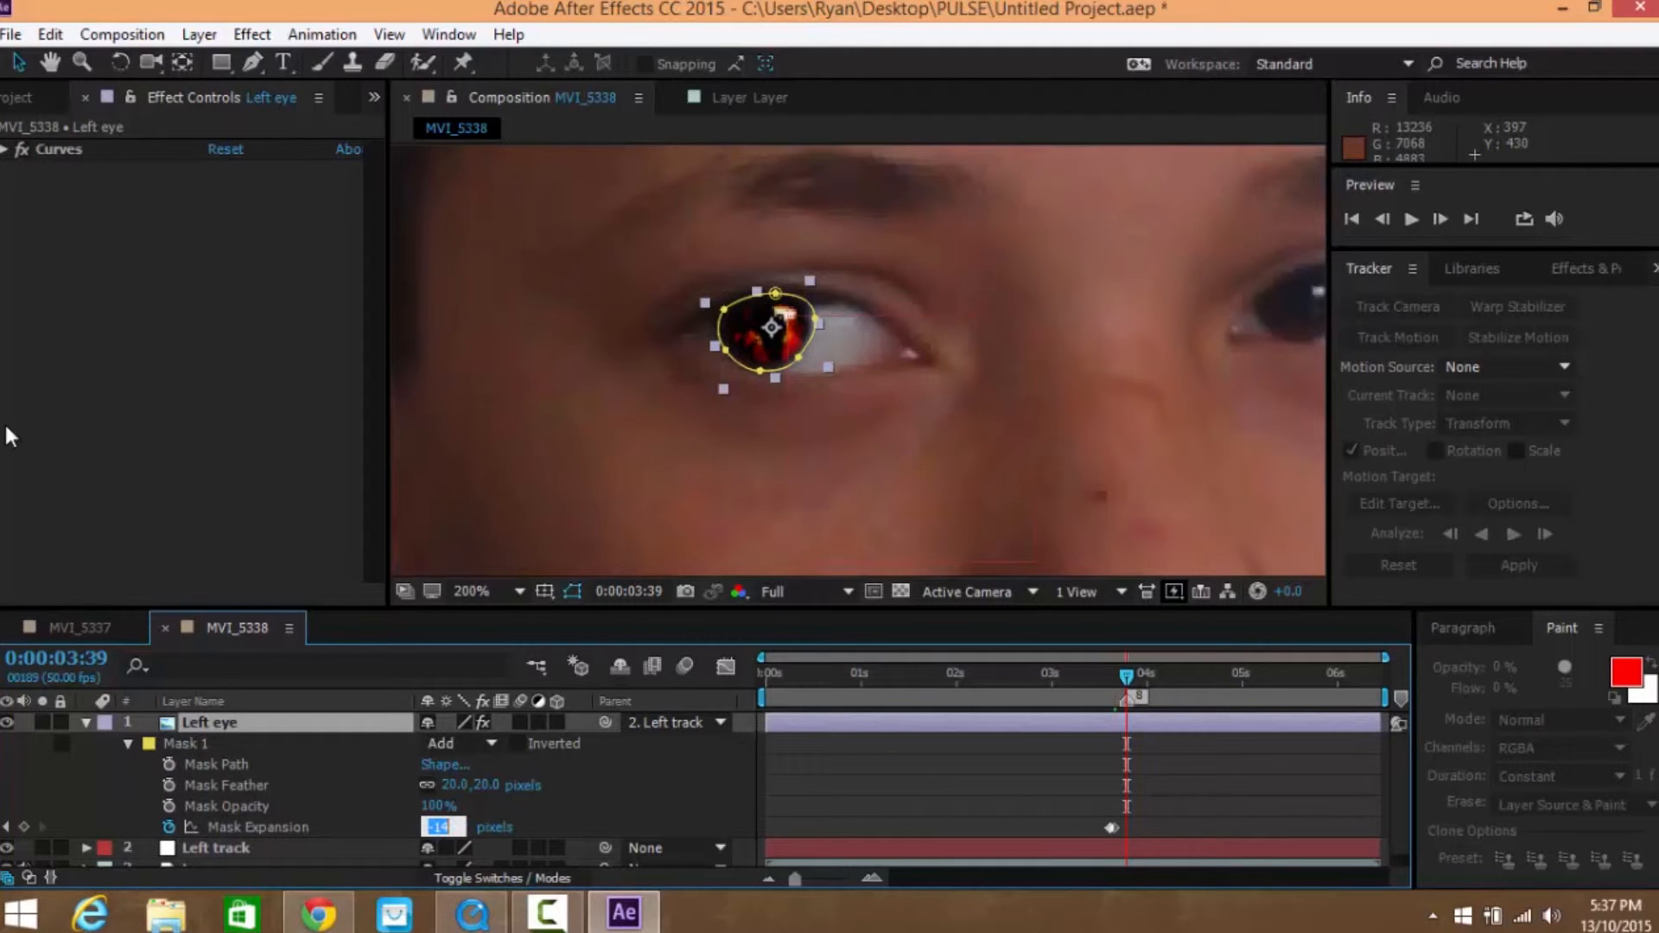
text(-1)
key(Return)
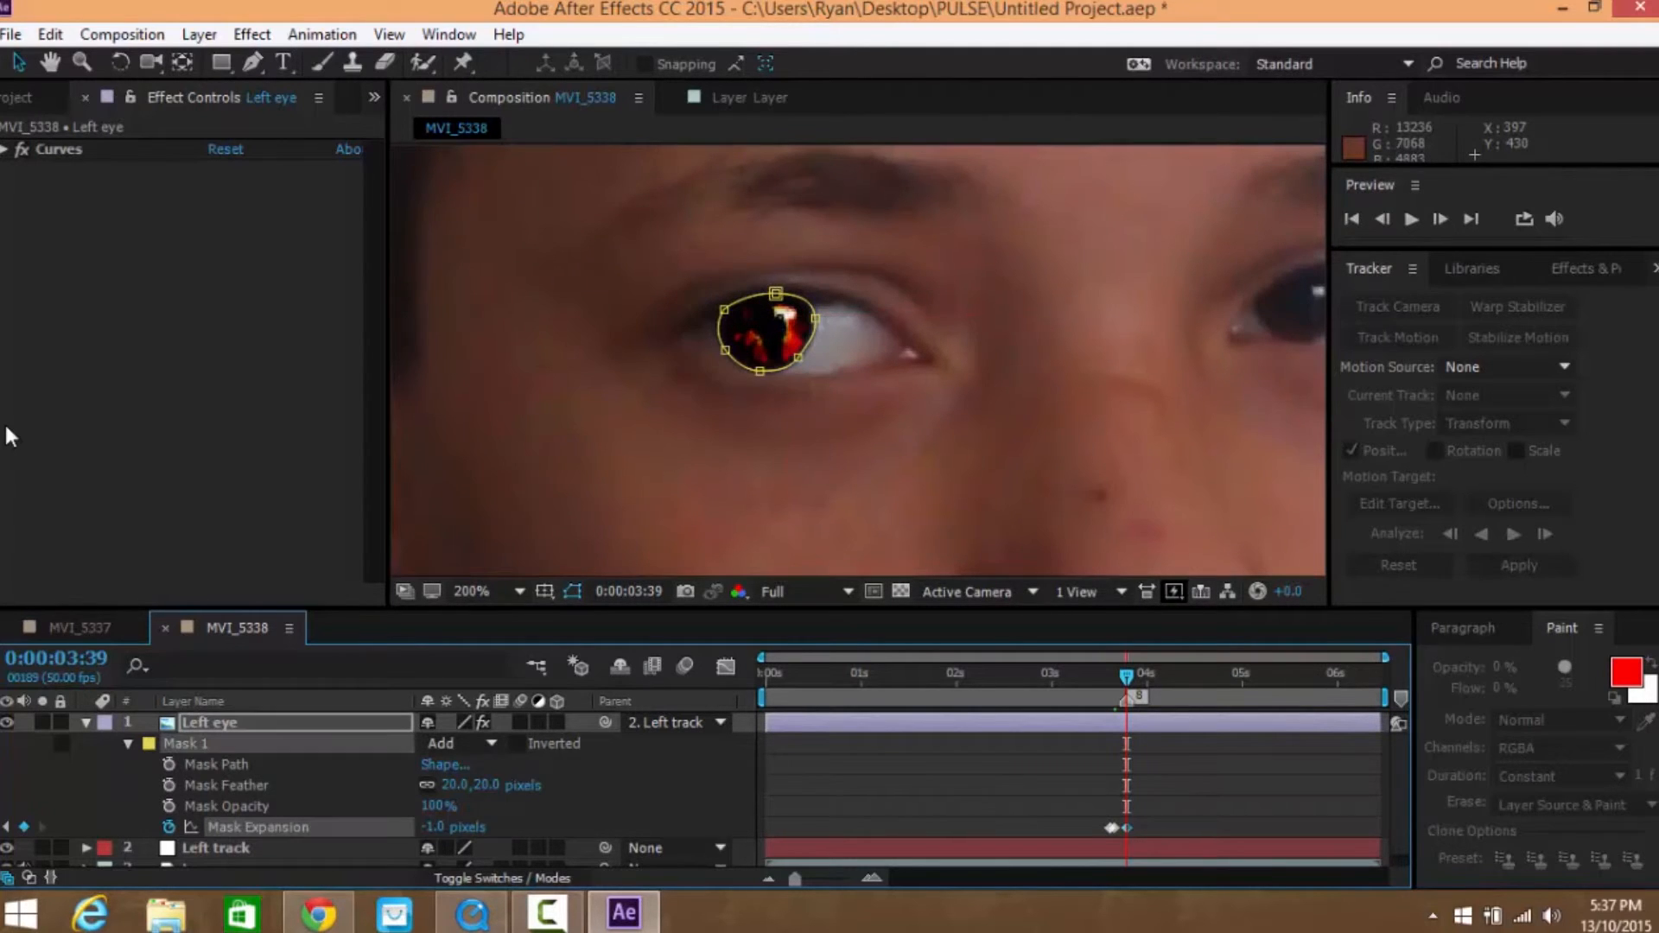
key(F2)
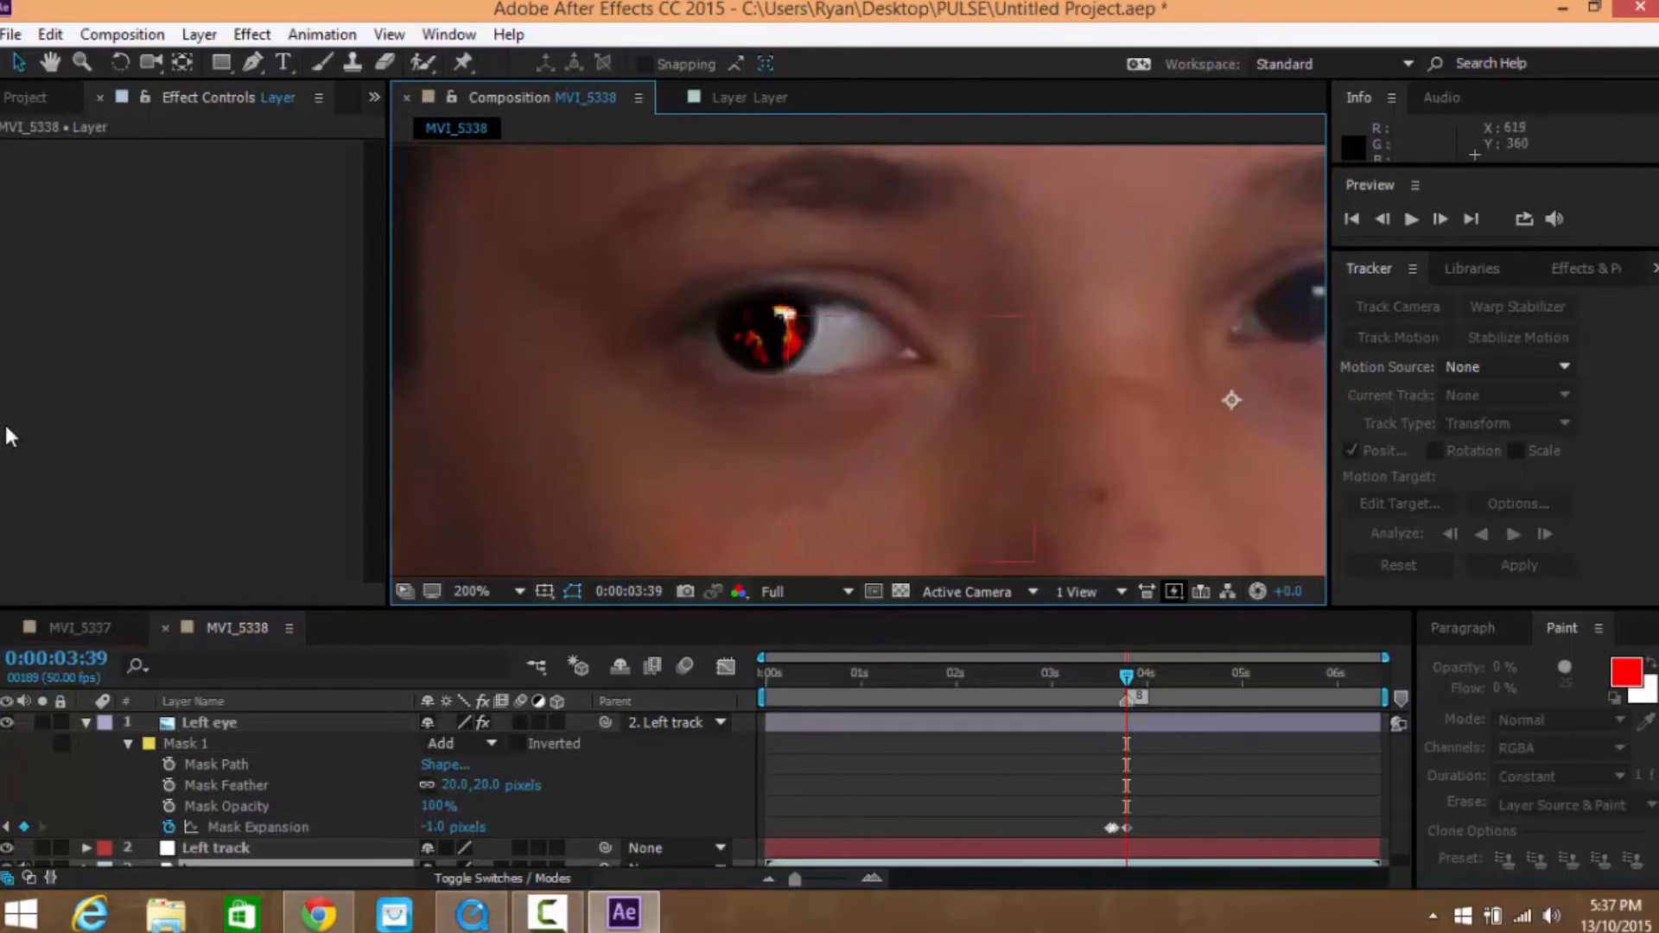
Go back to 0:00:03:27 and preview how the Left eye iris follows the blink
key(slash)
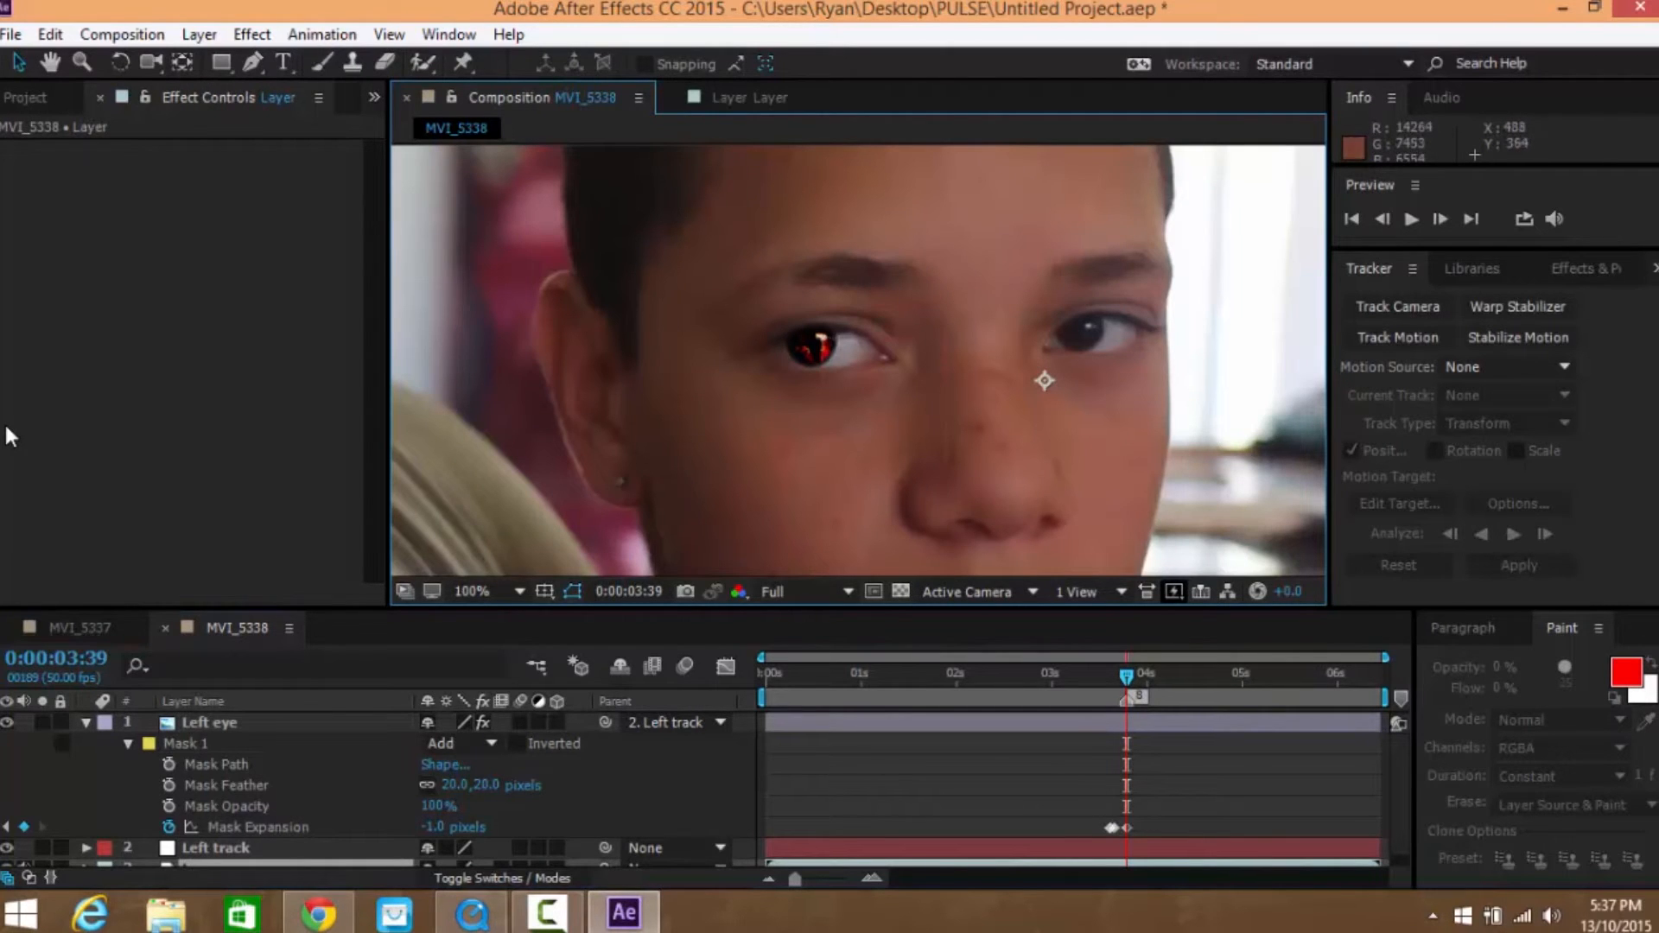
key(Page_Up)
key(Page_Up)
key(Page_Up)
key(Page_Up)
key(Page_Up)
key(Page_Up)
key(Page_Up)
key(Page_Up)
key(Page_Up)
key(Page_Up)
key(Page_Up)
key(Page_Up)
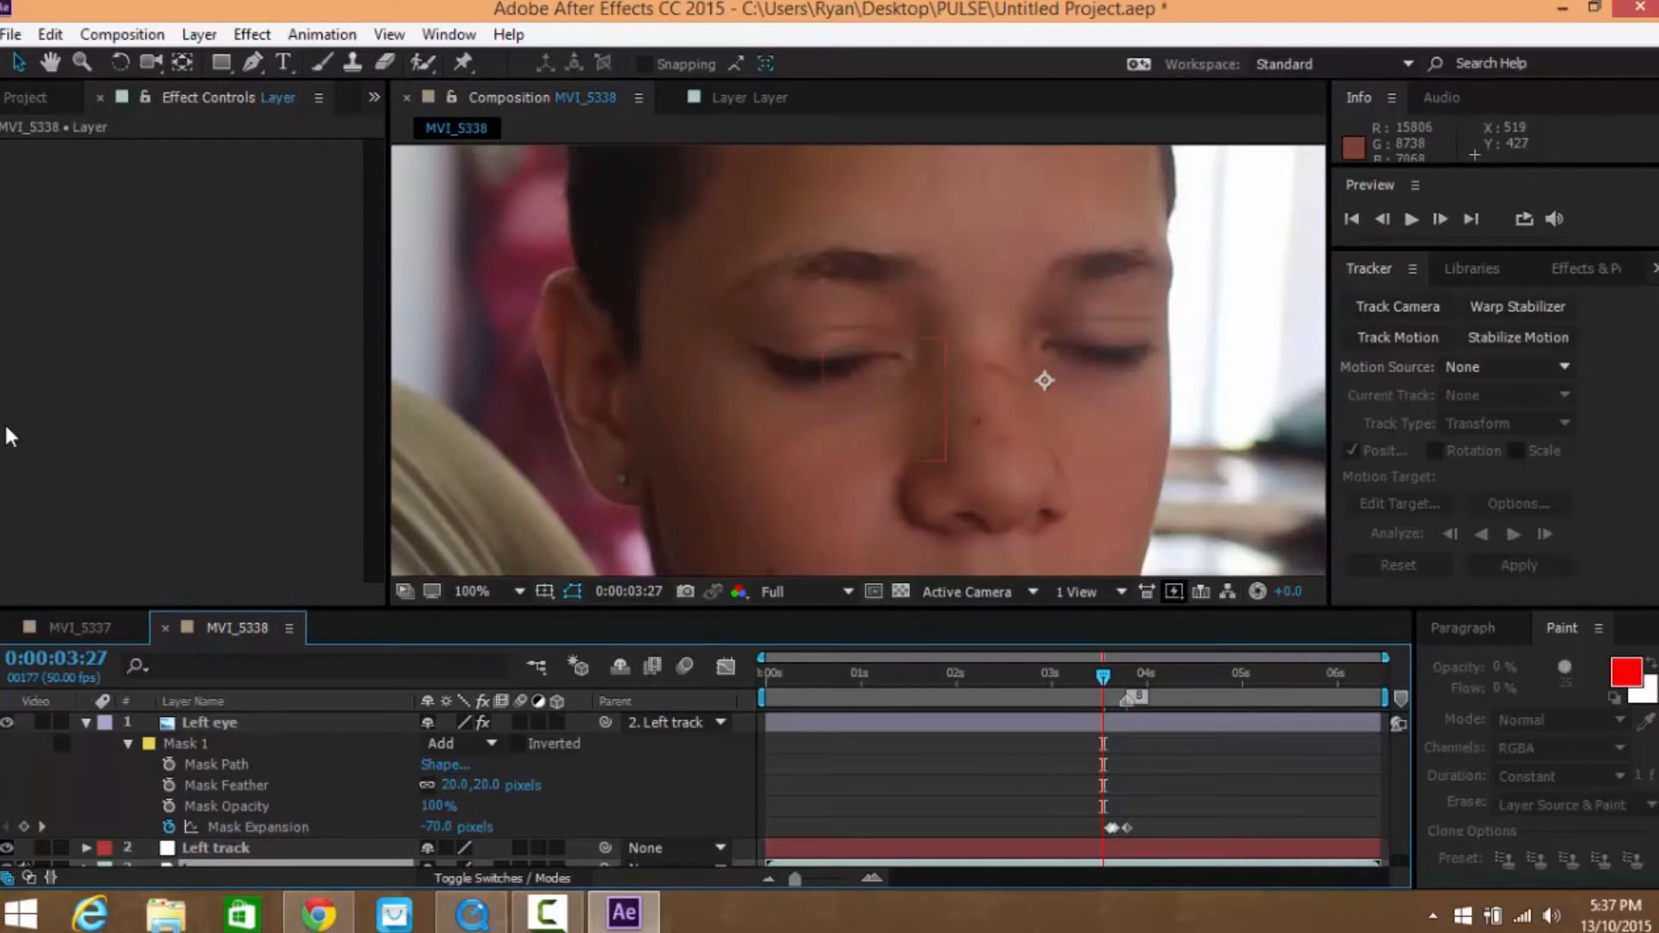
key(space)
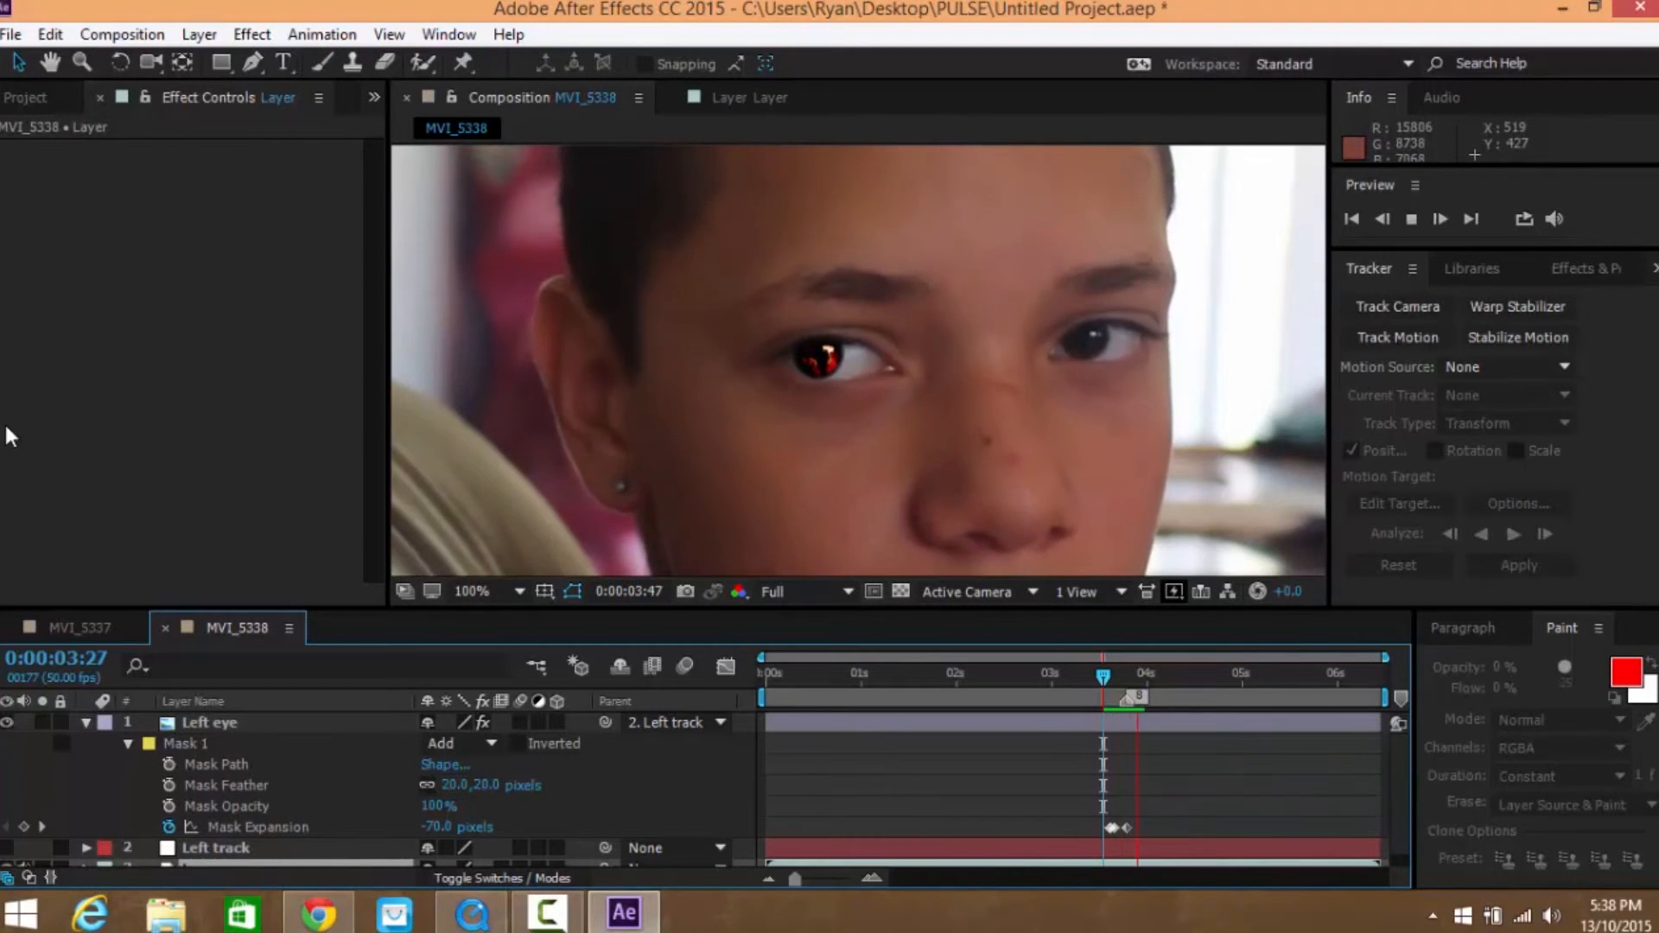
key(space)
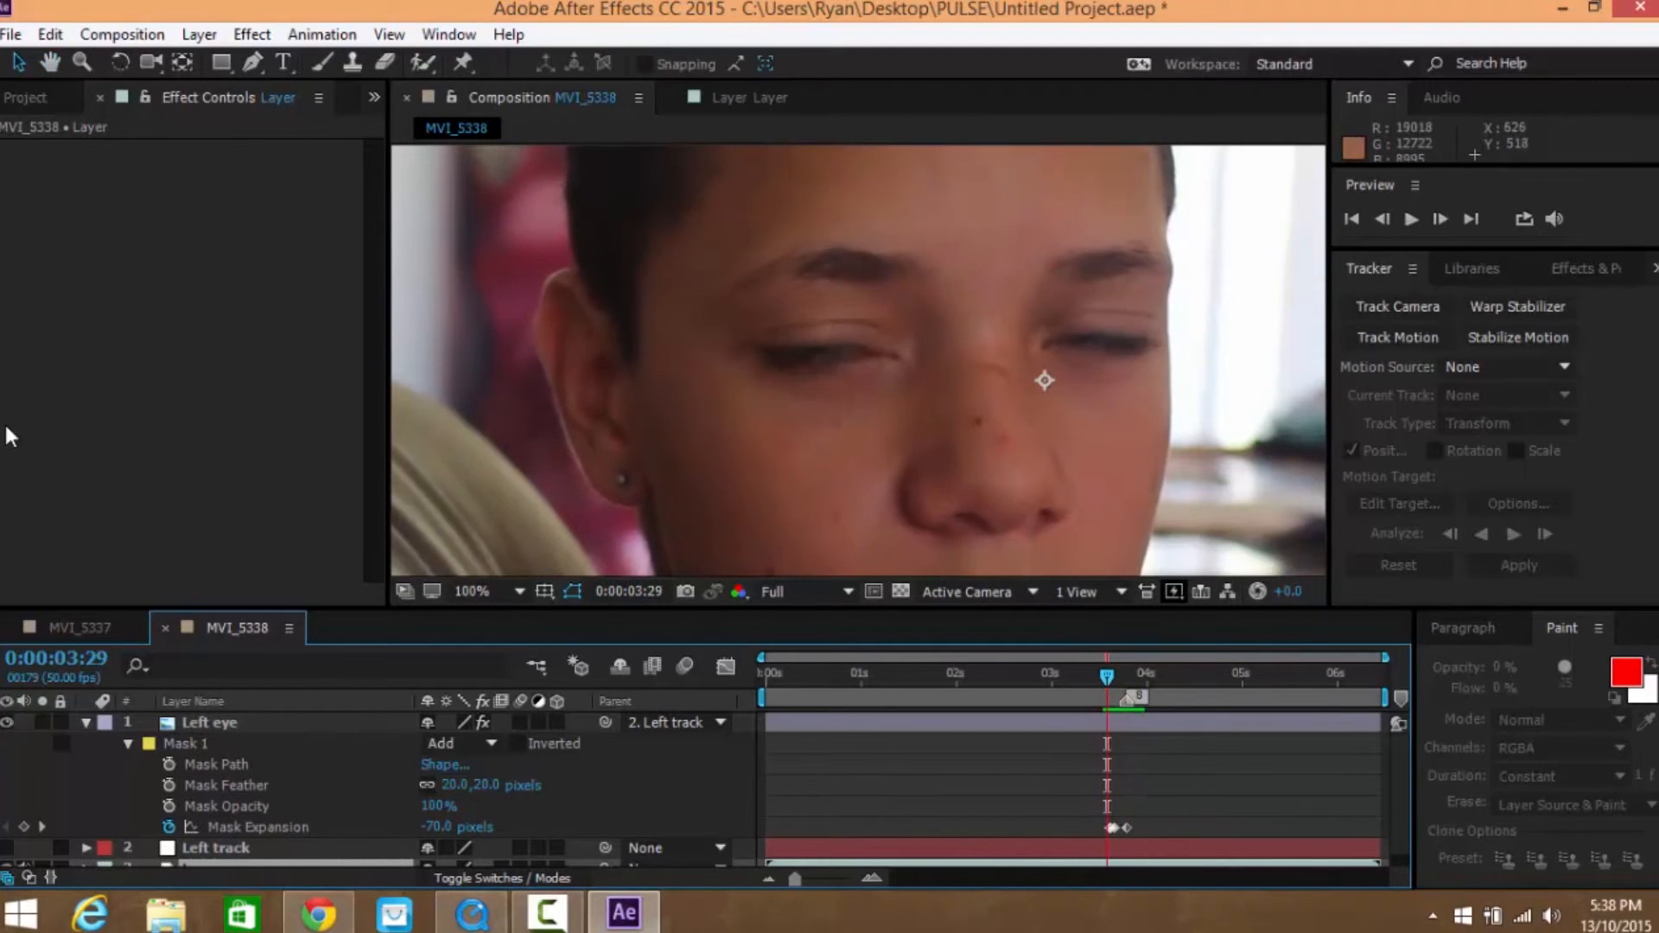
At 0:00:03:36, collapse the Left eye's properties, duplicate the layer and rename the copy Right eye
key(Page_Down)
key(Page_Down)
key(Page_Down)
key(Page_Down)
key(Page_Down)
key(Page_Down)
key(Page_Down)
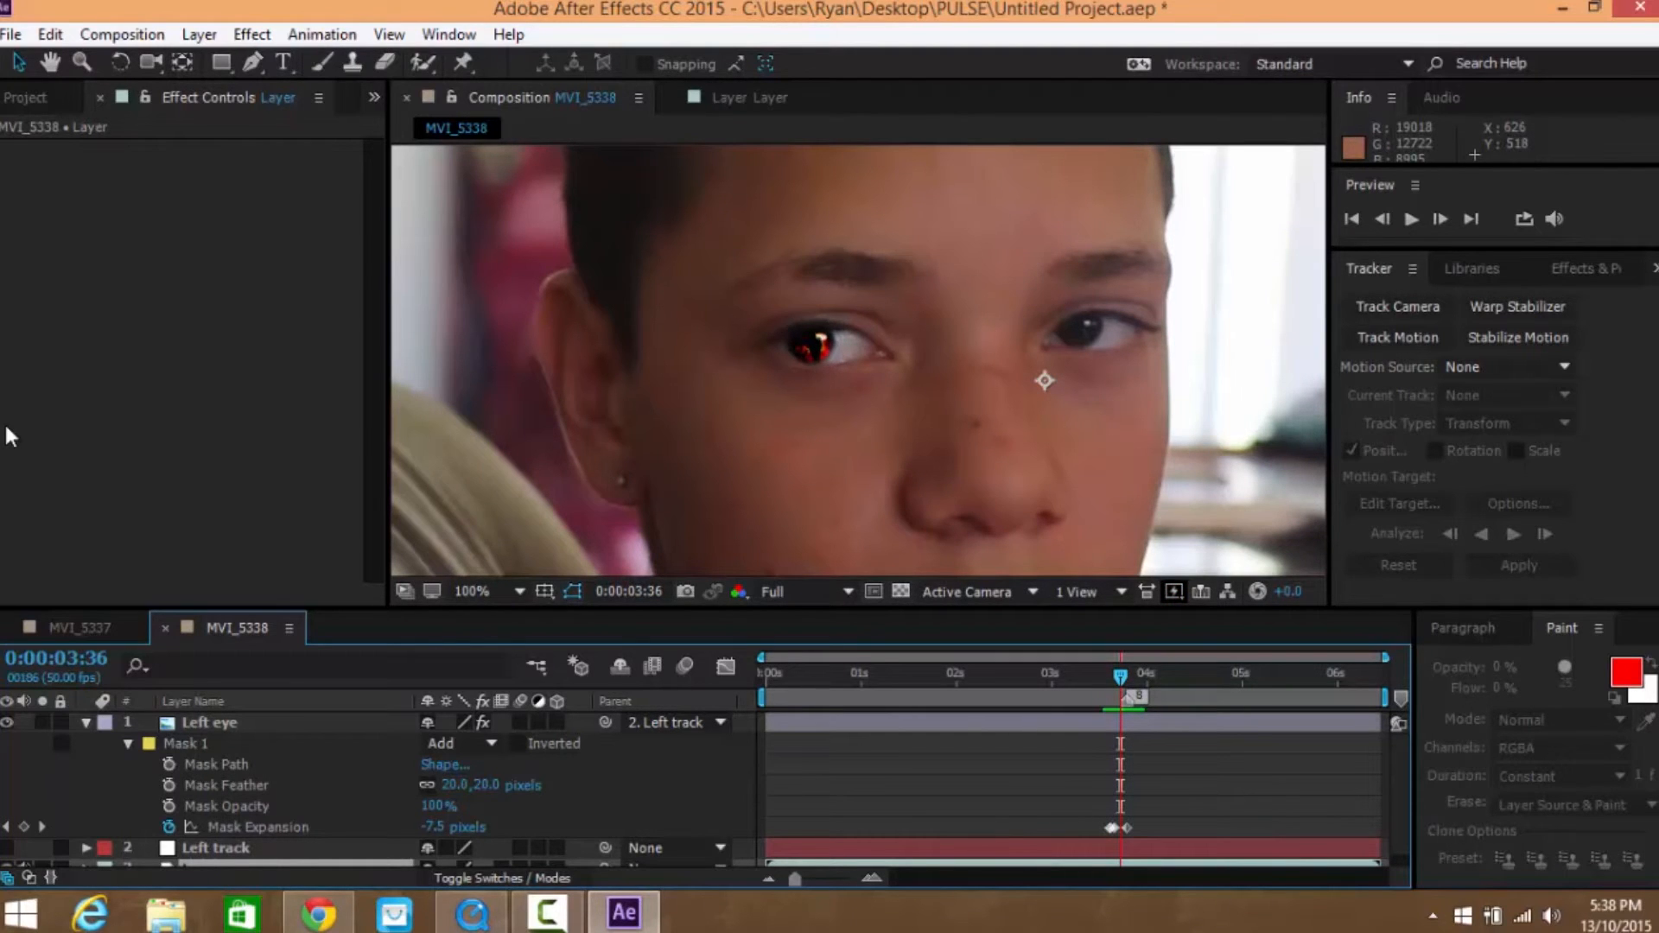
click(86, 722)
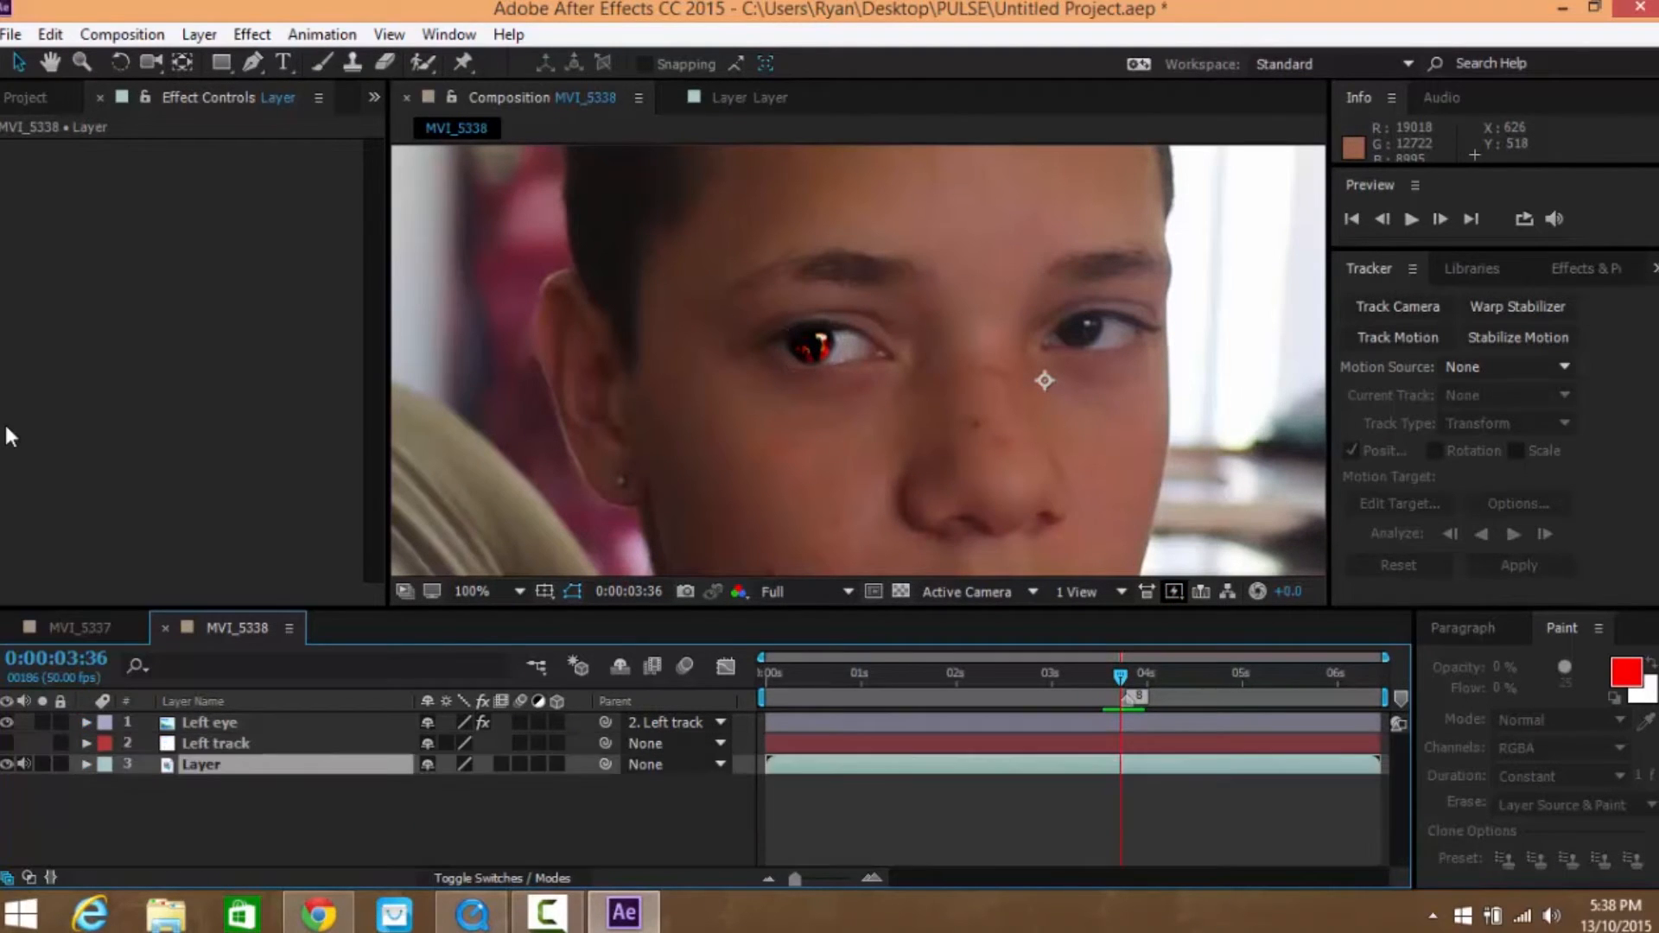
click(210, 722)
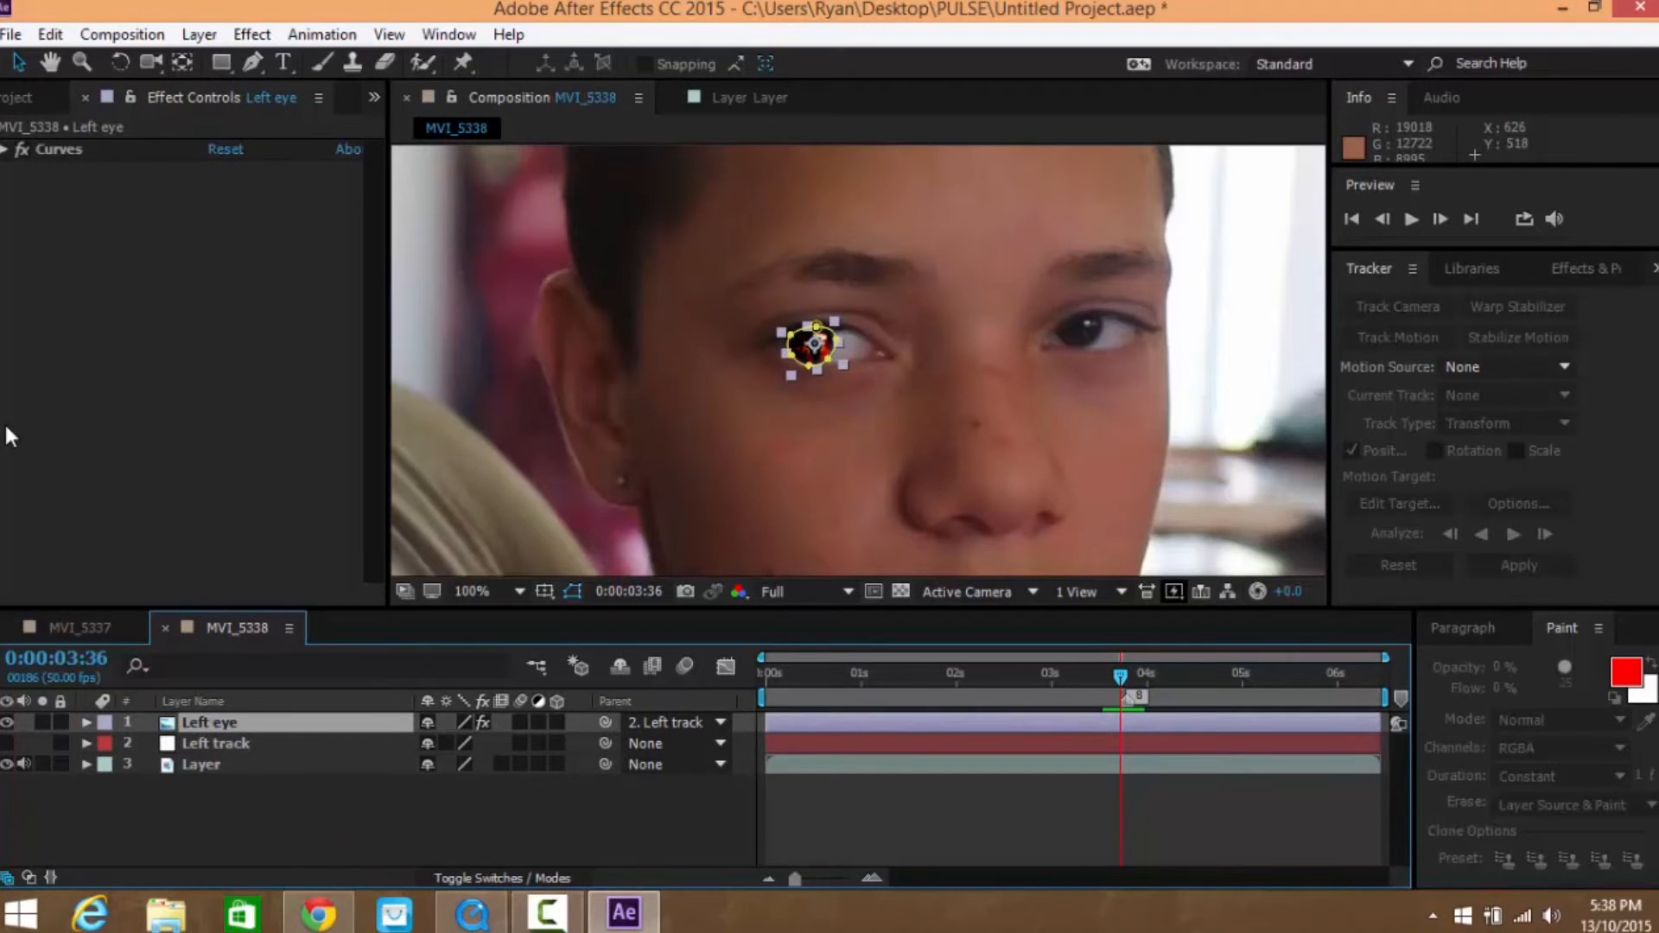
key(ctrl+d)
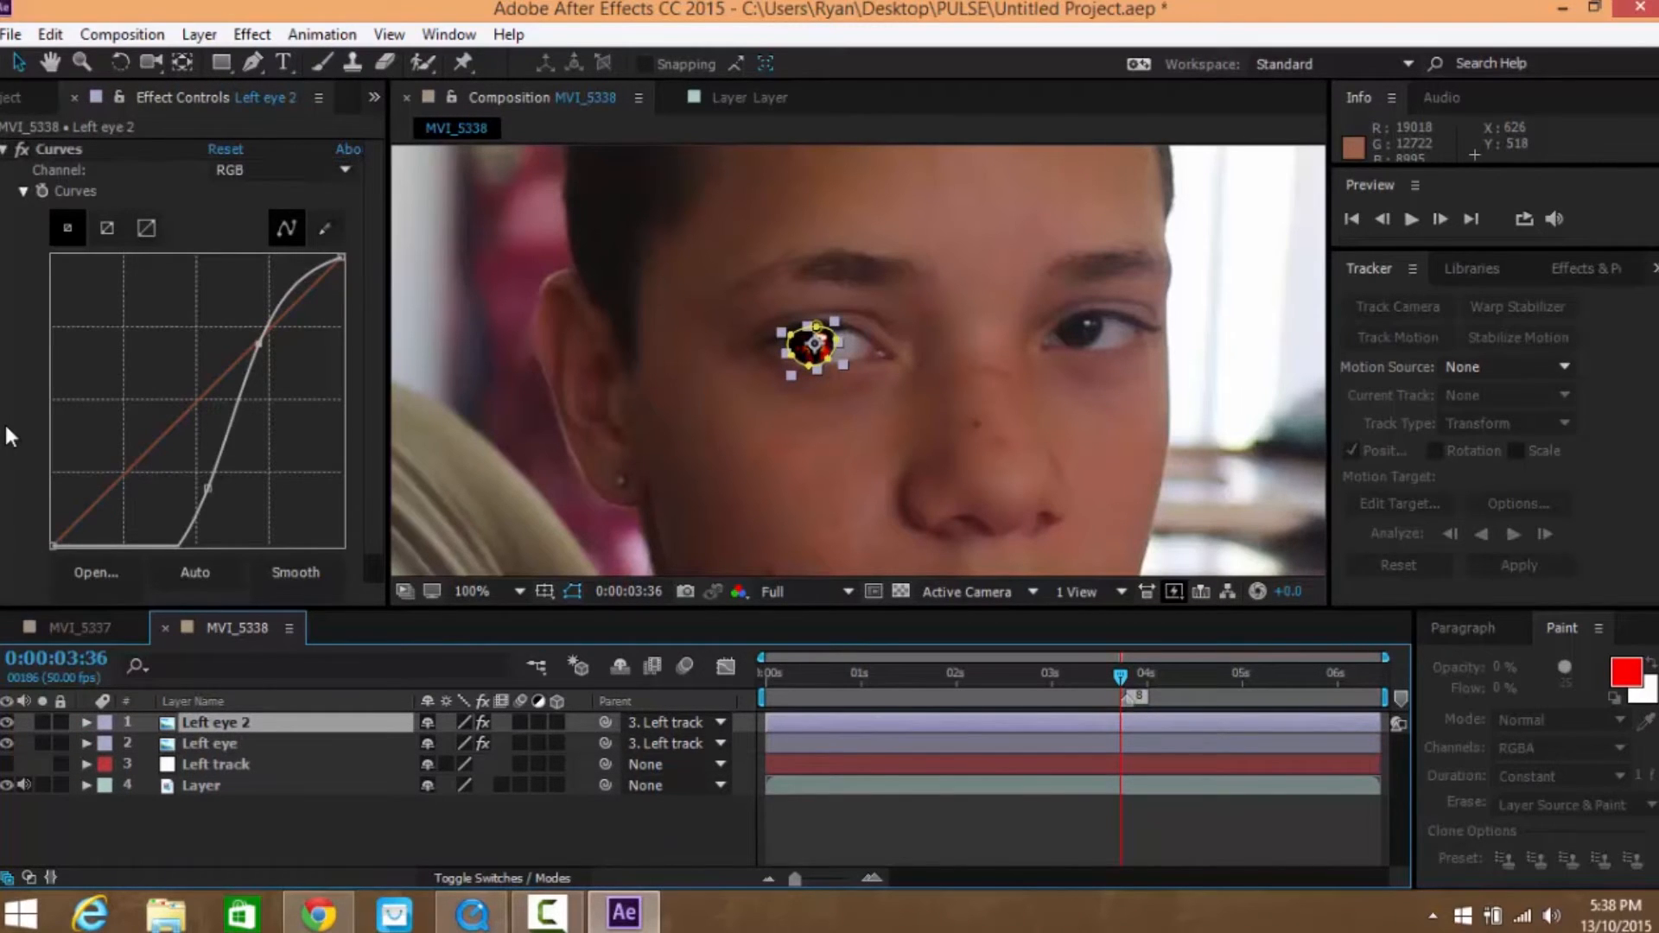
key(Return)
text(R)
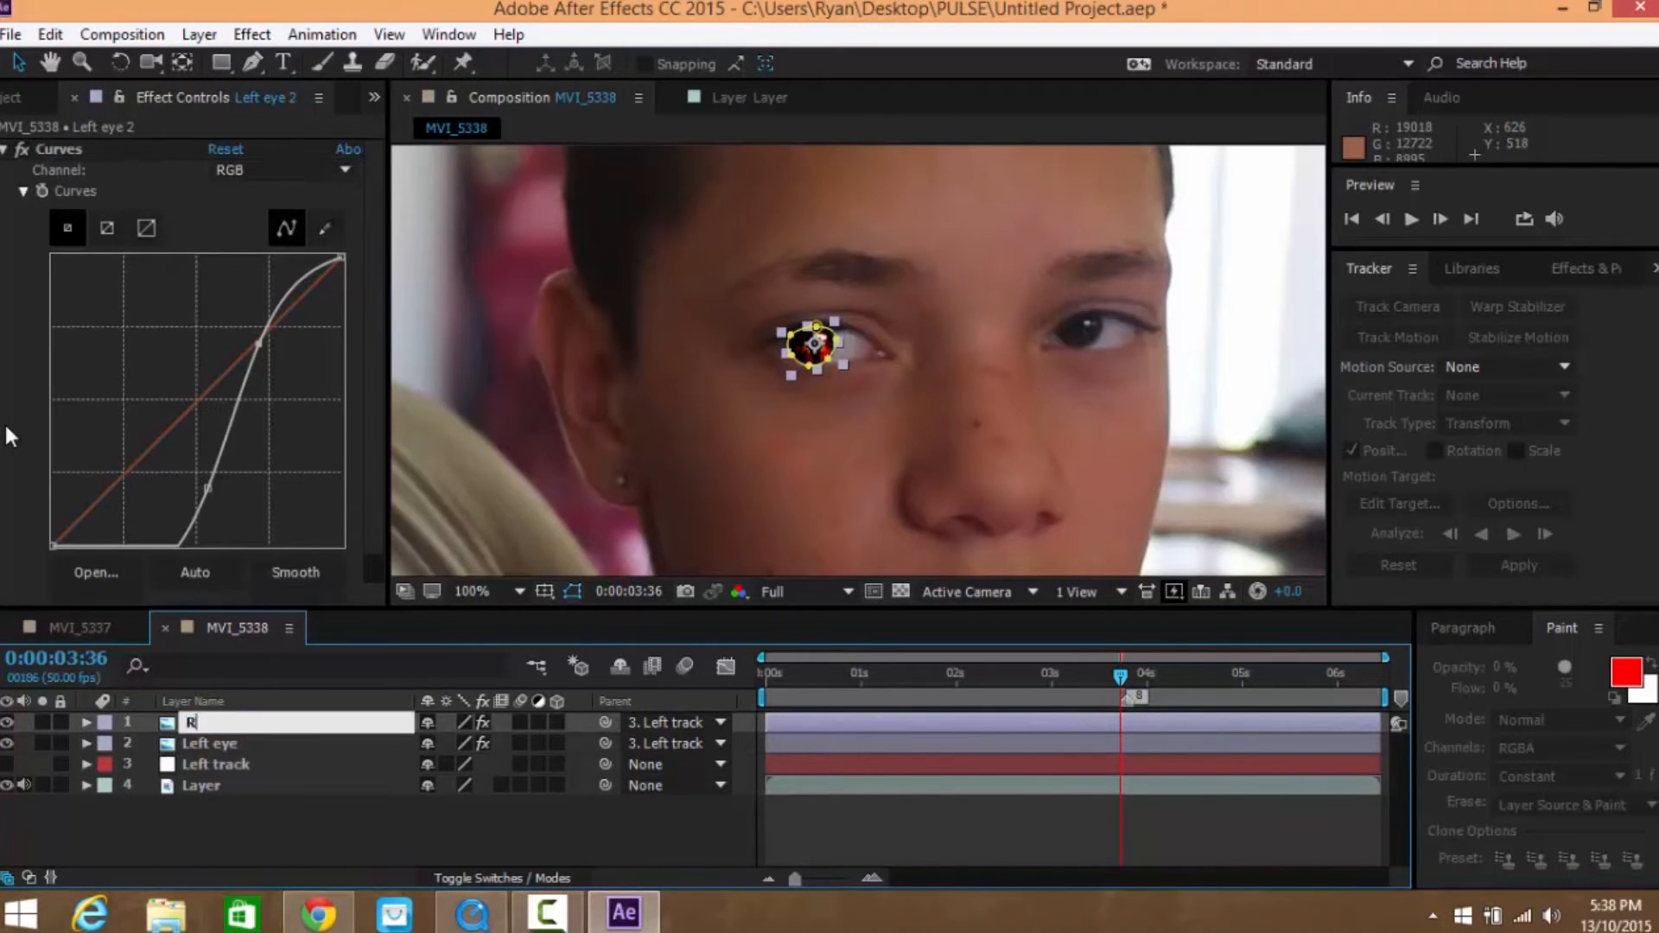
text(ight eye)
key(Return)
Move the Right eye iris over the boy's other, uncovered iris in the footage and deselect it
key(comma)
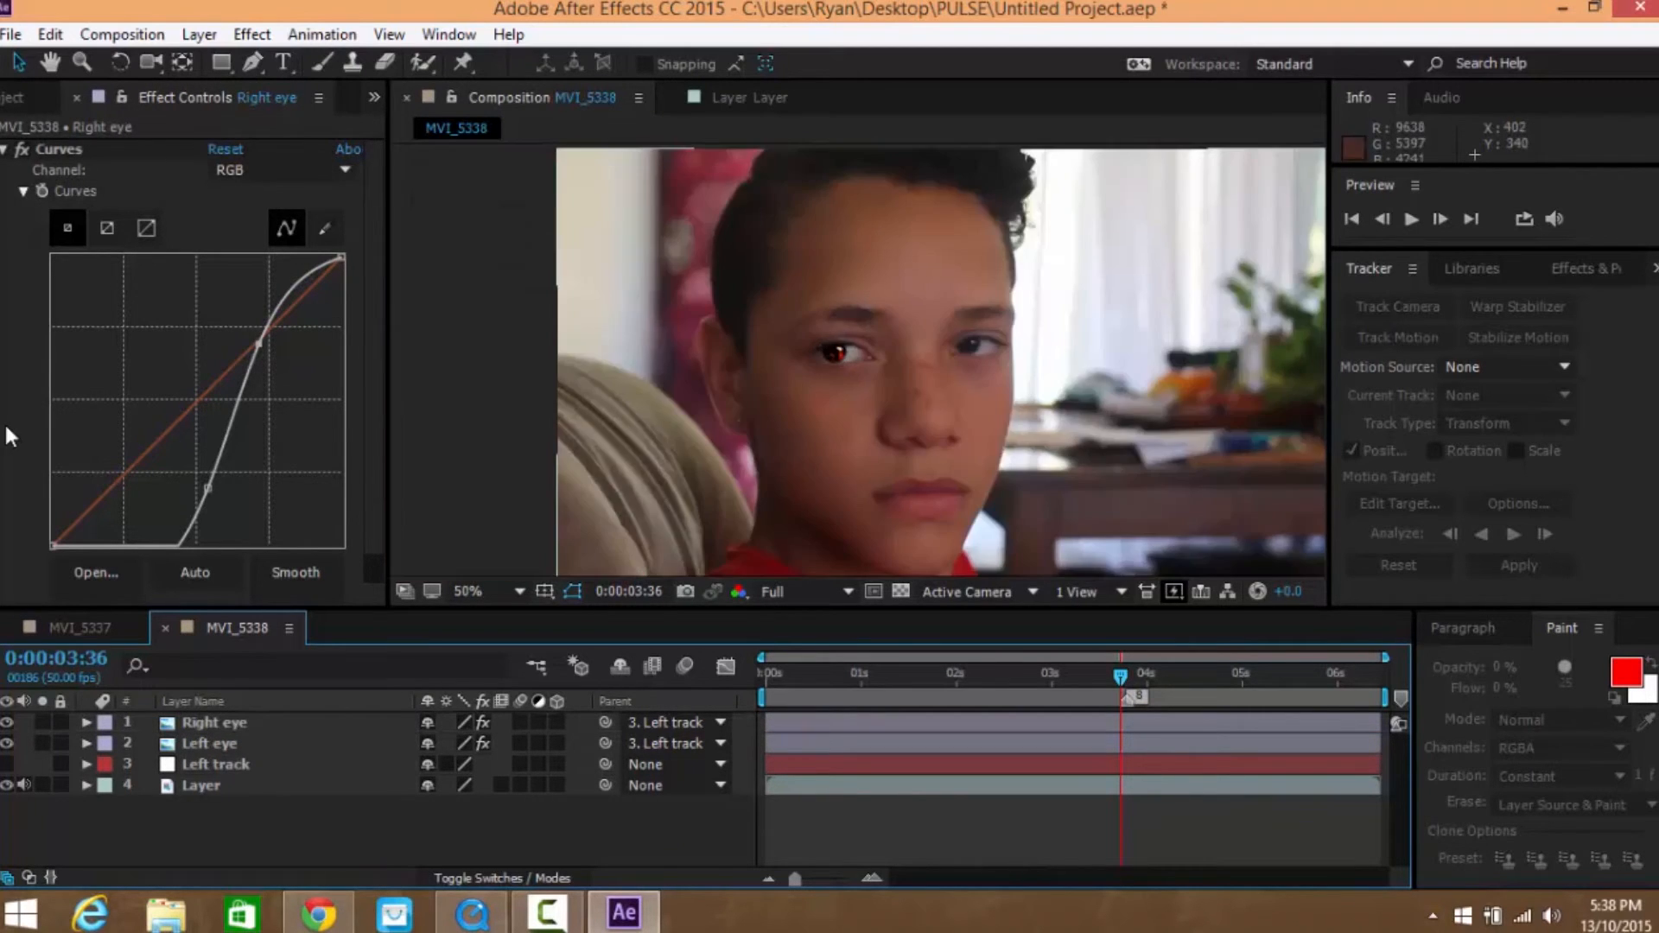
key(period)
key(period)
key(space)
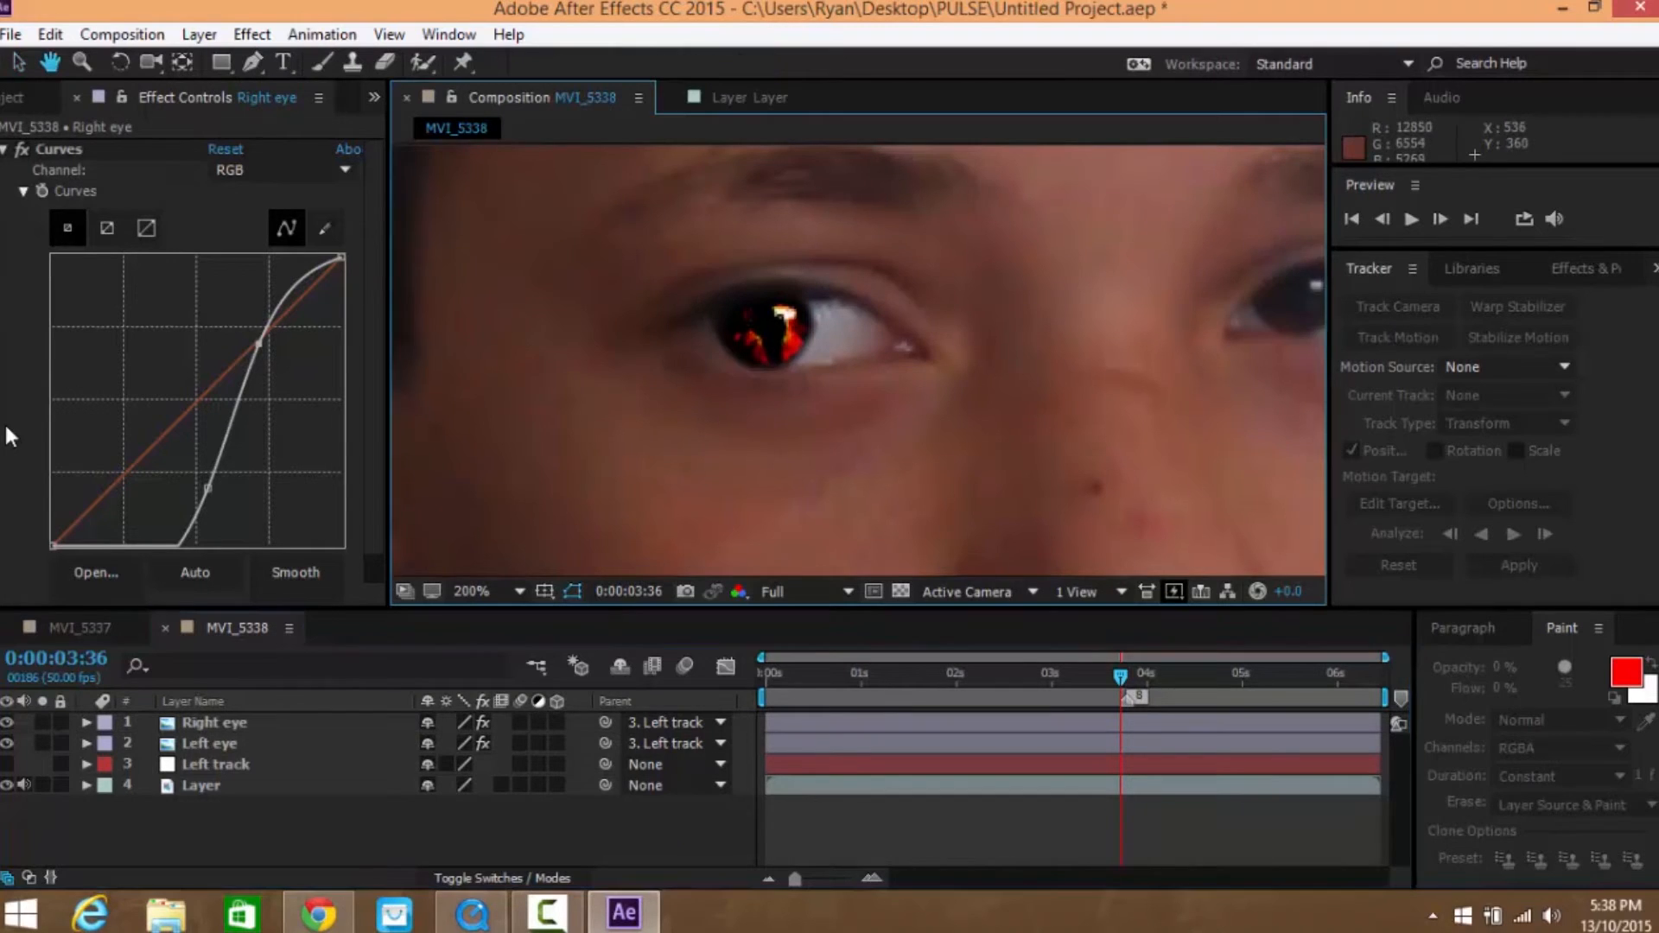
drag(981, 342, 690, 352)
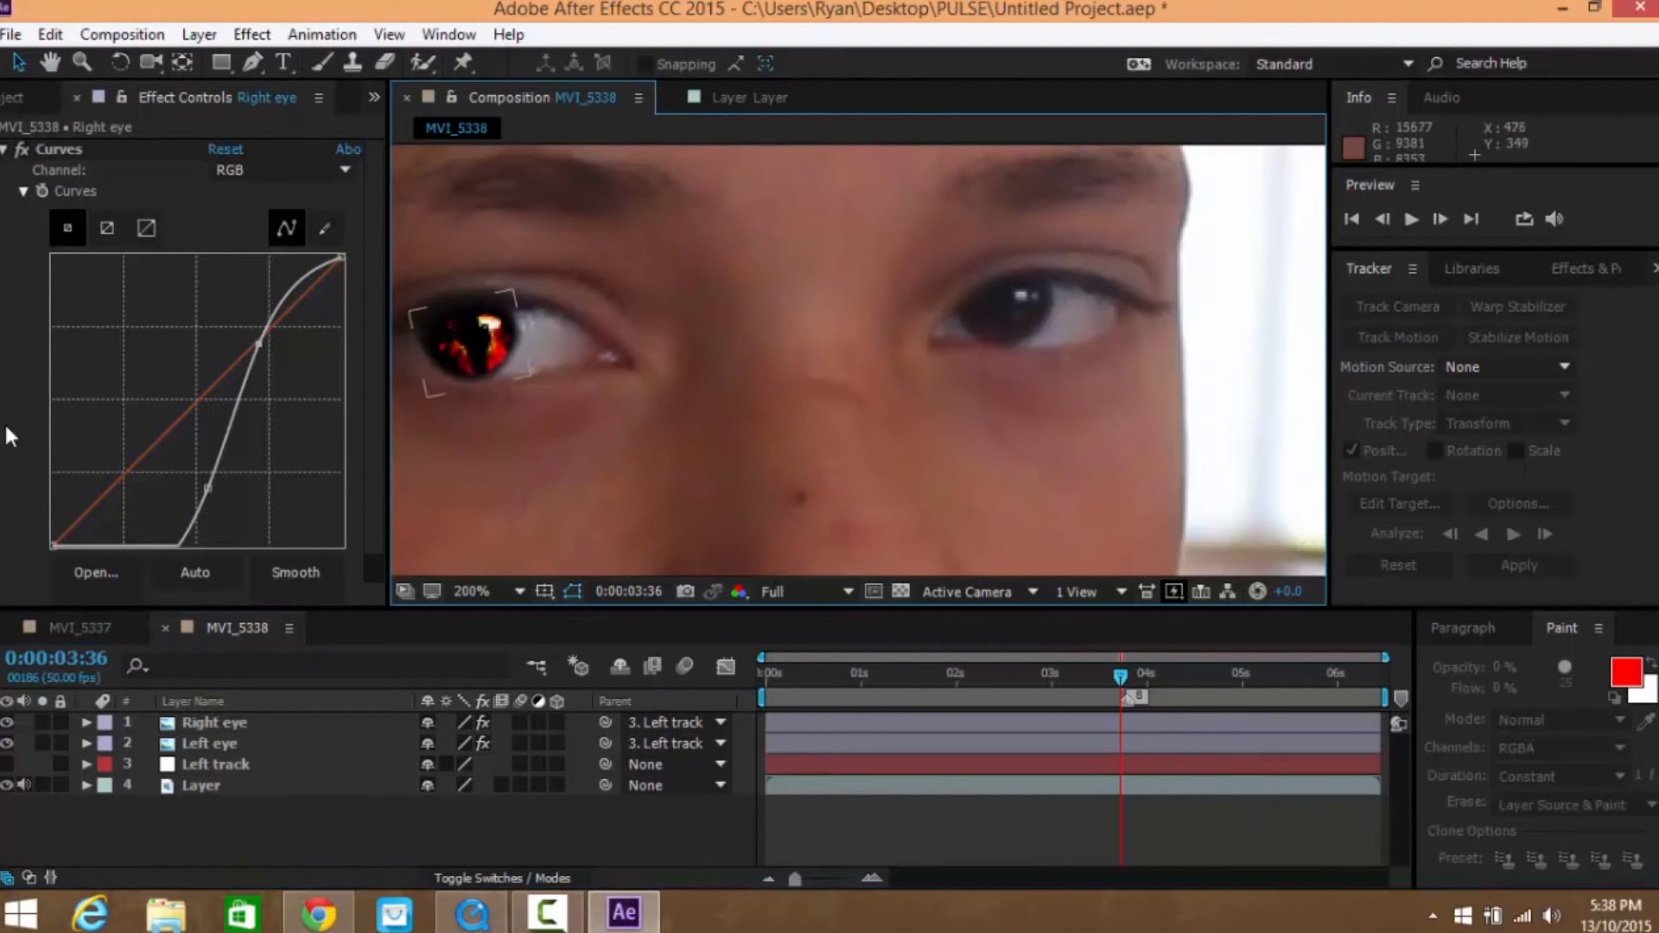
drag(474, 337, 1021, 310)
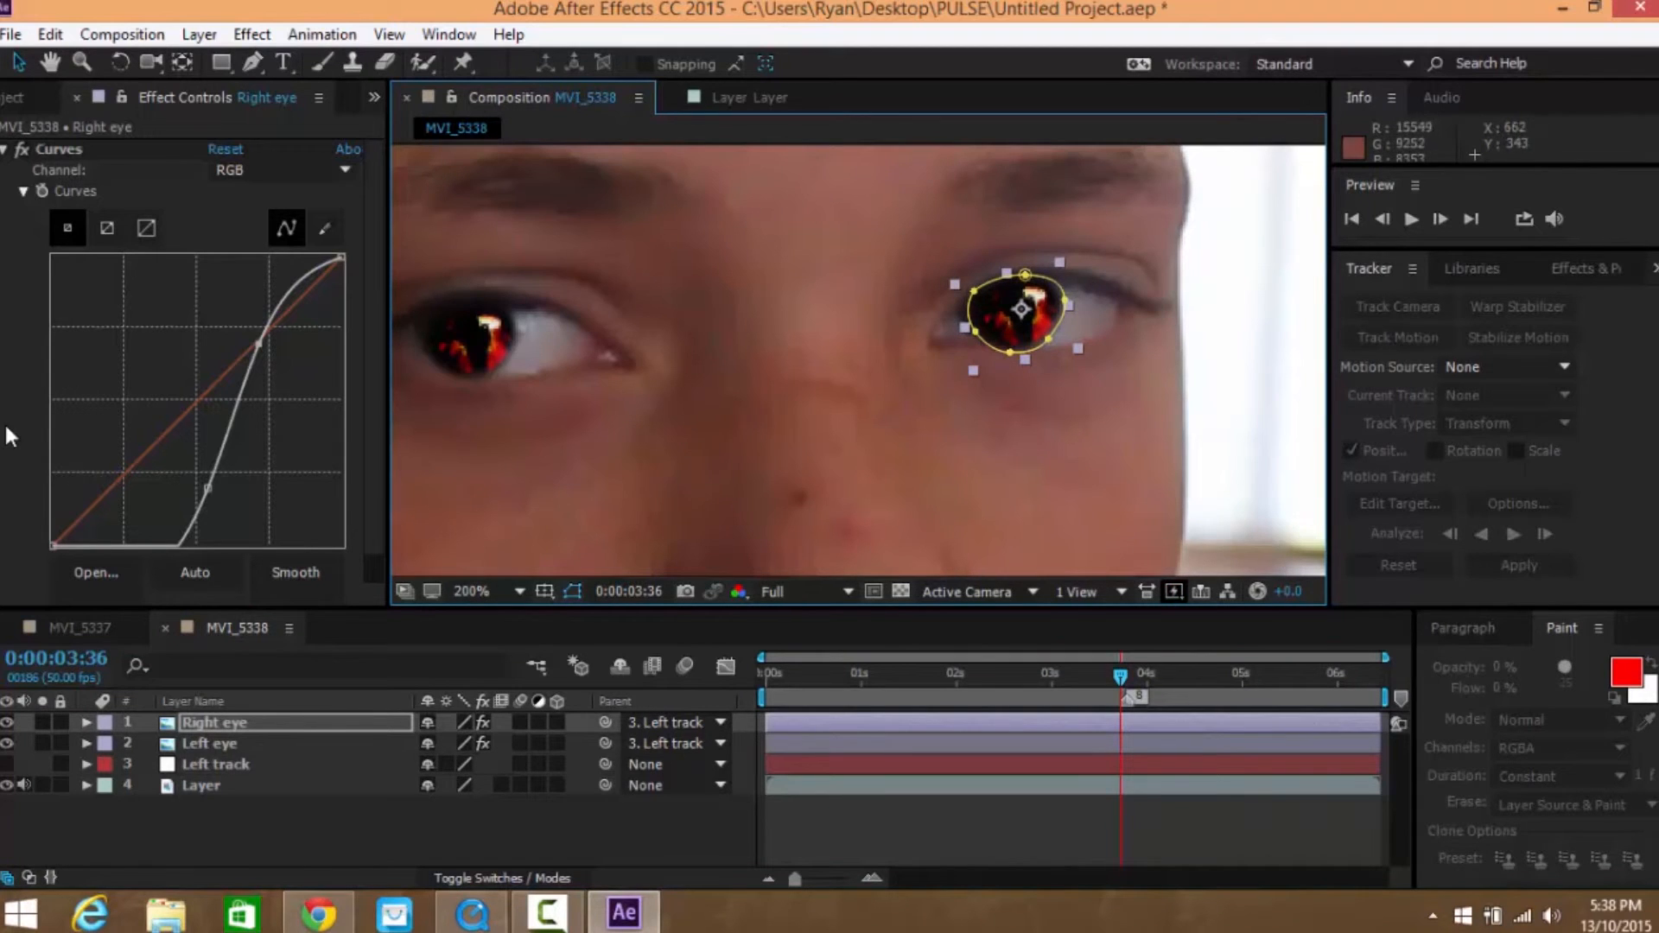
click(858, 487)
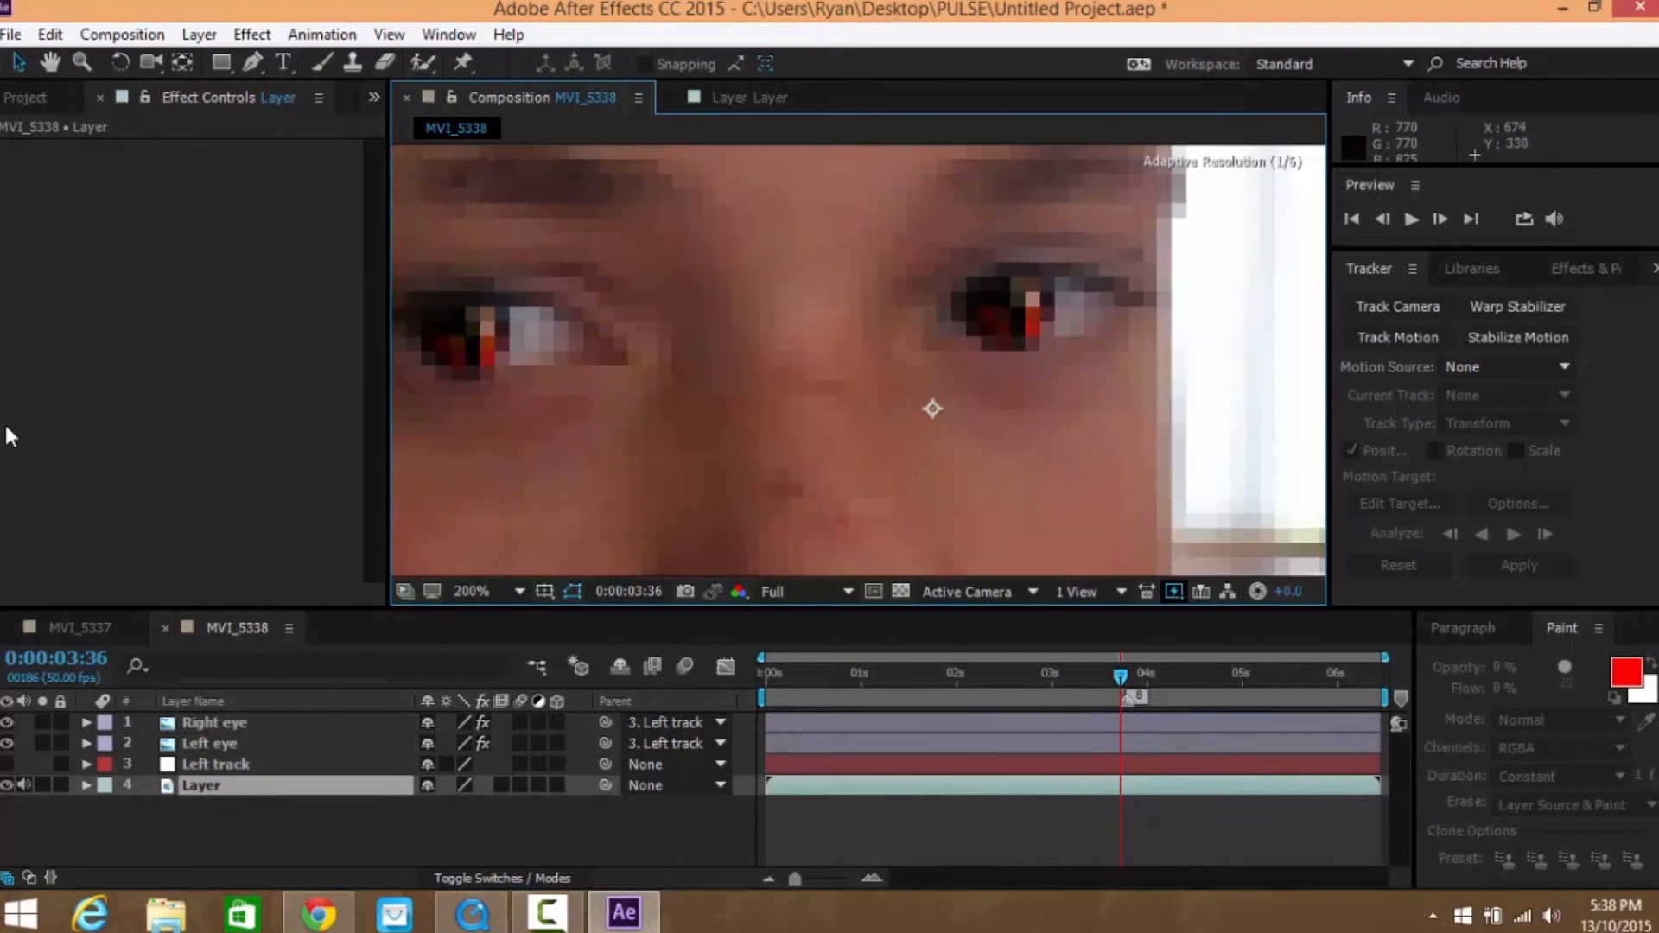
key(Return)
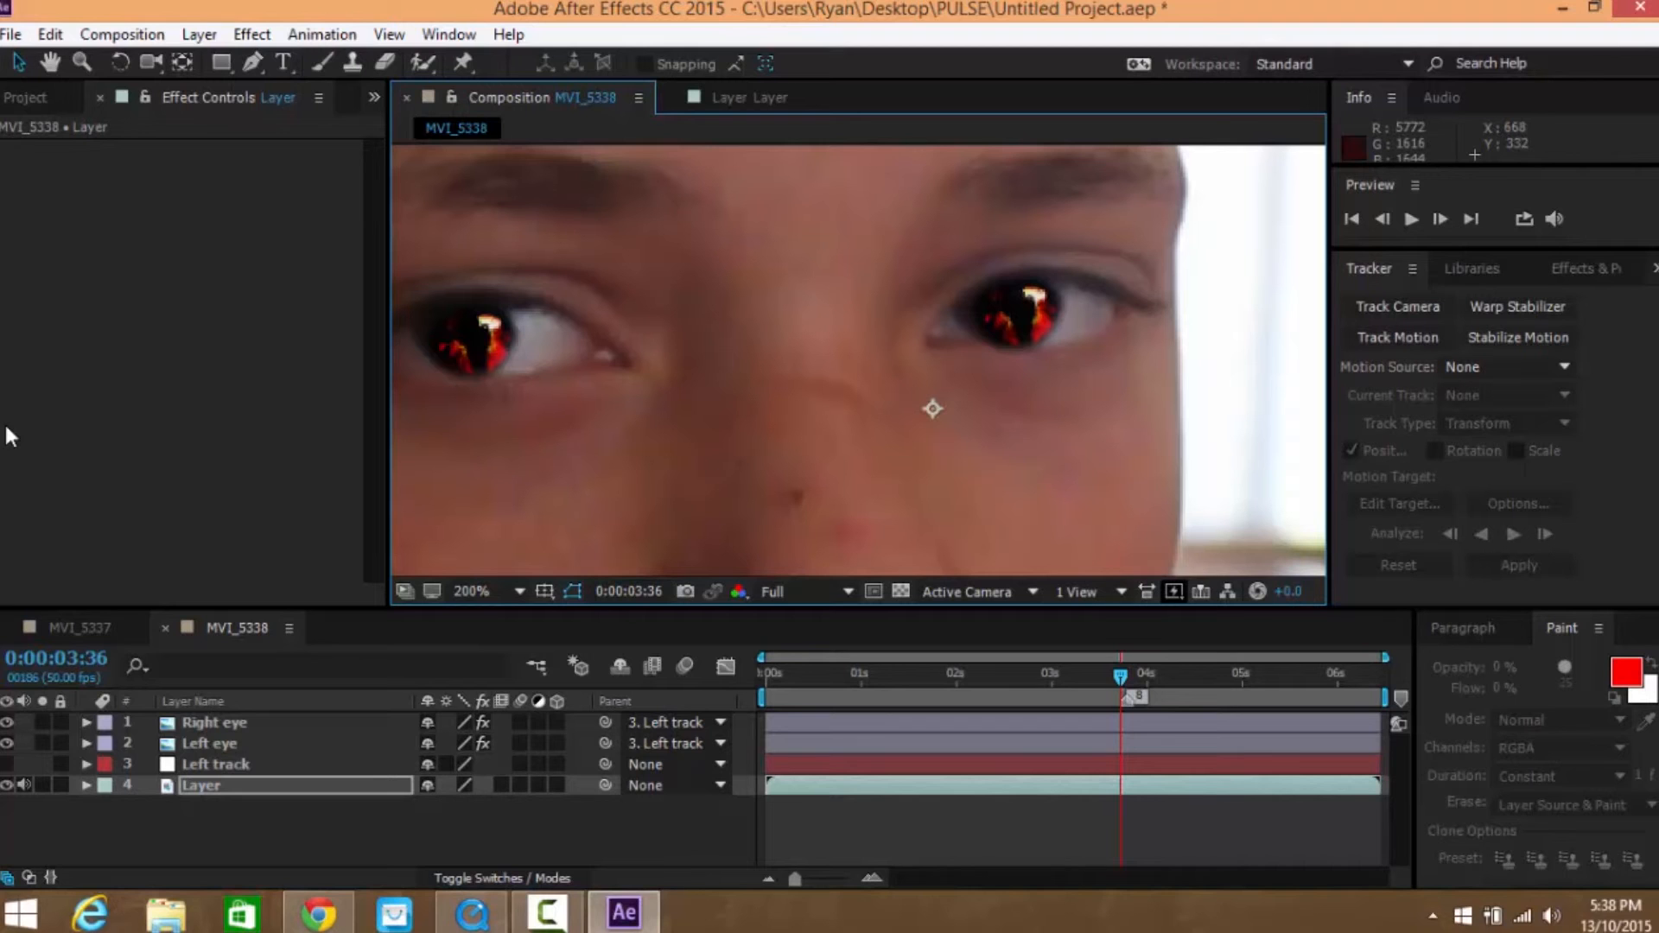
Set the Right eye's Rotation to -21° and nudge the iris slightly sideways to line up with the real one
click(214, 723)
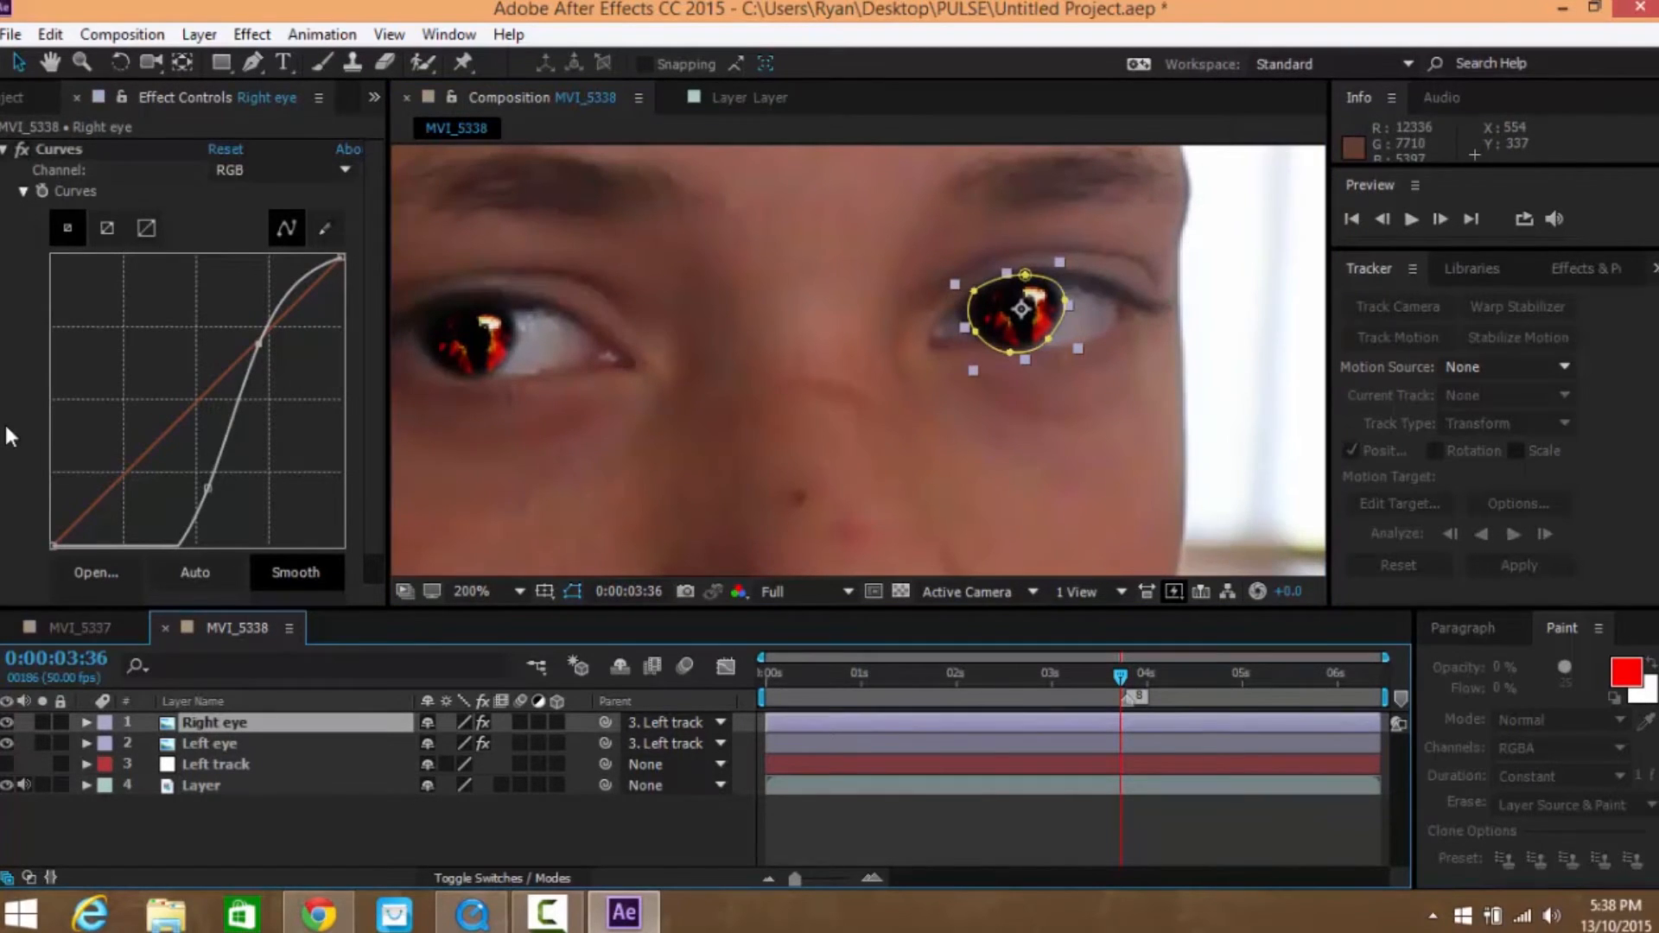
key(r)
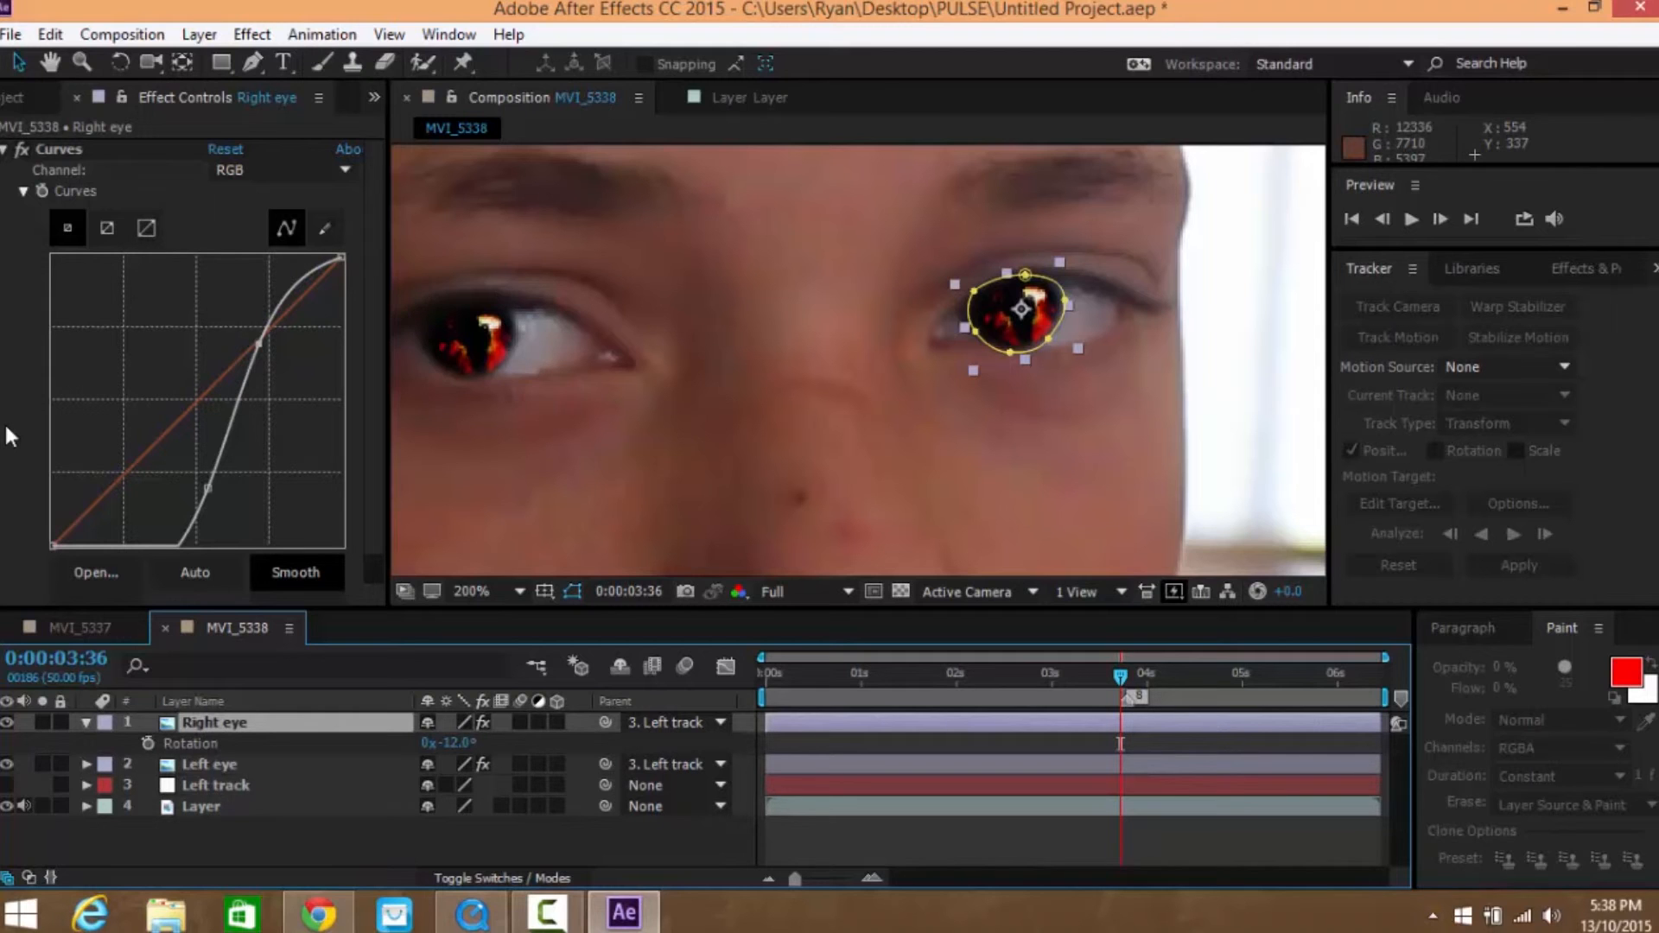
key(KP_Subtract)
key(KP_Subtract)
key(KP_Subtract)
key(KP_Subtract)
key(KP_Subtract)
key(KP_Subtract)
key(KP_Subtract)
key(KP_Subtract)
key(KP_Subtract)
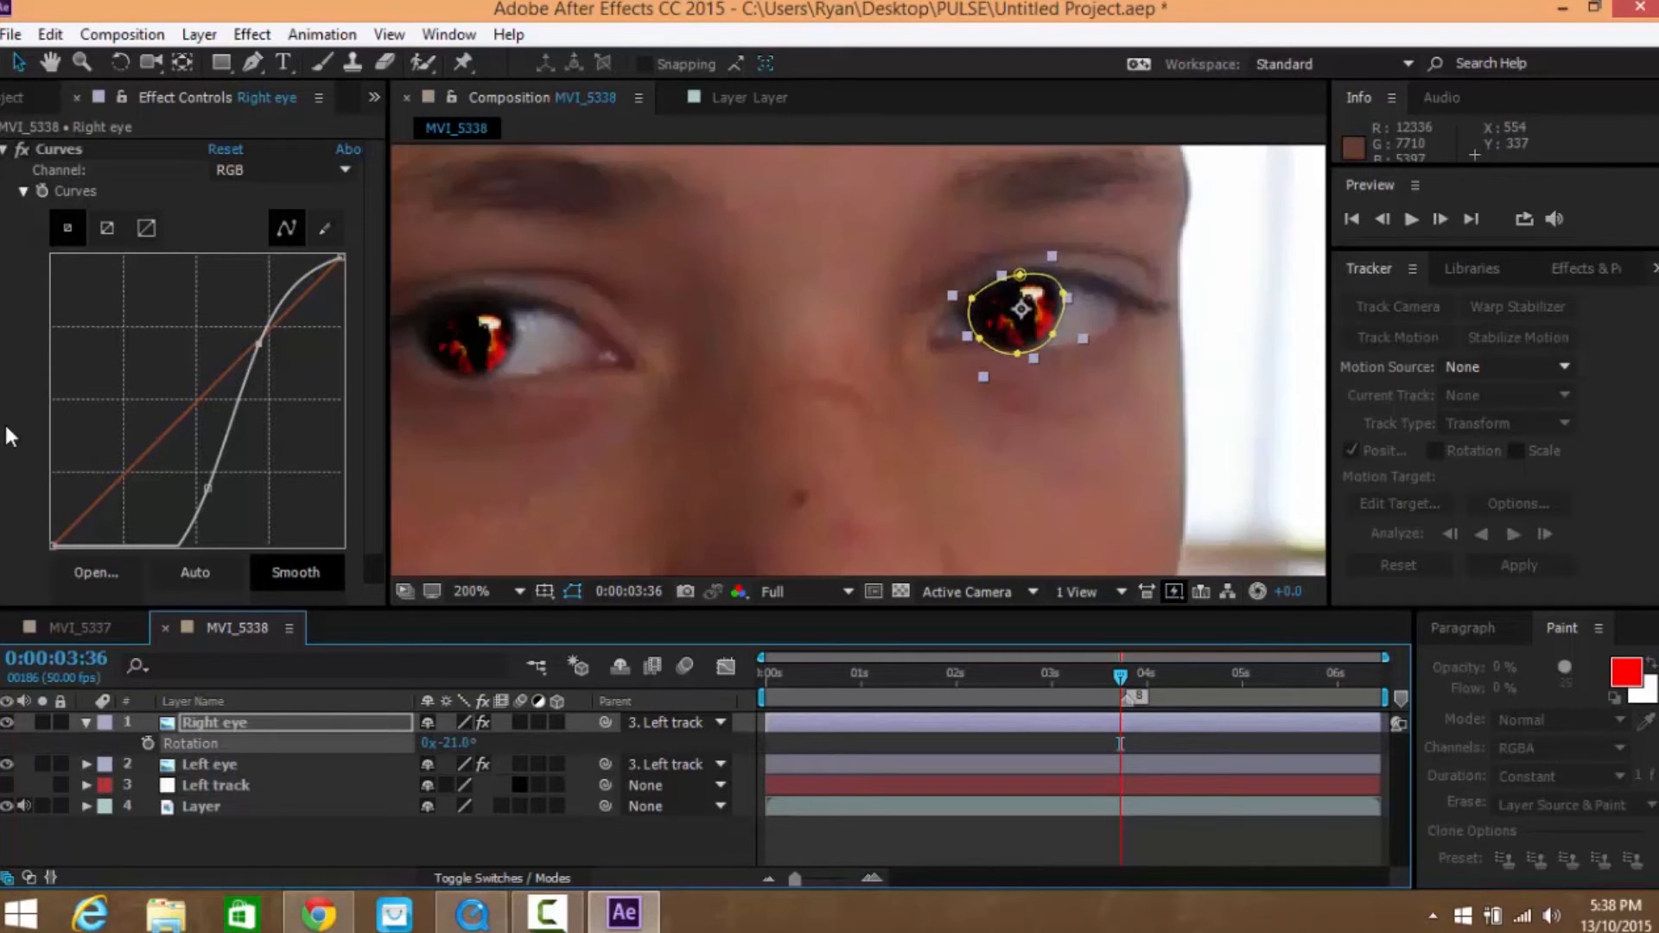
key(F2)
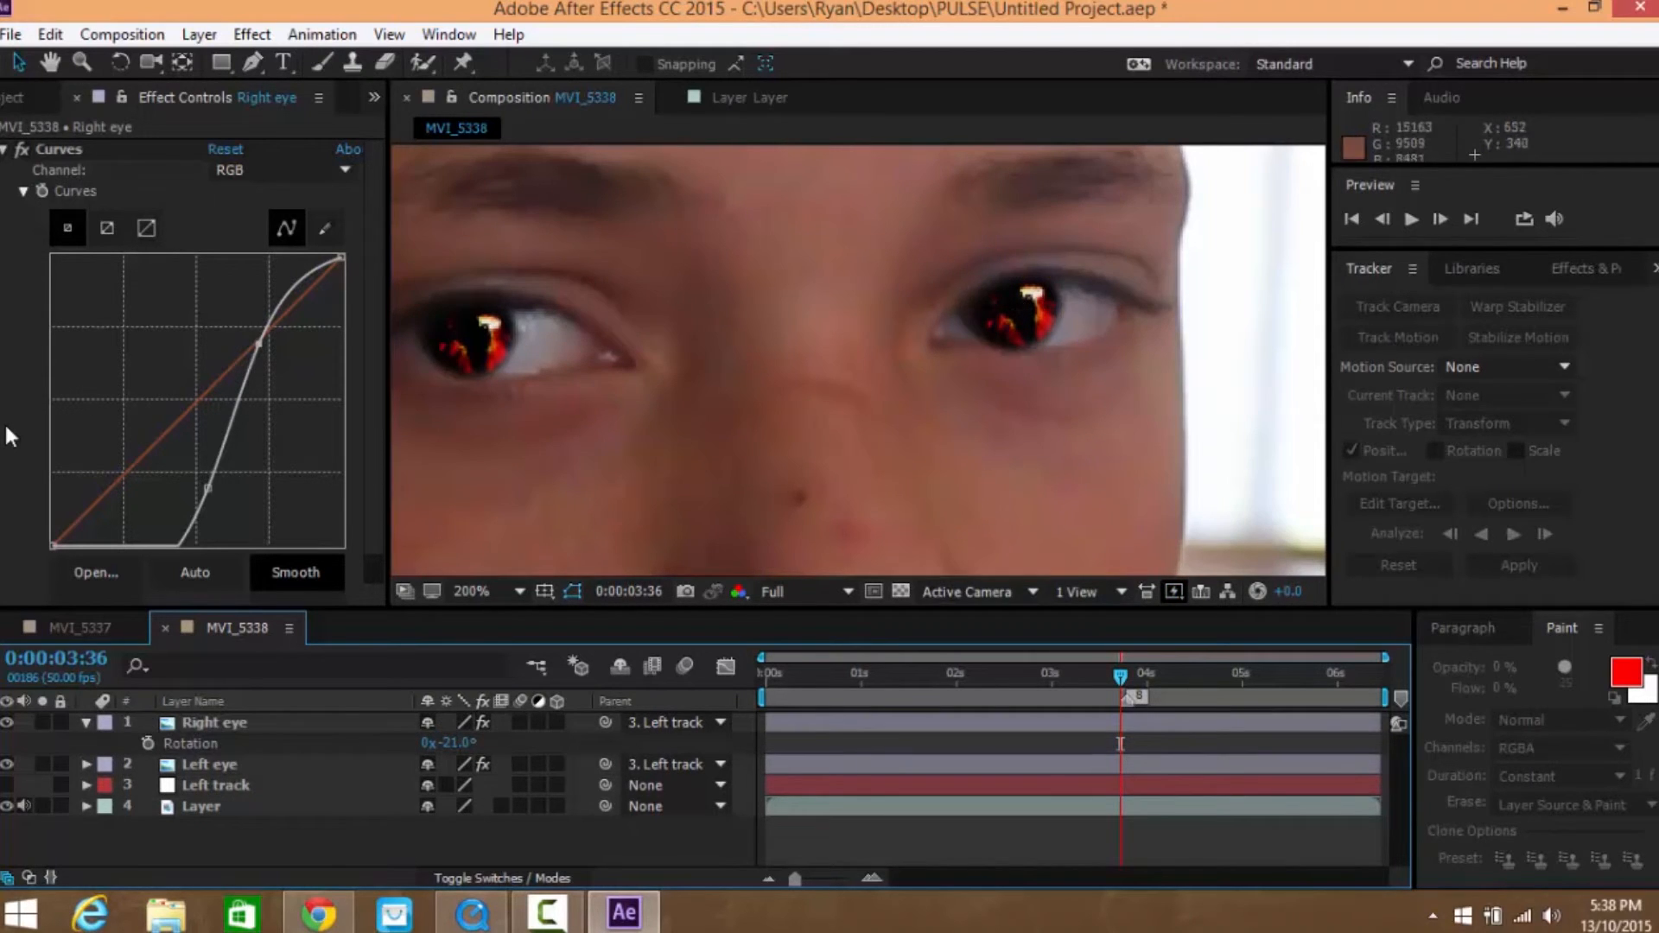
drag(1019, 311, 1015, 311)
click(979, 420)
Step frame by frame through the blink around 0:00:03:30 to examine how both irises open and close
scroll(993, 458, down, 1)
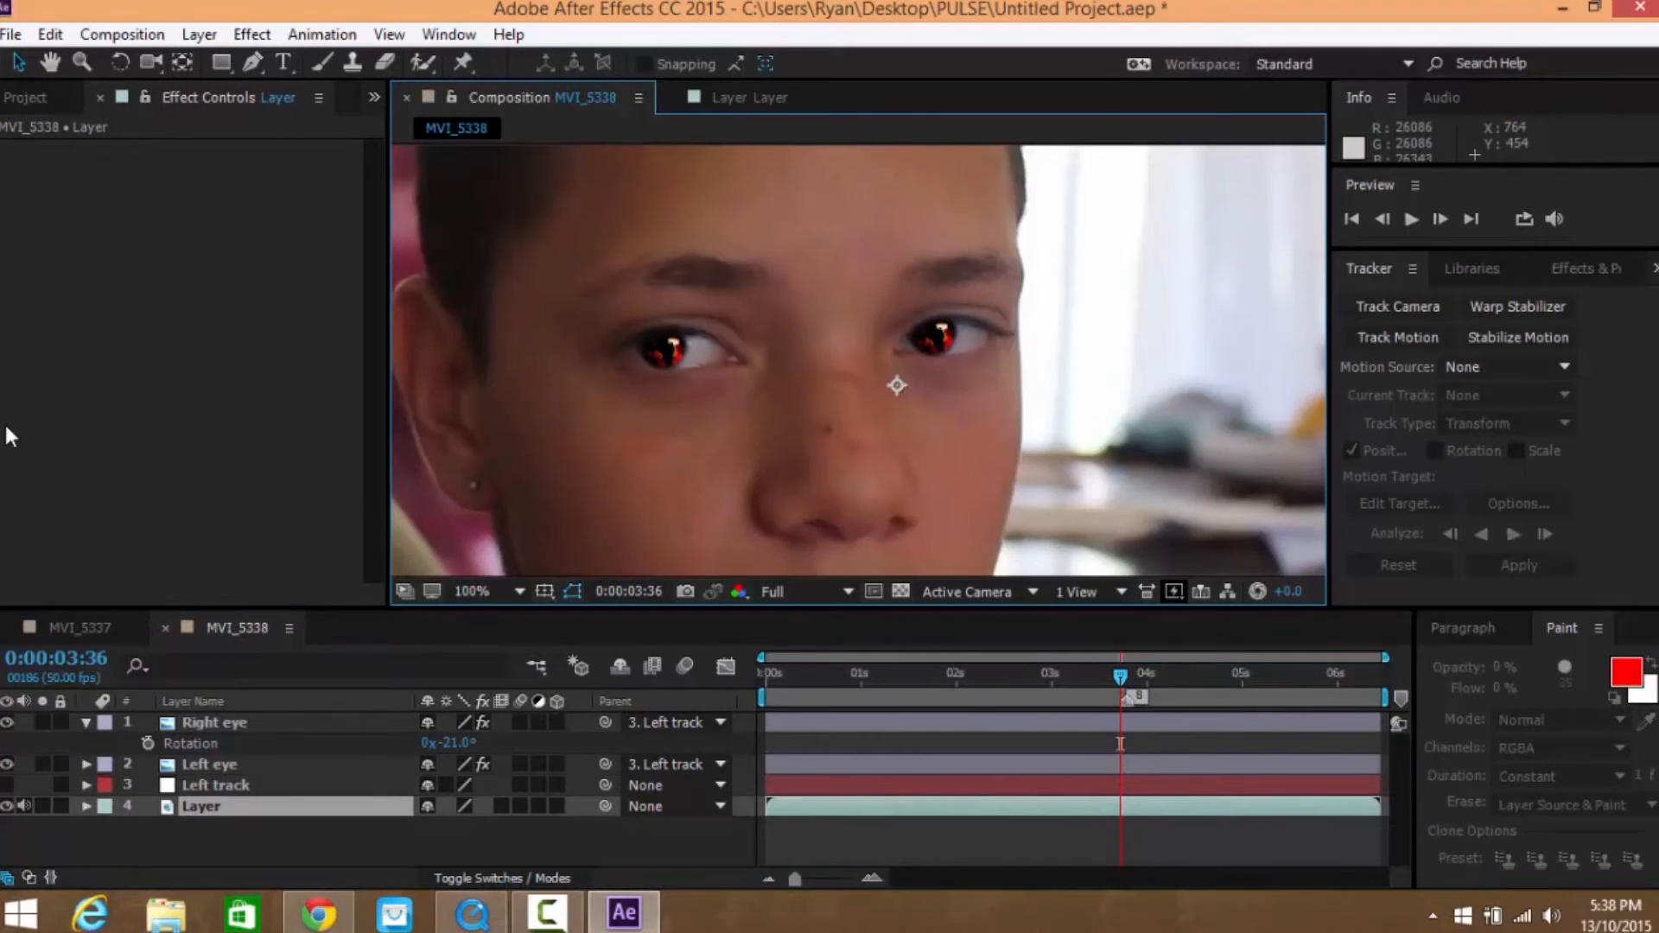
scroll(1004, 490, down, 1)
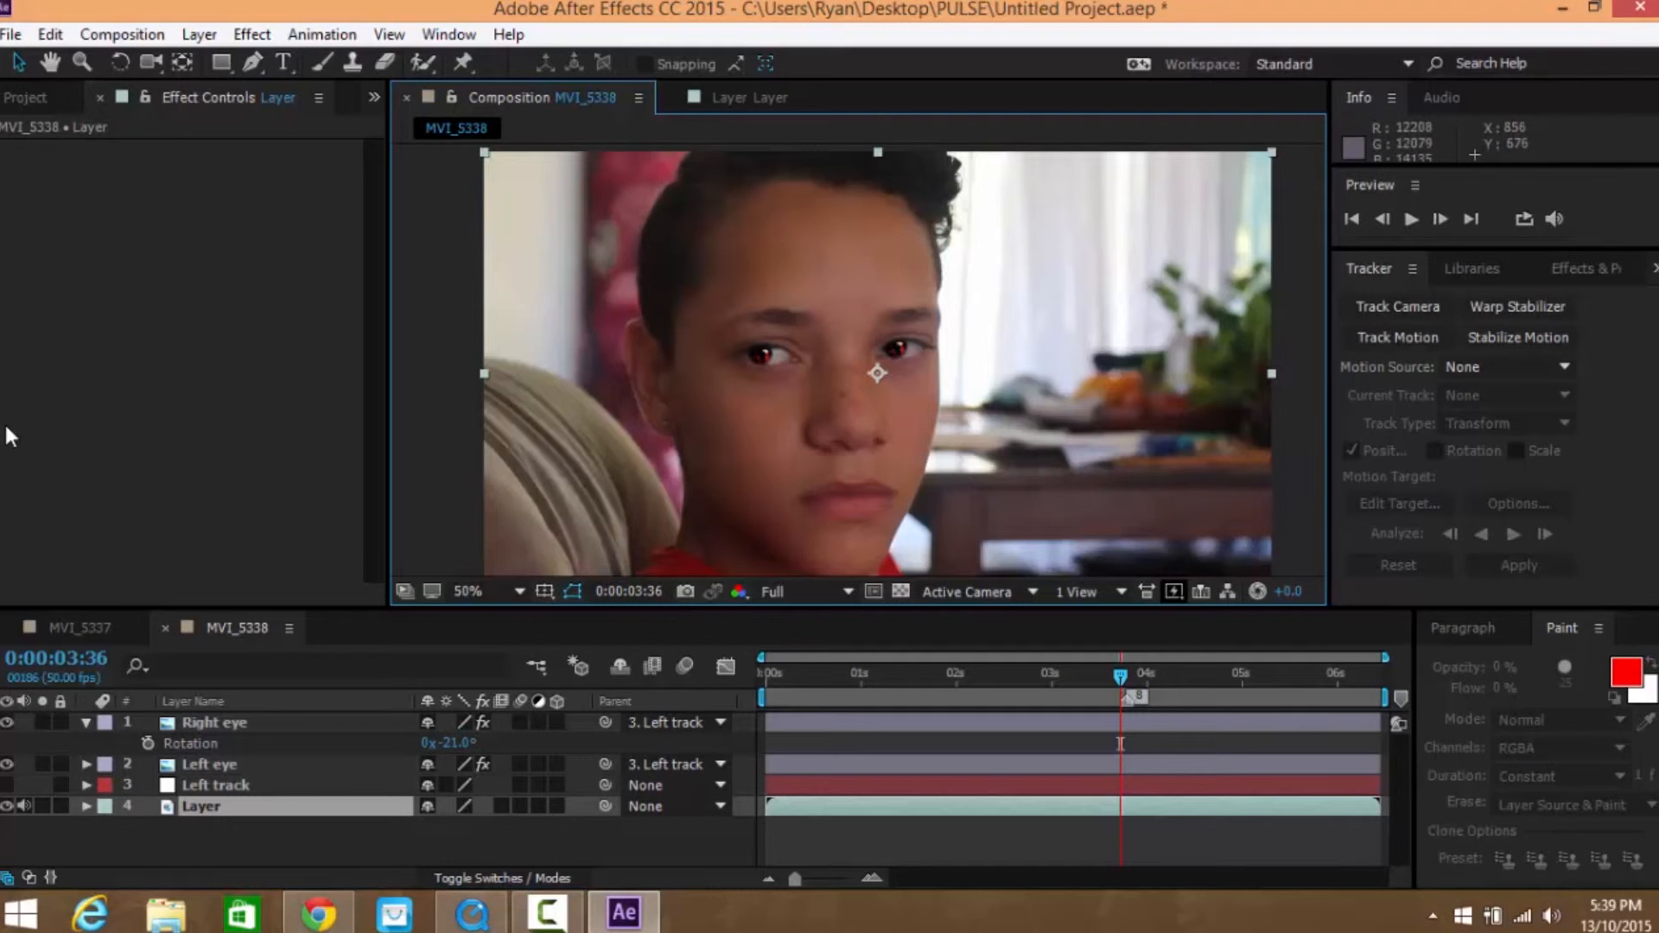
key(Page_Up)
key(Page_Up)
key(Page_Up)
key(Page_Up)
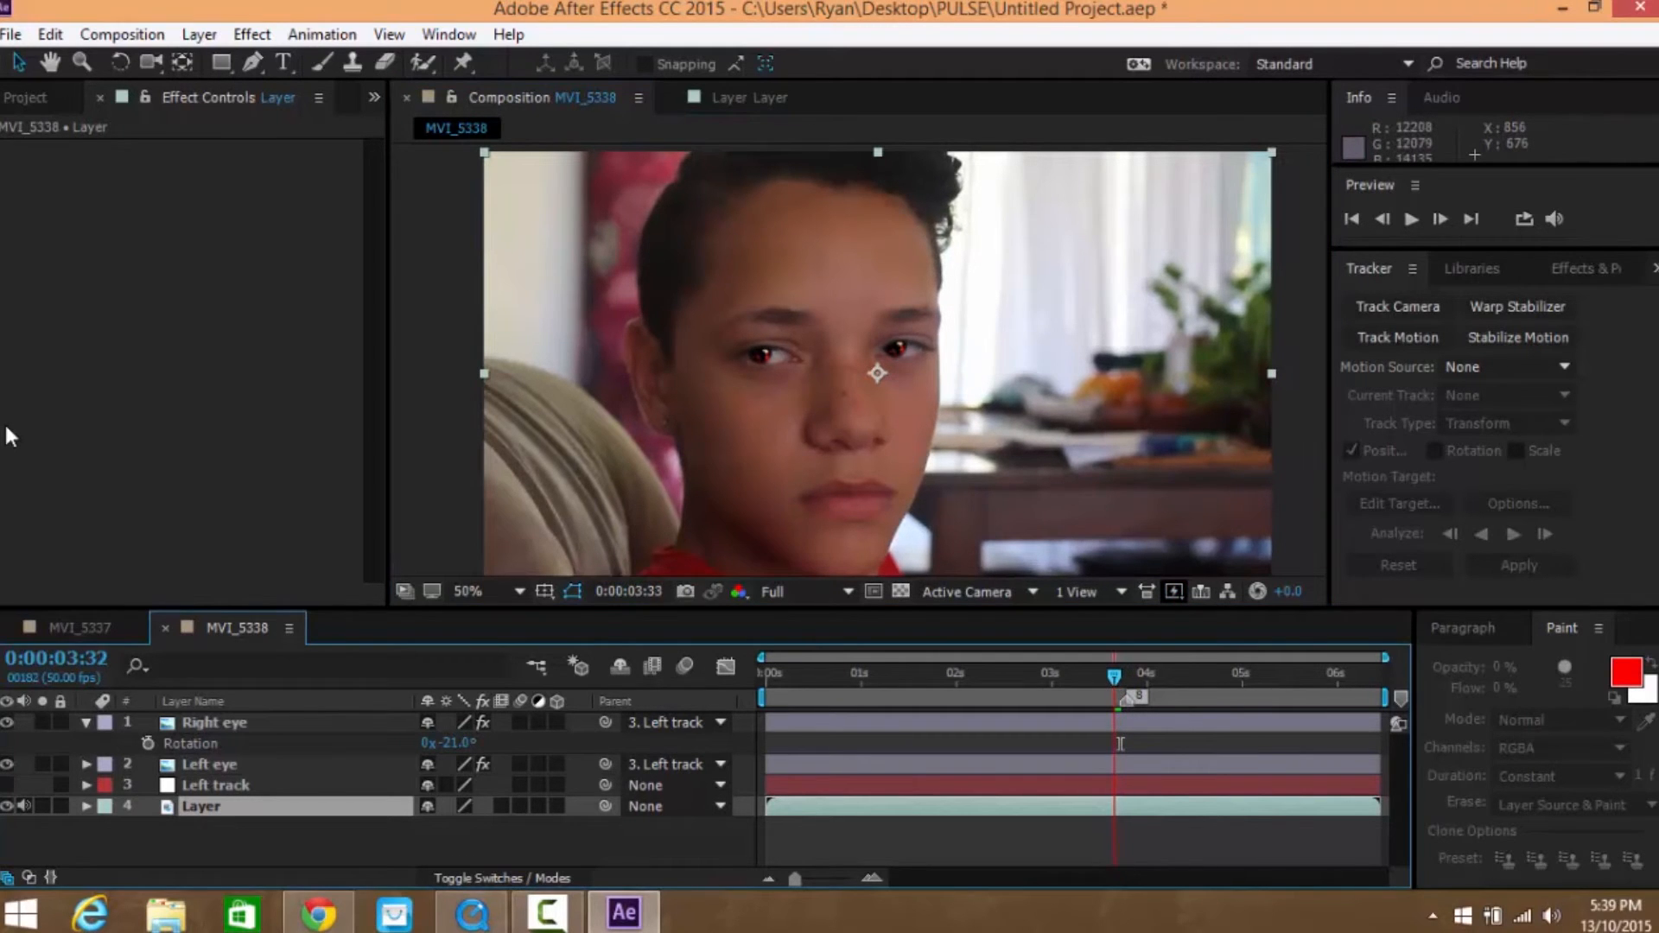
key(Page_Up)
key(Page_Up)
key(Page_Down)
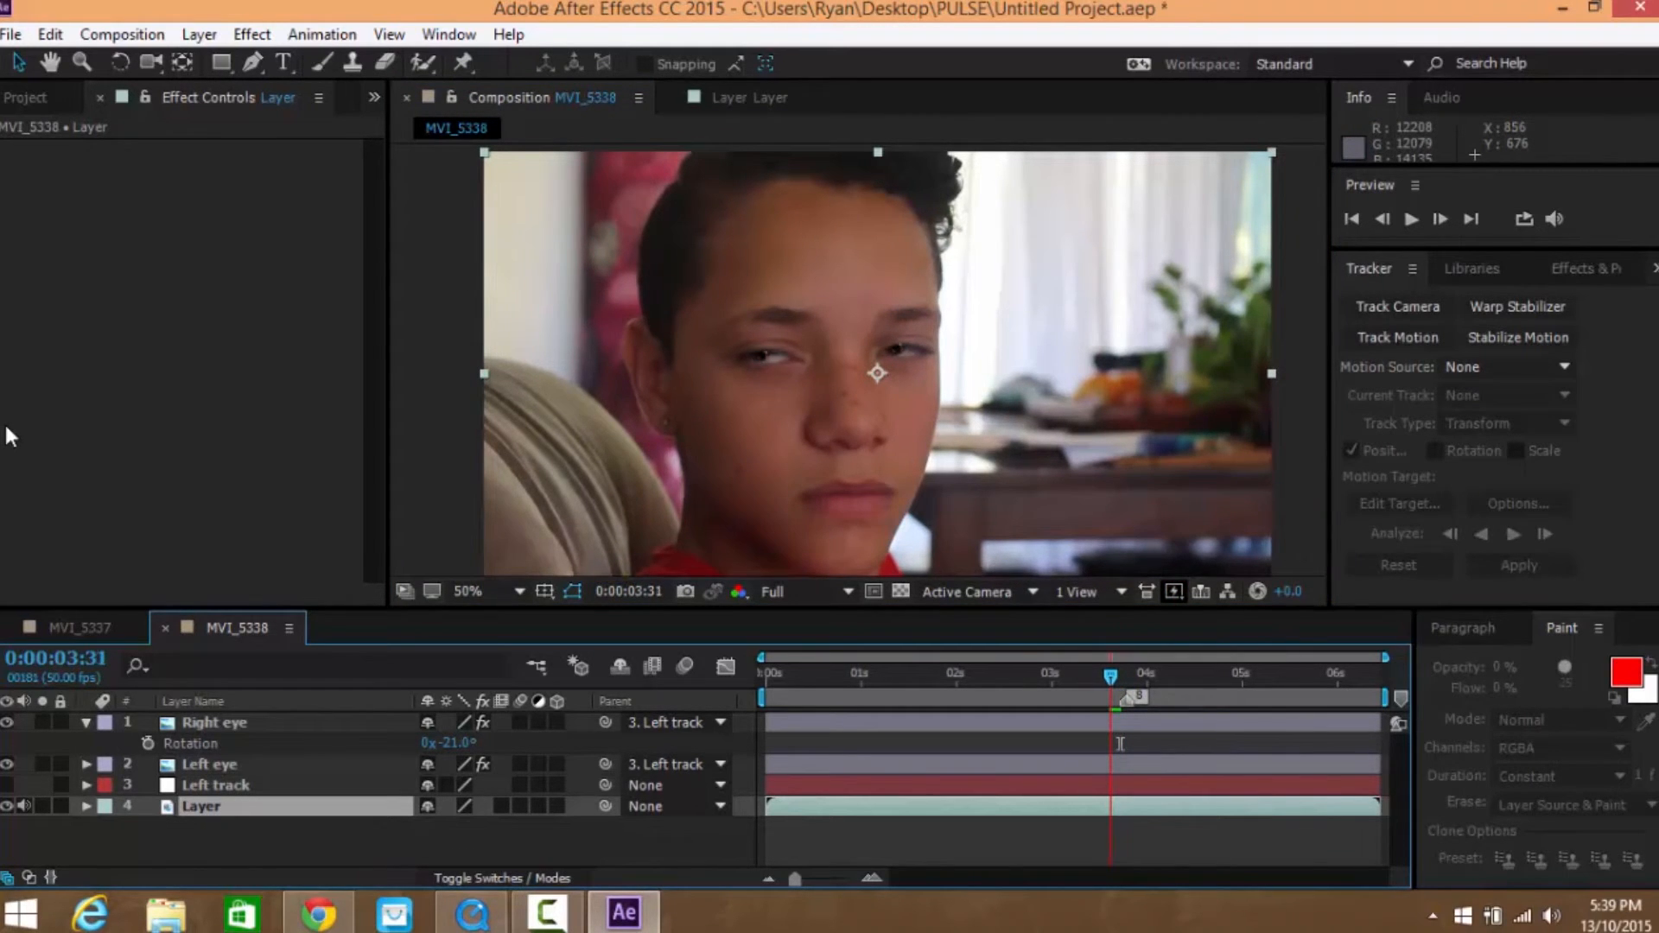
key(Page_Down)
key(Page_Down)
key(Page_Down)
key(Page_Down)
key(Page_Down)
key(Page_Down)
key(Page_Down)
key(Page_Down)
key(Page_Up)
key(Page_Up)
key(Page_Up)
key(Page_Up)
key(Page_Up)
key(Page_Up)
key(Page_Up)
key(Page_Up)
key(Page_Up)
key(Page_Up)
key(Page_Up)
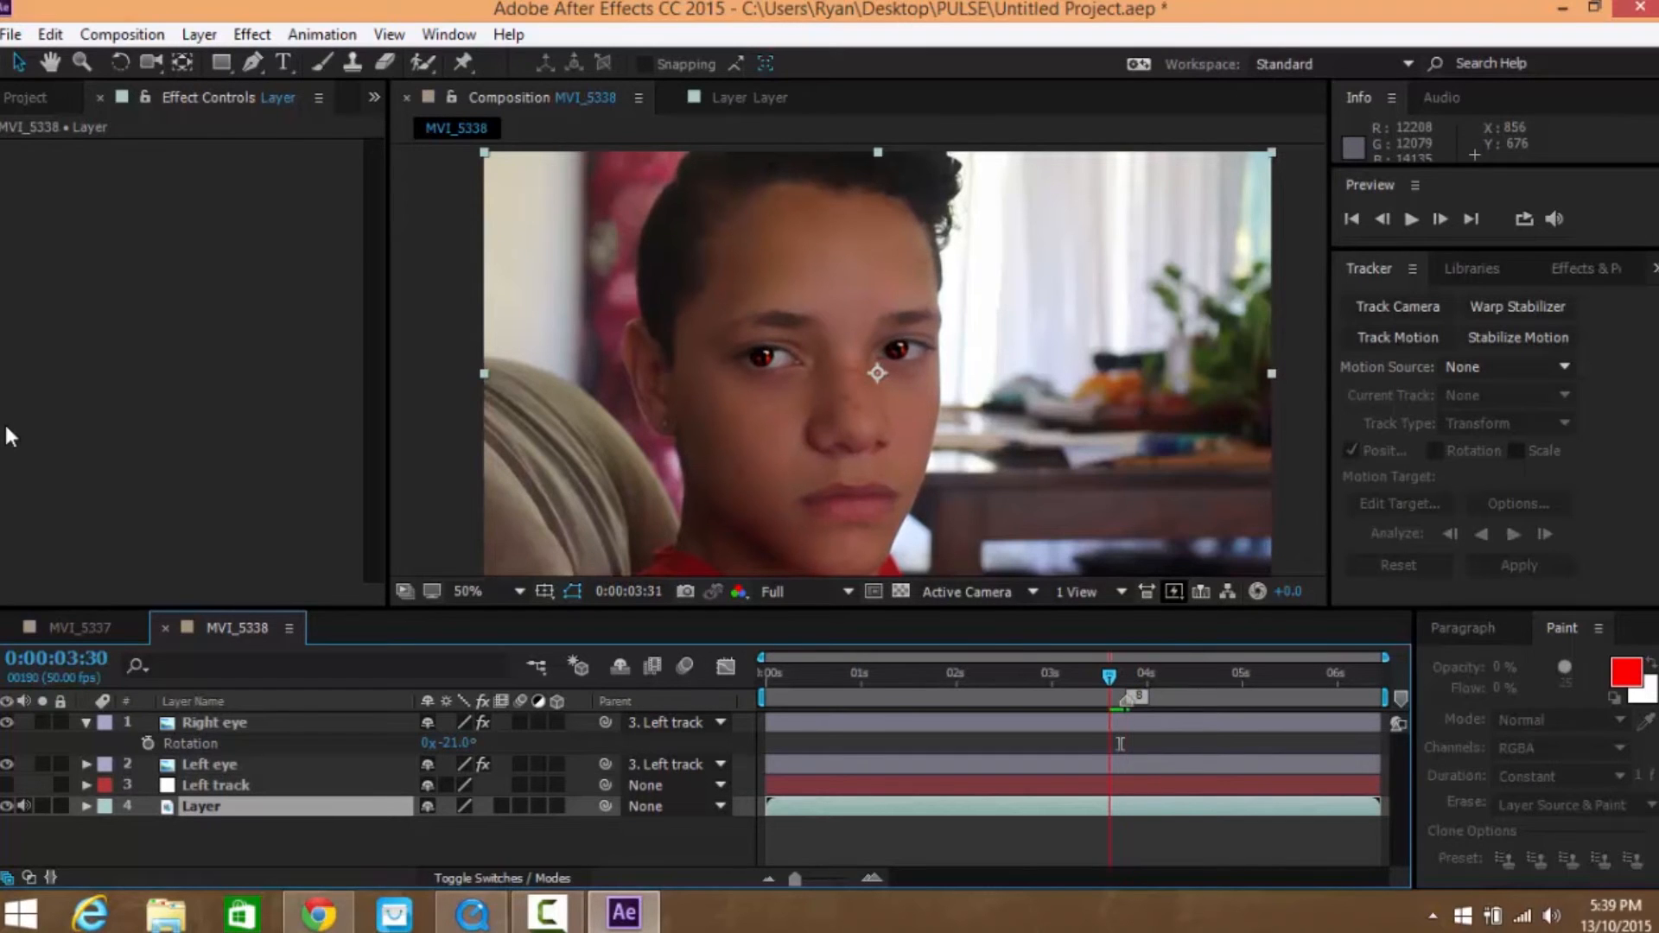
Play the composition from 0:00:03:29 to check both irises through the blink
scroll(890, 439, down, 3)
scroll(890, 439, up, 1)
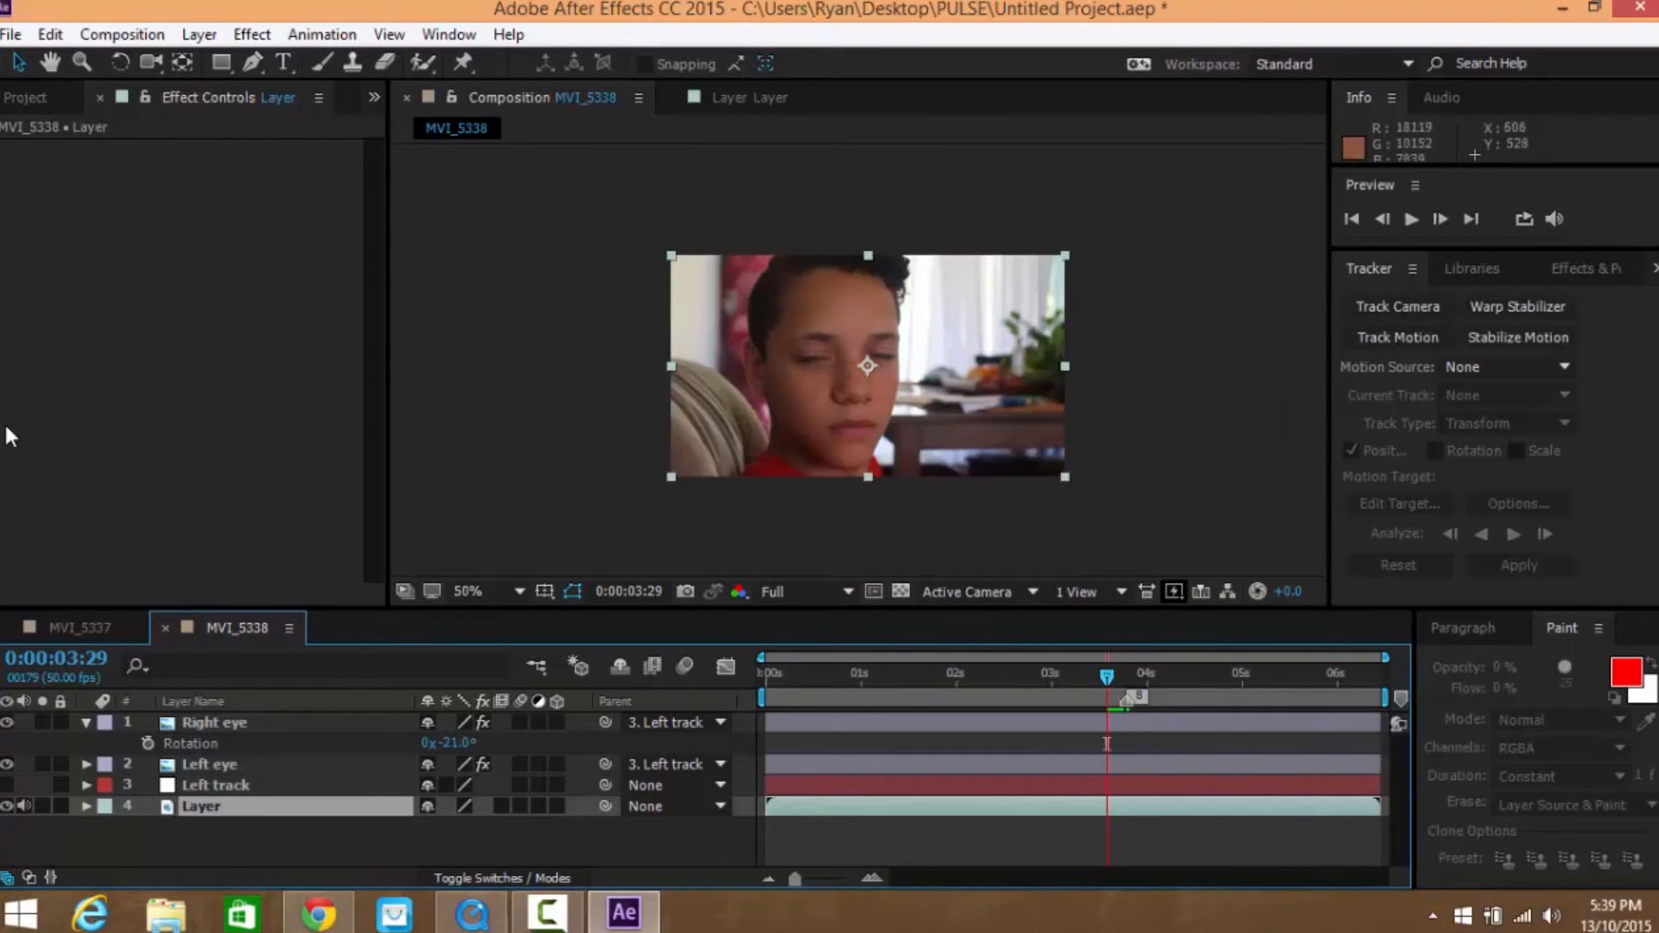
scroll(890, 439, up, 2)
key(space)
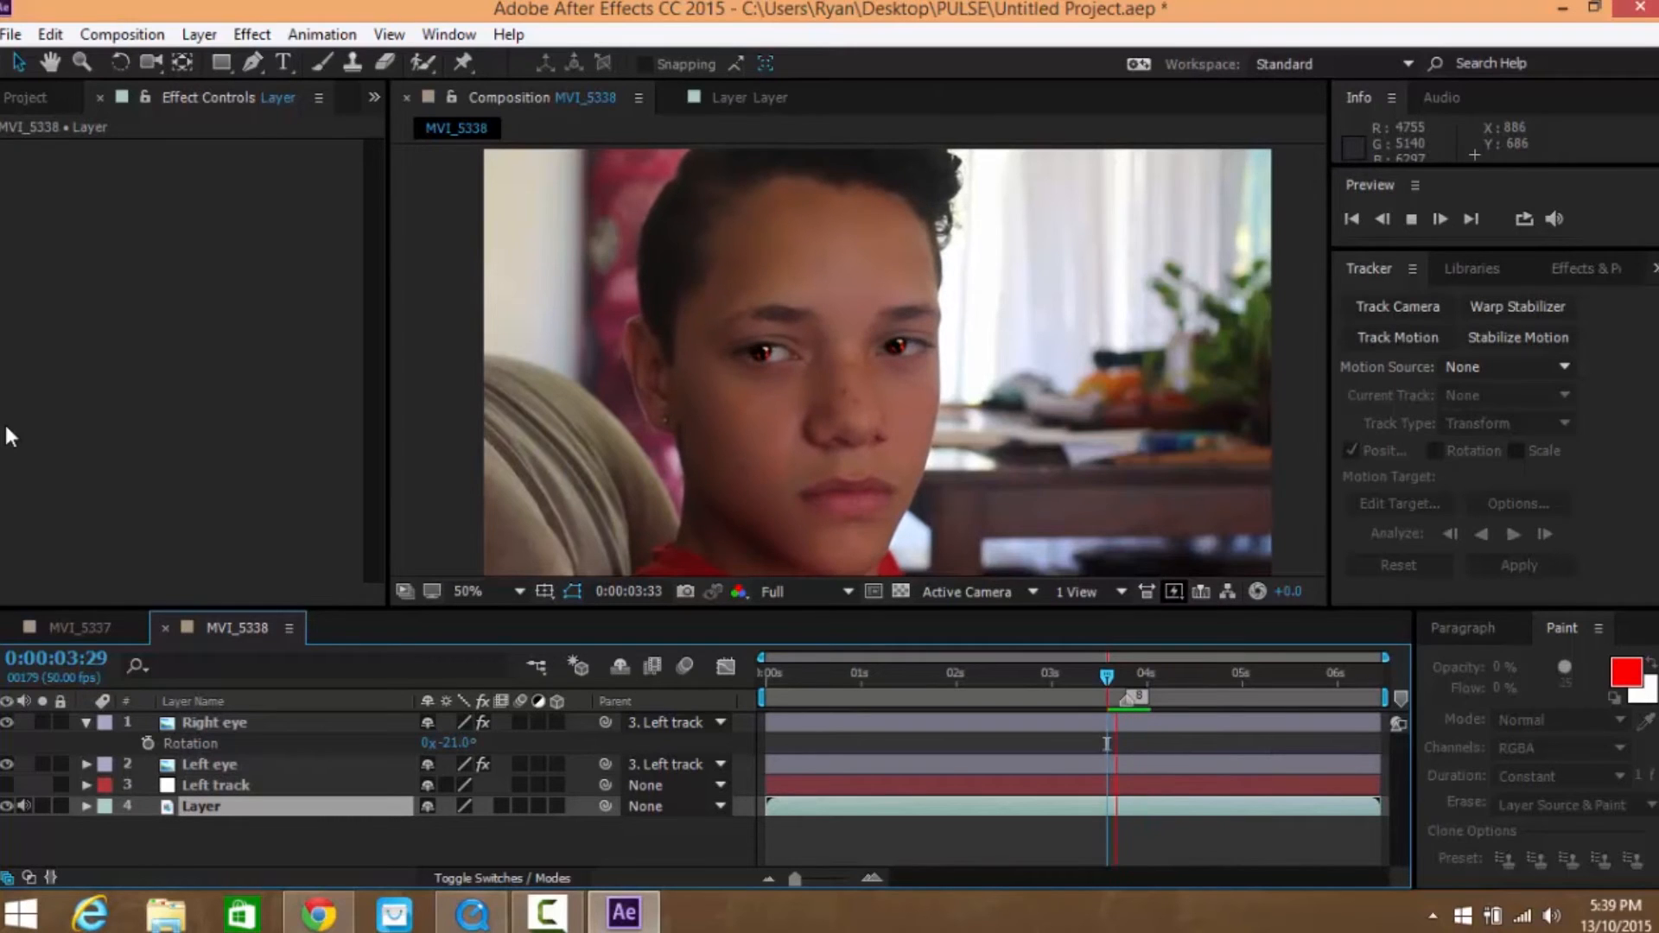
key(space)
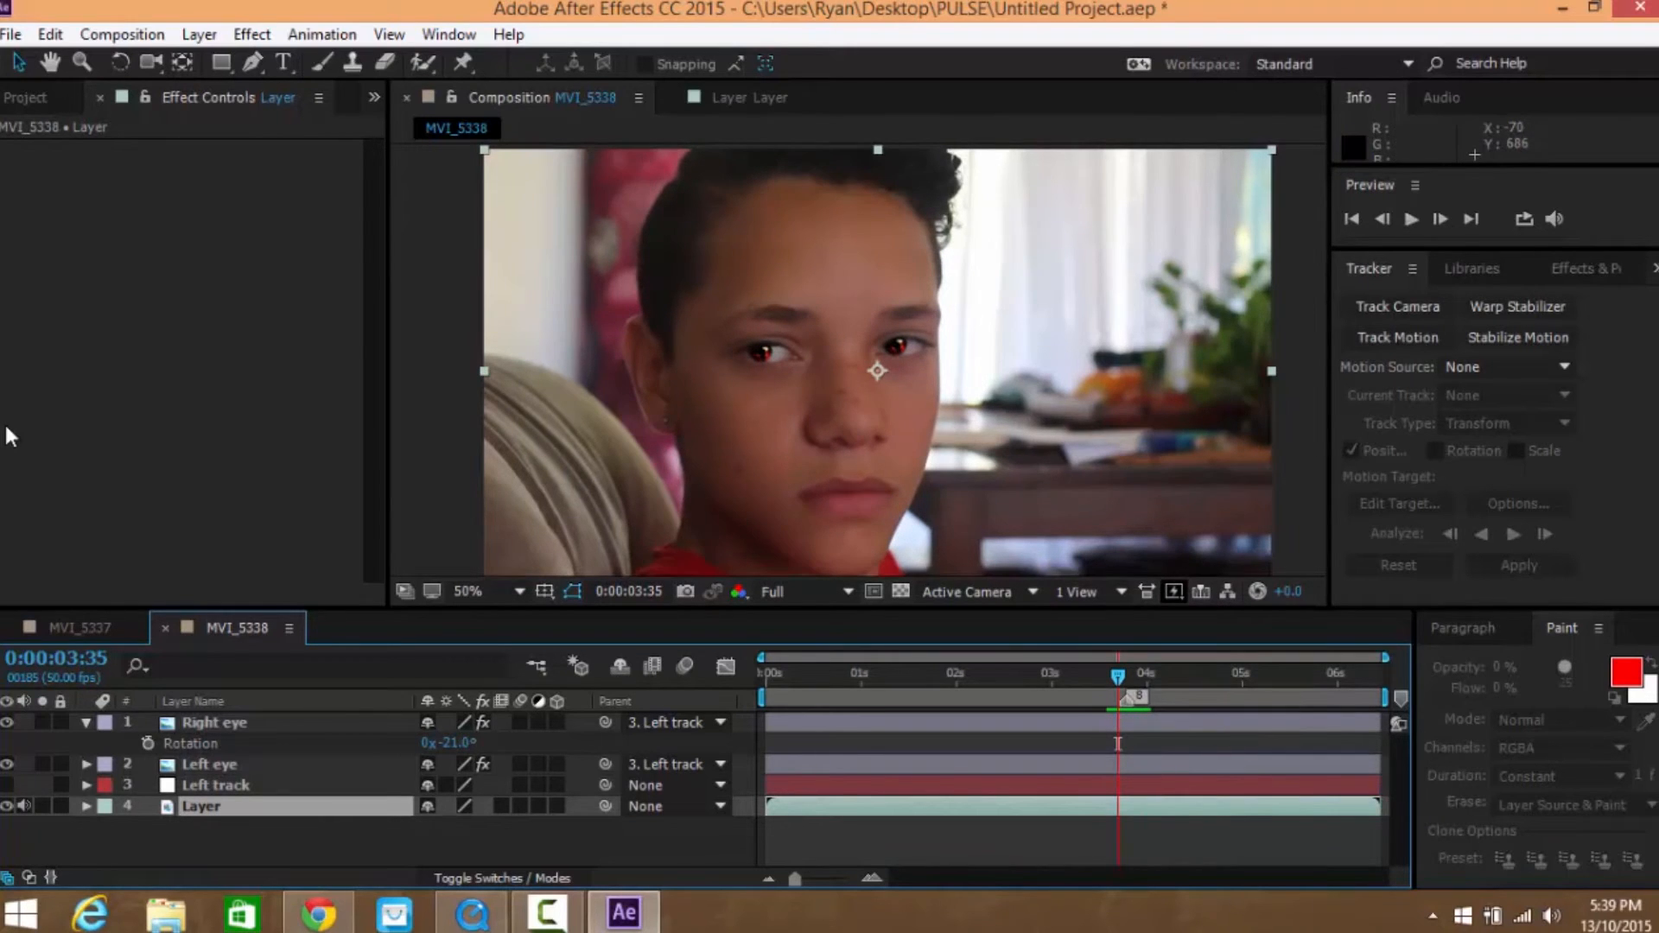
Collapse the Right eye's properties and replay the end of the blink from 0:00:03:32 and from 0:00:03:30
click(85, 722)
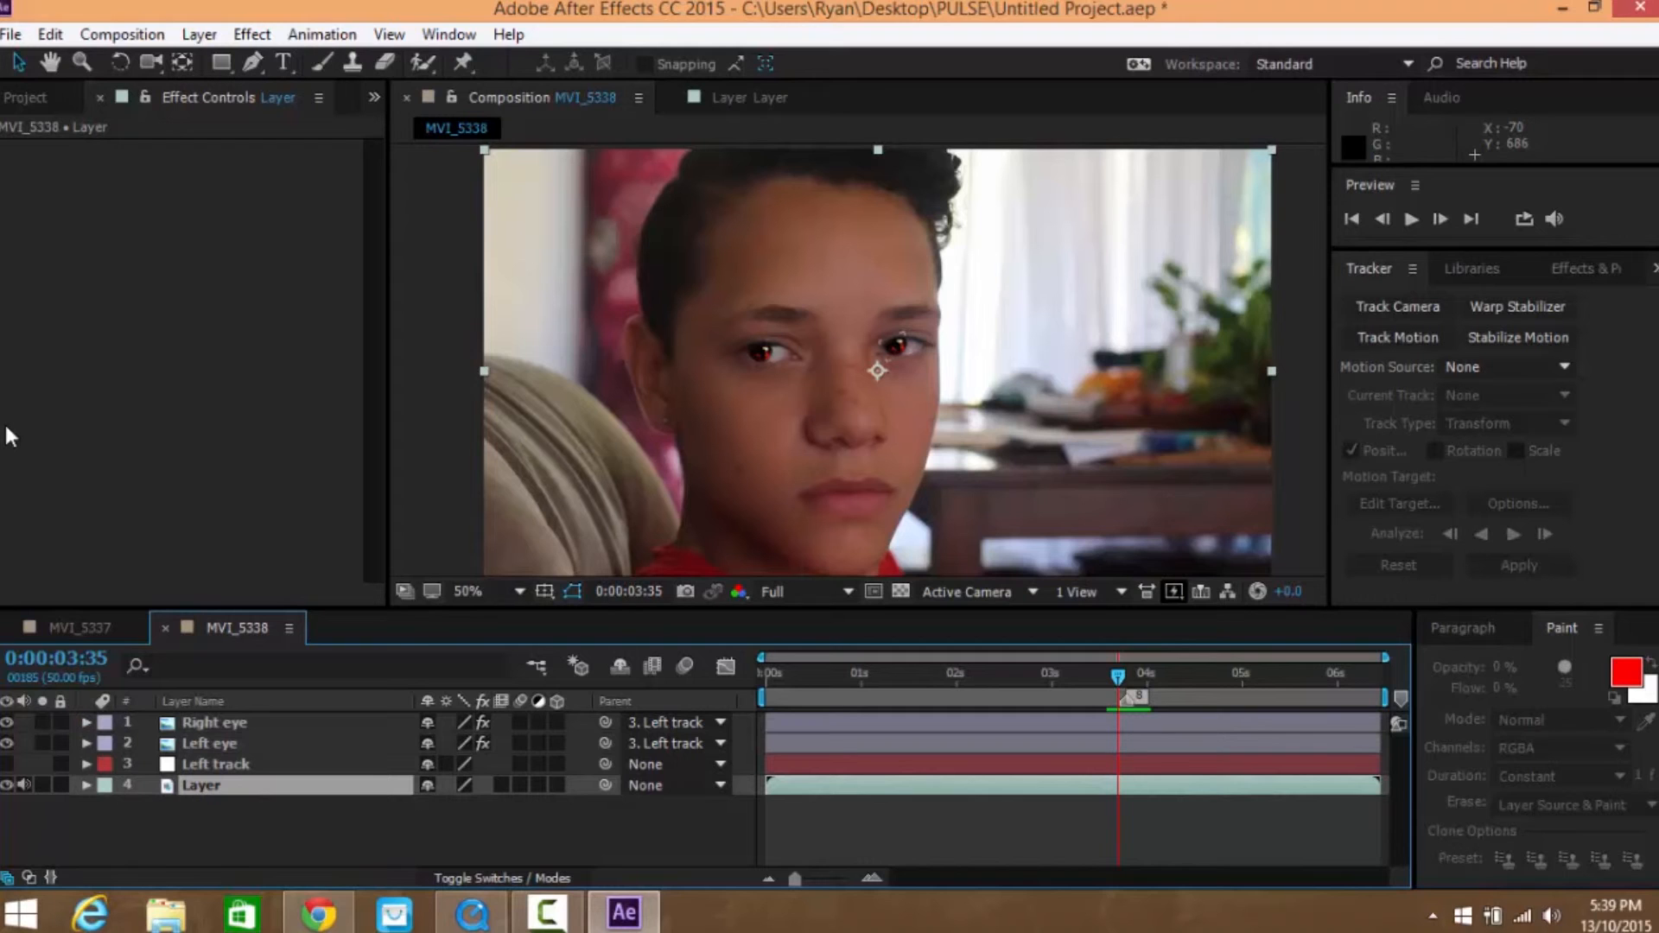
click(1113, 675)
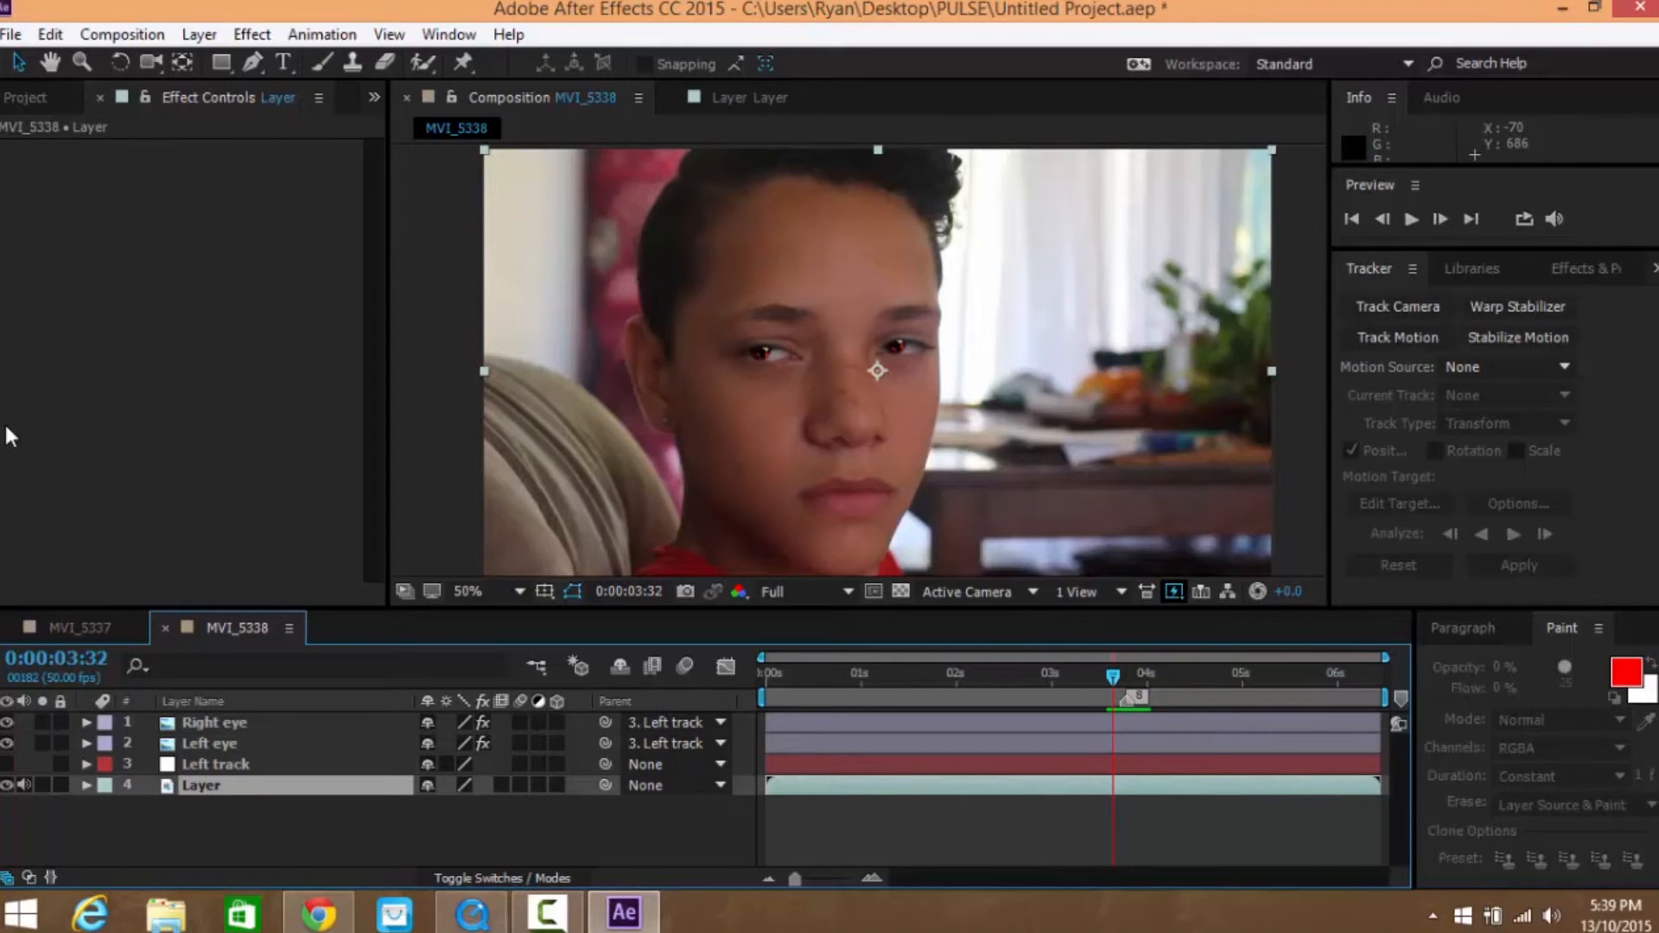
key(space)
key(space)
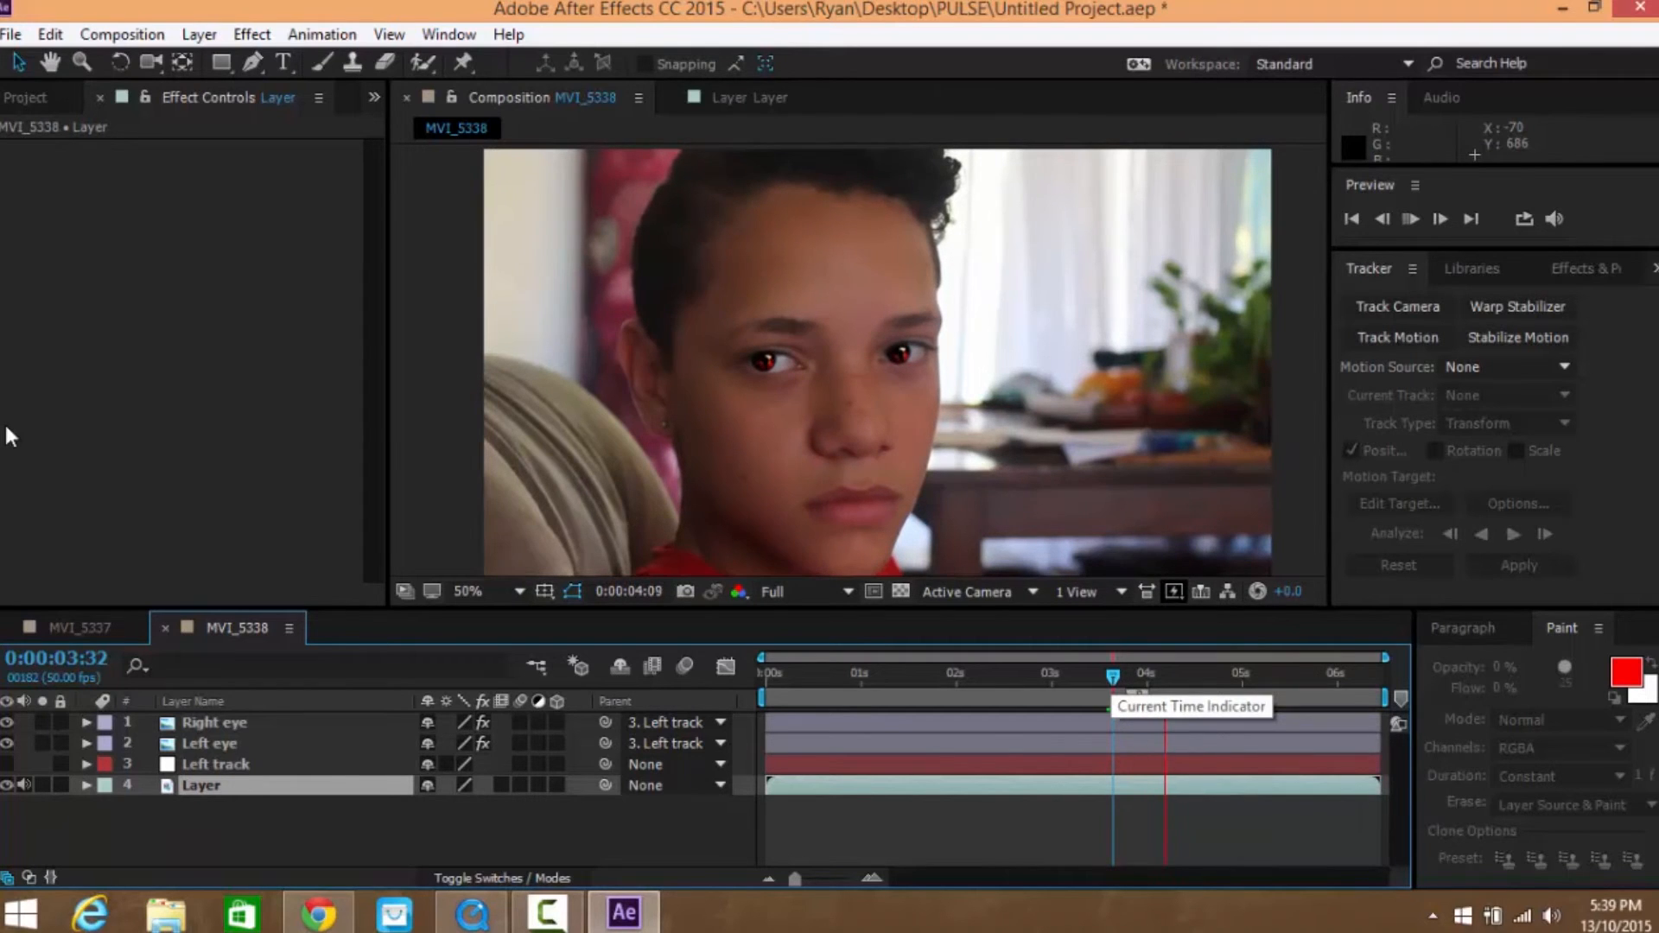
key(space)
drag(1113, 677, 1110, 676)
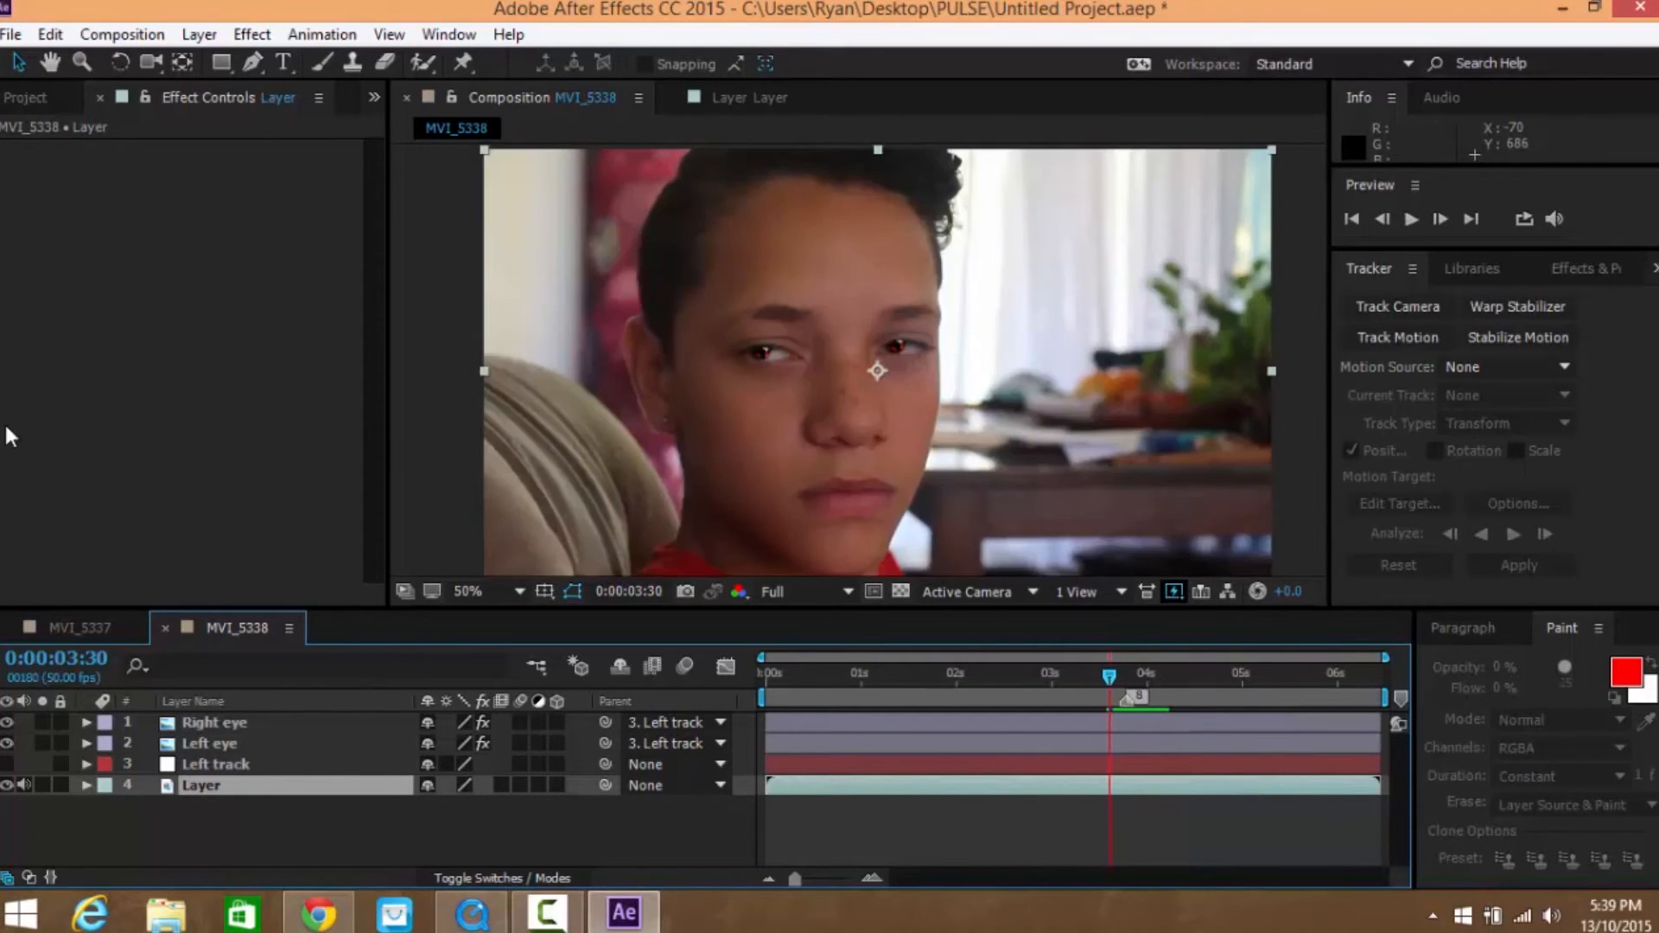
key(space)
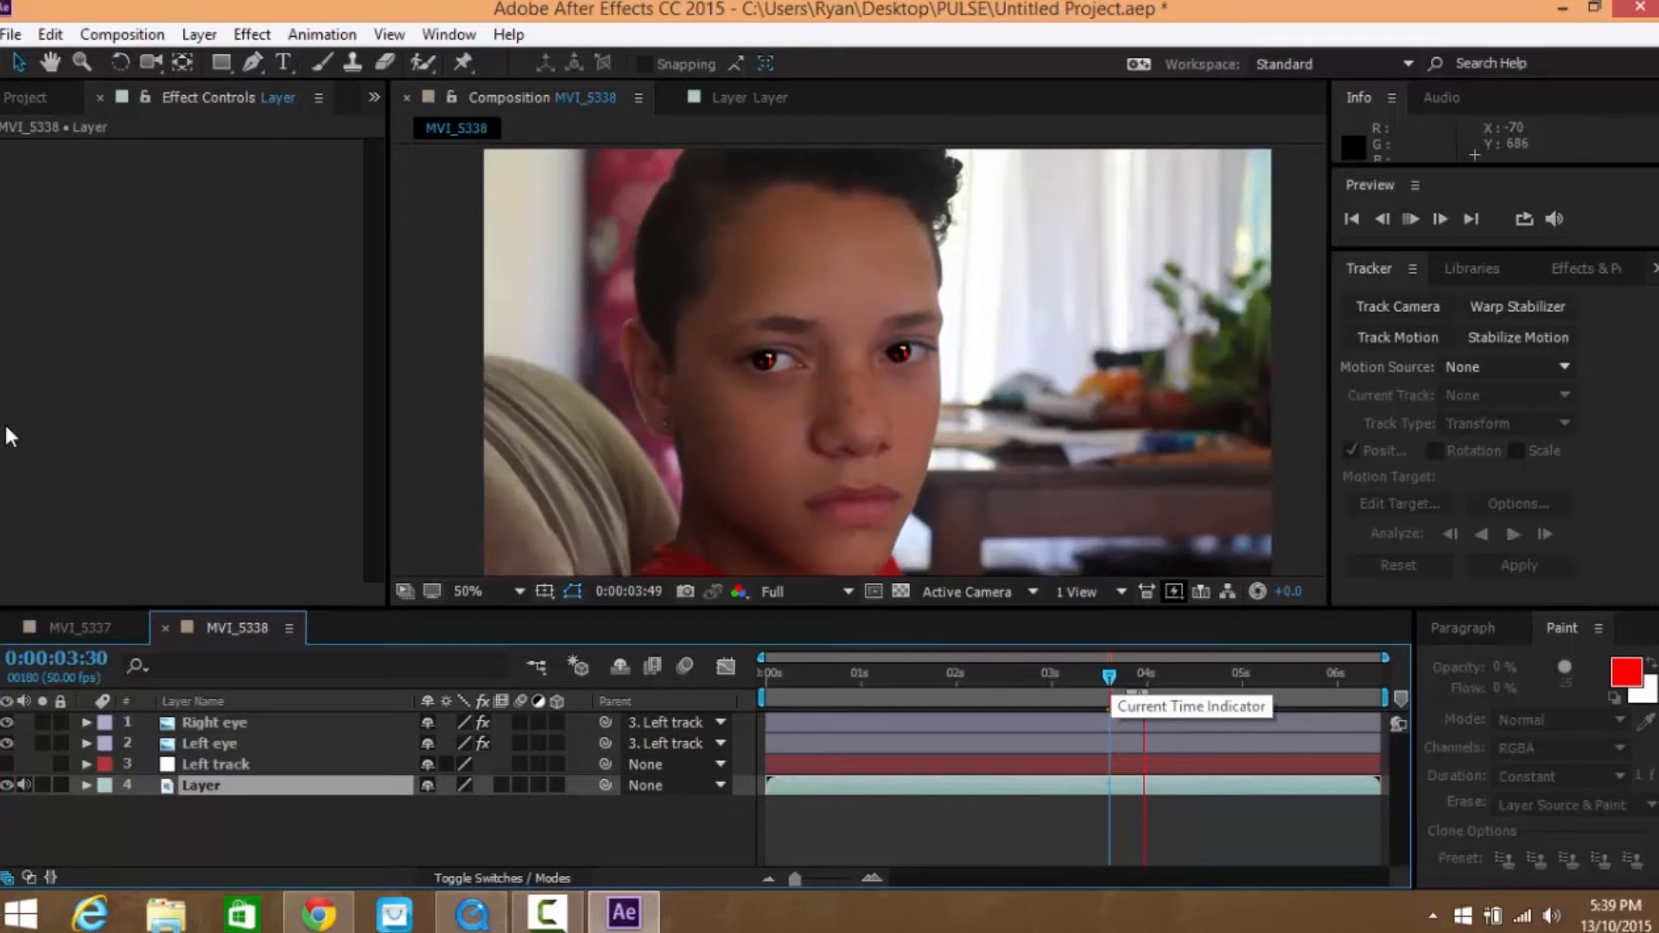
key(space)
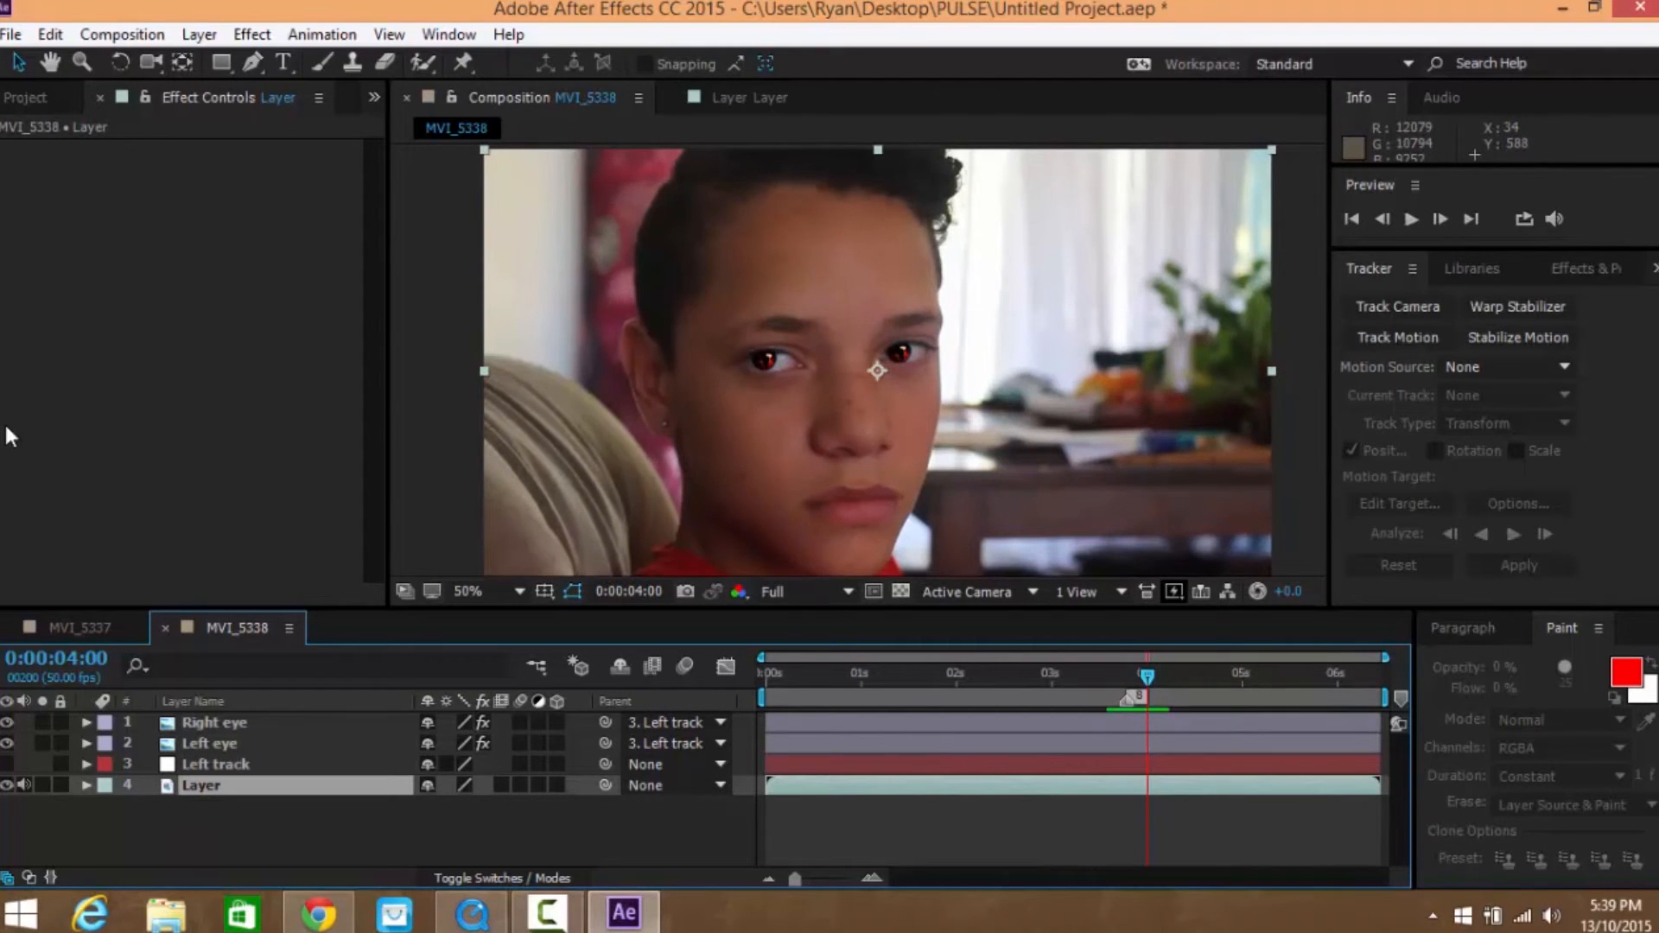
Deselect all layers and add a new Null Object to the MVI_5338 composition
key(F2)
right_click(274, 824)
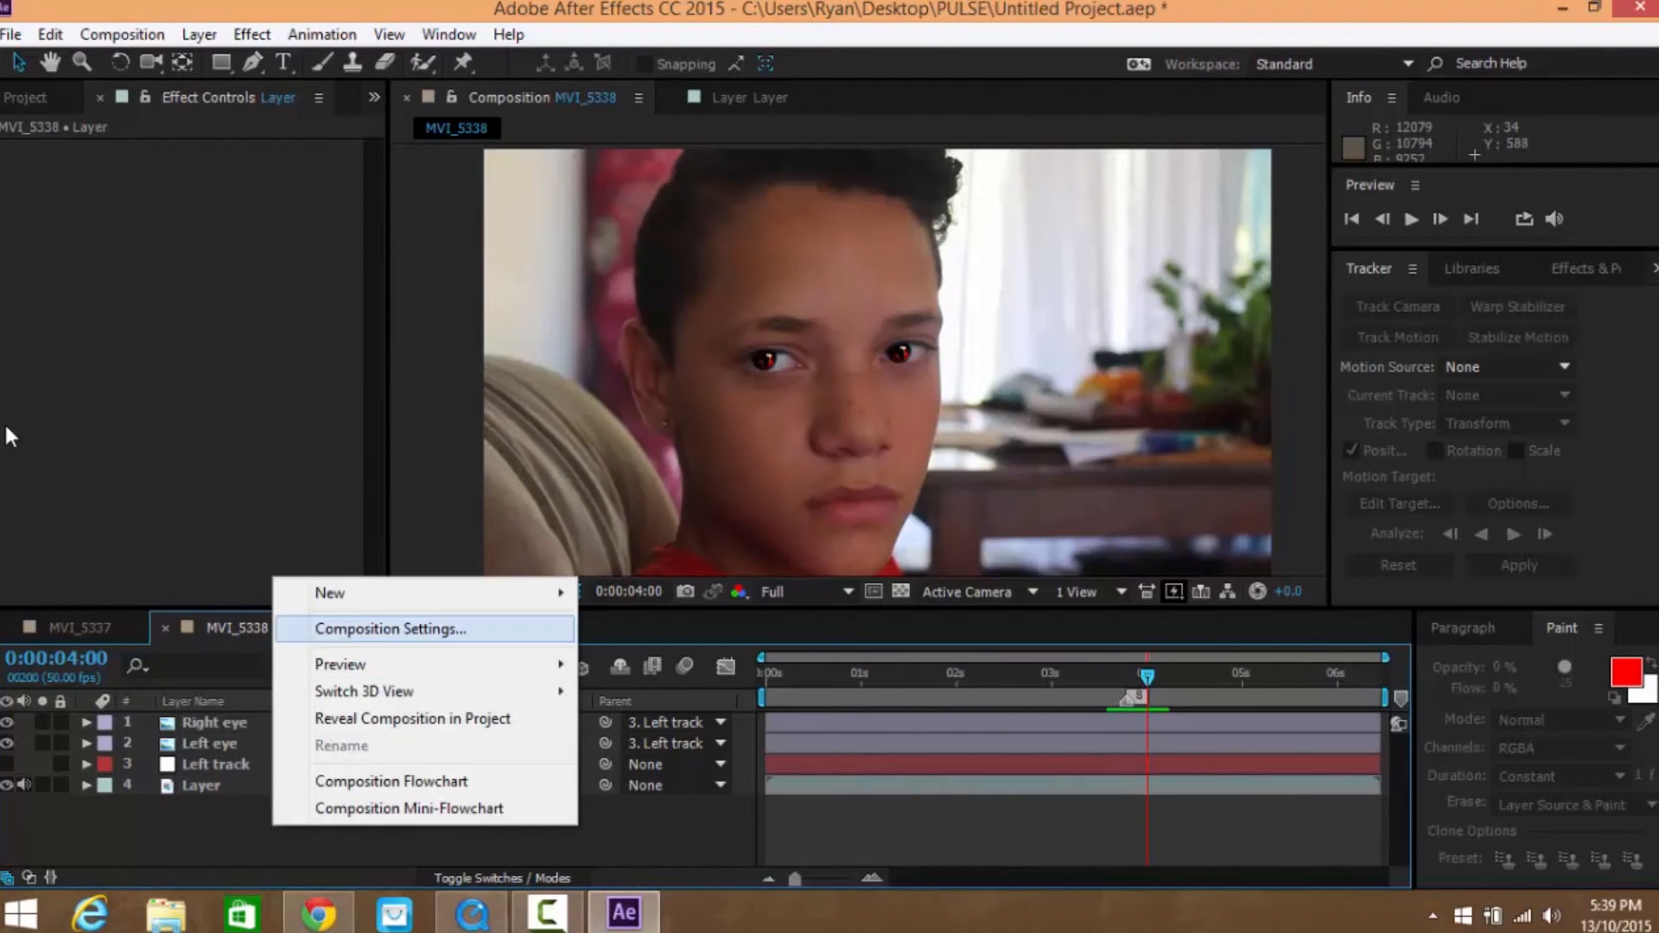
mouse_move(432, 594)
click(651, 737)
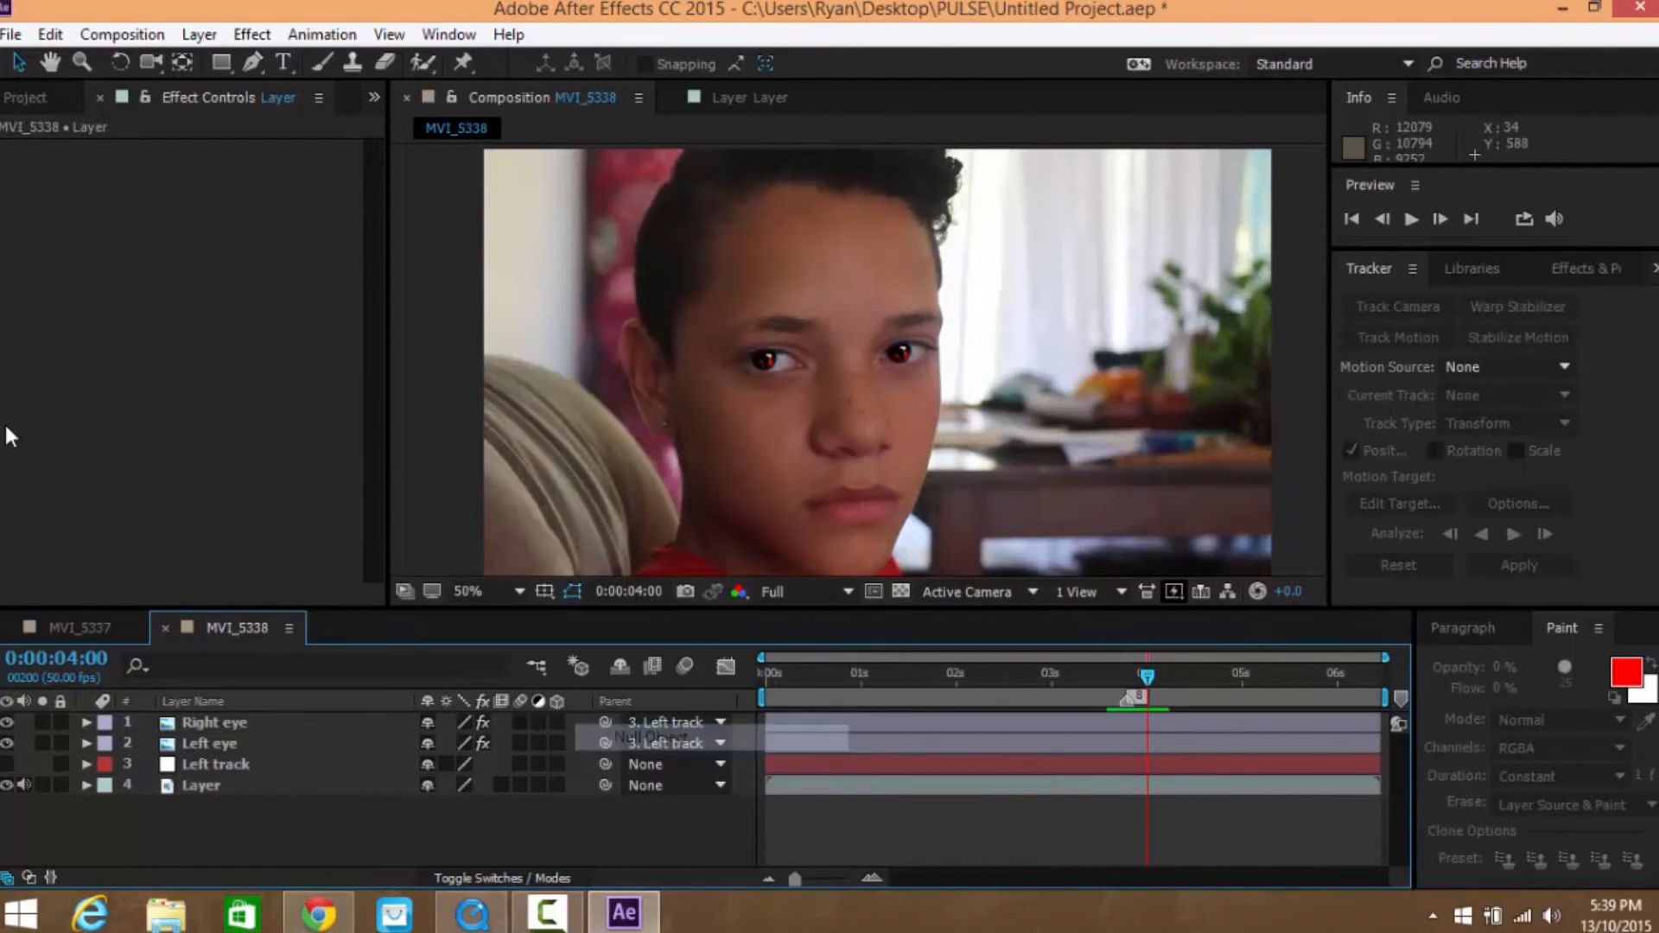
Rename the new null layer as Right track
key(Return)
text(Right track)
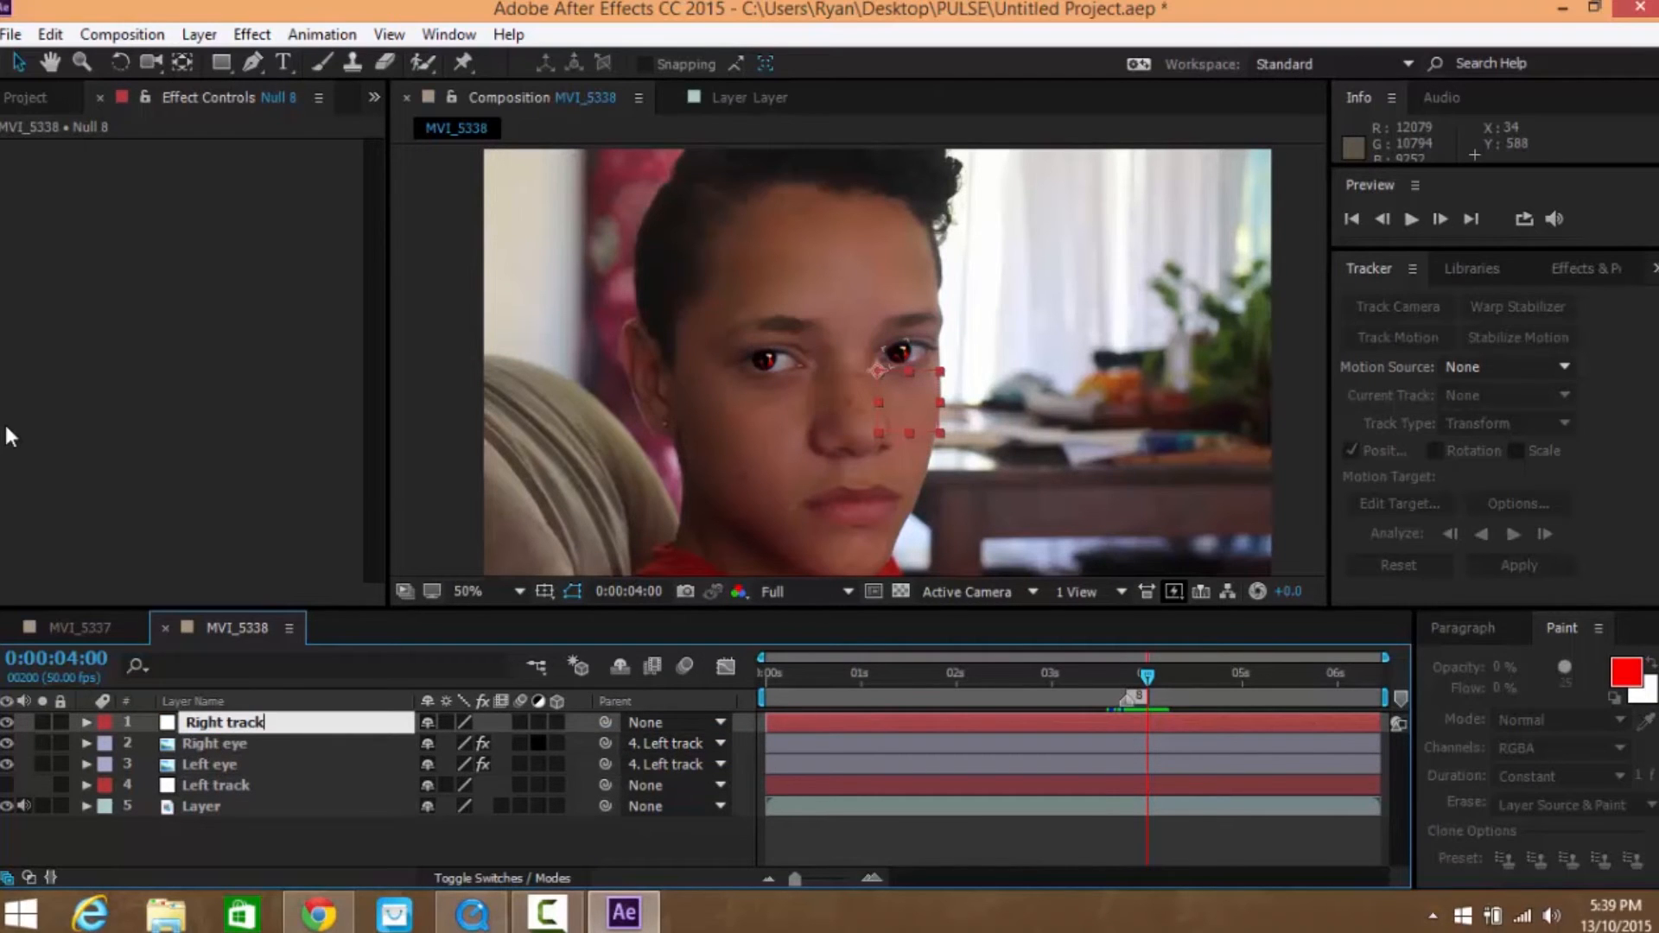
key(Return)
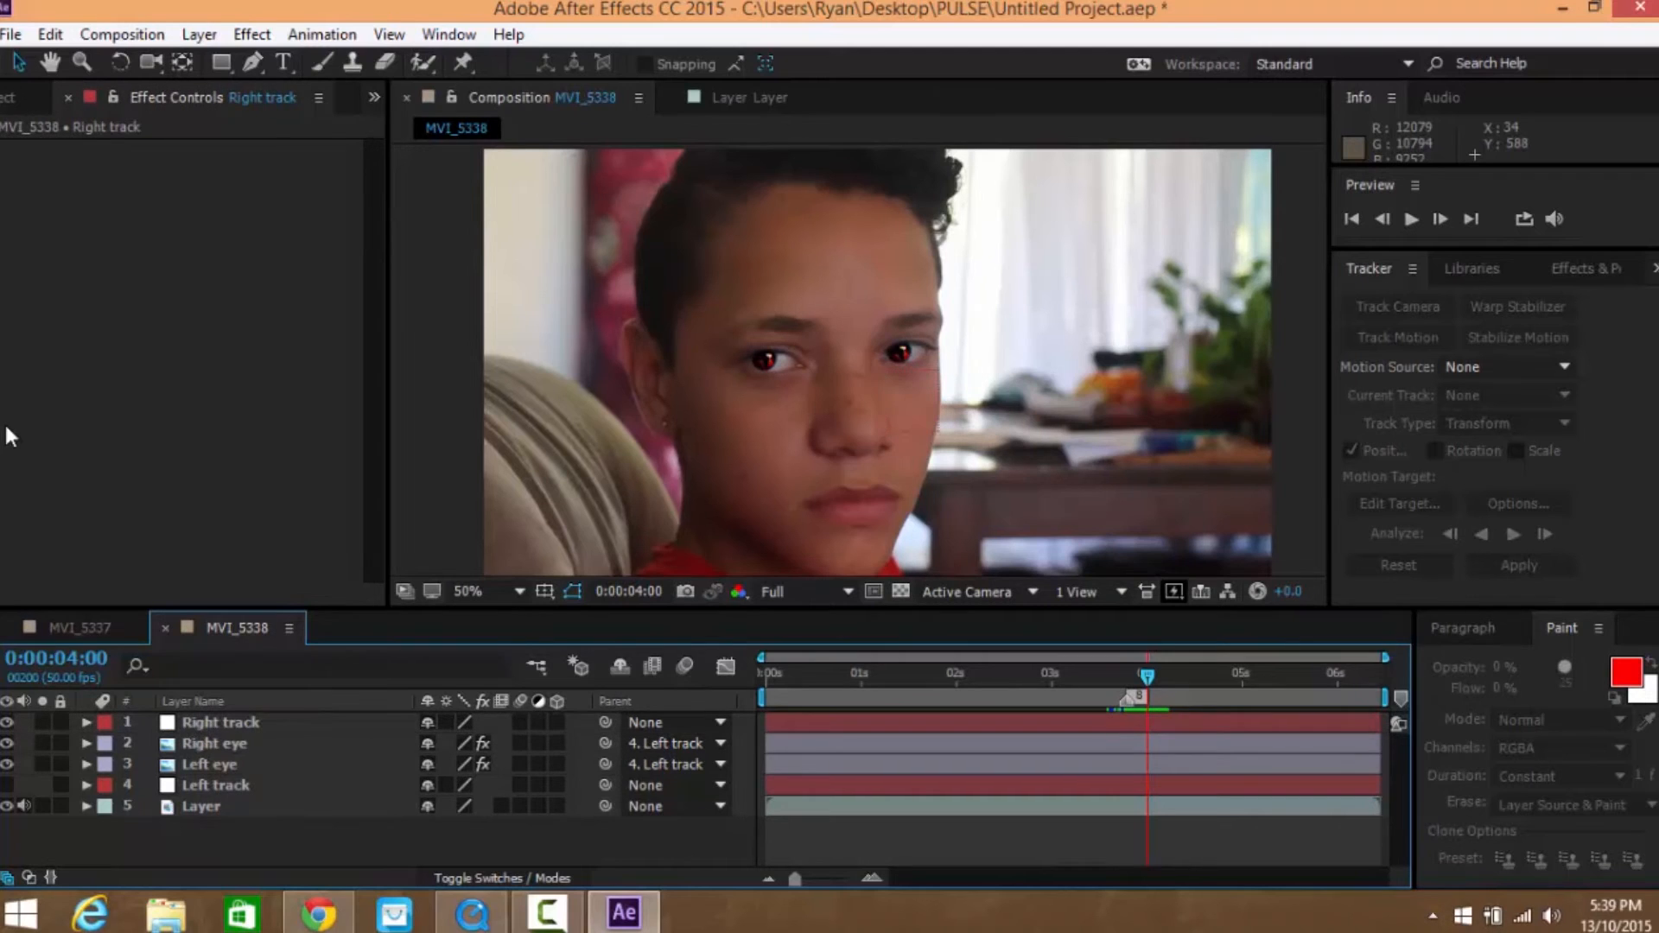
Start motion tracking on the footage layer and place the track point over the right eye's iris at 0:00:03:39
key(5)
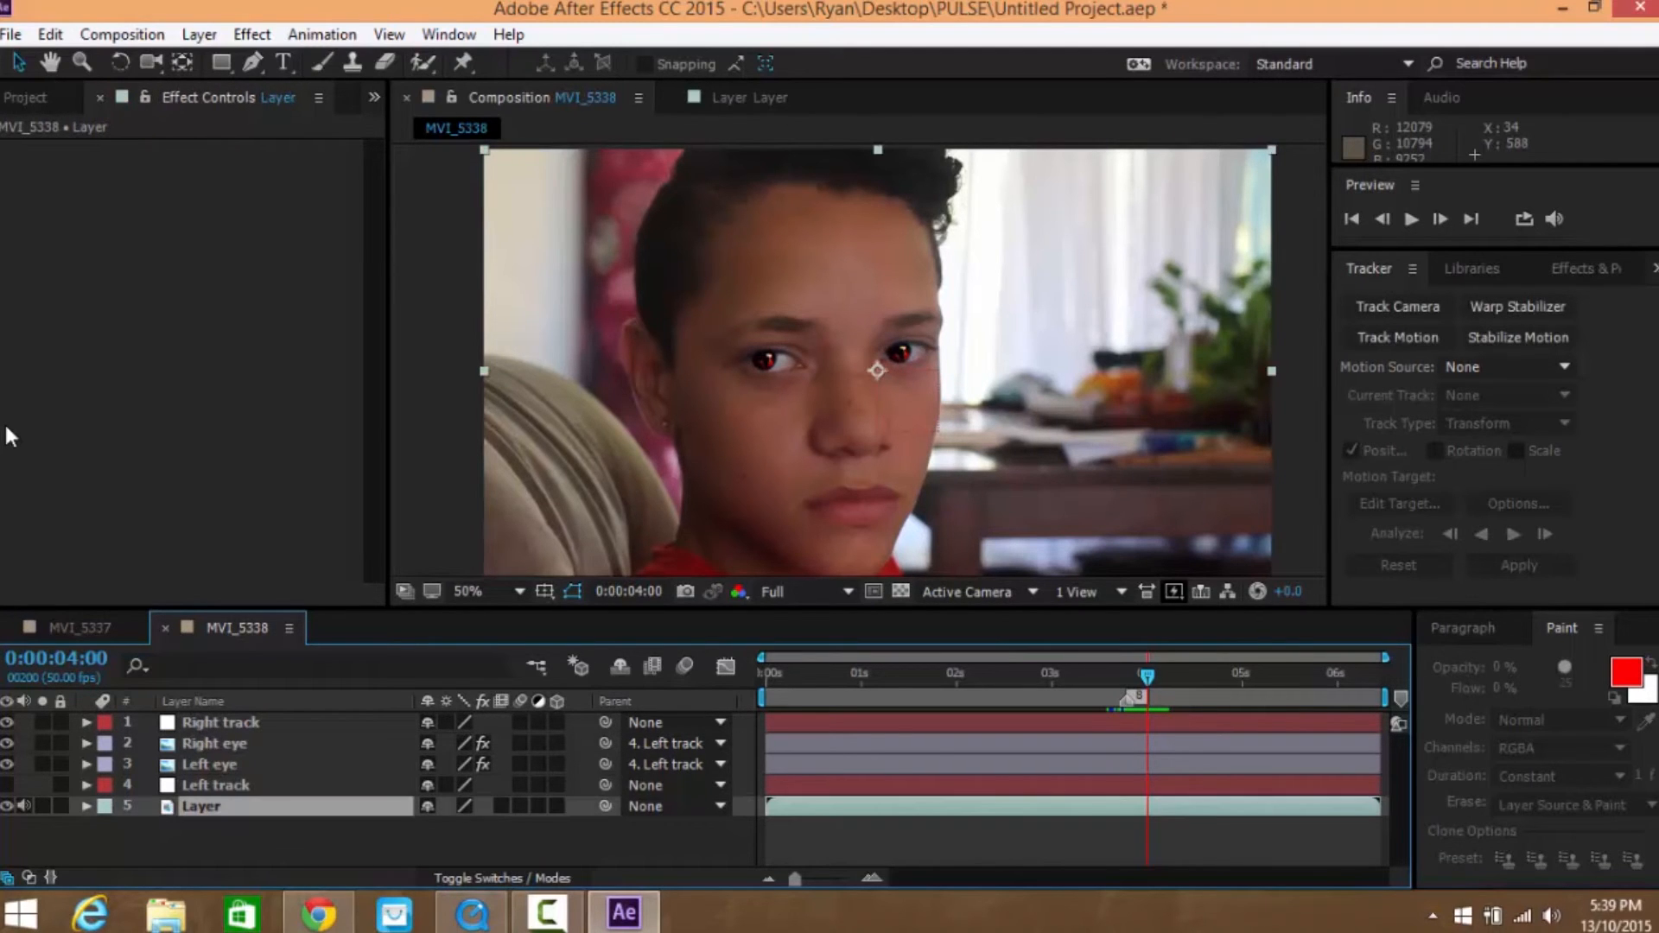
click(1397, 337)
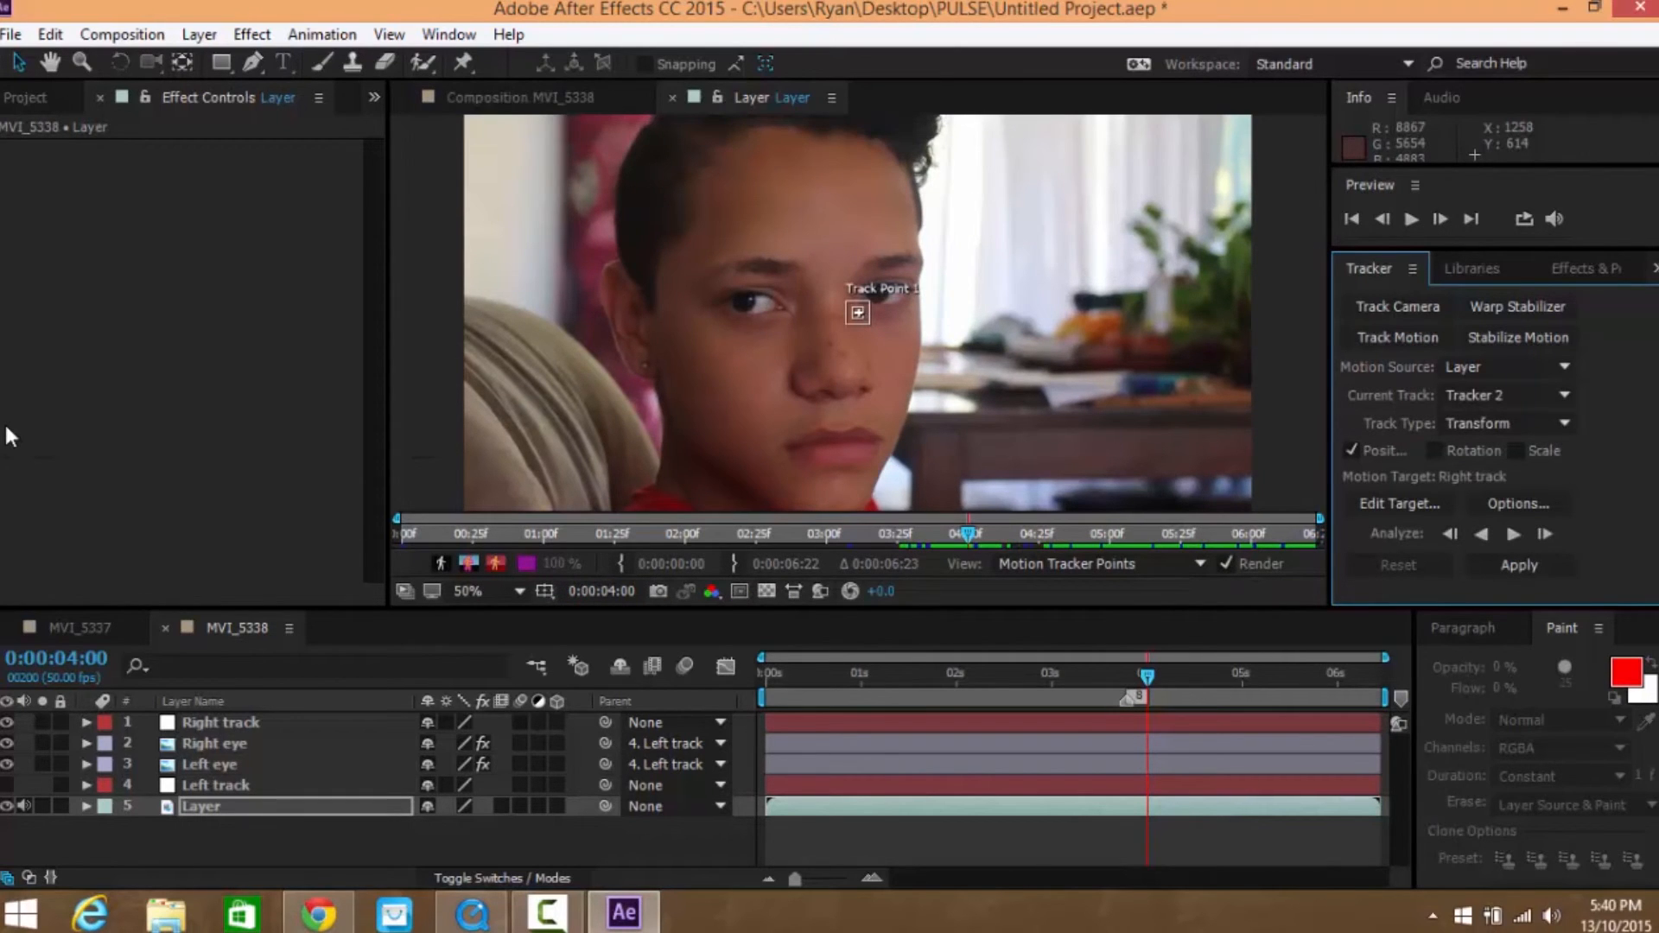
drag(1147, 676, 1125, 677)
key(Page_Down)
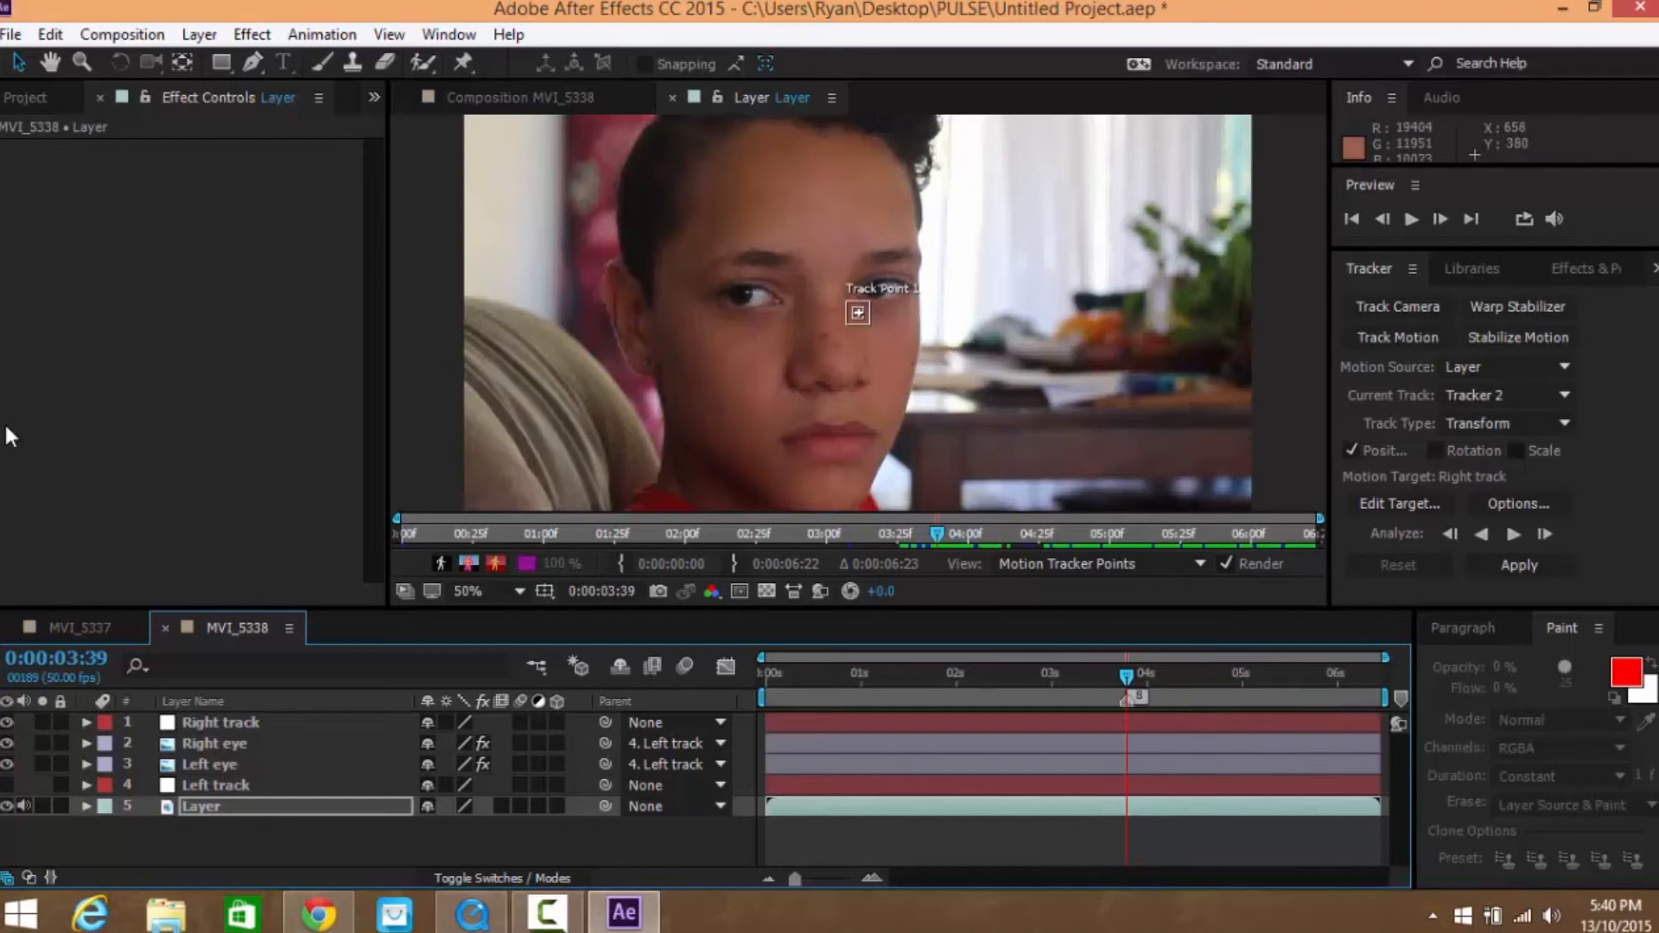
mouse_move(869, 325)
mouse_down()
mouse_move(897, 357)
mouse_move(871, 299)
mouse_move(901, 291)
mouse_move(889, 295)
mouse_move(917, 329)
mouse_move(904, 306)
mouse_up()
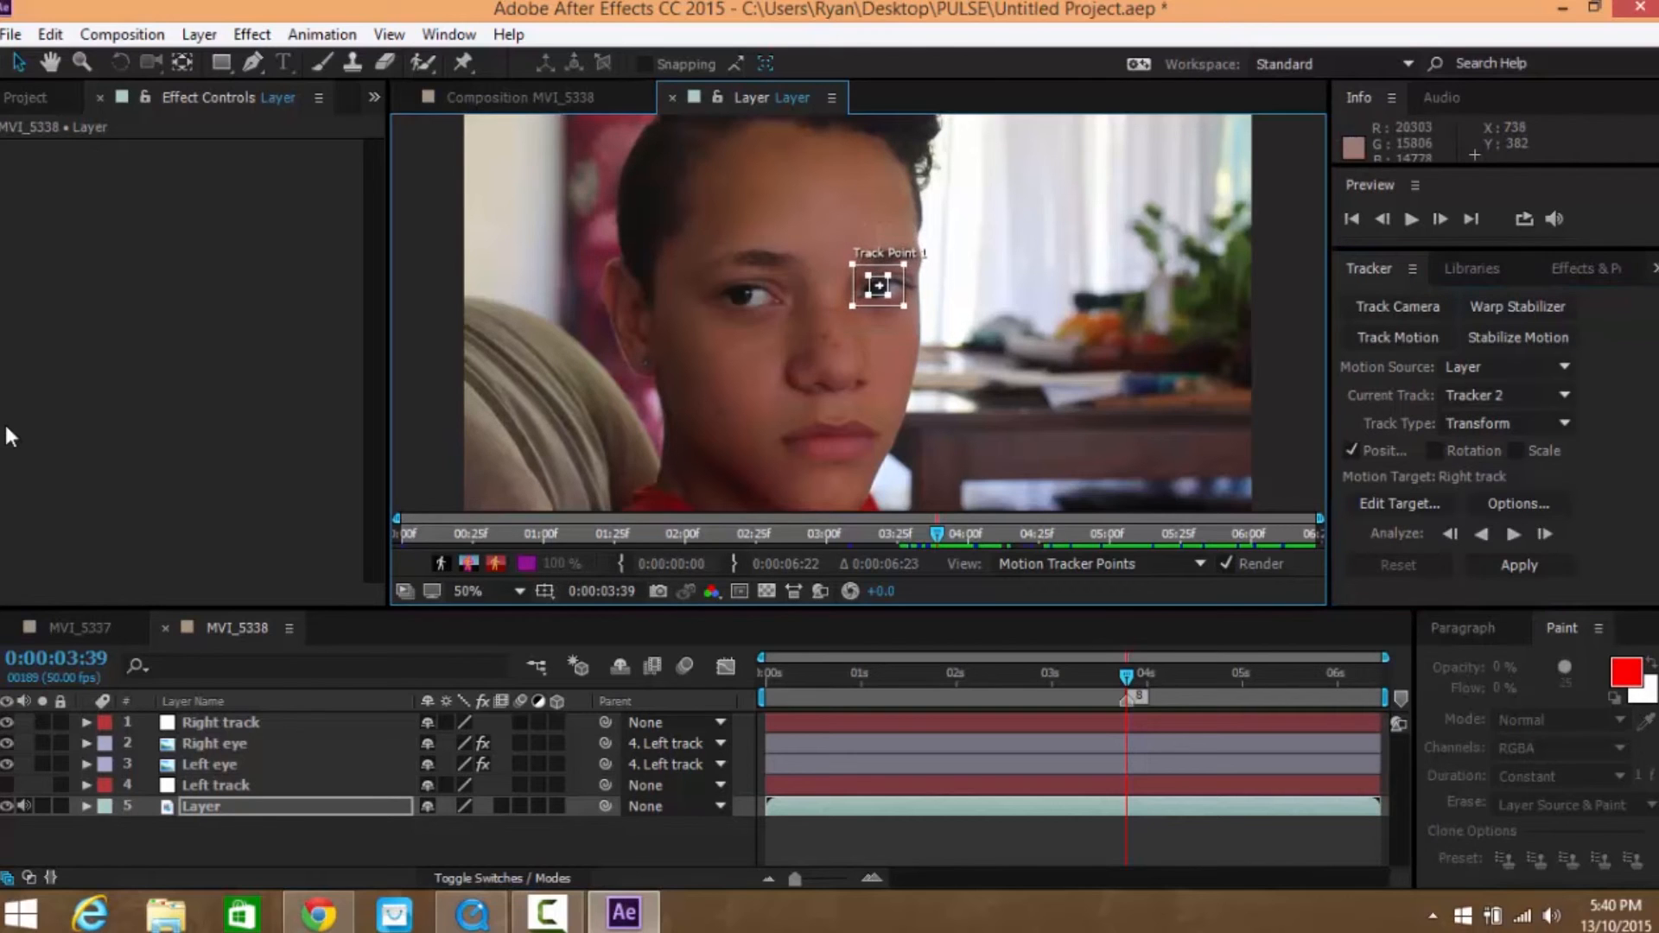
Set the tracker's motion target to the Right track layer
click(1399, 504)
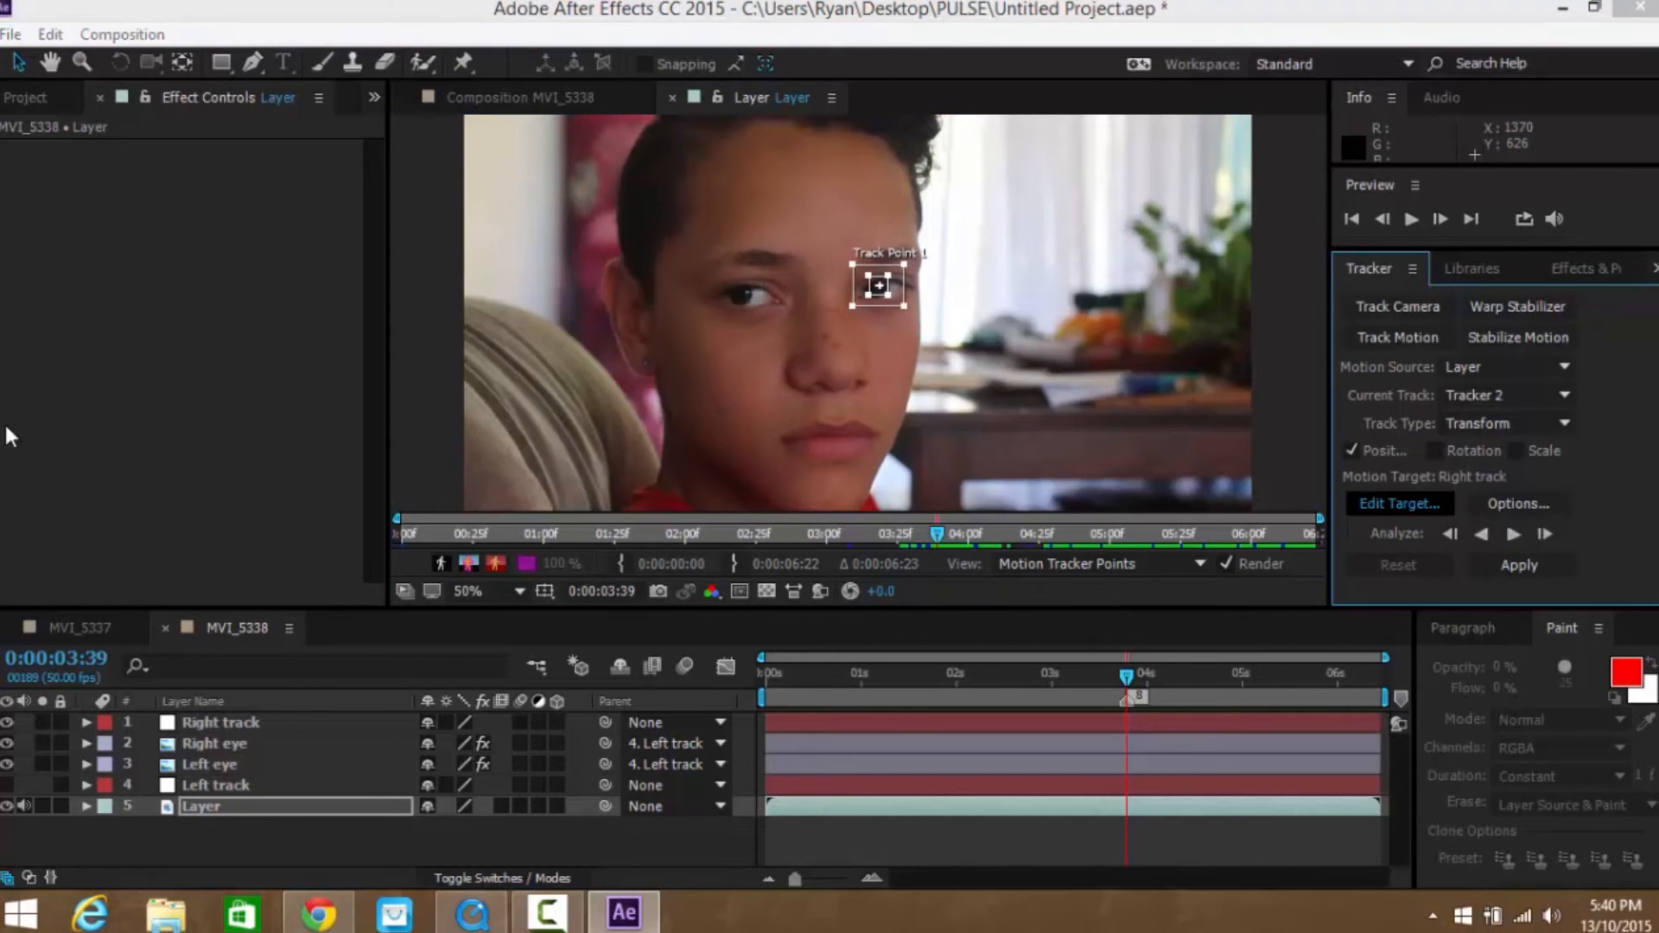
click(910, 419)
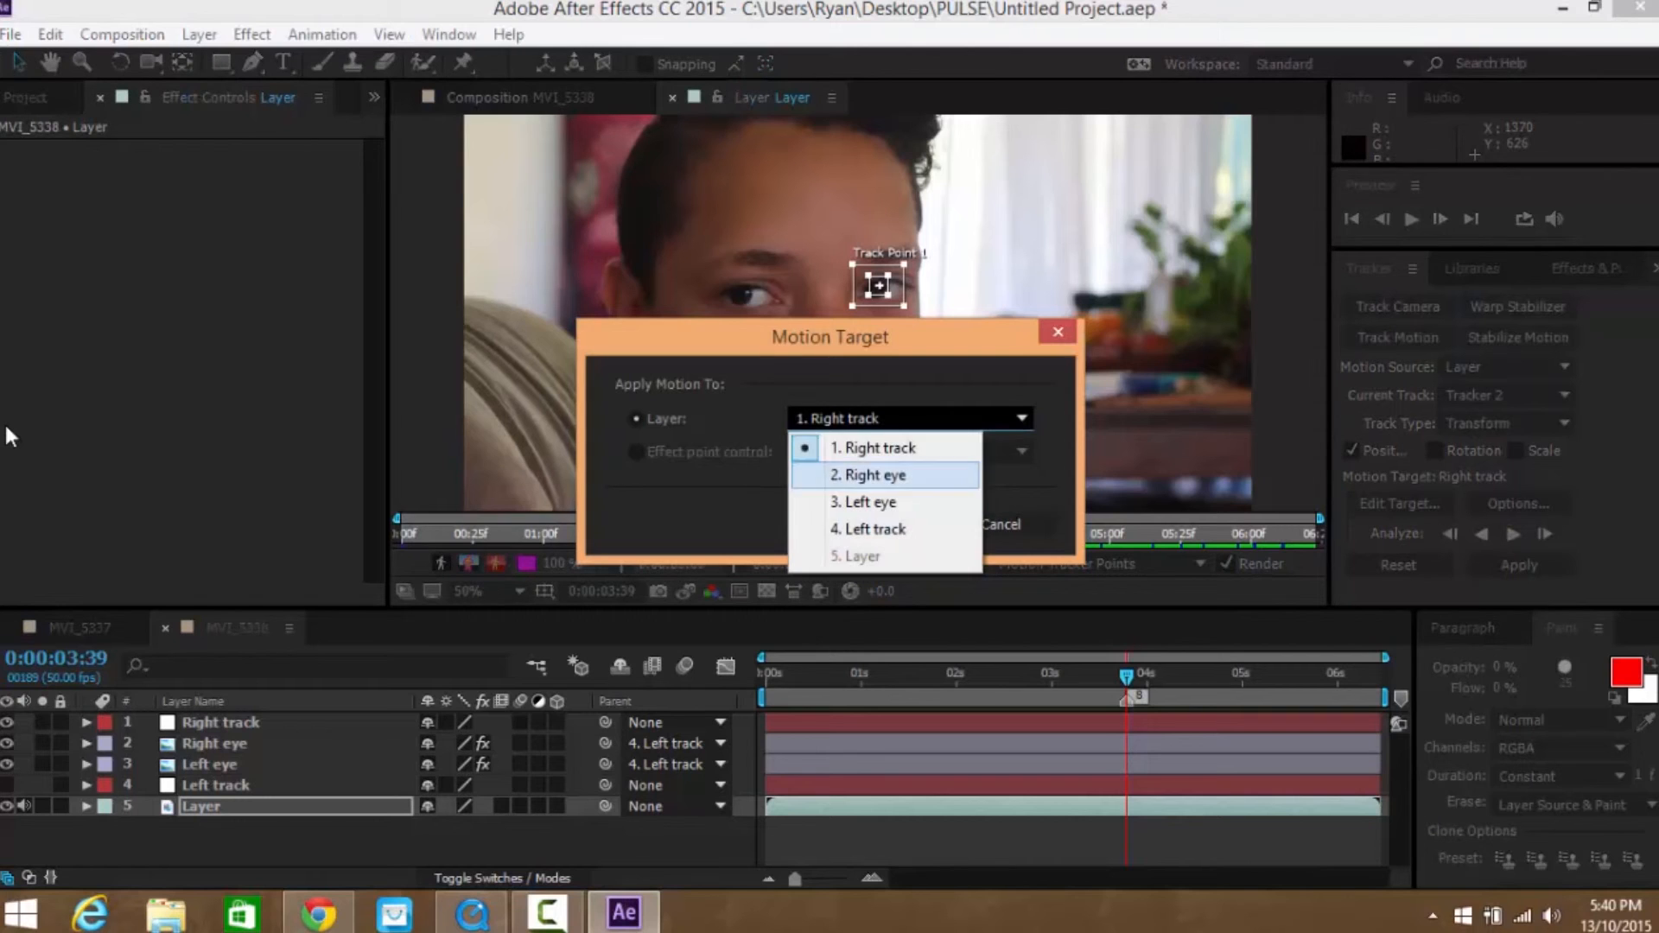
click(880, 449)
click(878, 525)
click(878, 524)
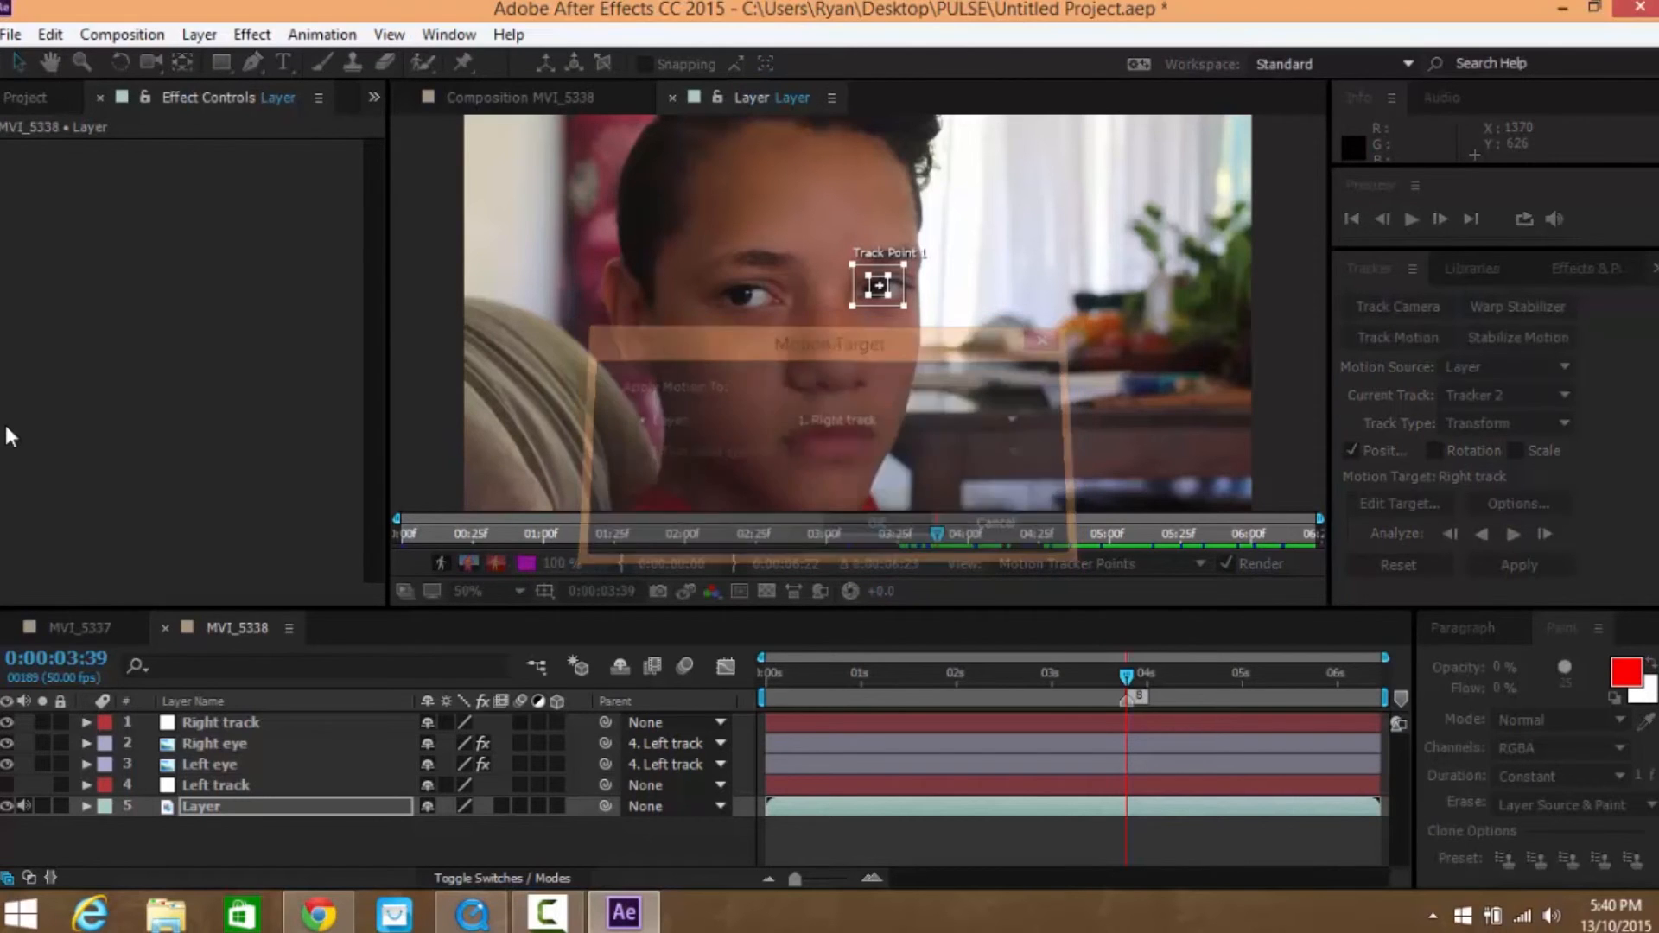
Analyze the right eye forward to the end of the clip, apply the motion in X and Y, and collapse the tracker properties
click(1512, 533)
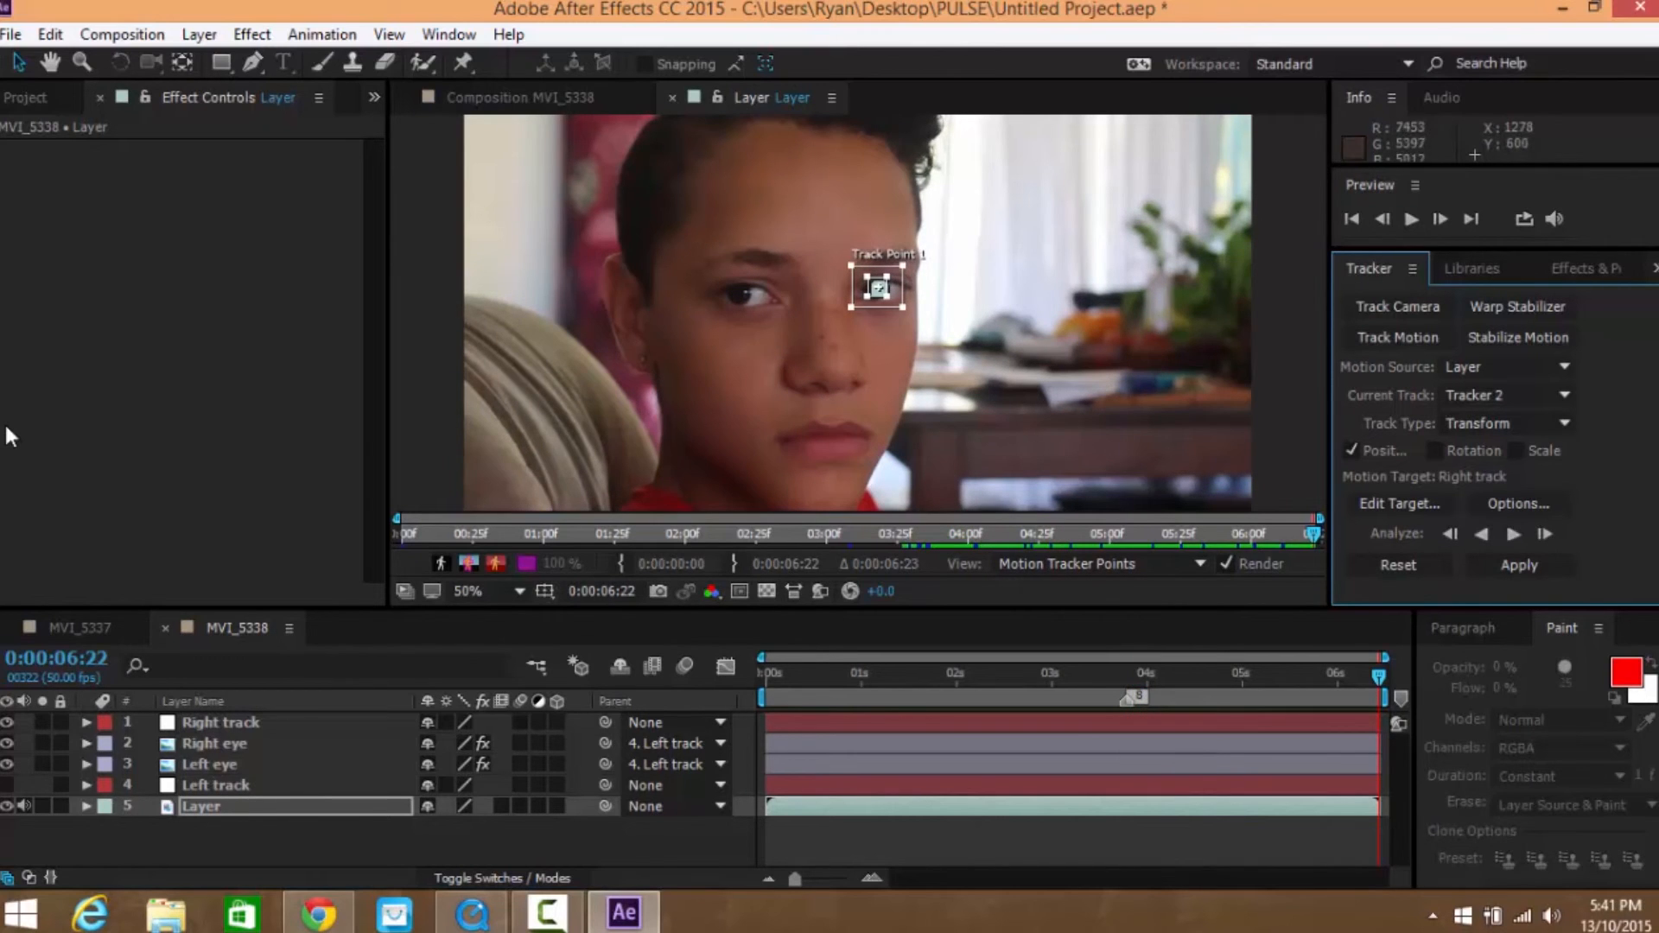
click(1519, 565)
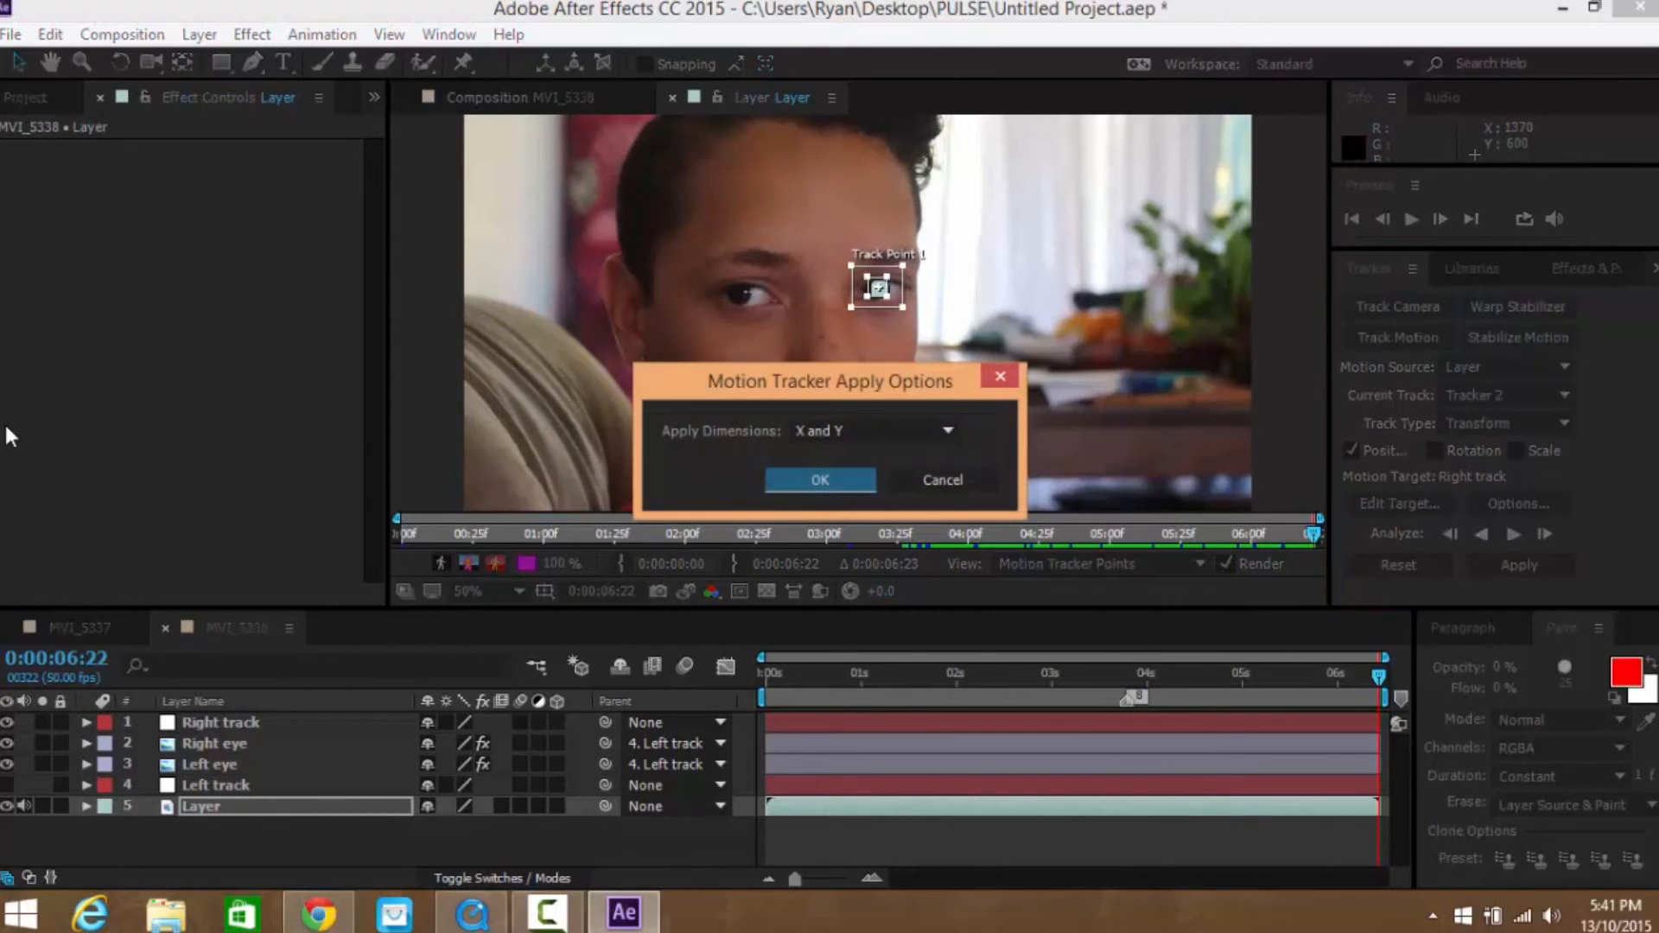
click(820, 481)
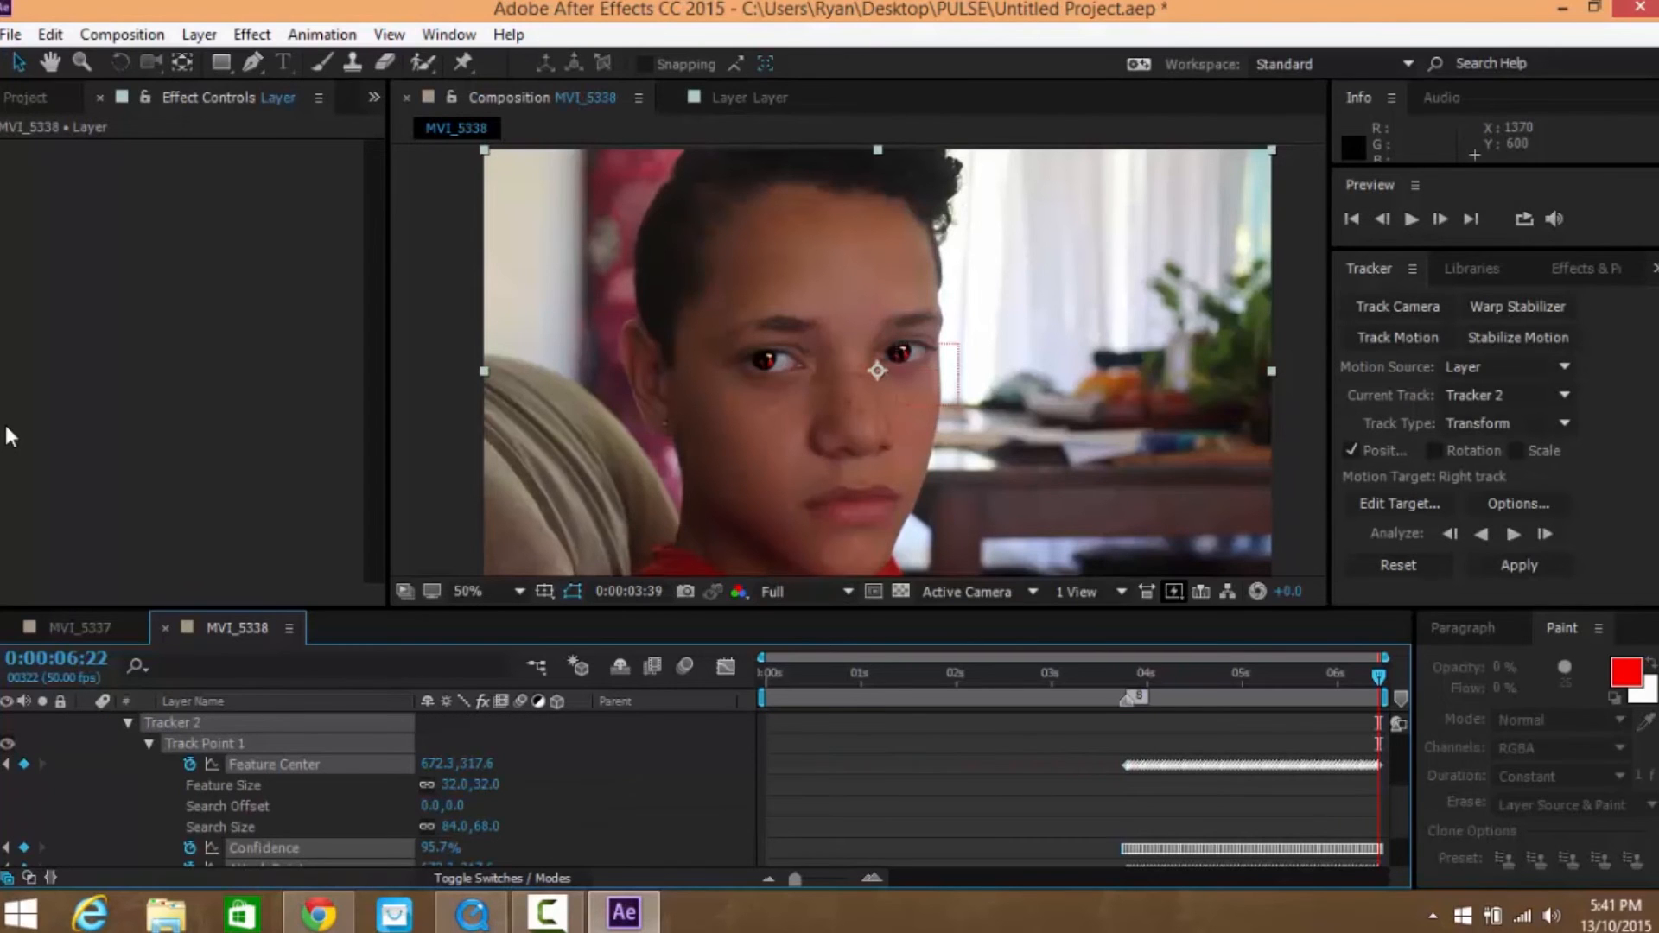
key(u)
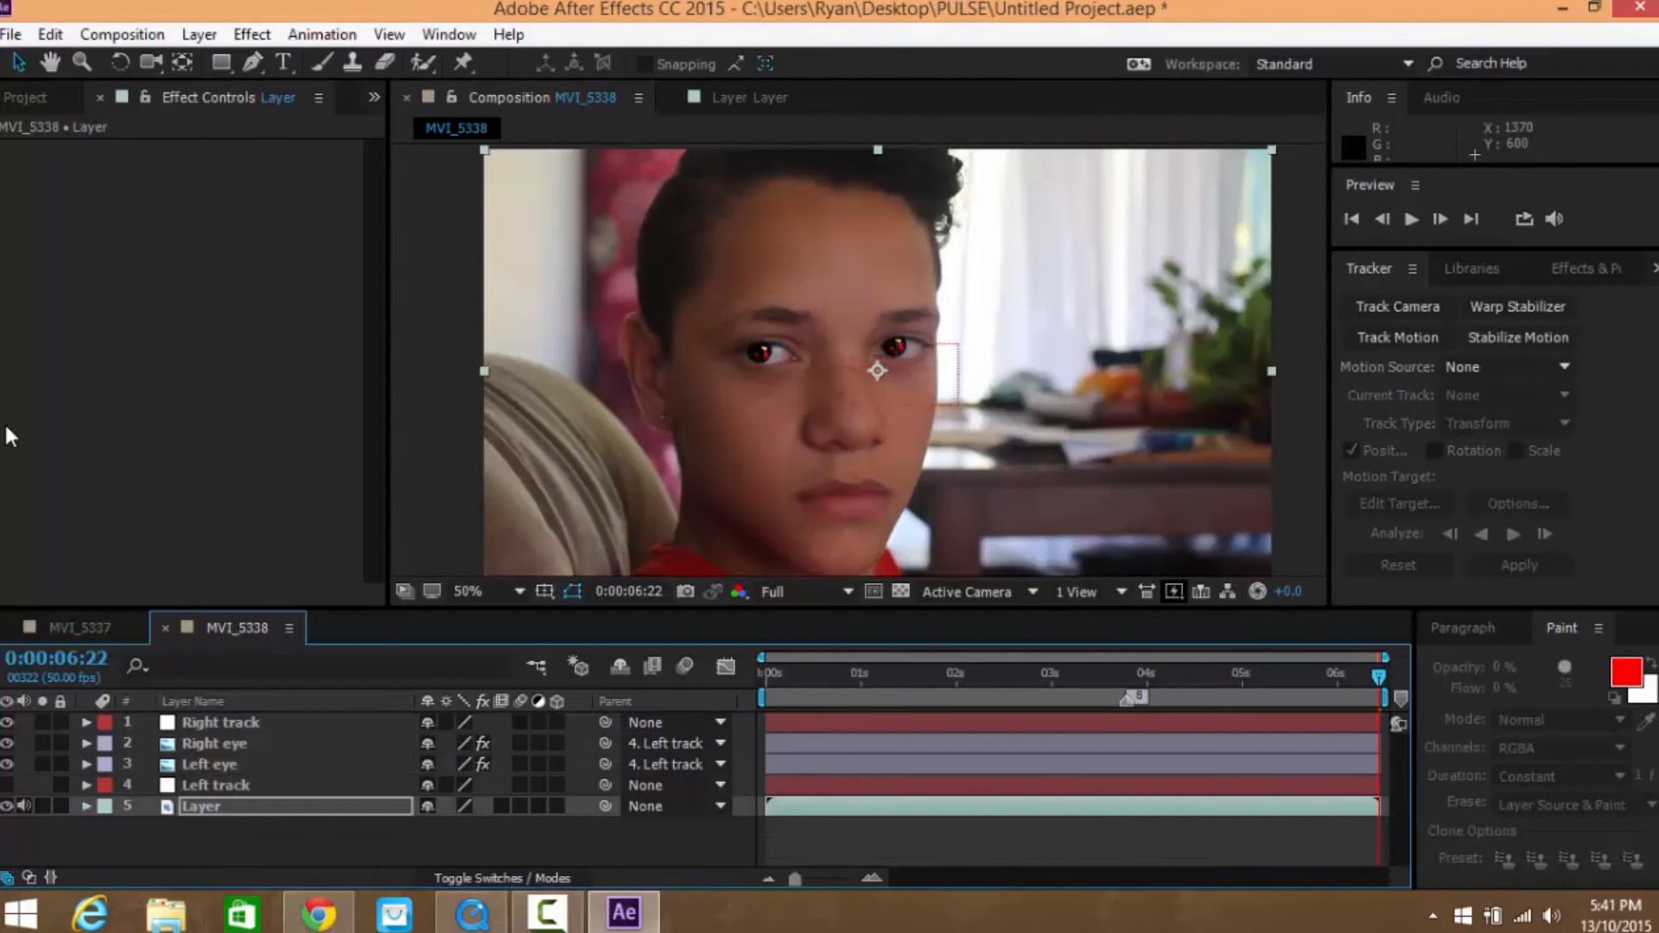
Parent the Right eye layer to Right track and hide the Right track null
key(ctrl+z)
drag(605, 743, 349, 721)
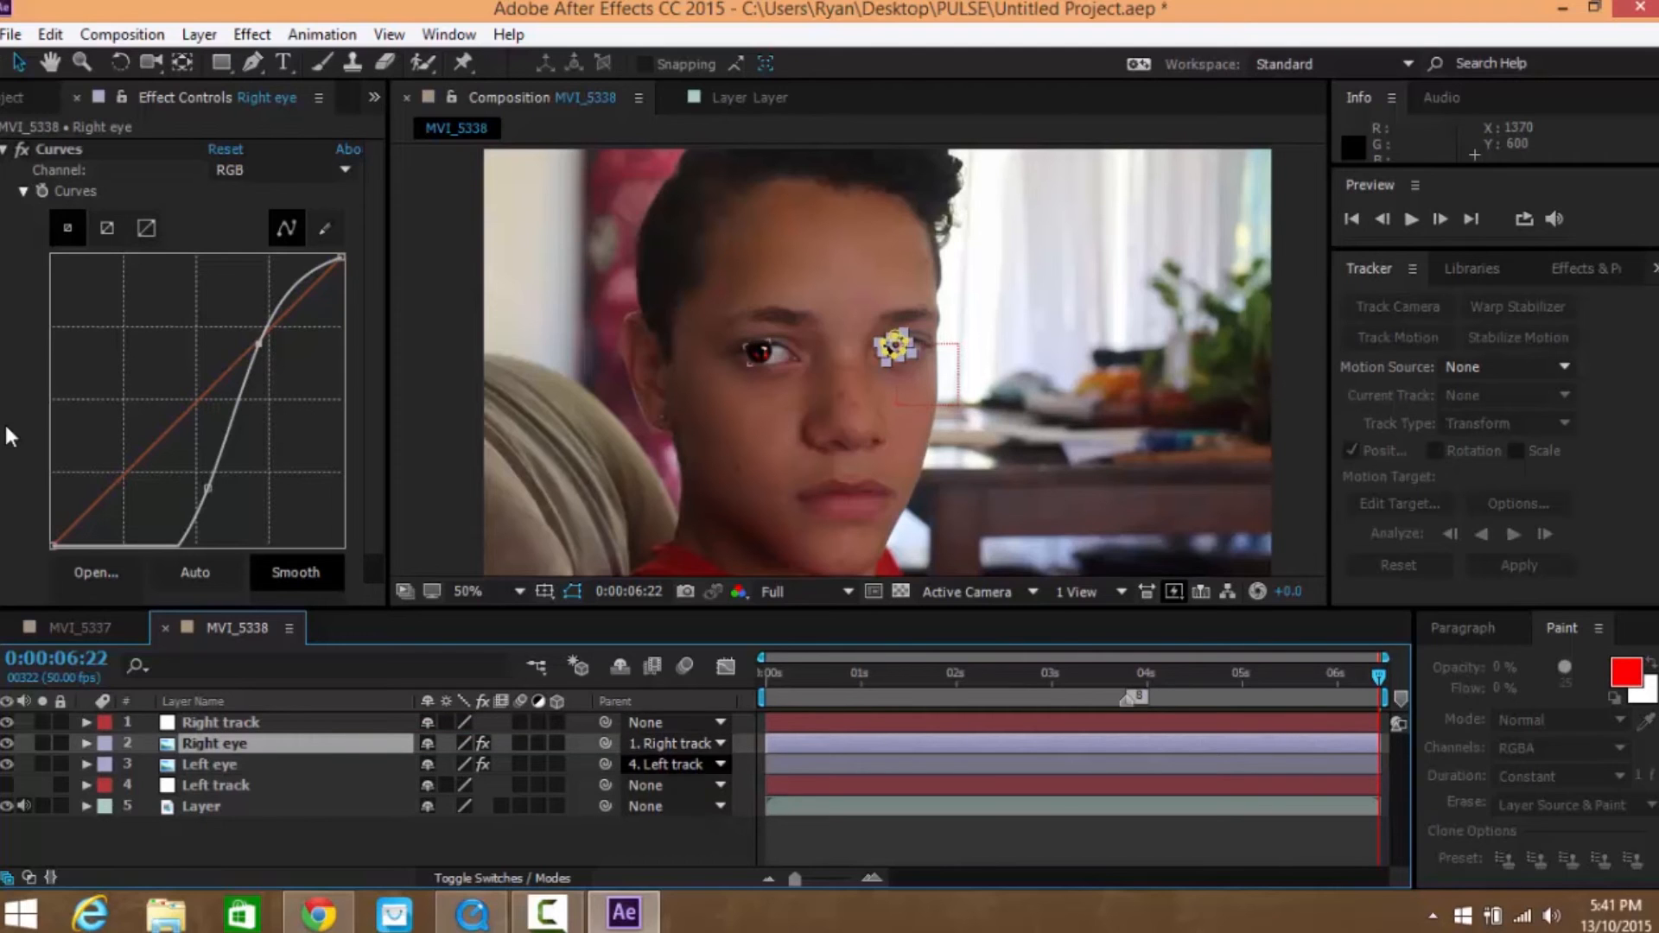
key(F2)
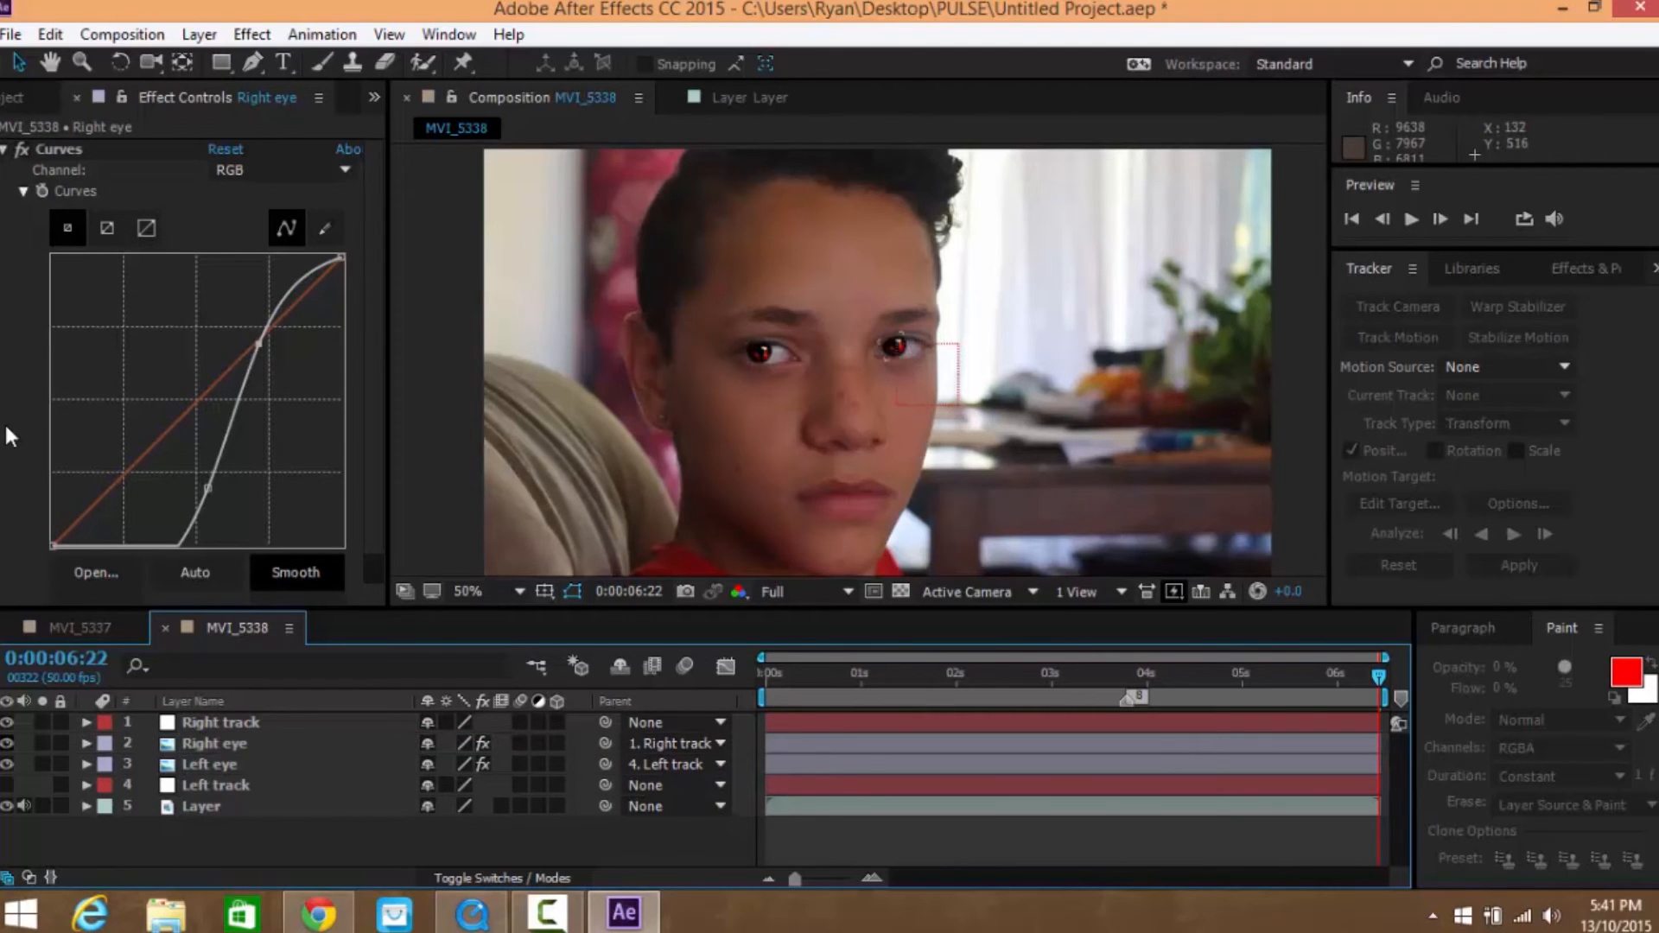
click(7, 723)
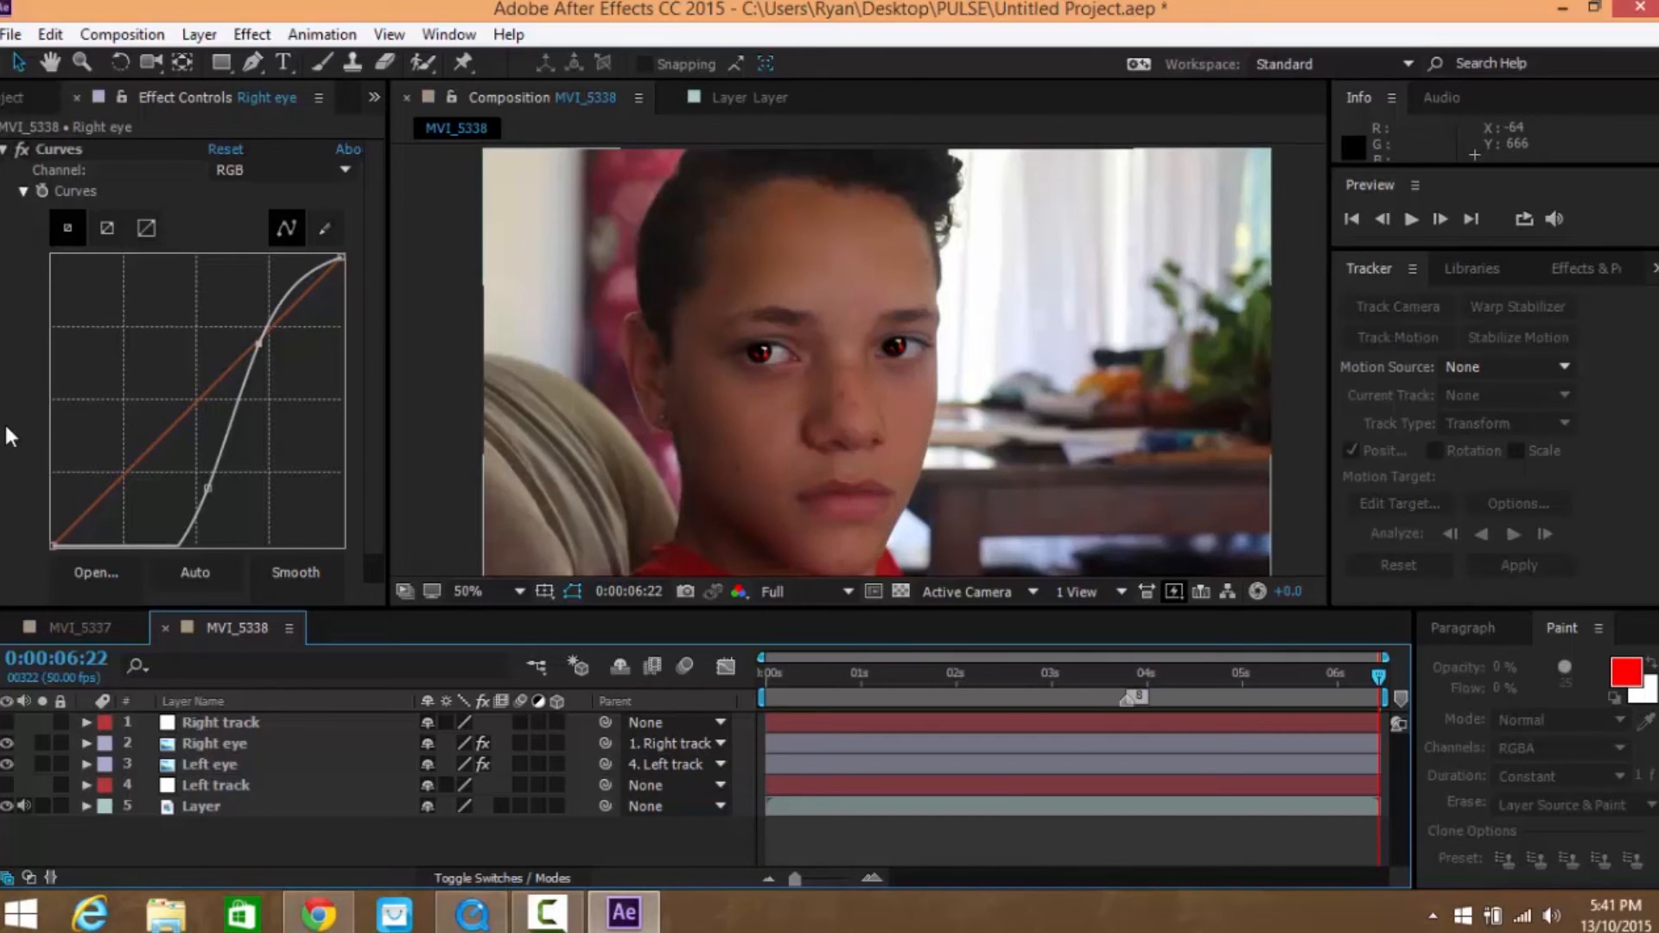
Pre-compose all five layers of the MVI_5338 composition into one composition with the default settings
click(202, 806)
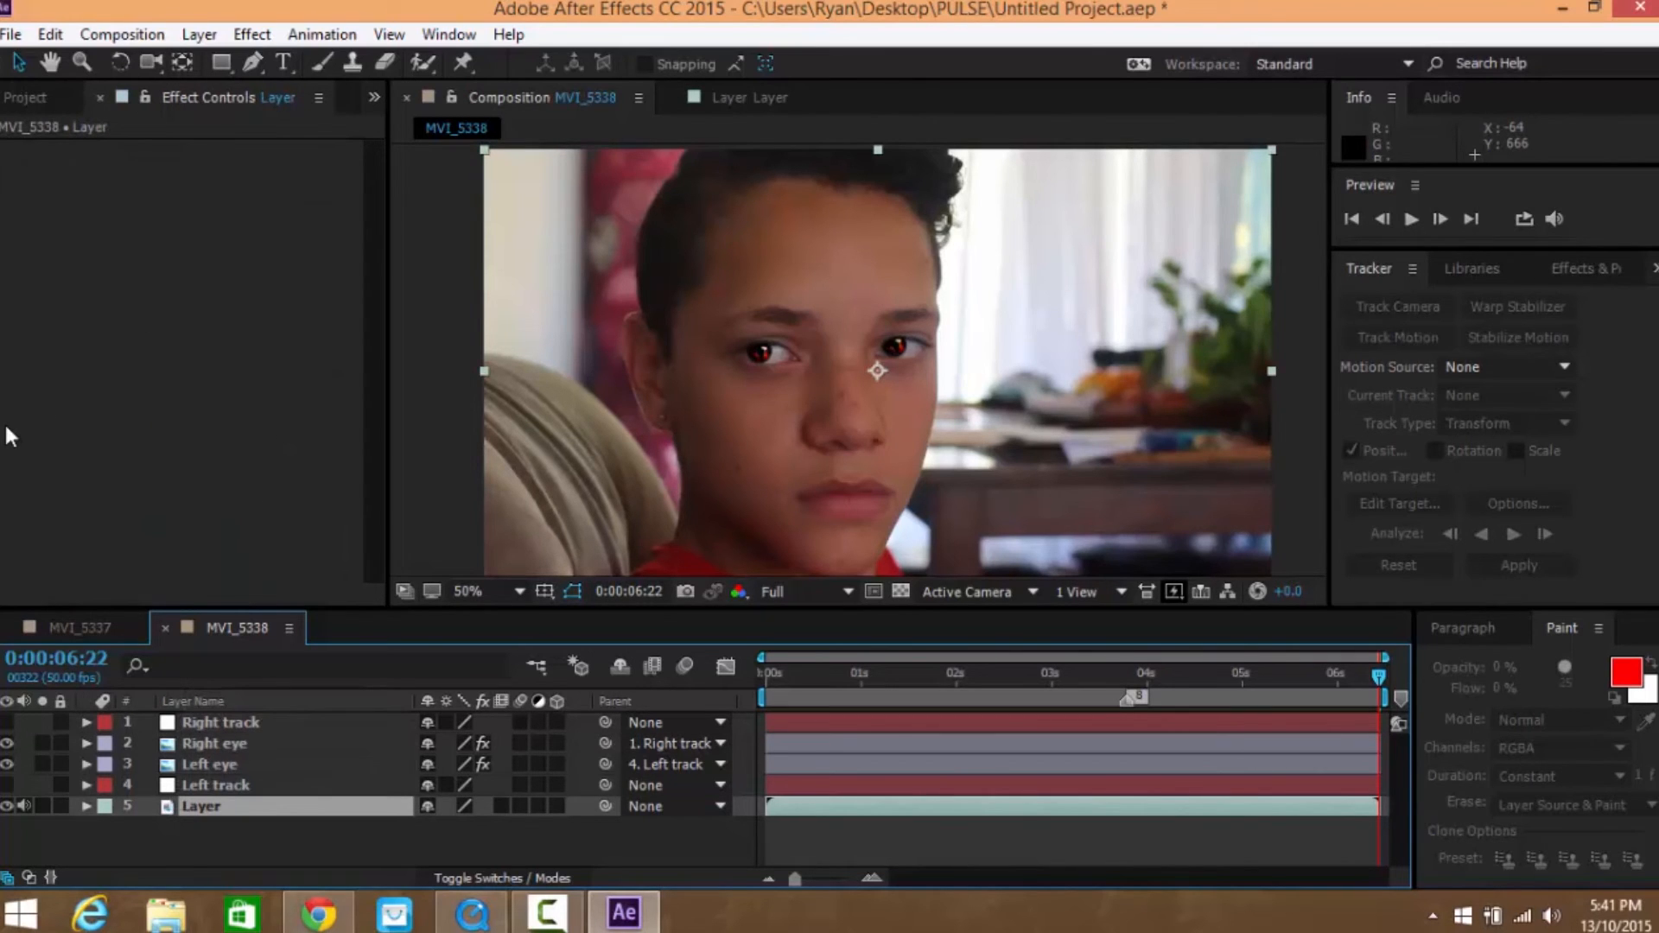
key(ctrl+a)
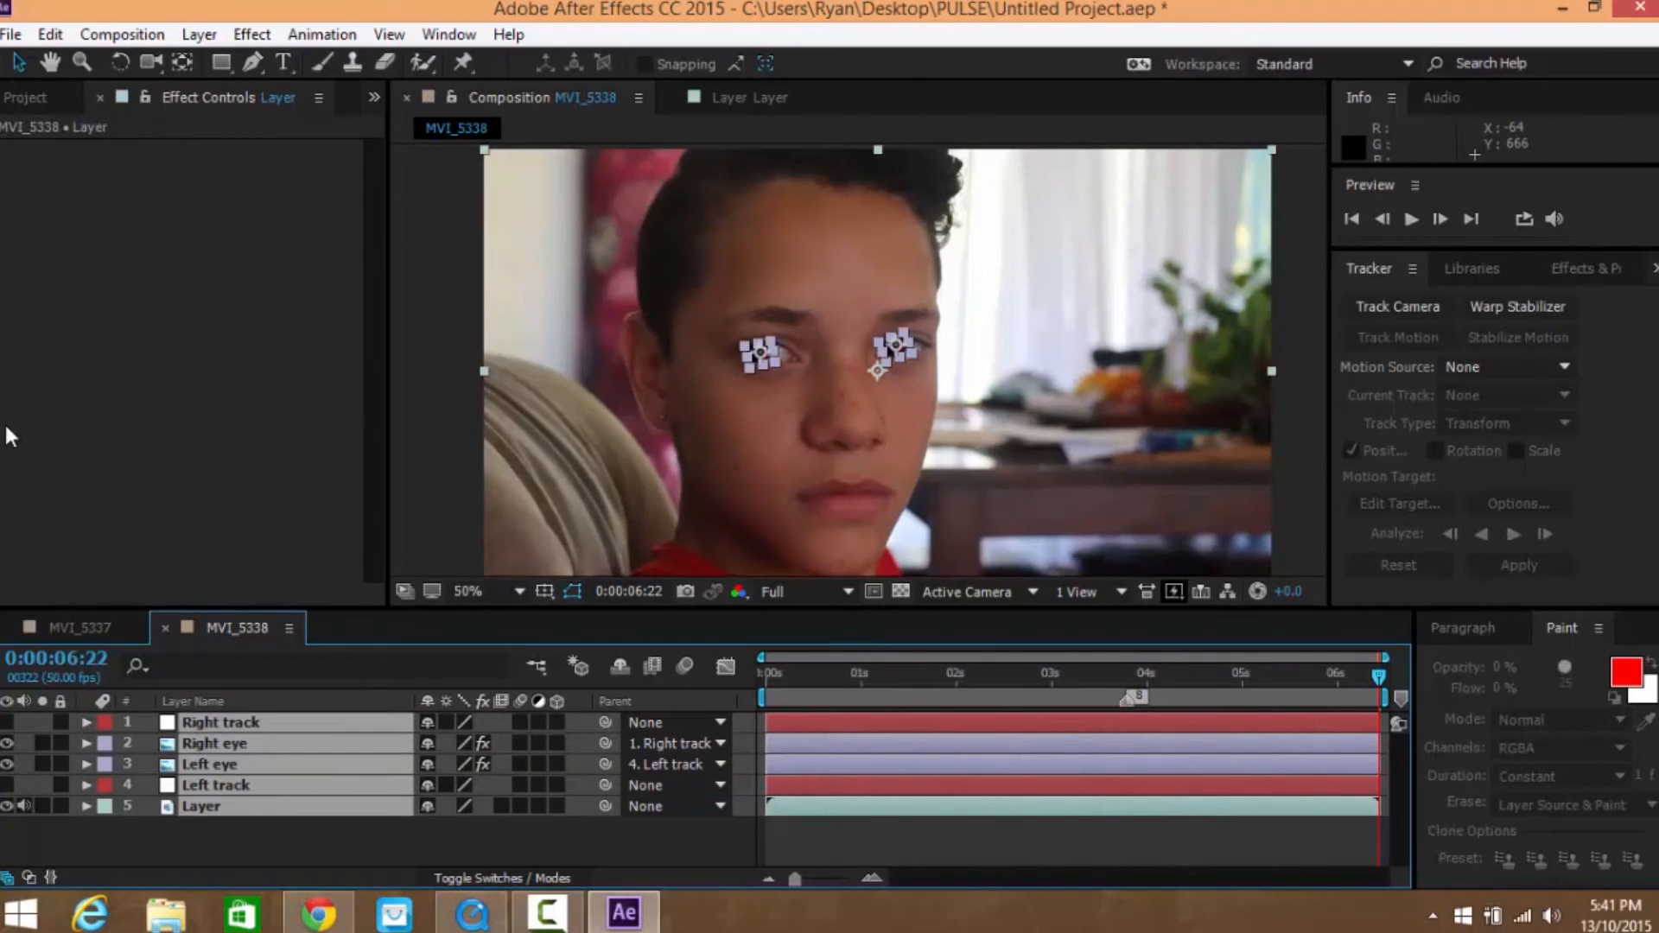
right_click(250, 722)
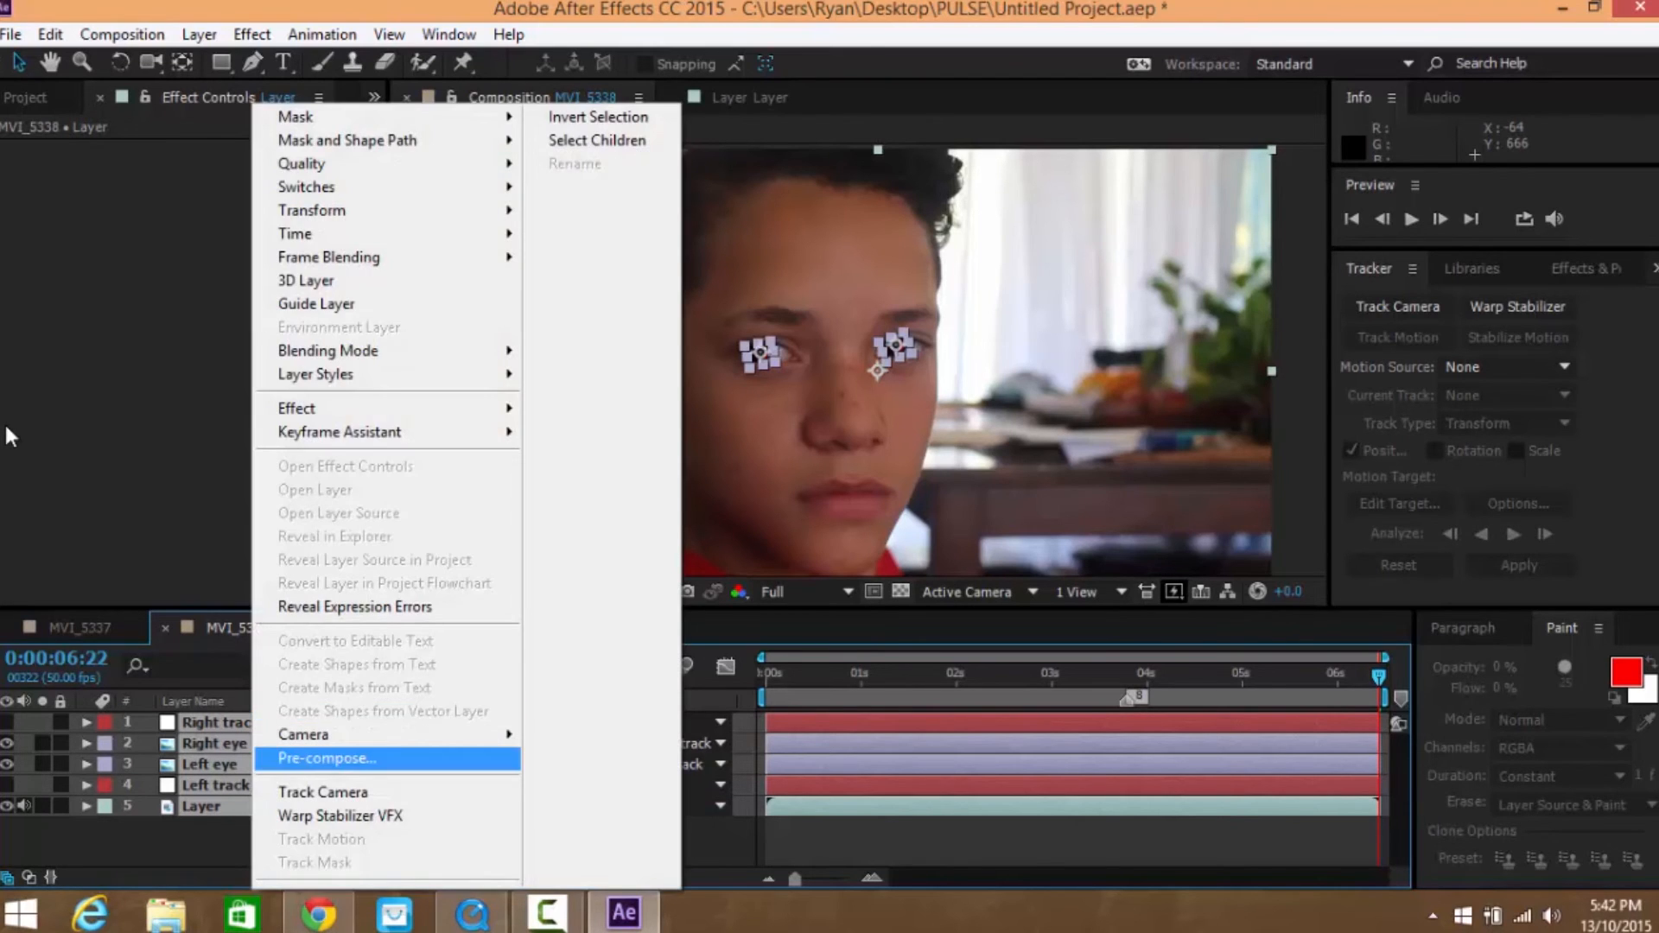
click(326, 758)
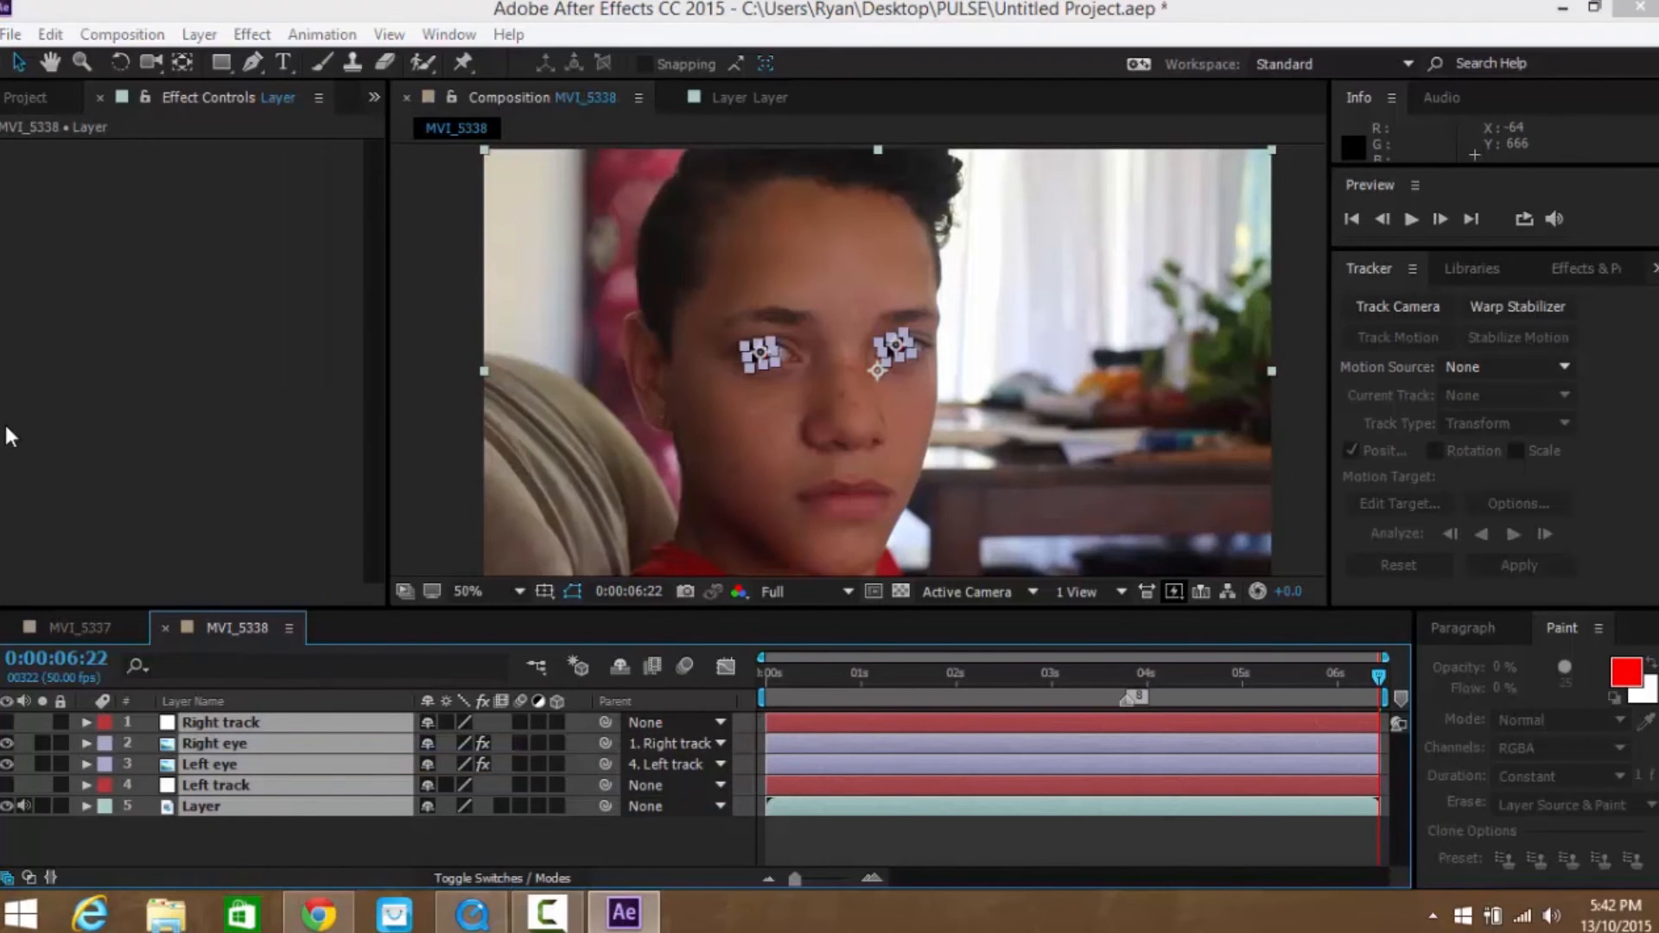
key(Return)
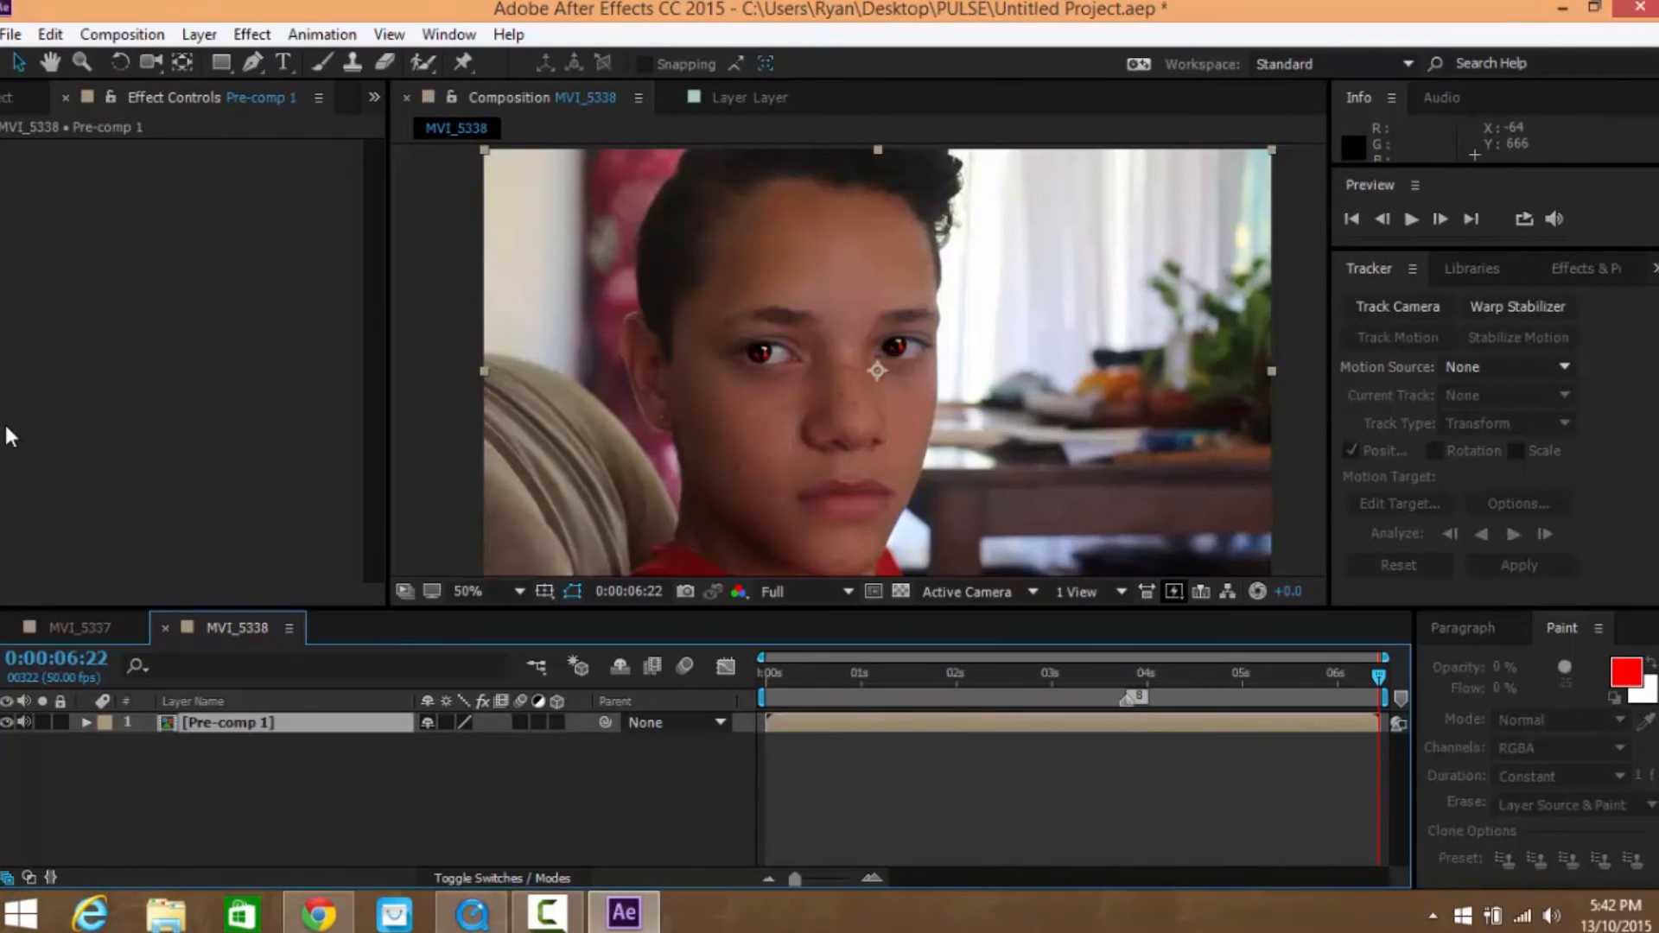
Apply the Curves effect to the pre-comp and bend the RGB curve into a gentle S, with darker shadows and brighter highlights
click(228, 723)
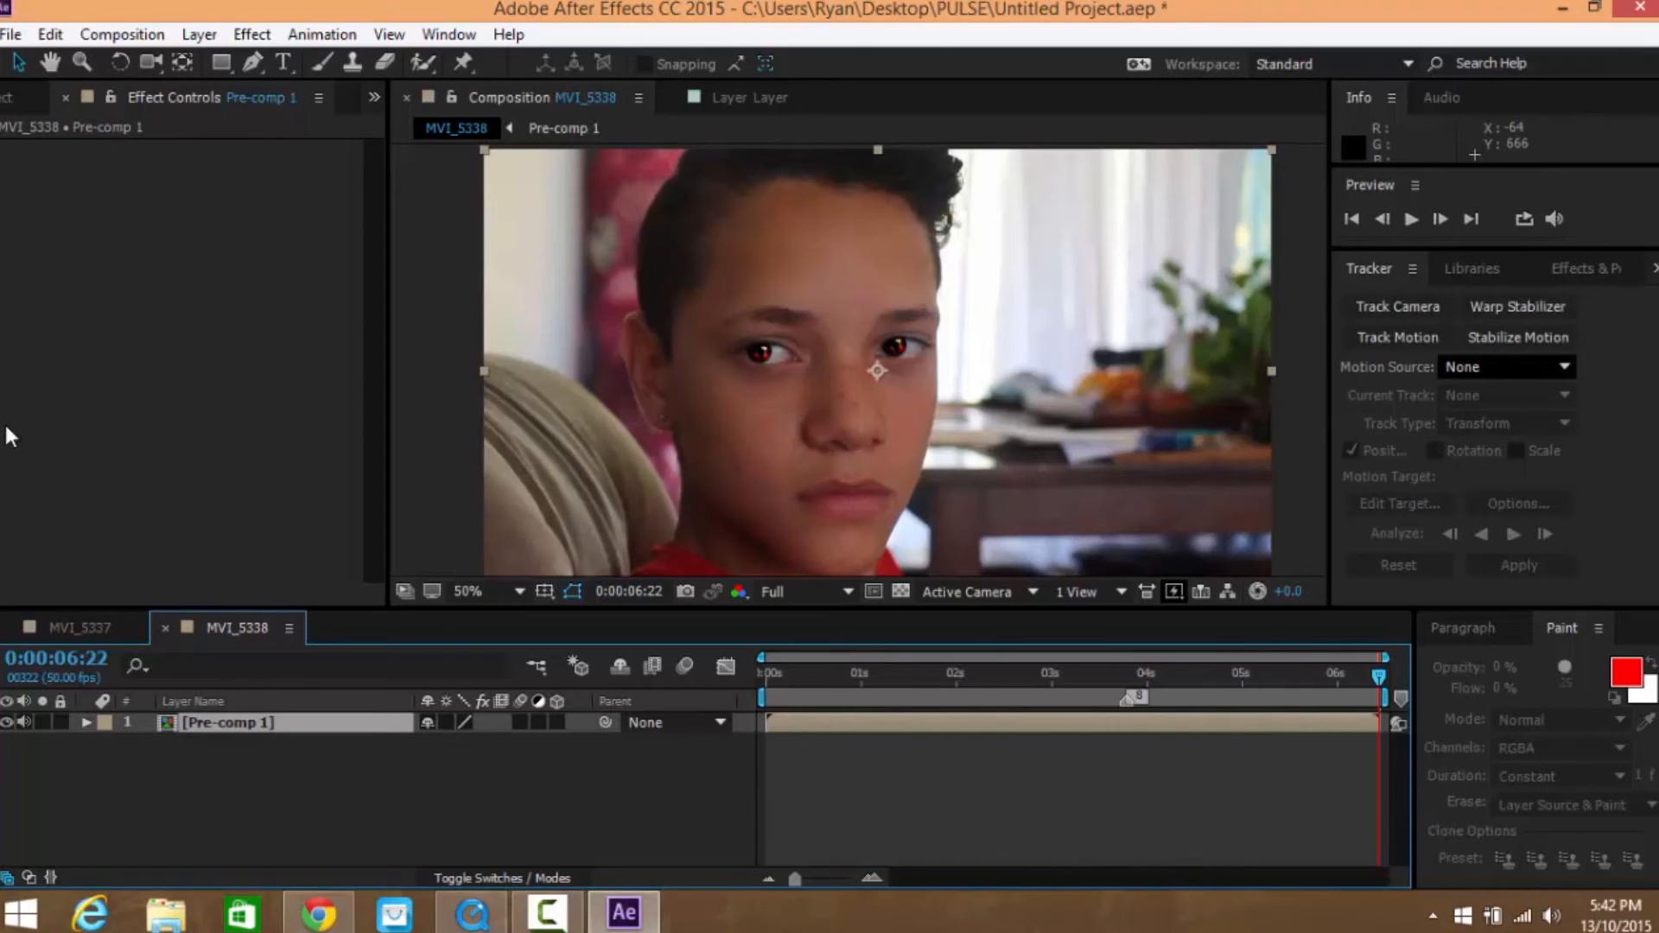
click(1585, 269)
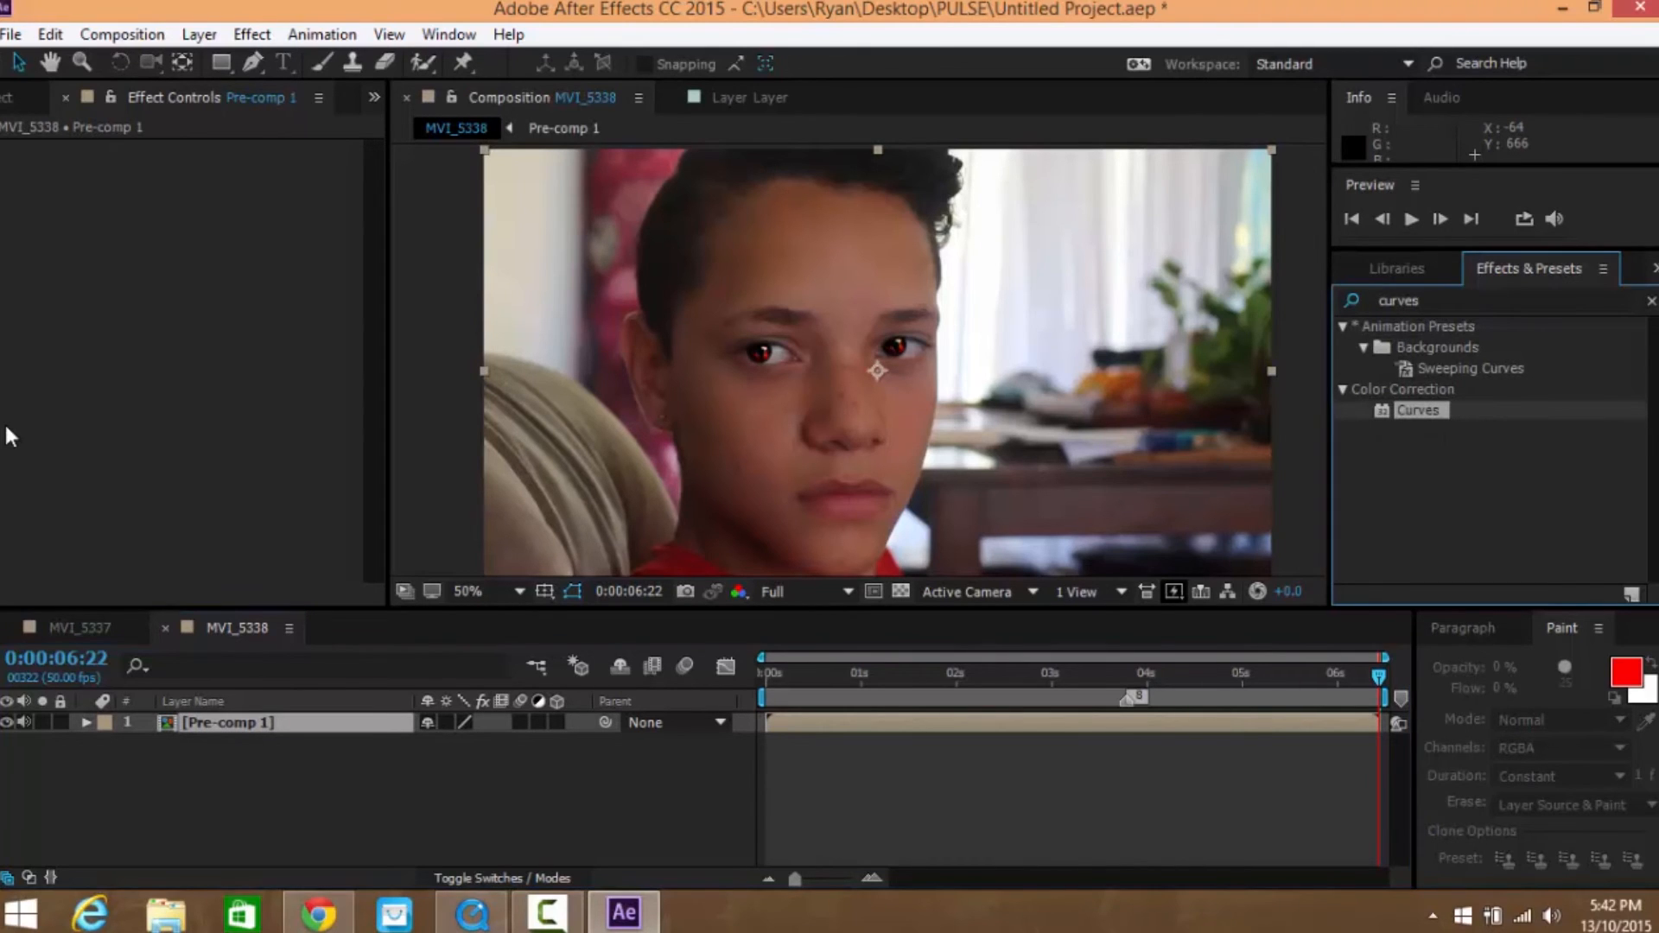
drag(1418, 411, 1019, 423)
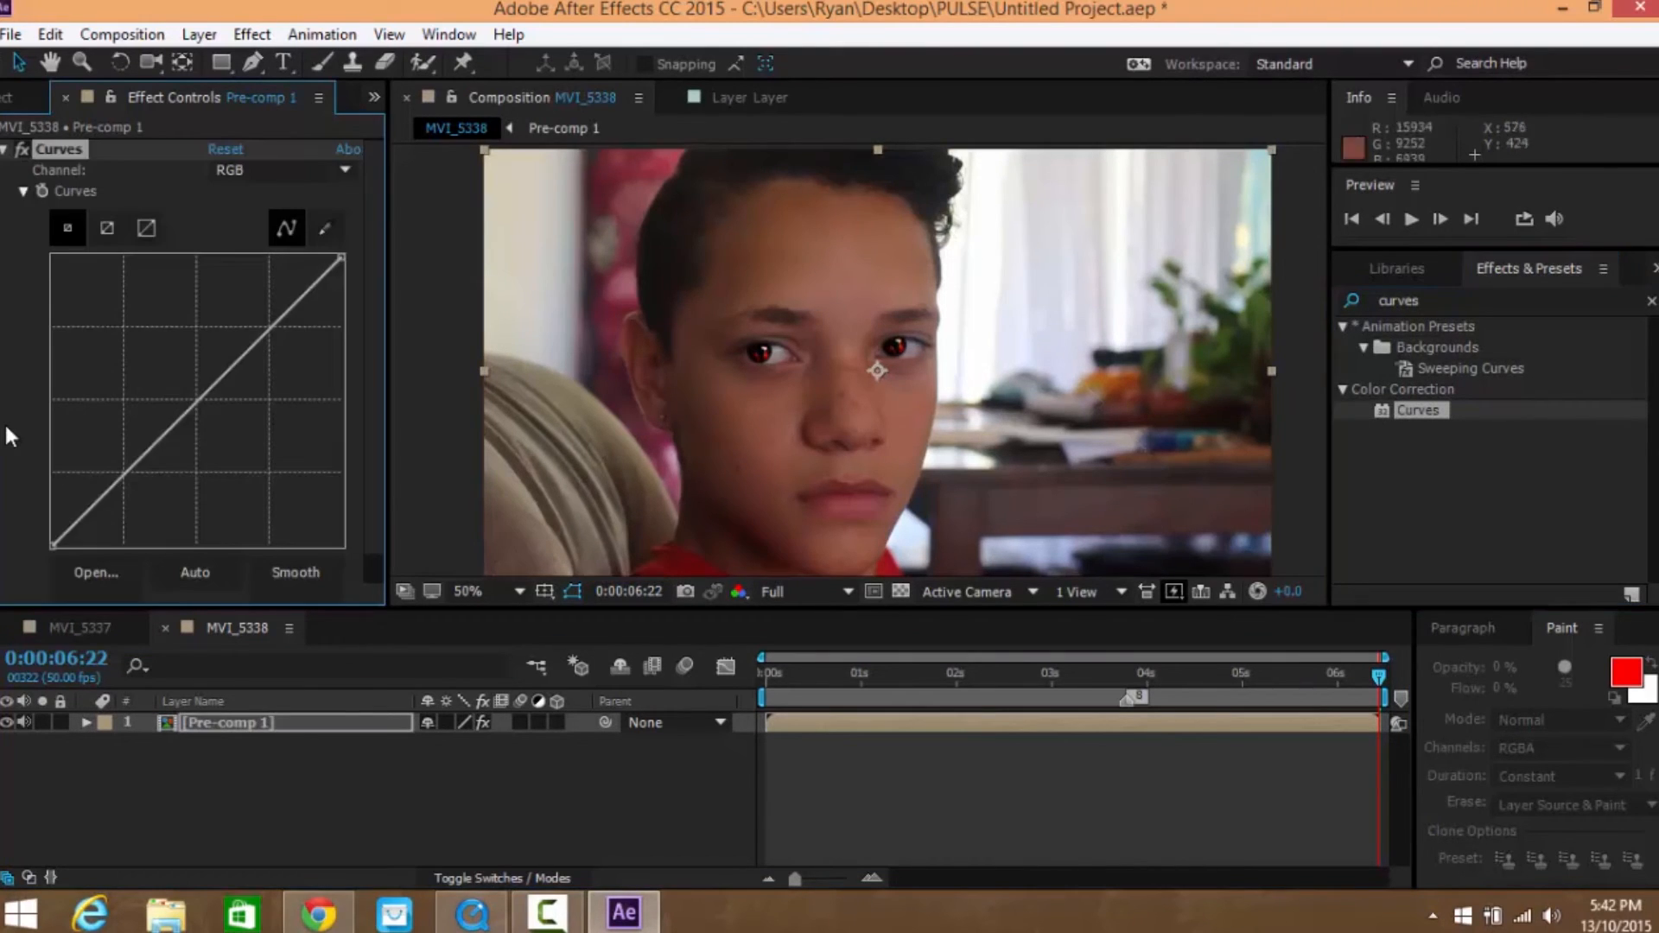
drag(135, 466, 143, 480)
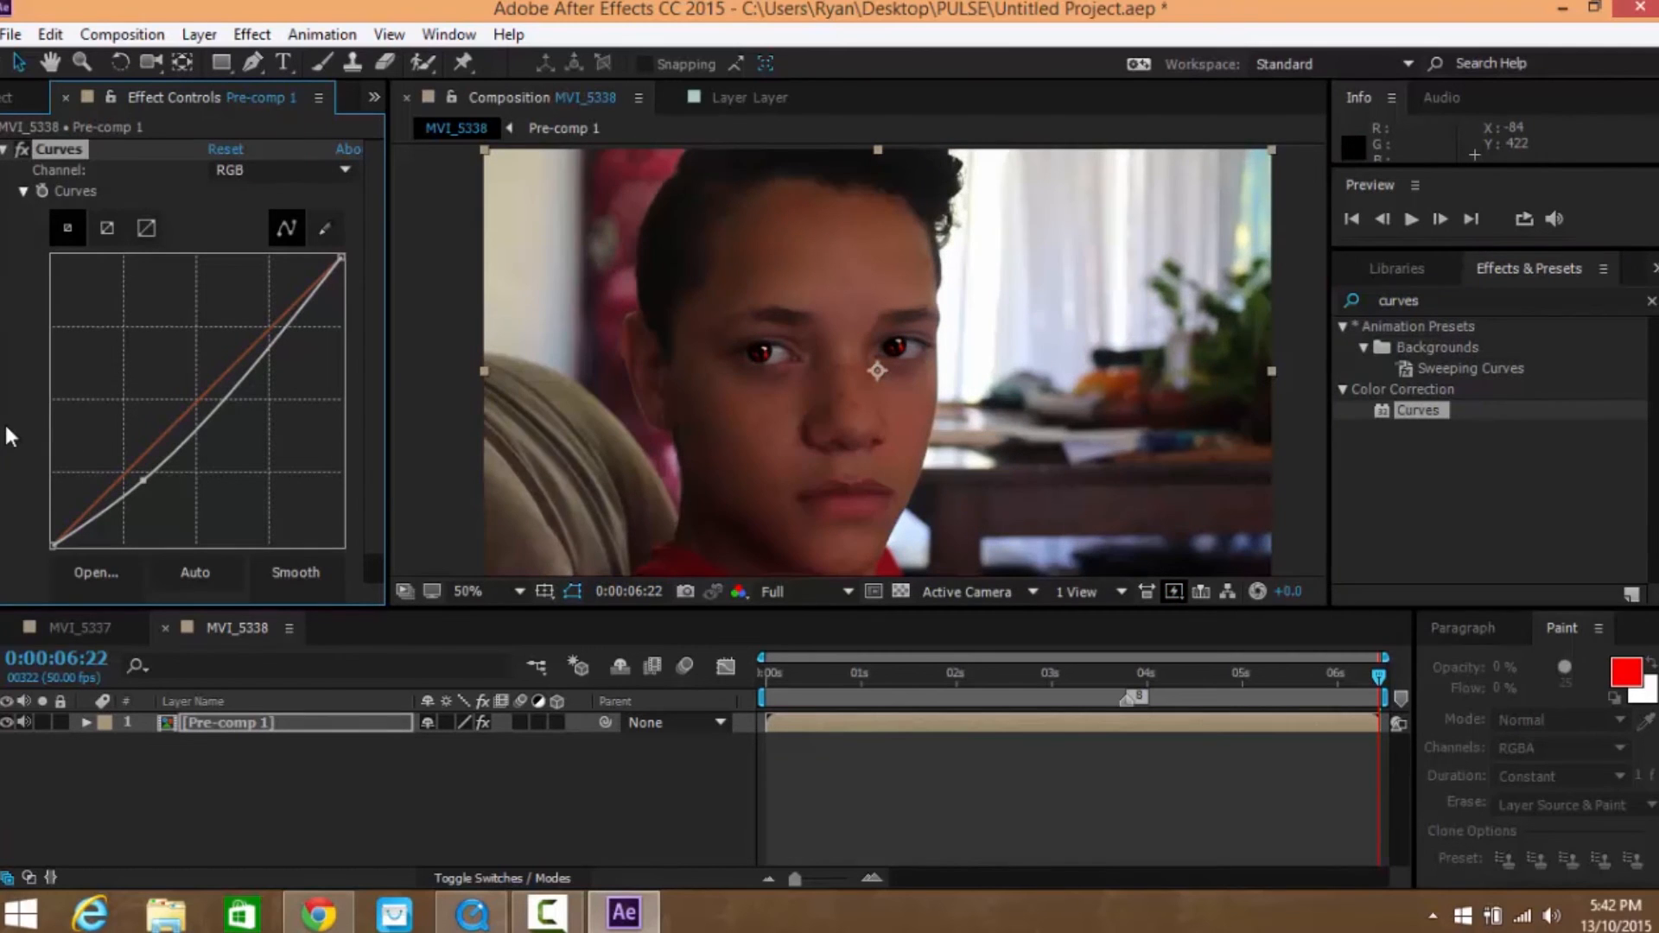
drag(268, 347, 261, 313)
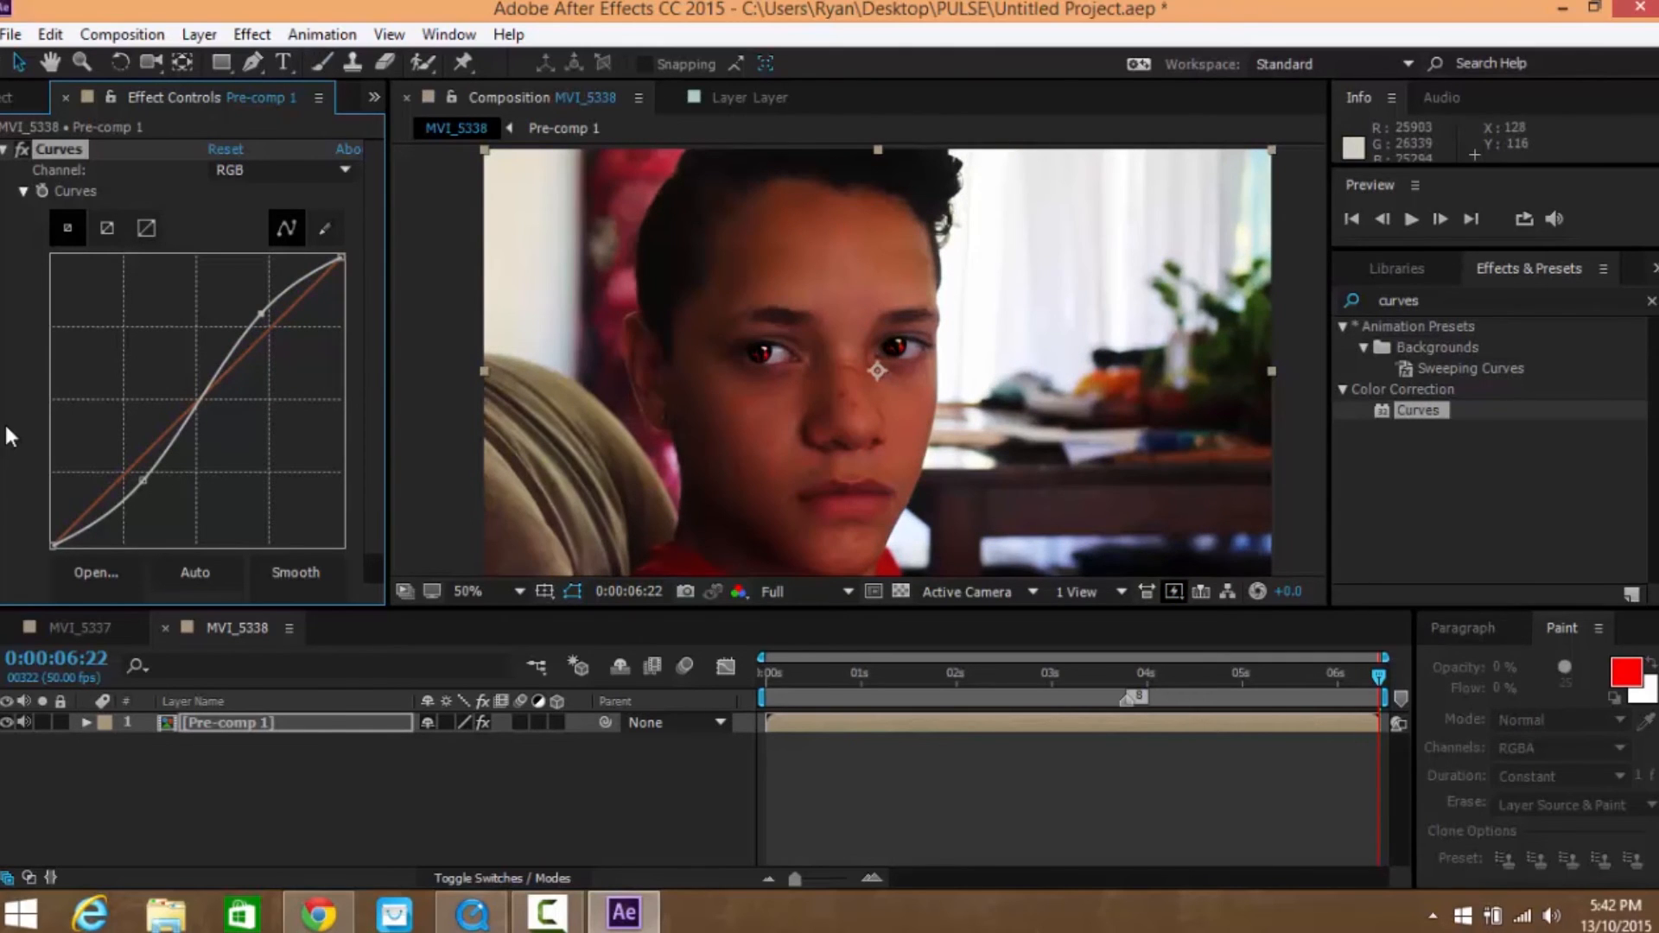
Raise the Green channel curve slightly in the shadows and more strongly in the highlights, then collapse the Curves effect
click(283, 171)
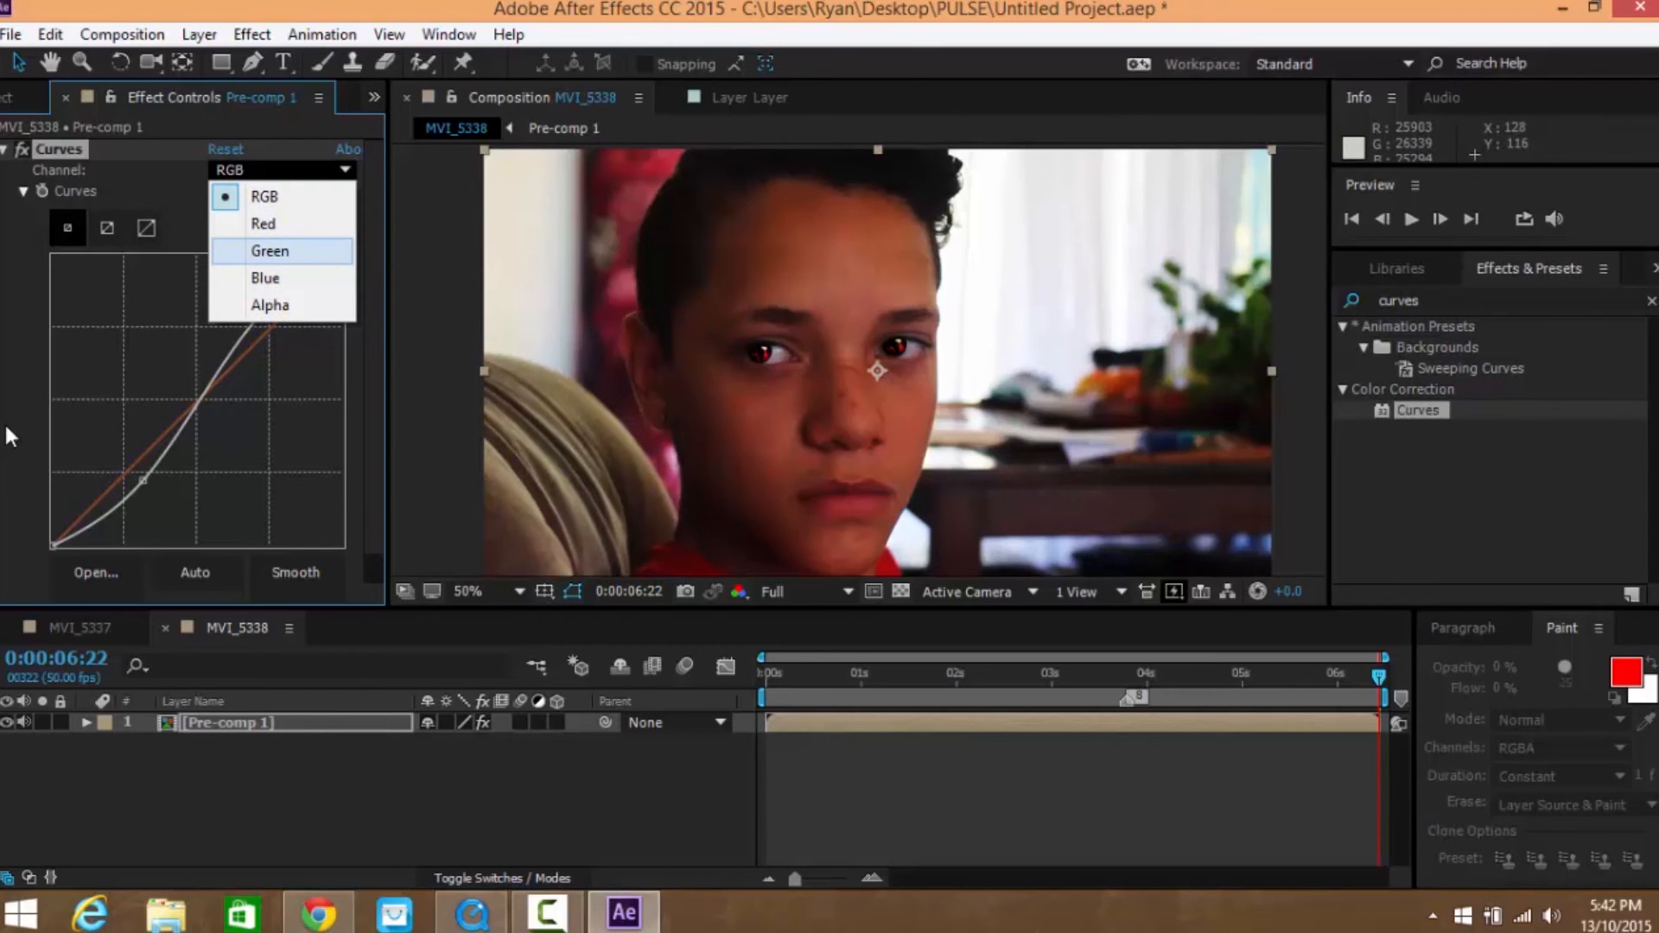
click(270, 251)
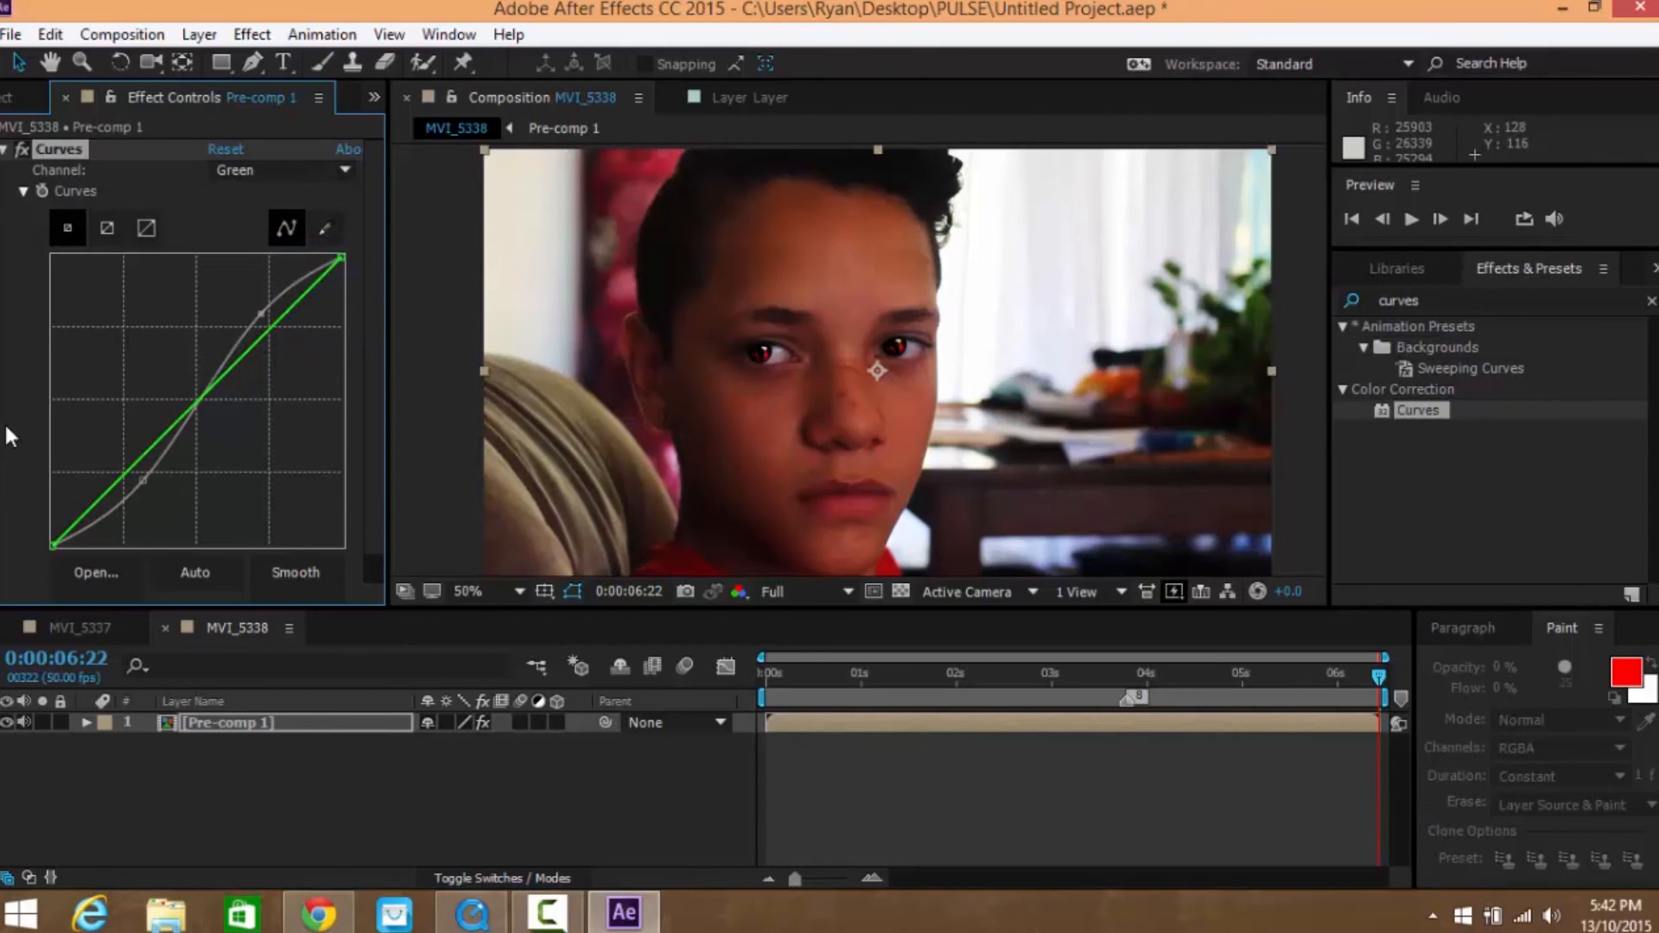
drag(172, 427, 172, 472)
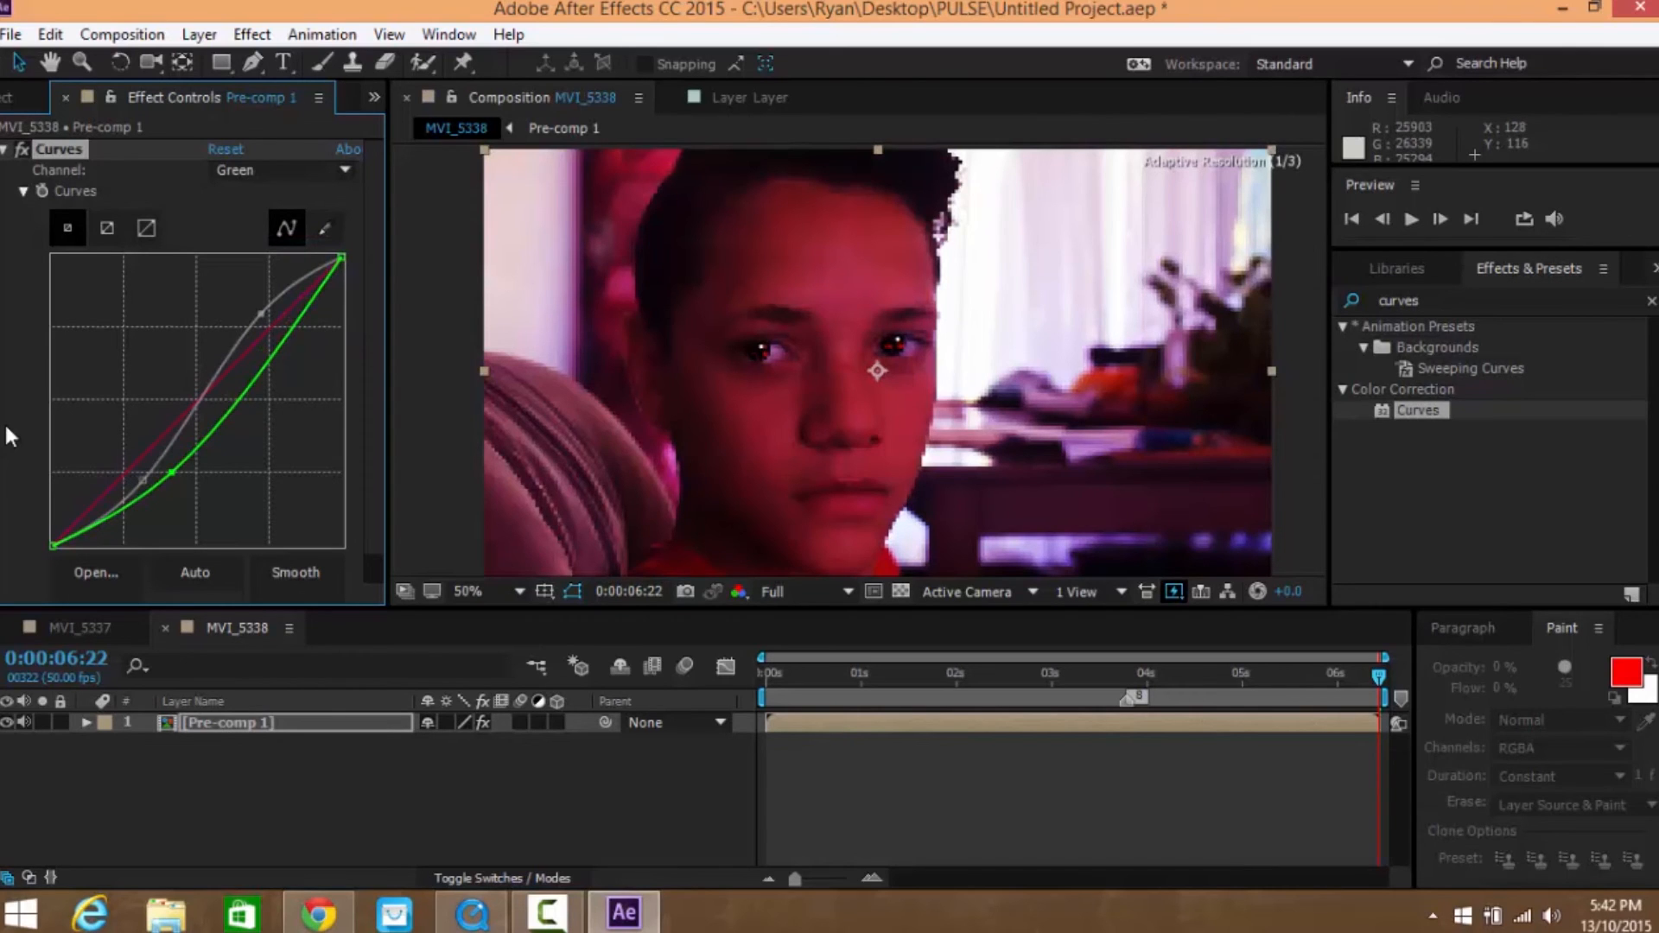
drag(262, 370, 230, 318)
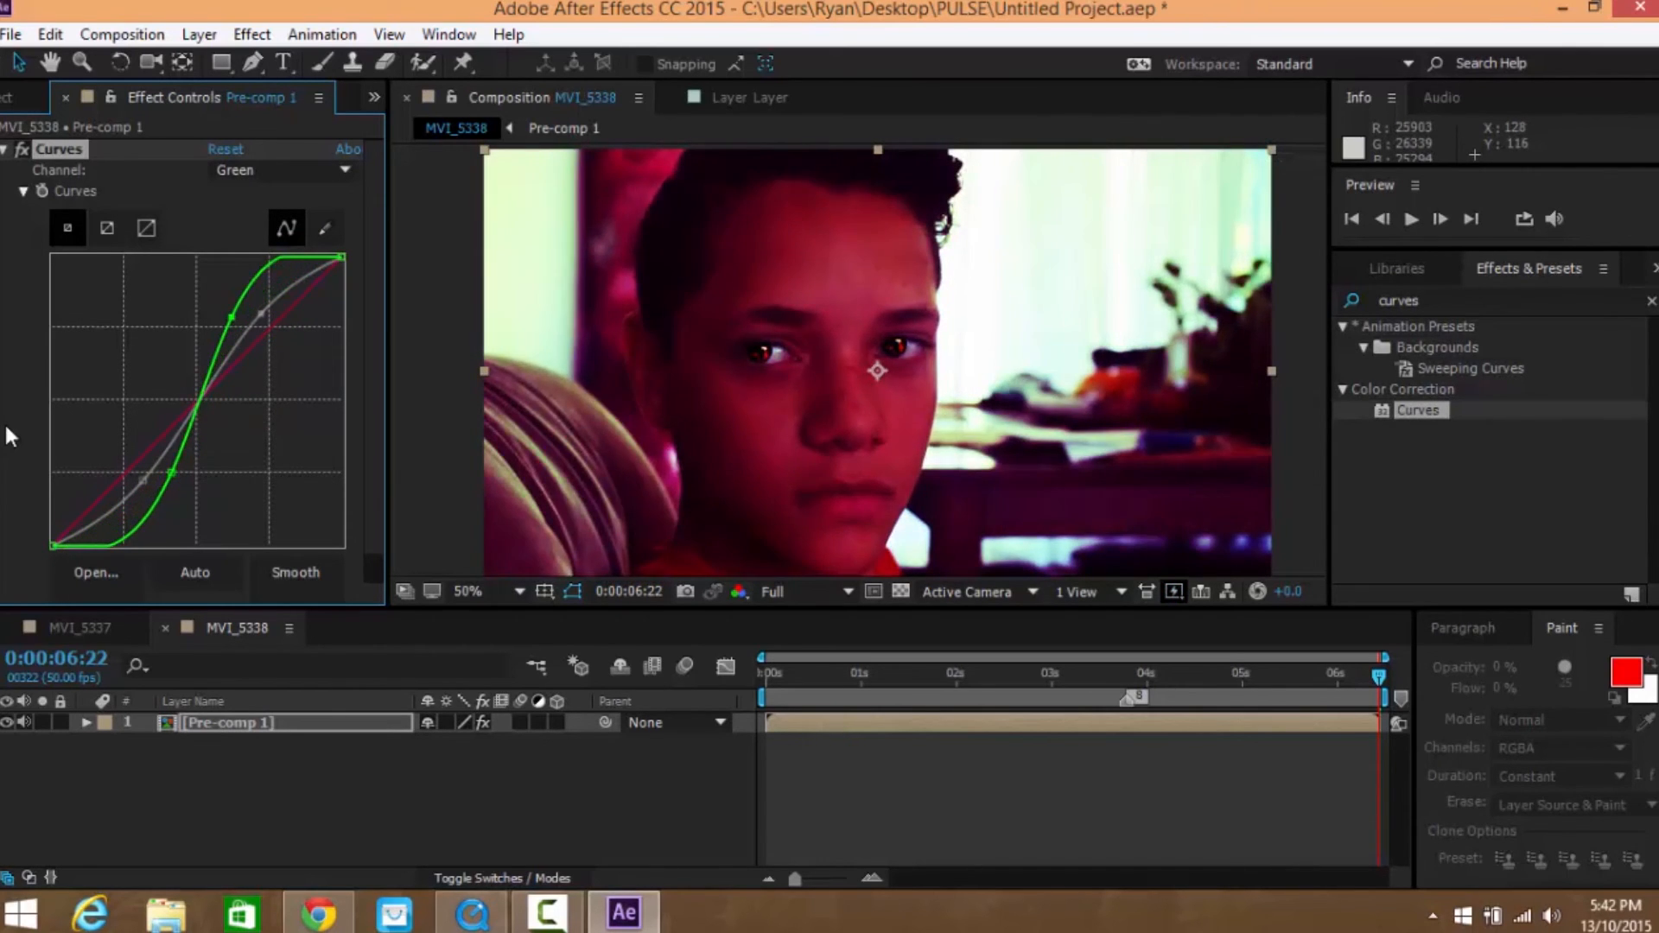
drag(172, 471, 151, 438)
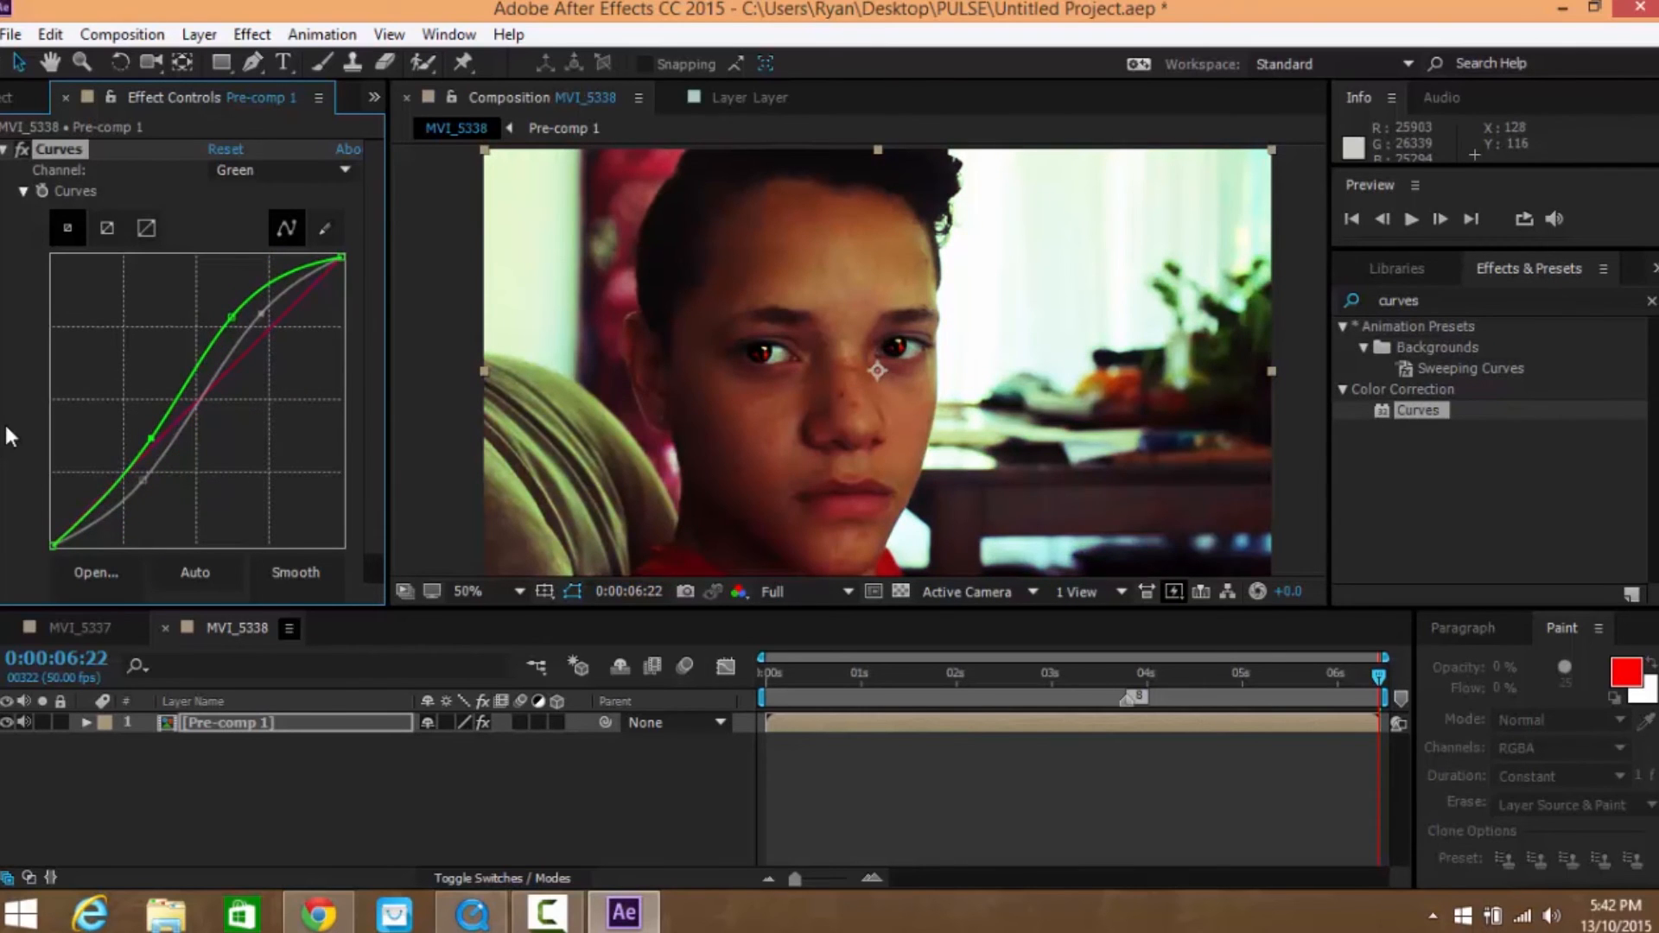
click(285, 795)
click(4, 150)
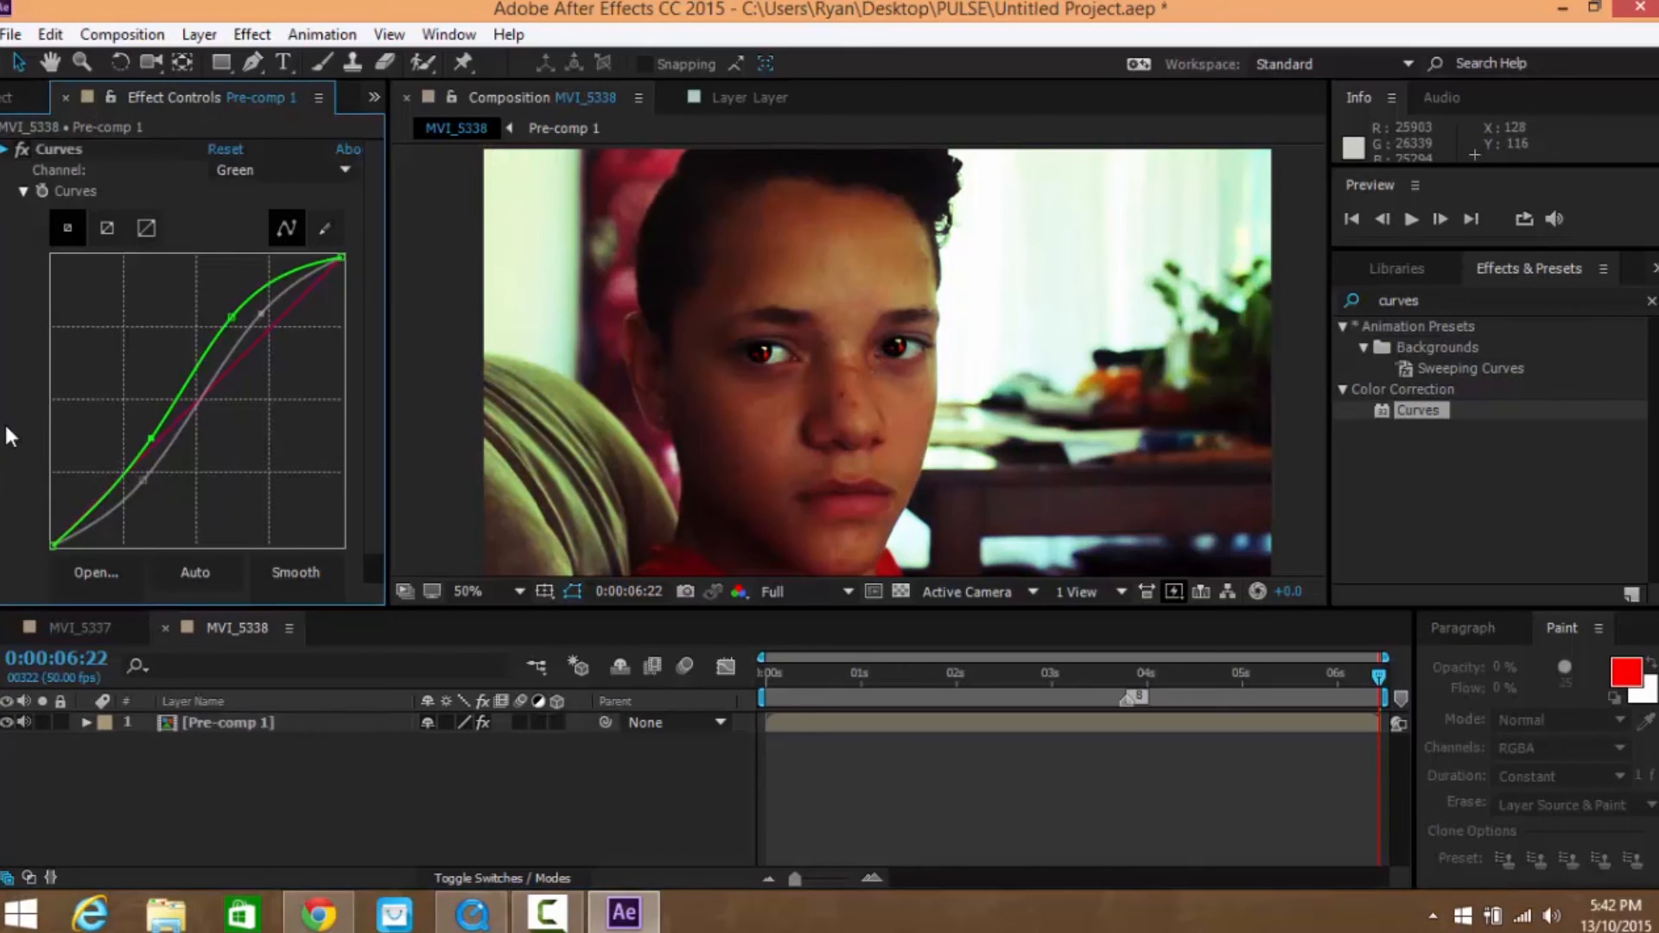
Find the Exposure color correction effect and apply it to the pre-comp below Curves
click(1417, 301)
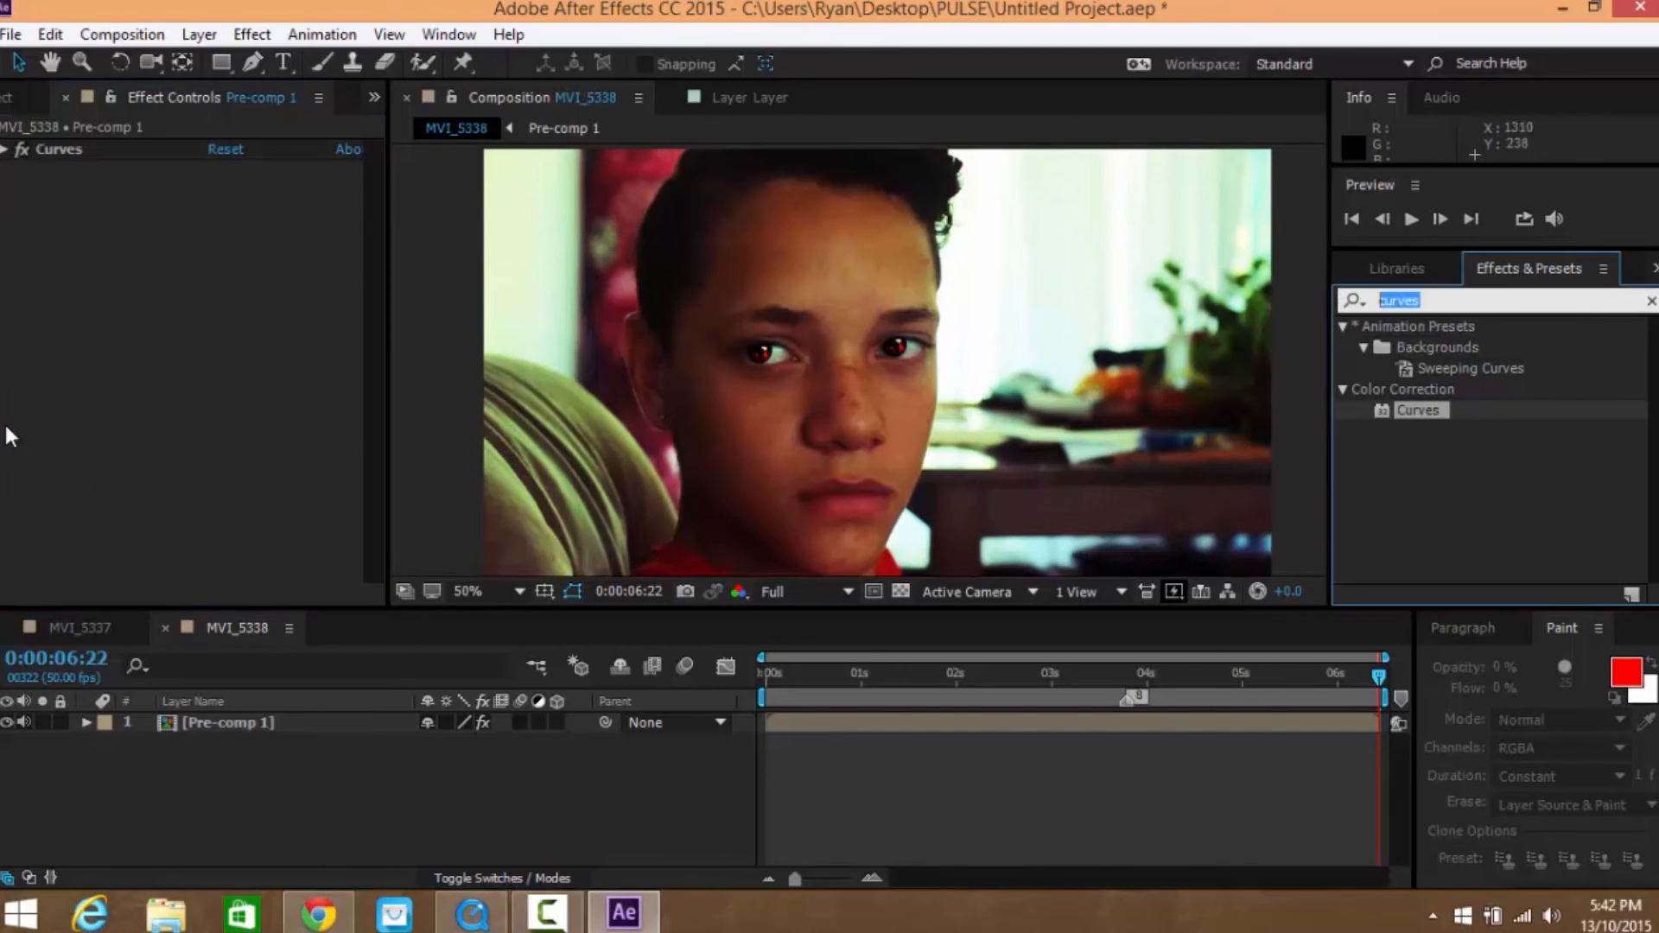
text(ex)
text(exposure)
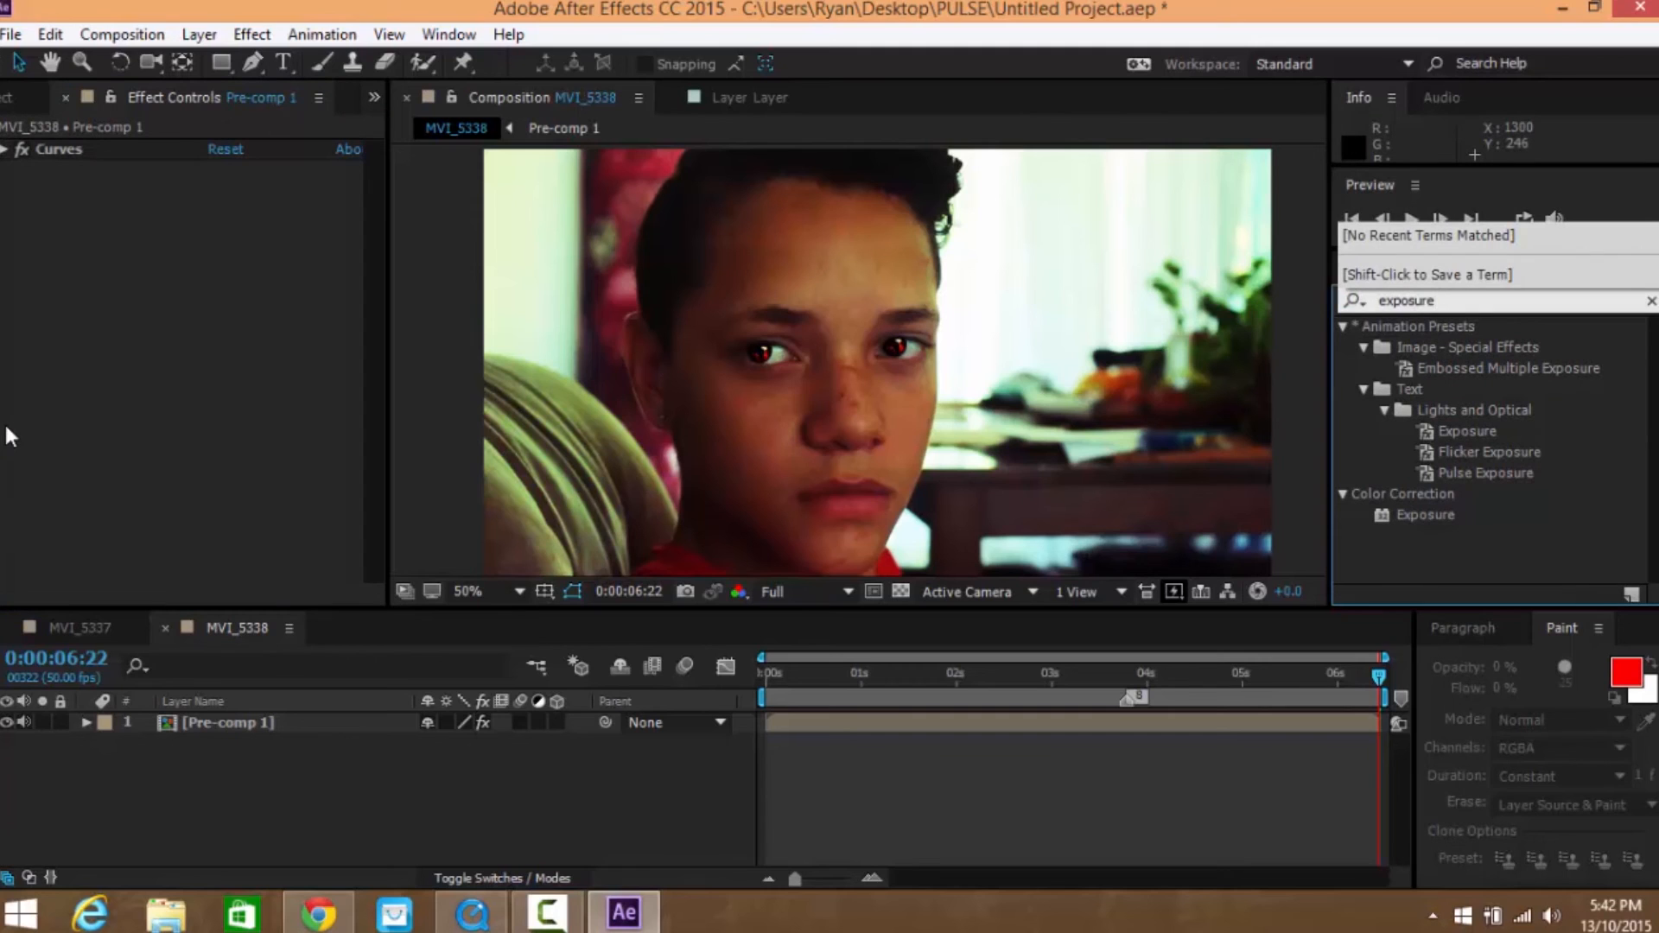
key(Return)
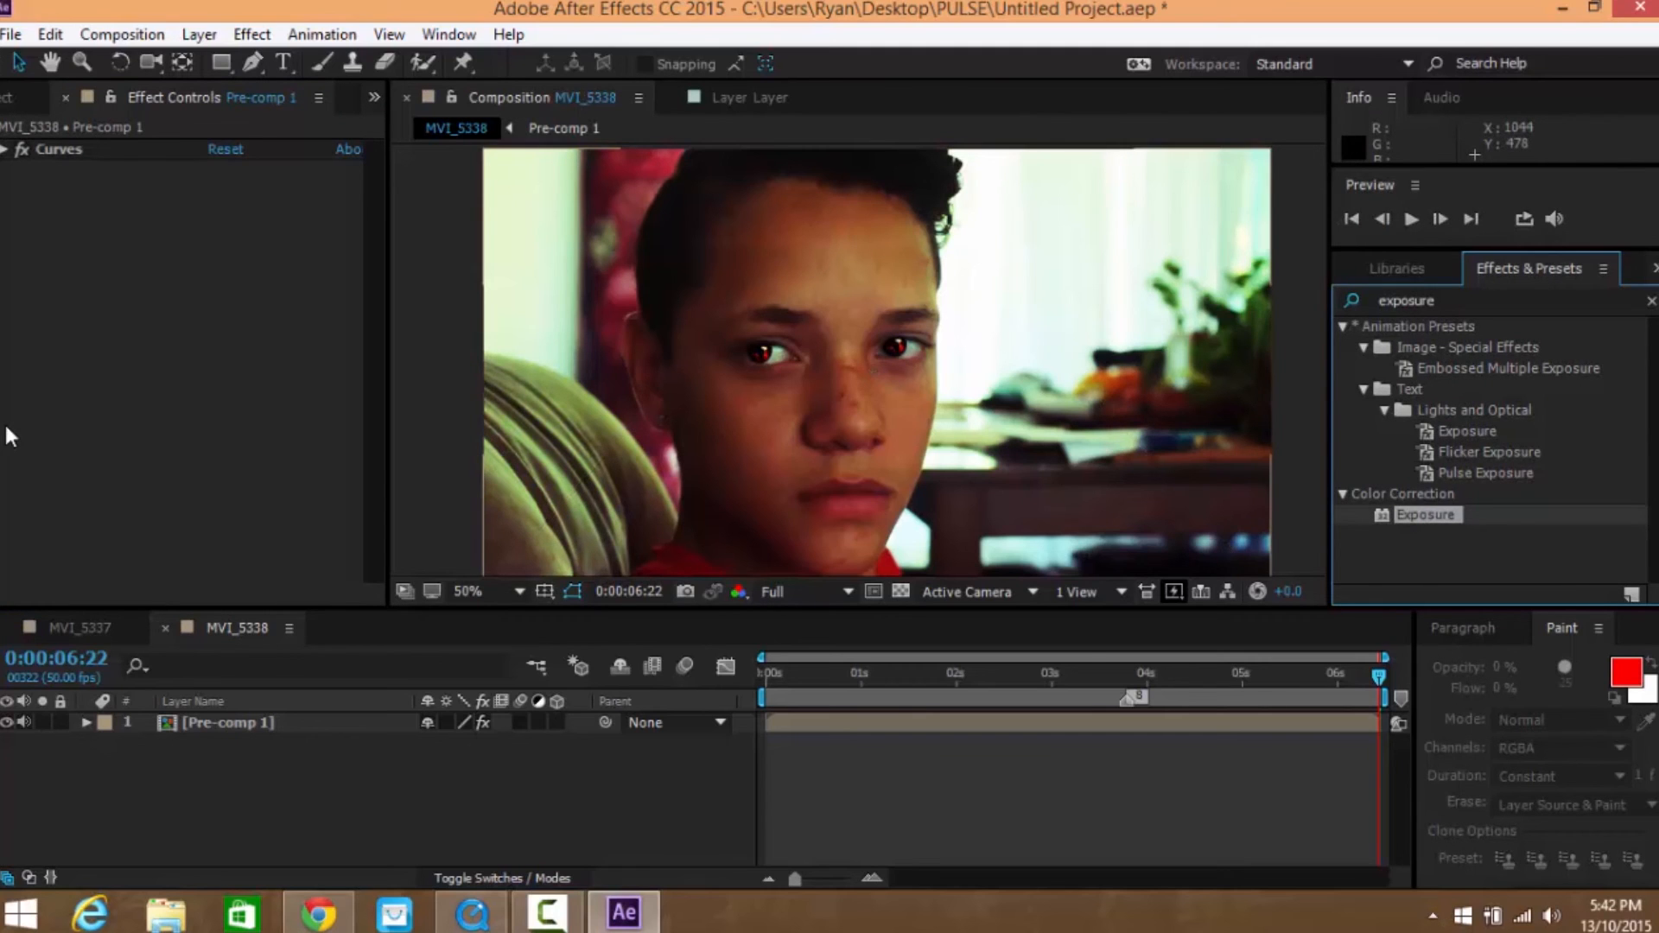
drag(1426, 515, 6, 428)
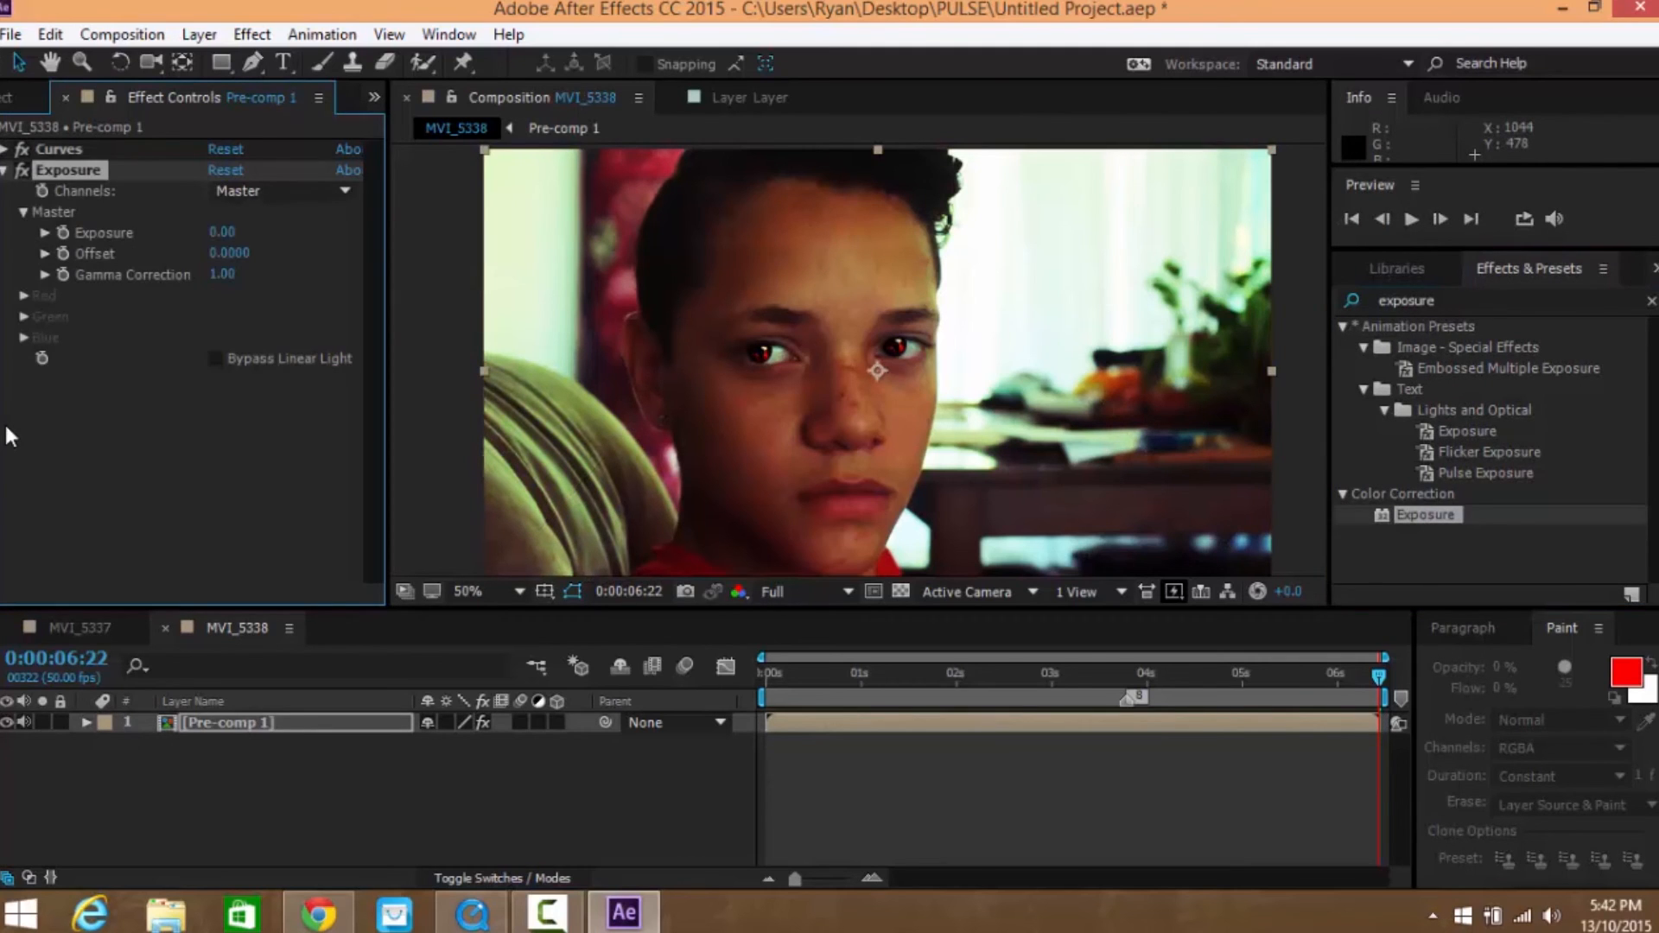
Lower the master Exposure to -0.69 to darken the shot, then collapse the Exposure effect
drag(222, 232, 205, 233)
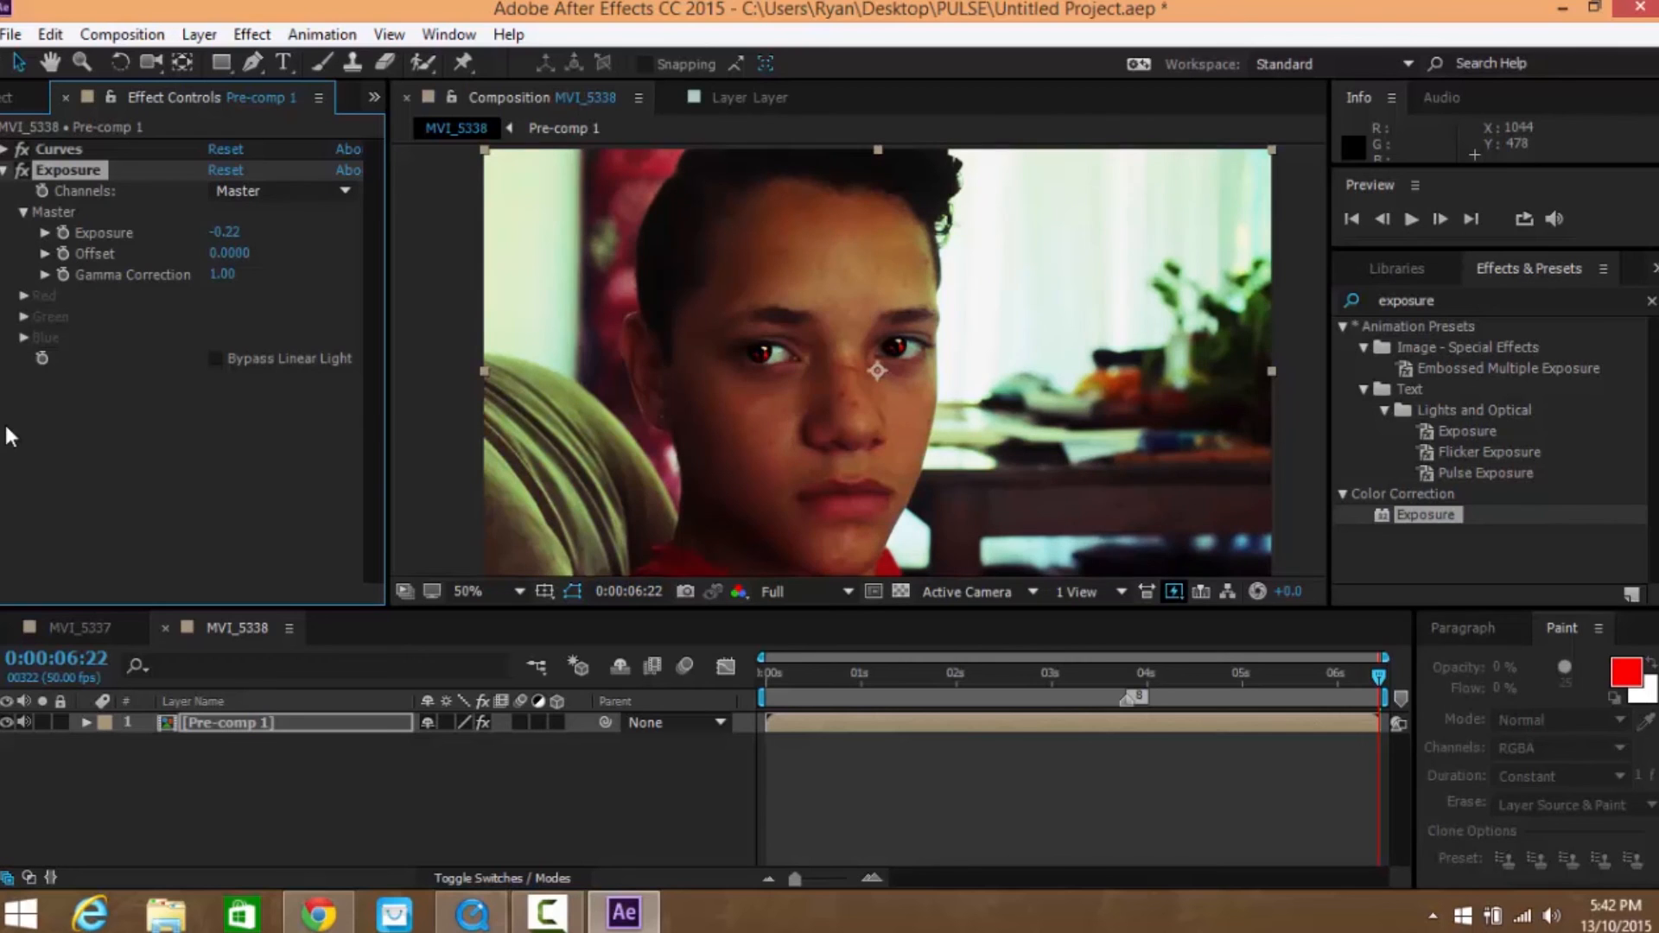
drag(224, 232, 210, 232)
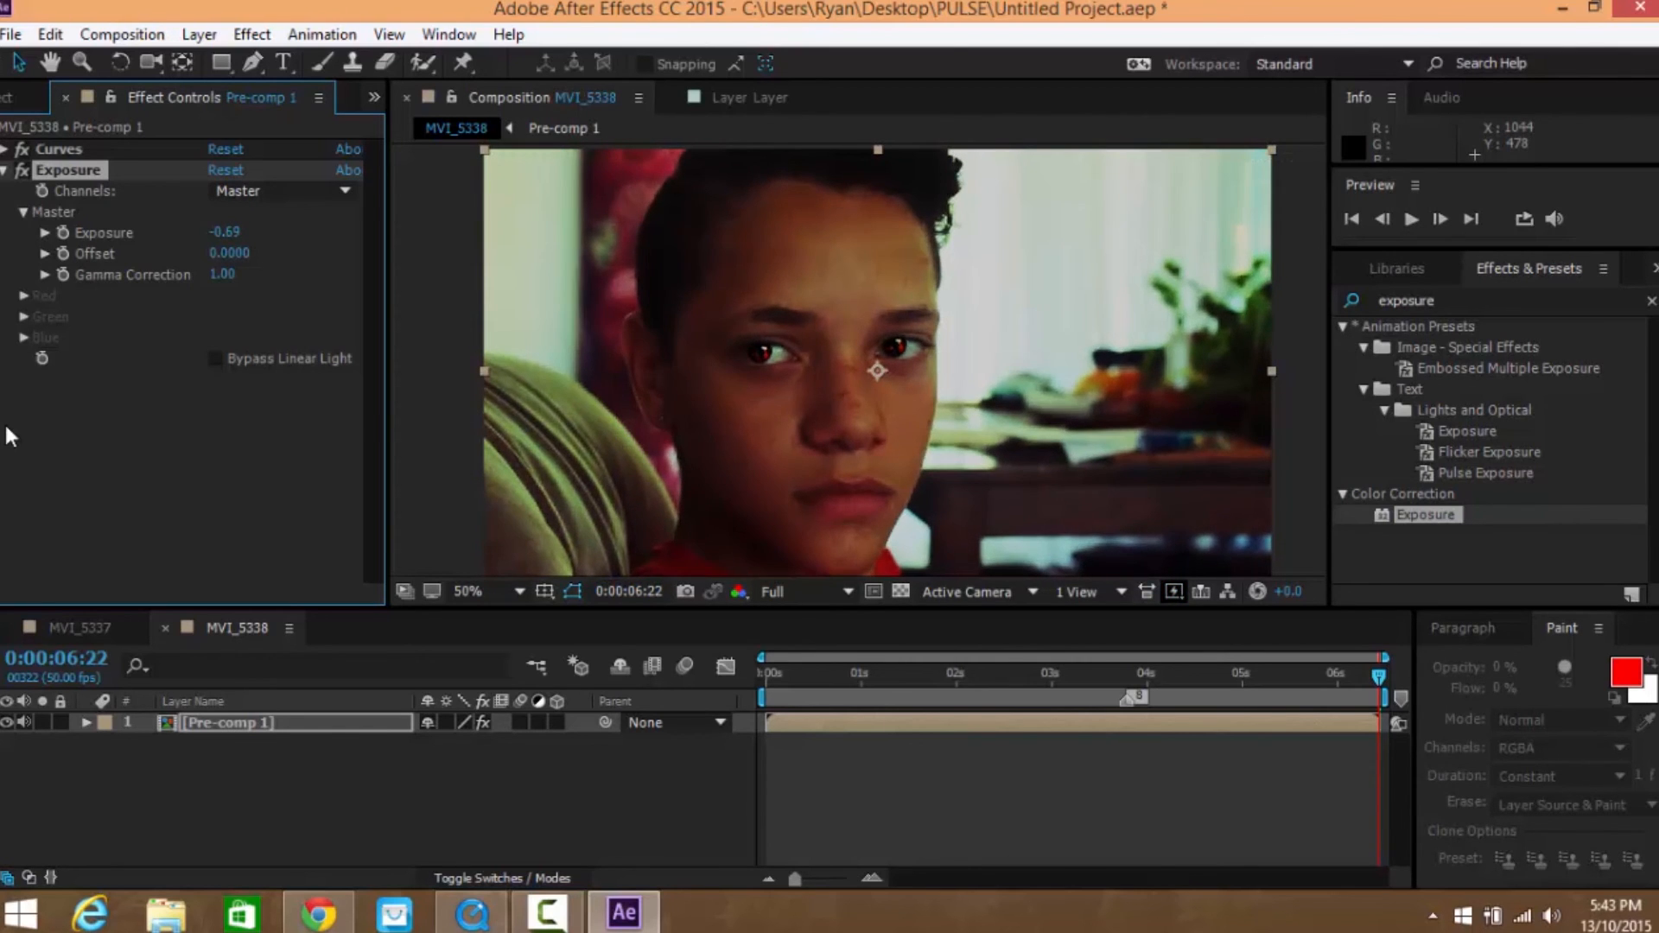
click(4, 170)
click(7, 429)
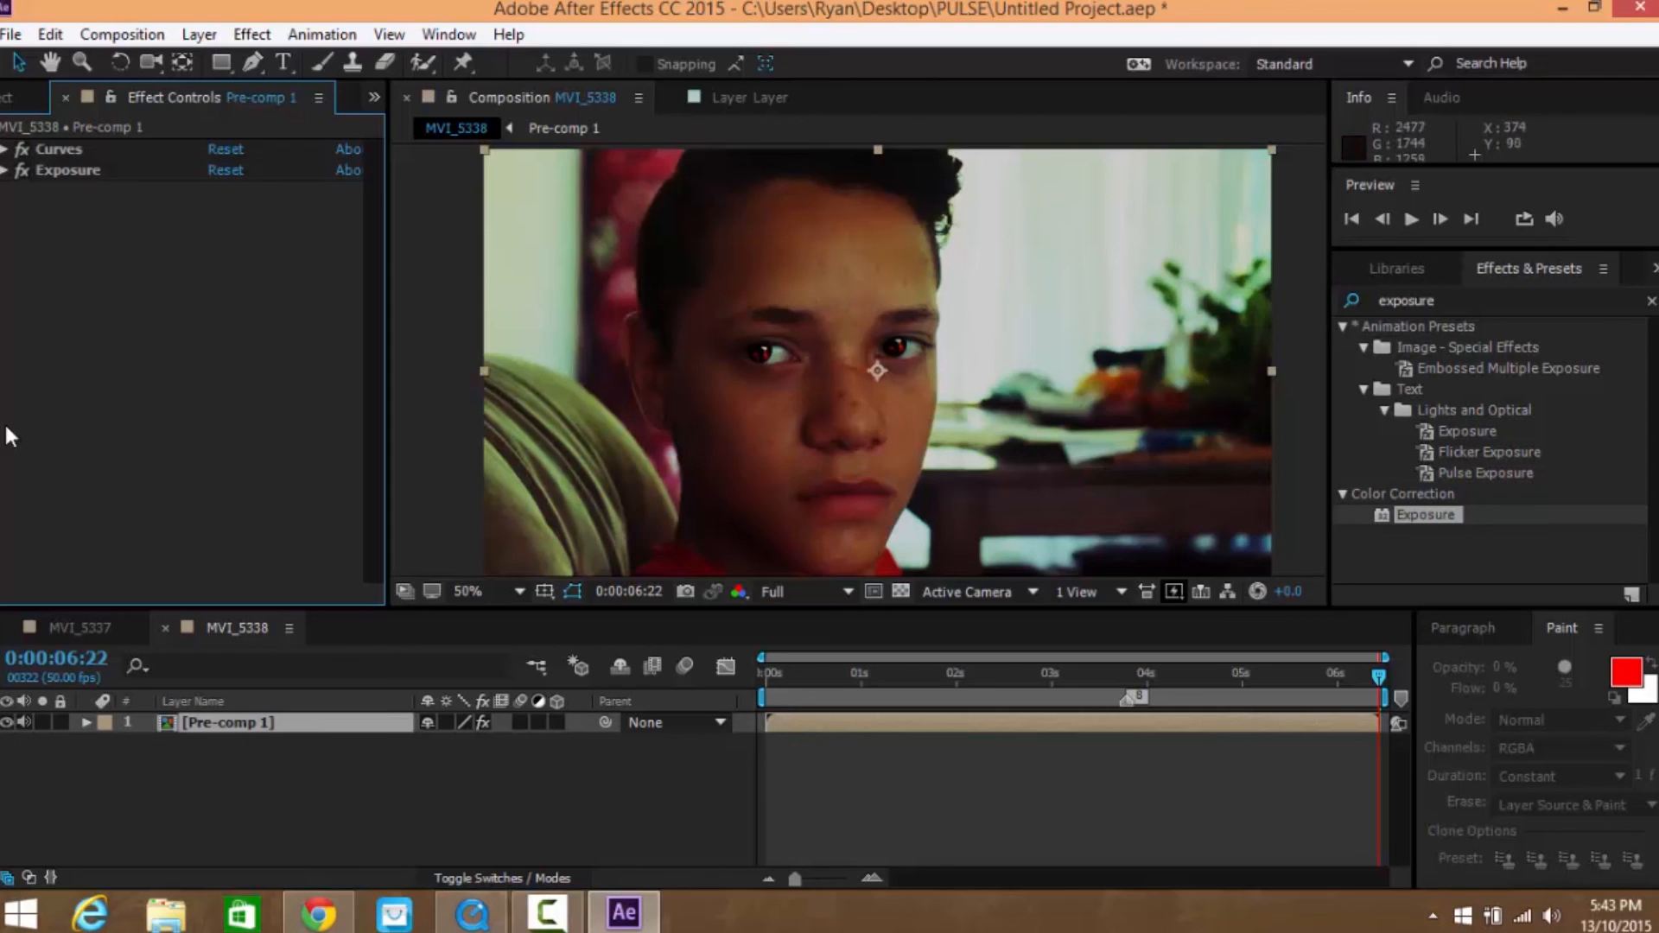
Reopen the Curves effect, reduce the Green channel's highlight boost and lift the shadow point of the RGB curve slightly
click(59, 150)
key(Return)
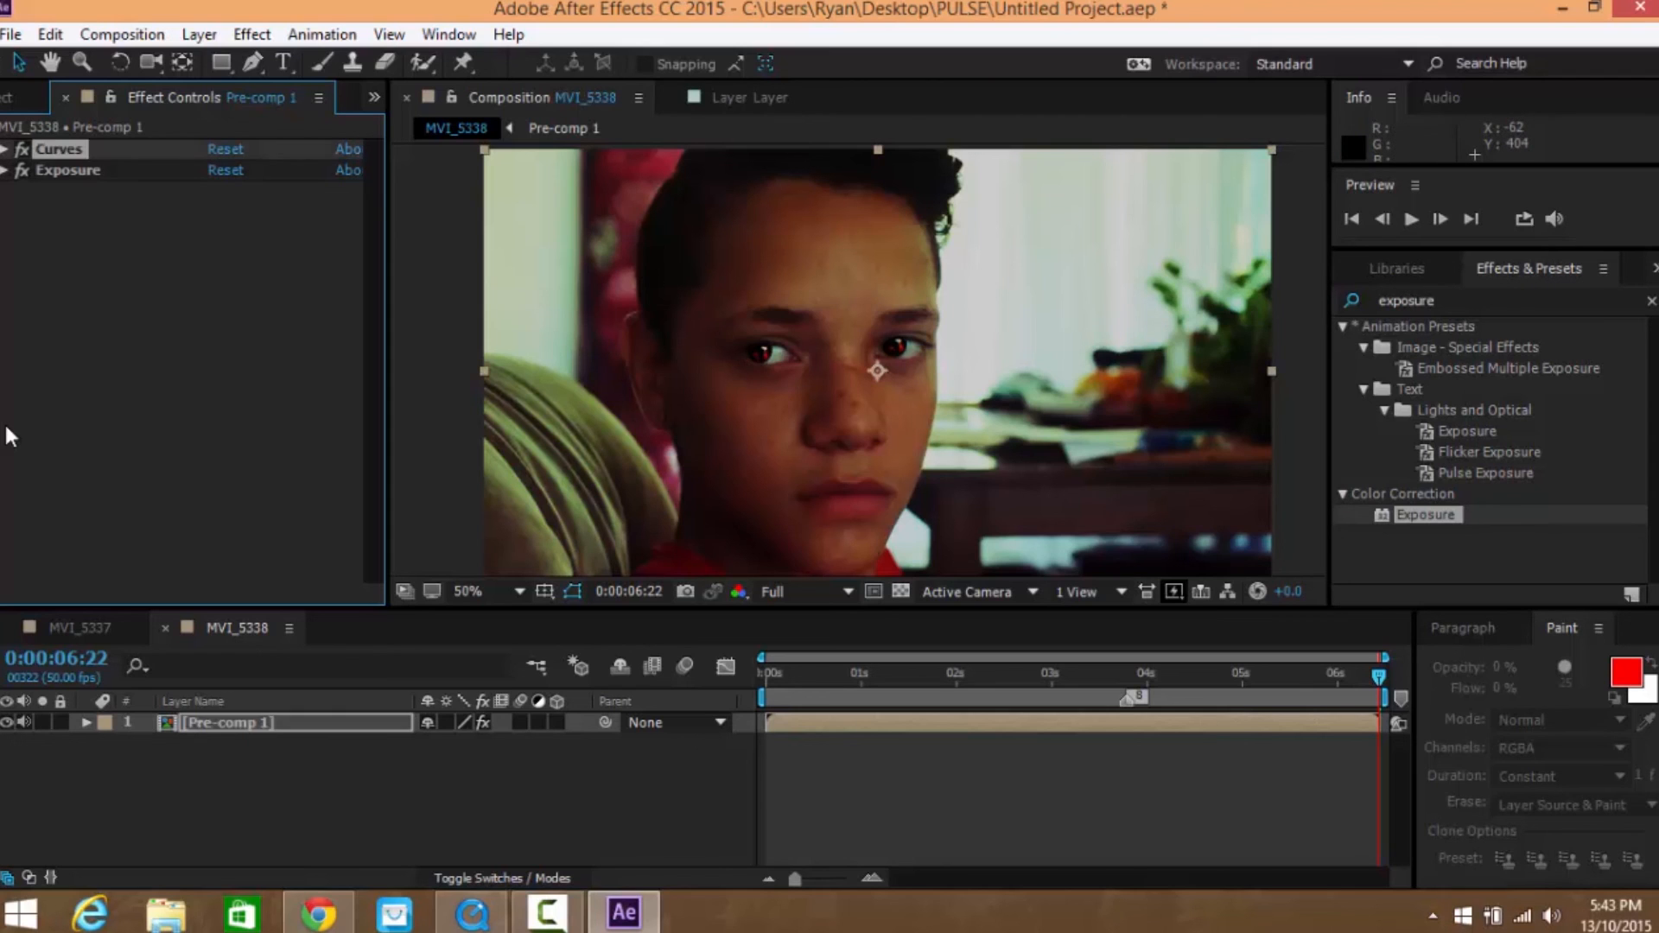
key(Return)
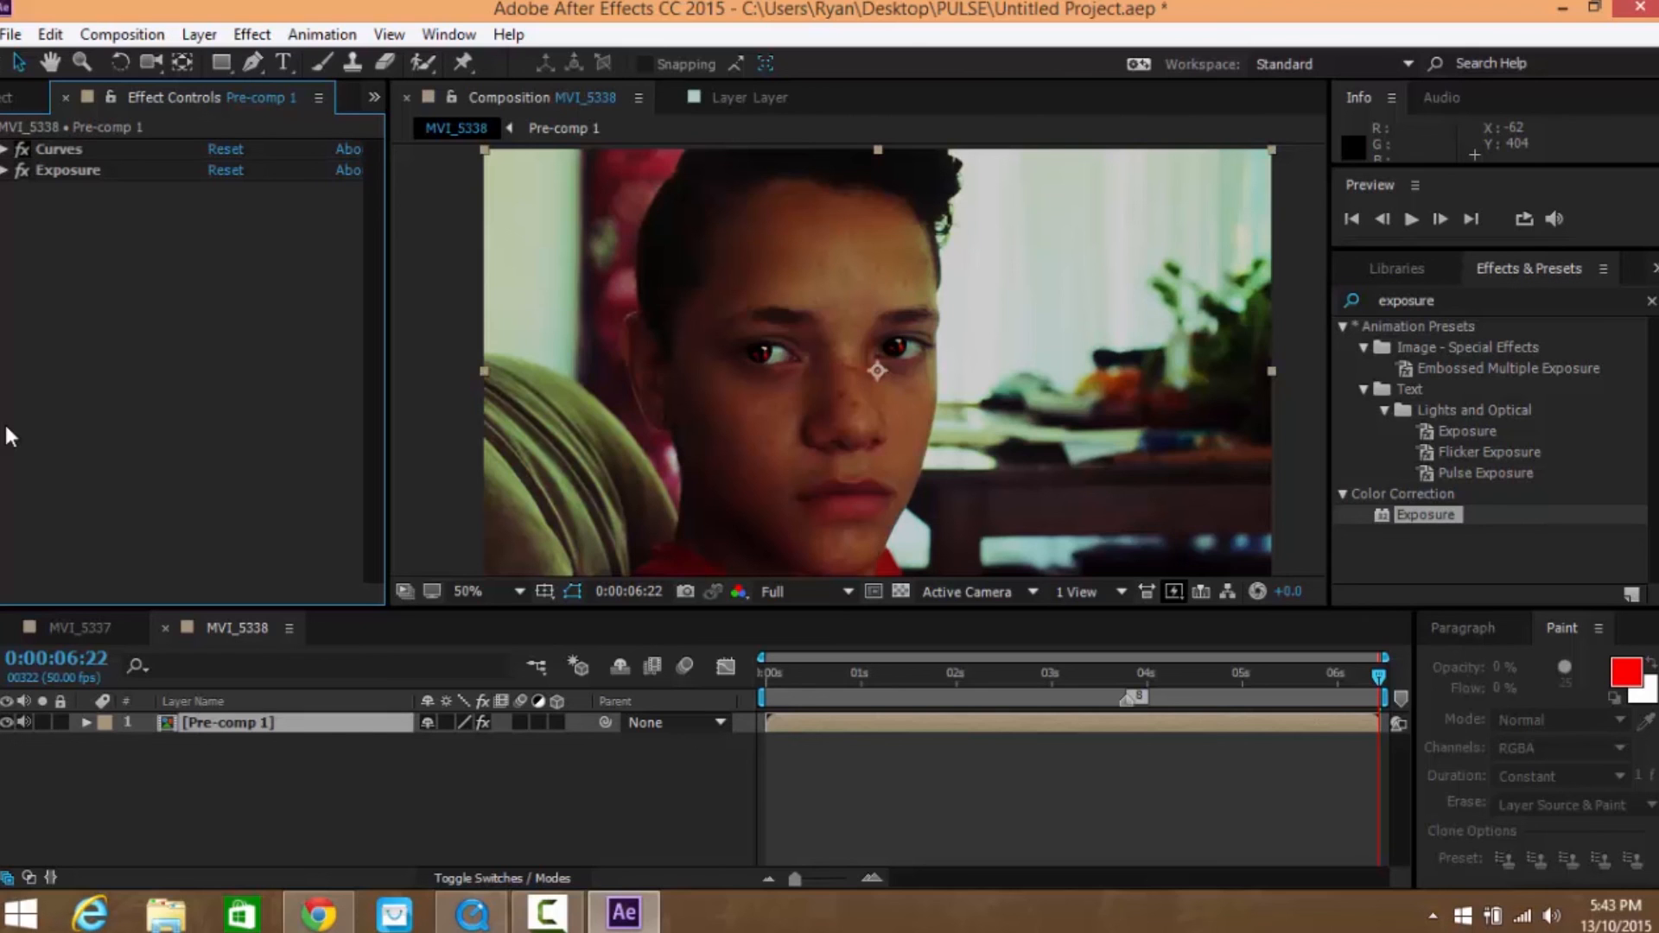
click(4, 150)
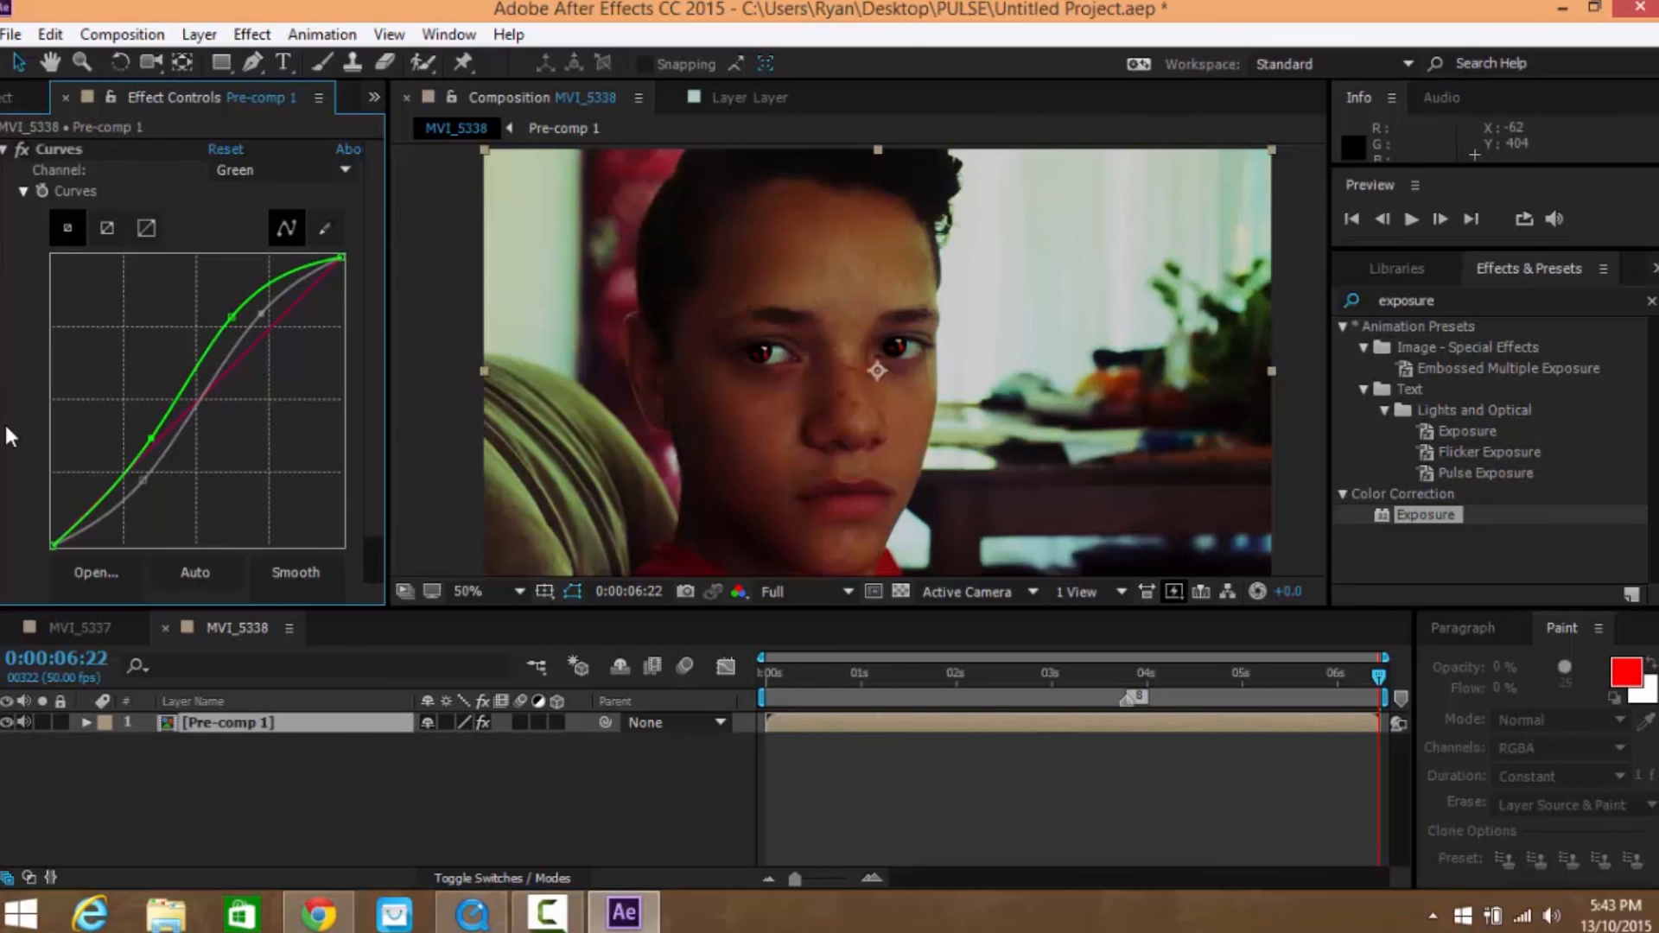
drag(231, 317, 247, 329)
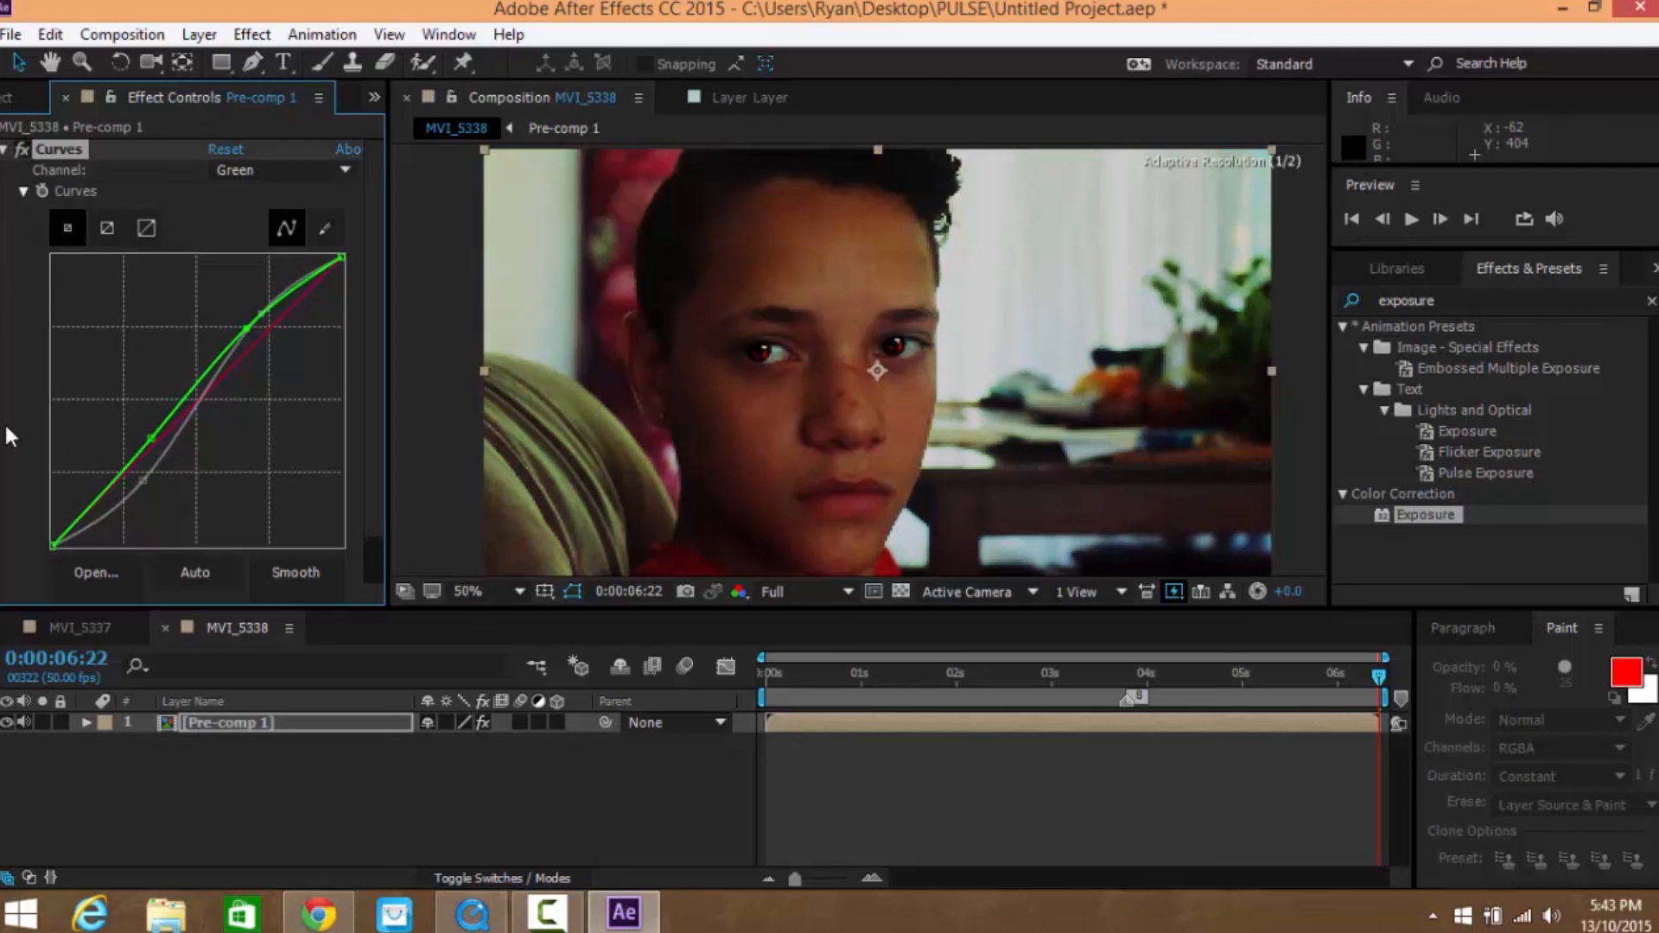
click(283, 170)
click(230, 190)
drag(144, 479, 137, 468)
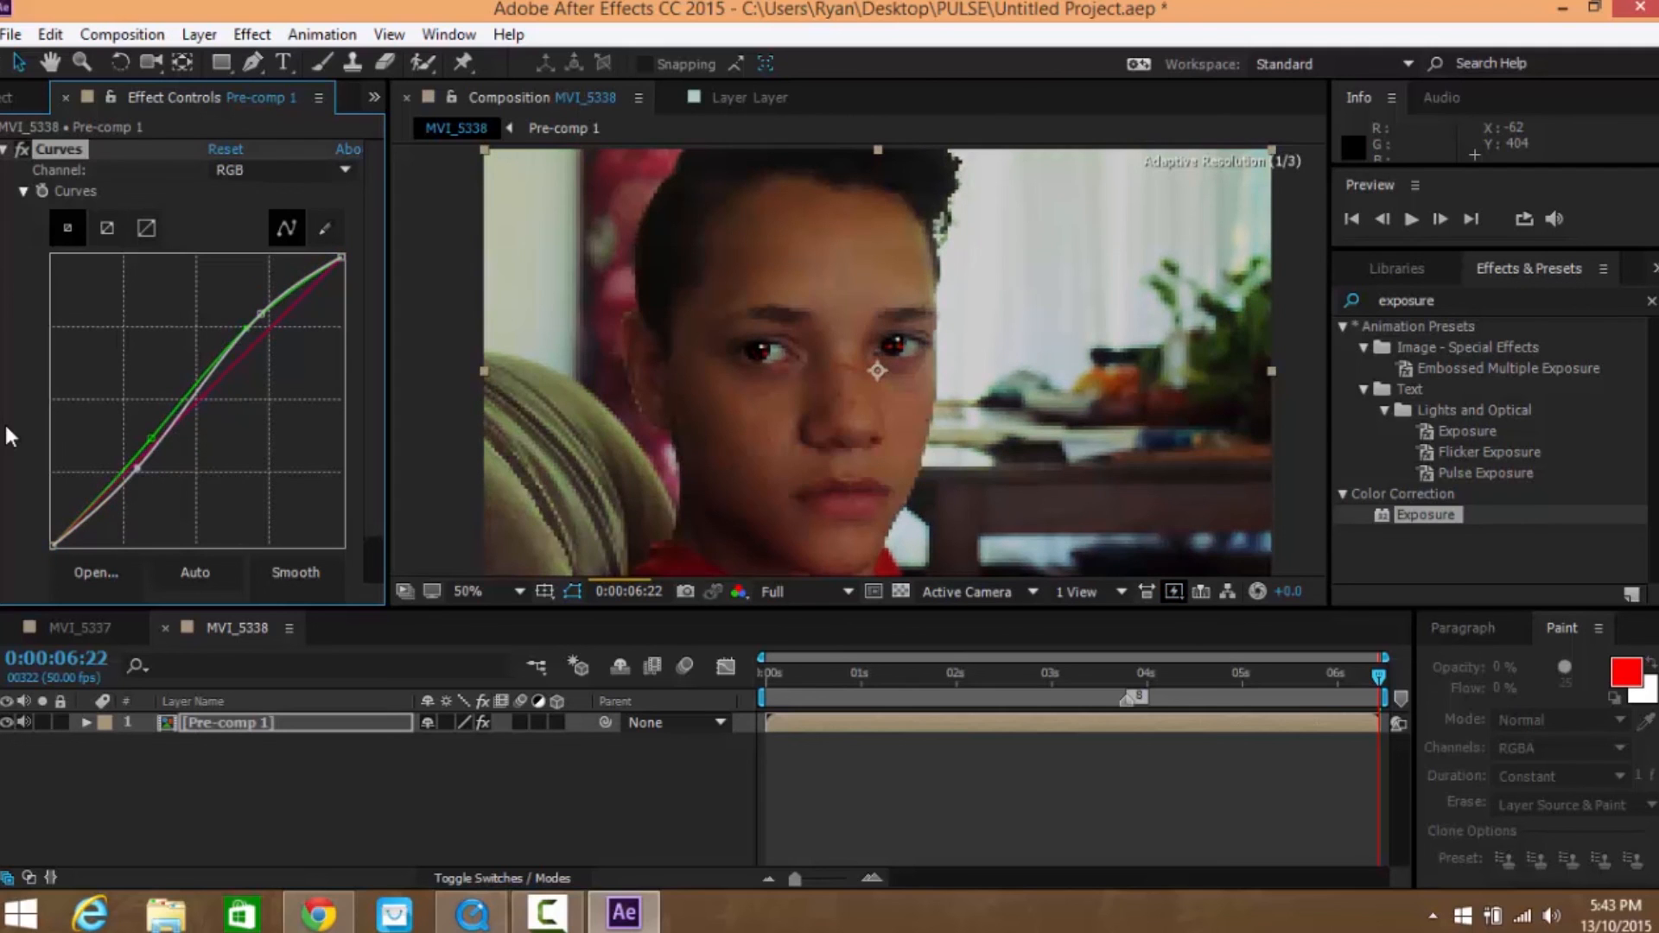
Reshape the Blue channel curve with strongly raised shadows, lowered midtones and highlights brought back near the diagonal
click(283, 170)
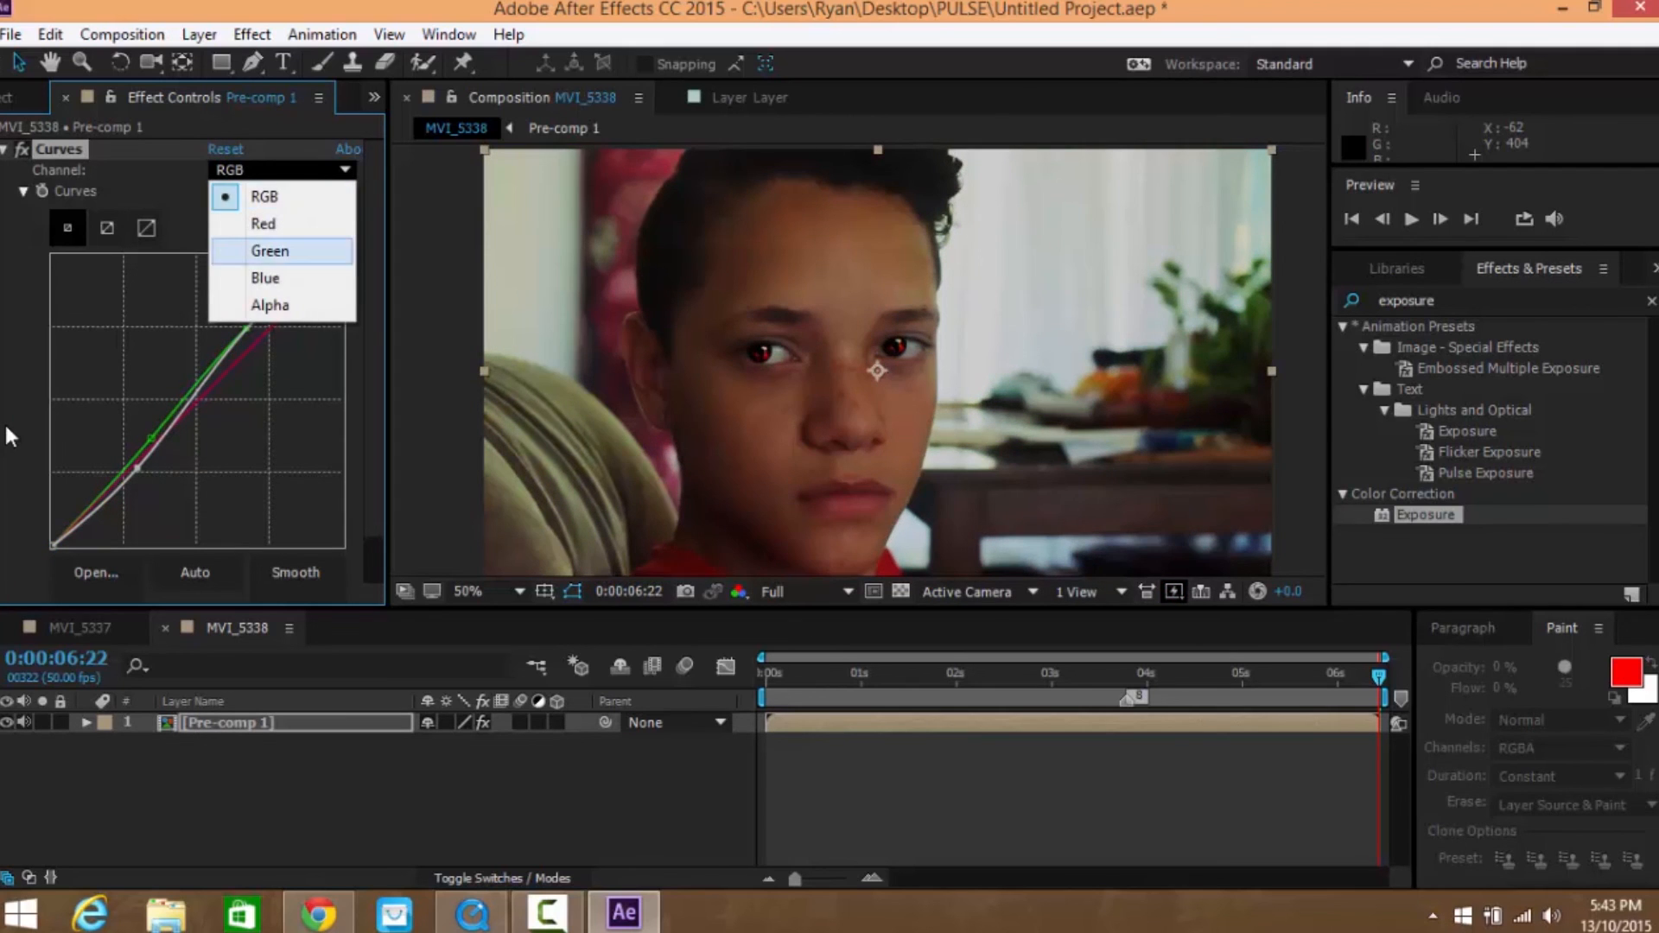
click(265, 277)
drag(197, 401, 215, 403)
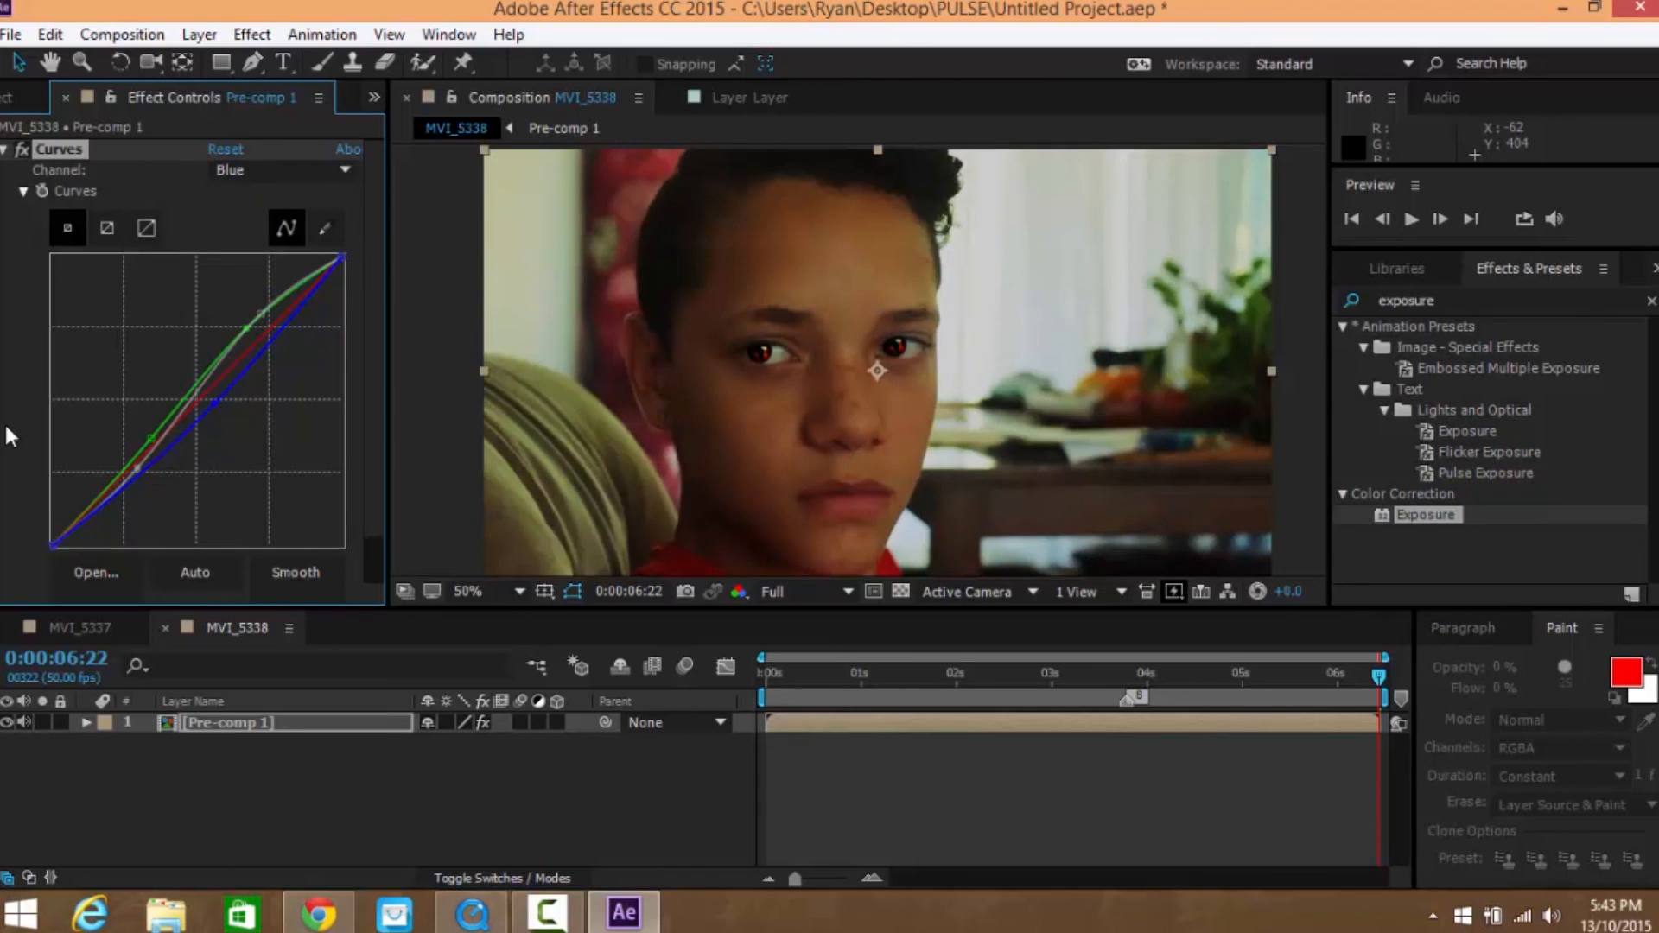
mouse_move(147, 464)
mouse_down()
mouse_move(150, 493)
mouse_move(117, 445)
mouse_up()
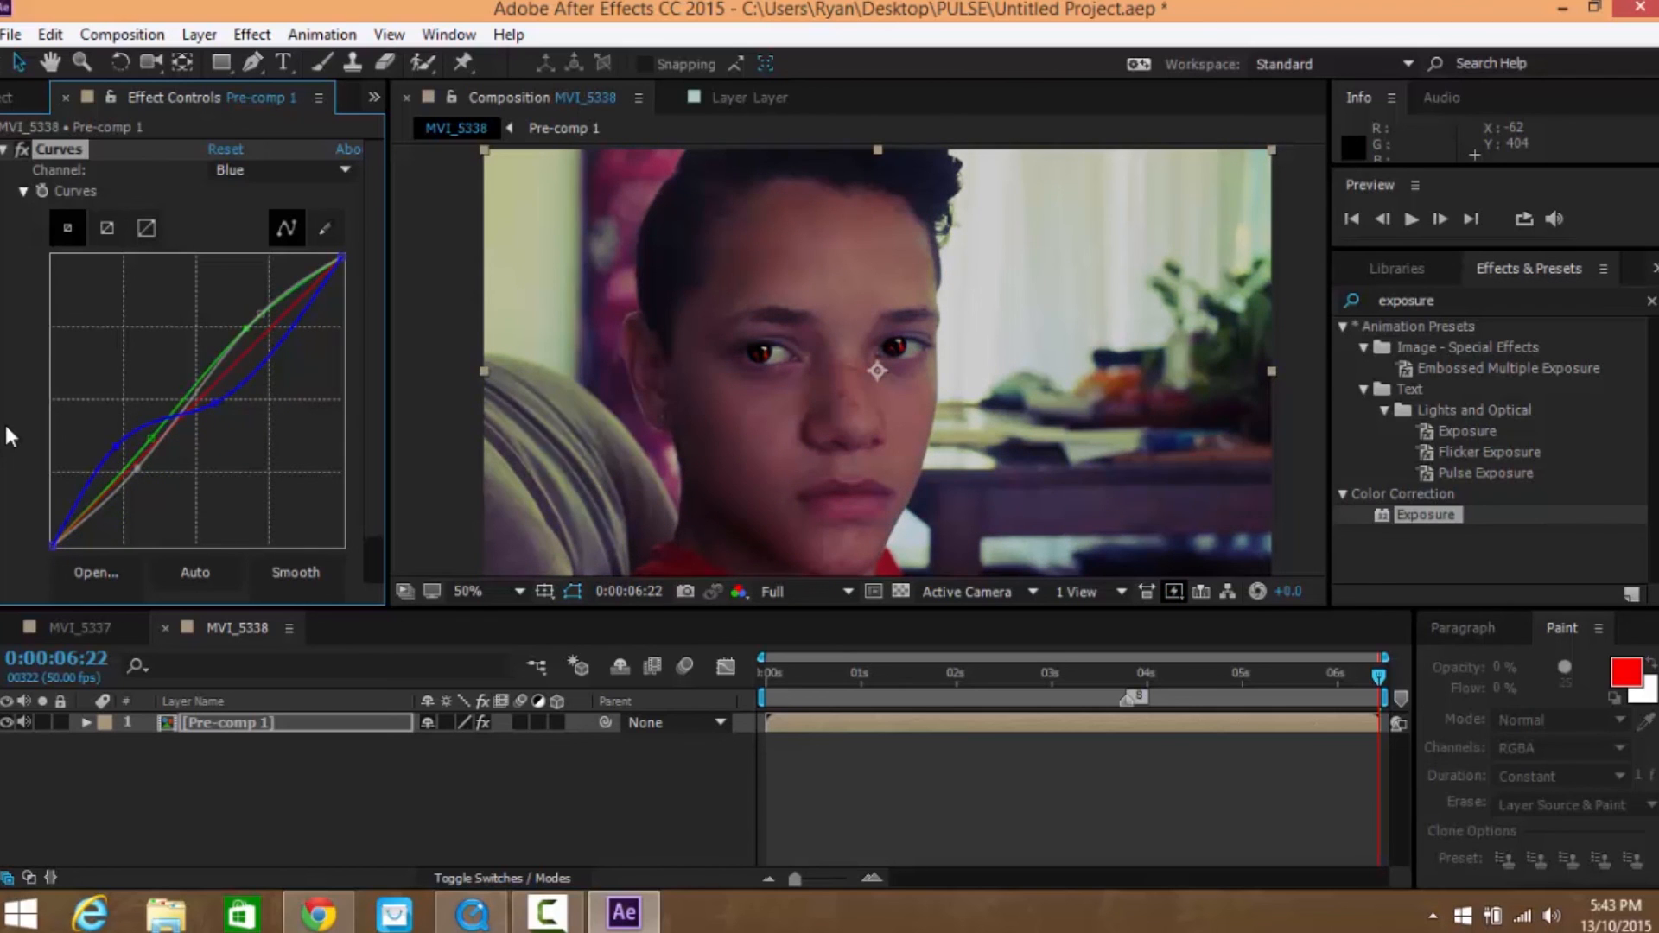
drag(273, 350, 270, 335)
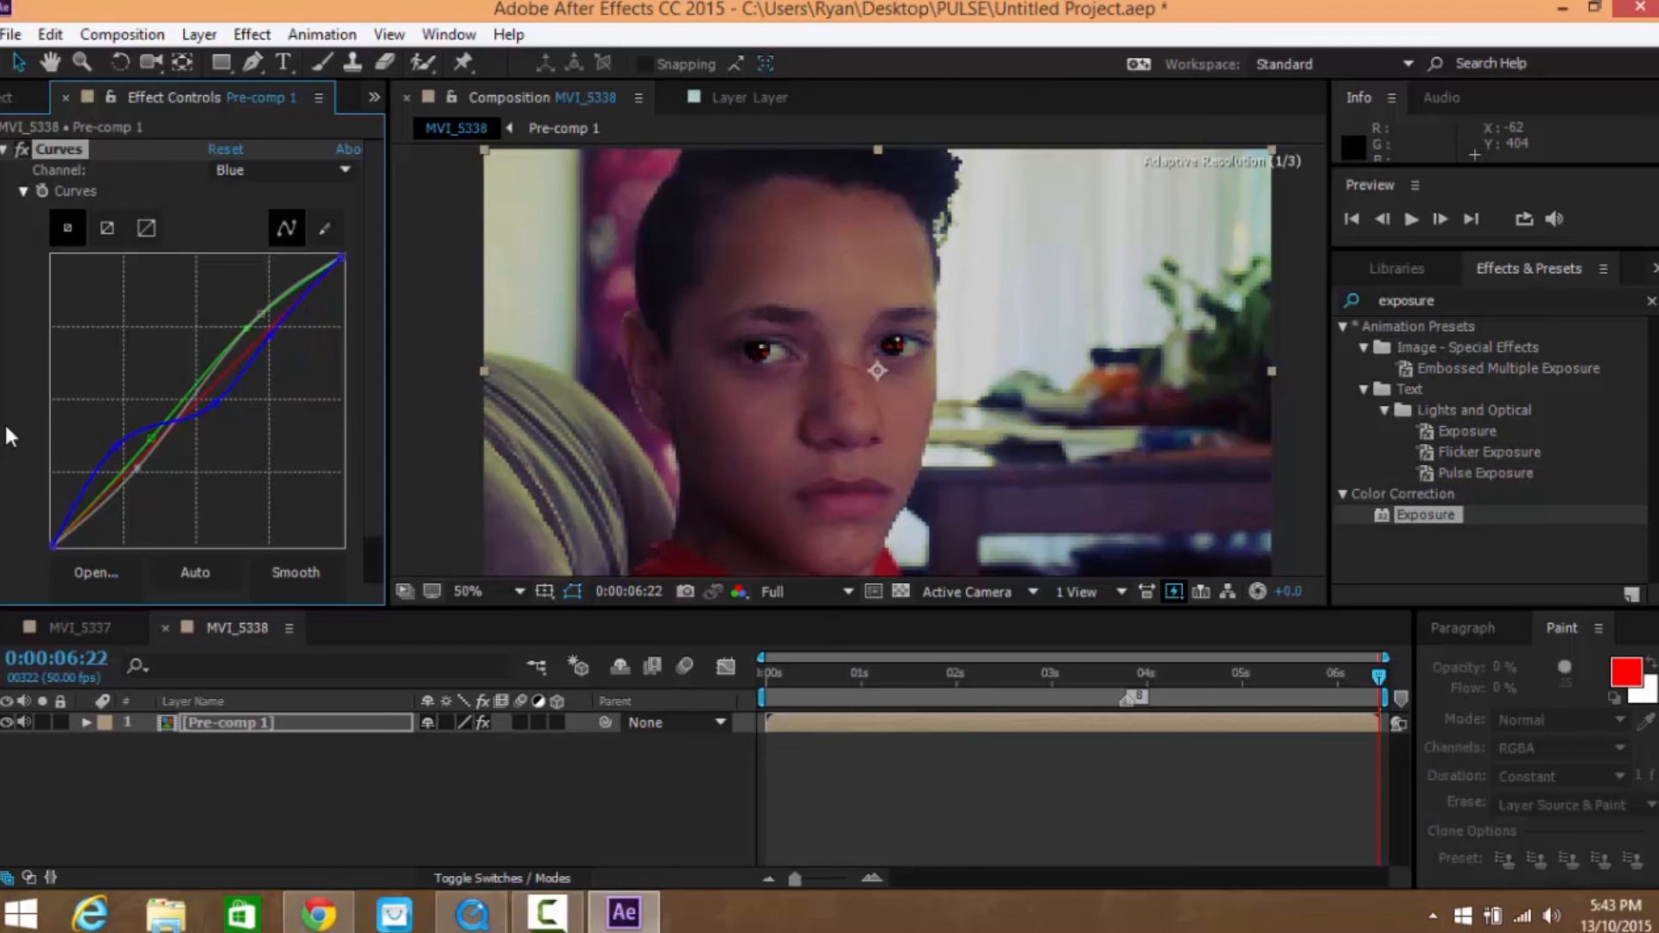